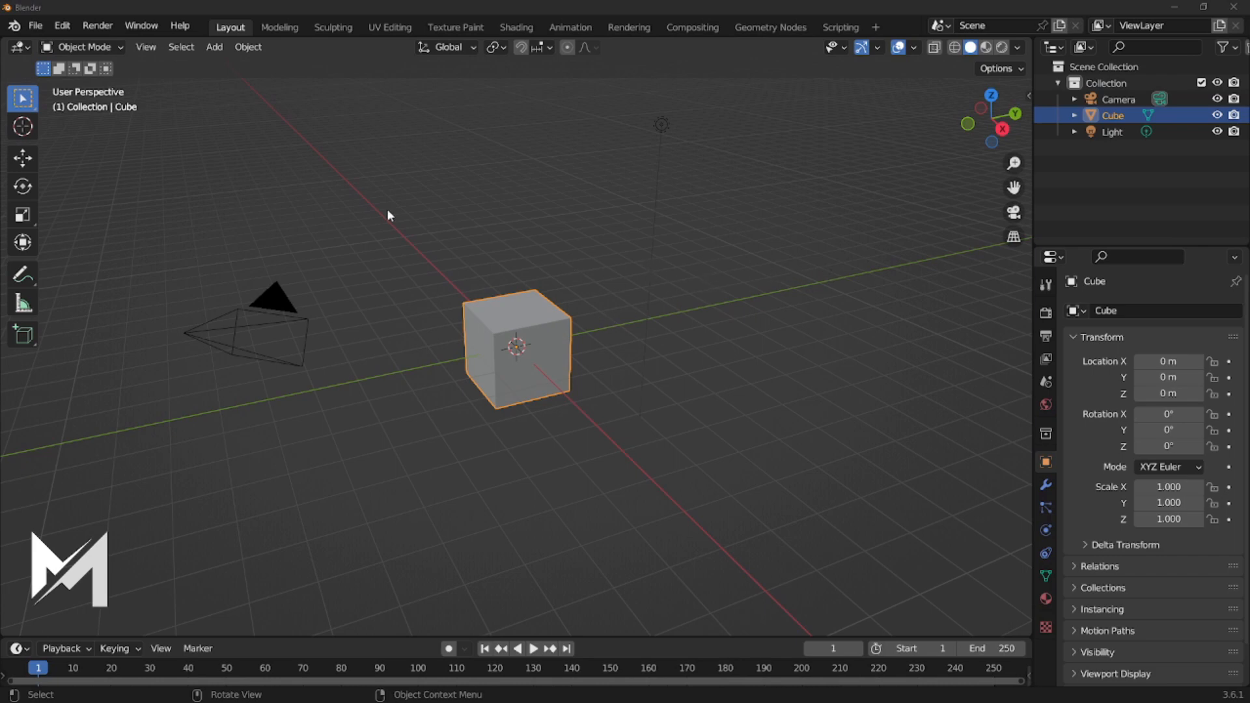
# Check the MeasureIt entry in the add-ons list of the Preferences and close the window.
pyautogui.click(35, 26)
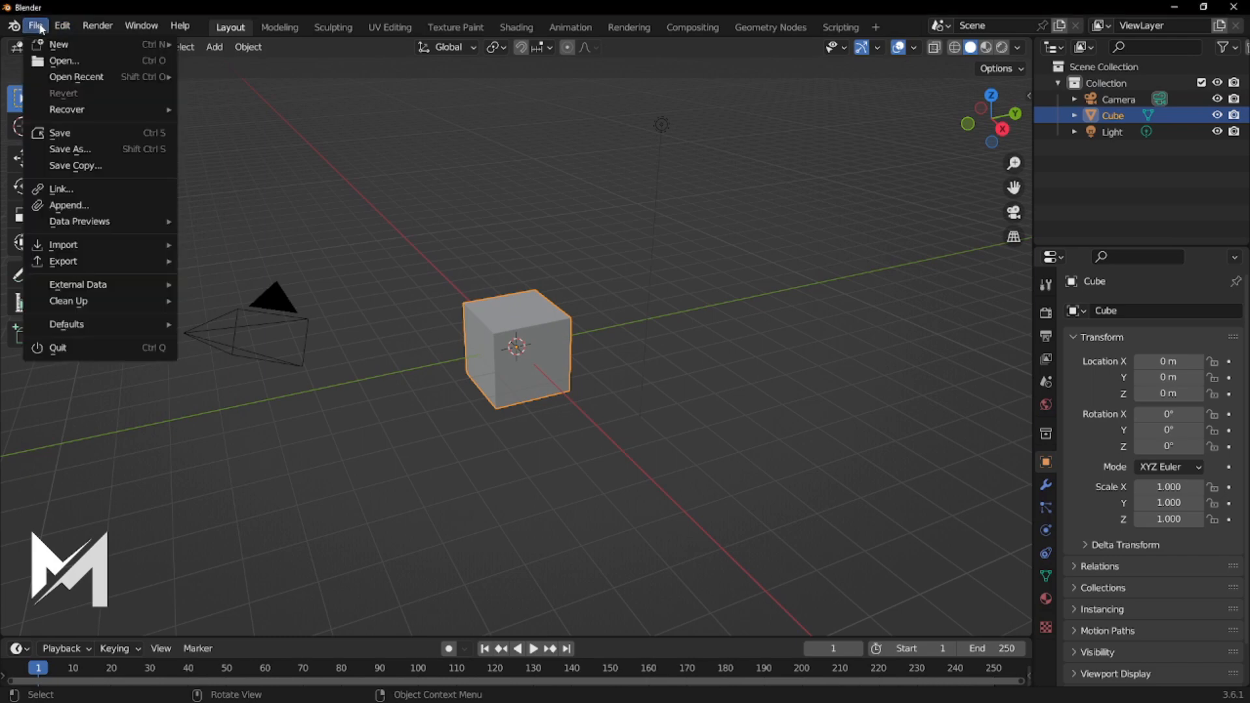
pyautogui.moveTo(56, 30)
pyautogui.click(124, 263)
pyautogui.click(349, 87)
pyautogui.click(429, 87)
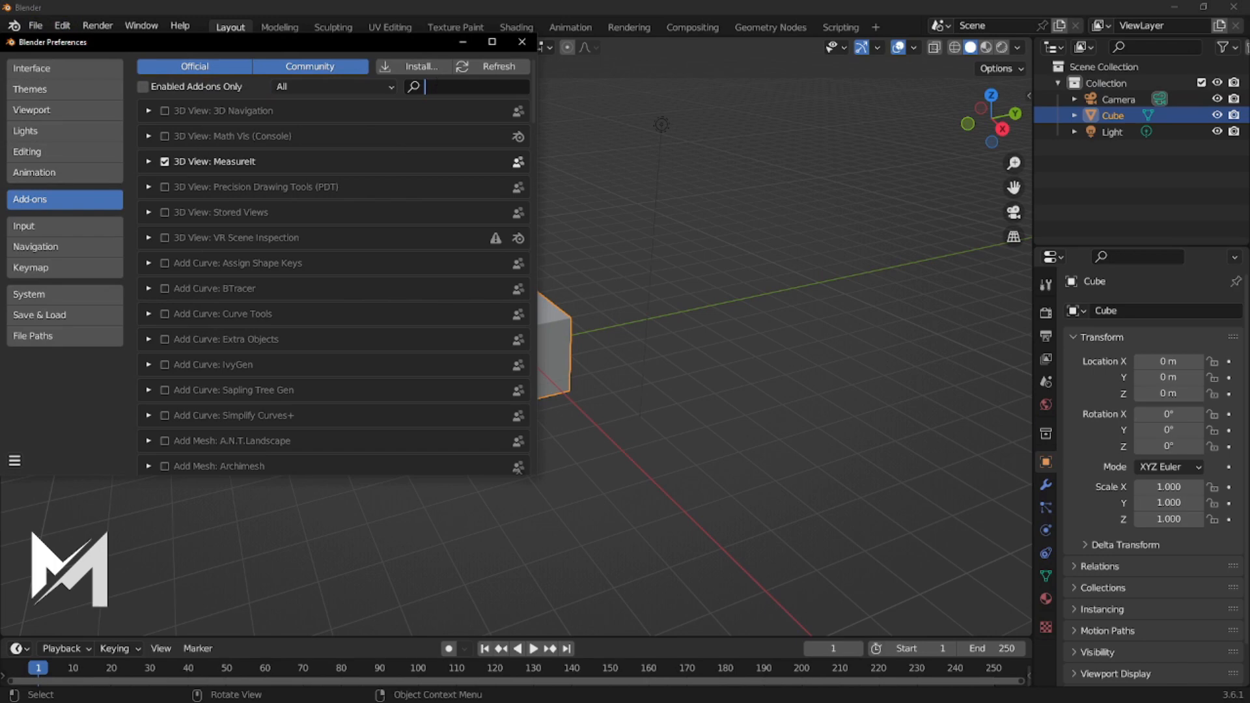
pyautogui.click(526, 47)
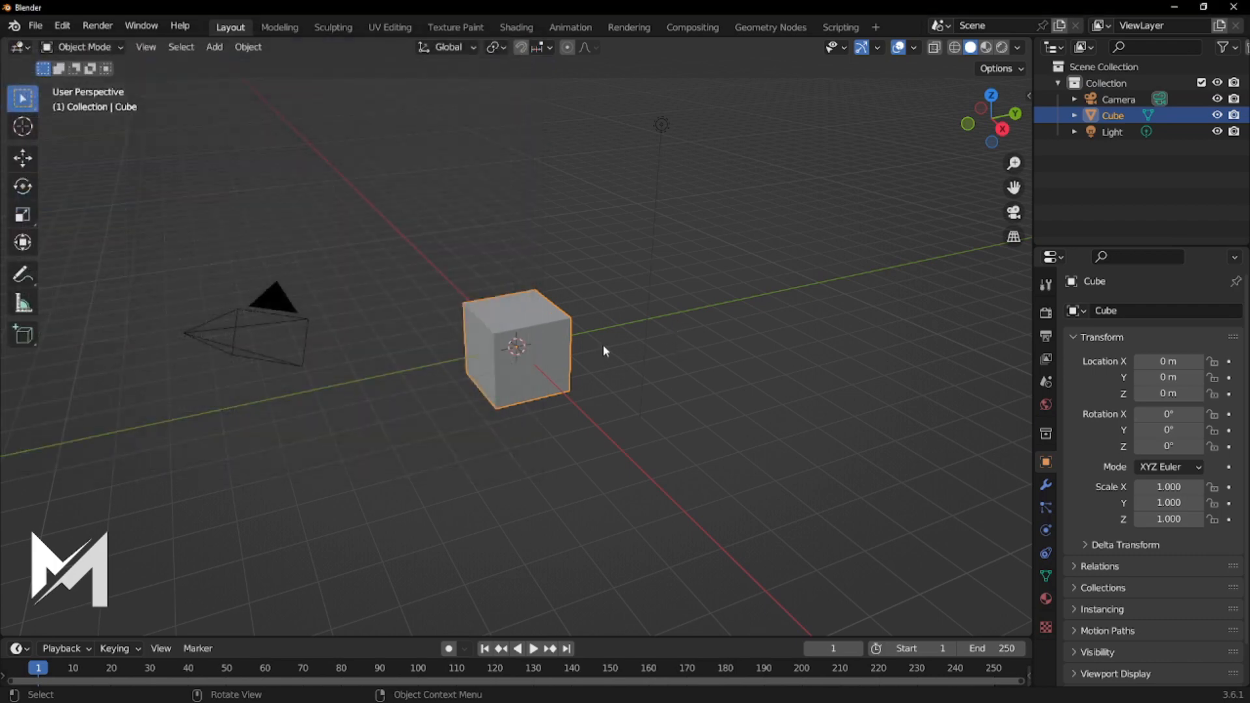
# Select the two vertices of the cube's upper front edge in Edit Mode.
pyautogui.press('Tab')
pyautogui.hotkey('alt', 'a')
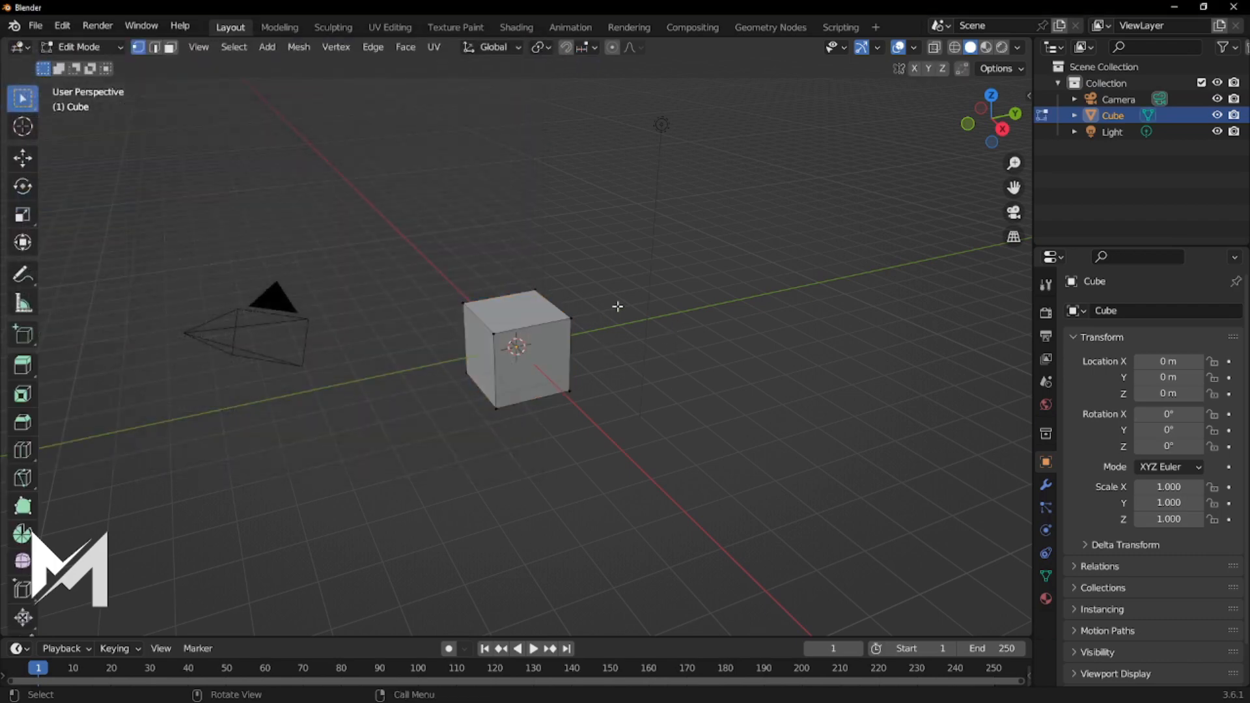
pyautogui.click(571, 320)
pyautogui.moveTo(612, 337)
pyautogui.mouseDown(button='middle')
pyautogui.moveTo(600, 371)
pyautogui.moveTo(583, 330)
pyautogui.moveTo(608, 310)
pyautogui.moveTo(605, 320)
pyautogui.mouseUp(button='middle')
# Show the viewport sidebar and expand the MeasureIt Tools with their measure options.
pyautogui.press('n')
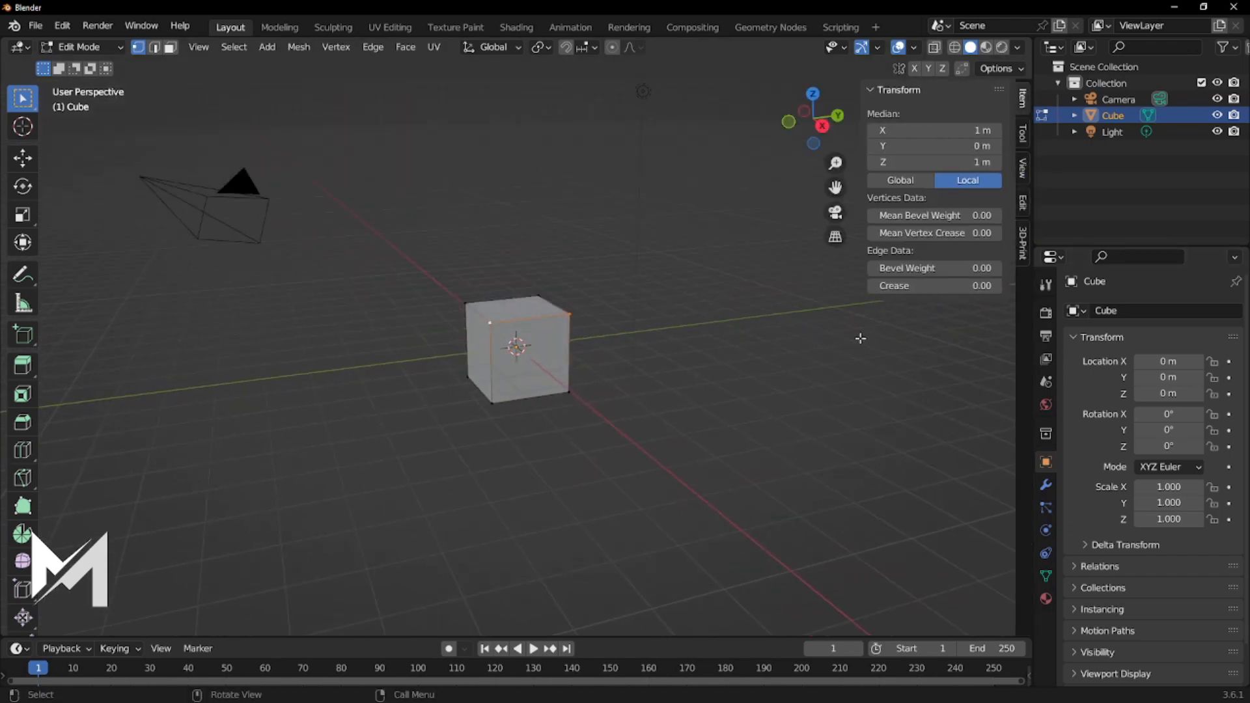
pyautogui.click(1022, 134)
pyautogui.click(1022, 106)
pyautogui.click(1023, 156)
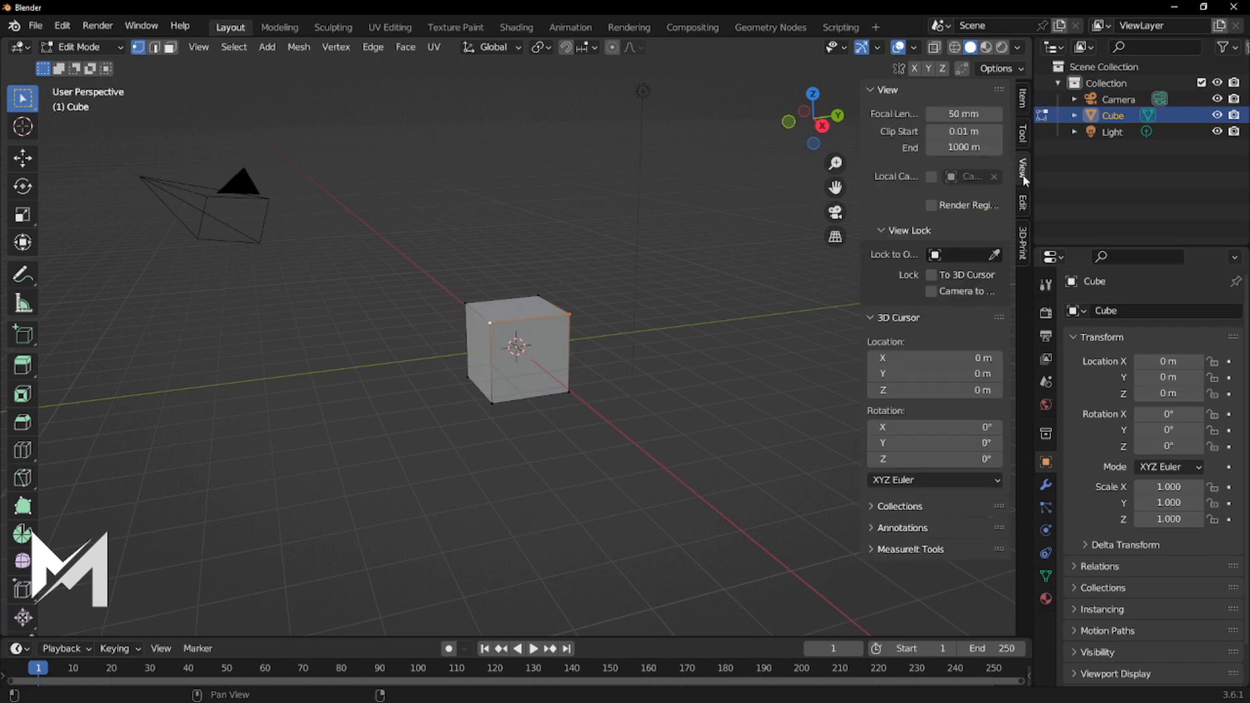
pyautogui.click(872, 550)
pyautogui.scroll(-3, 915, 488)
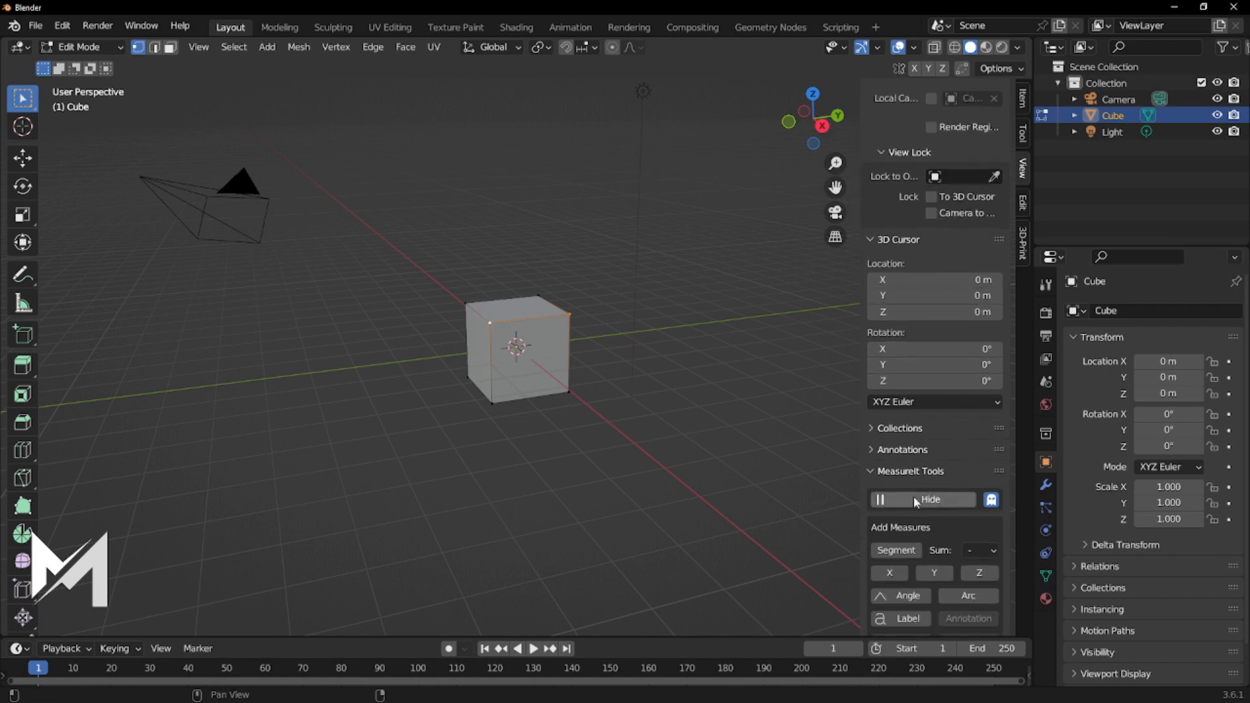
pyautogui.scroll(-1, 914, 500)
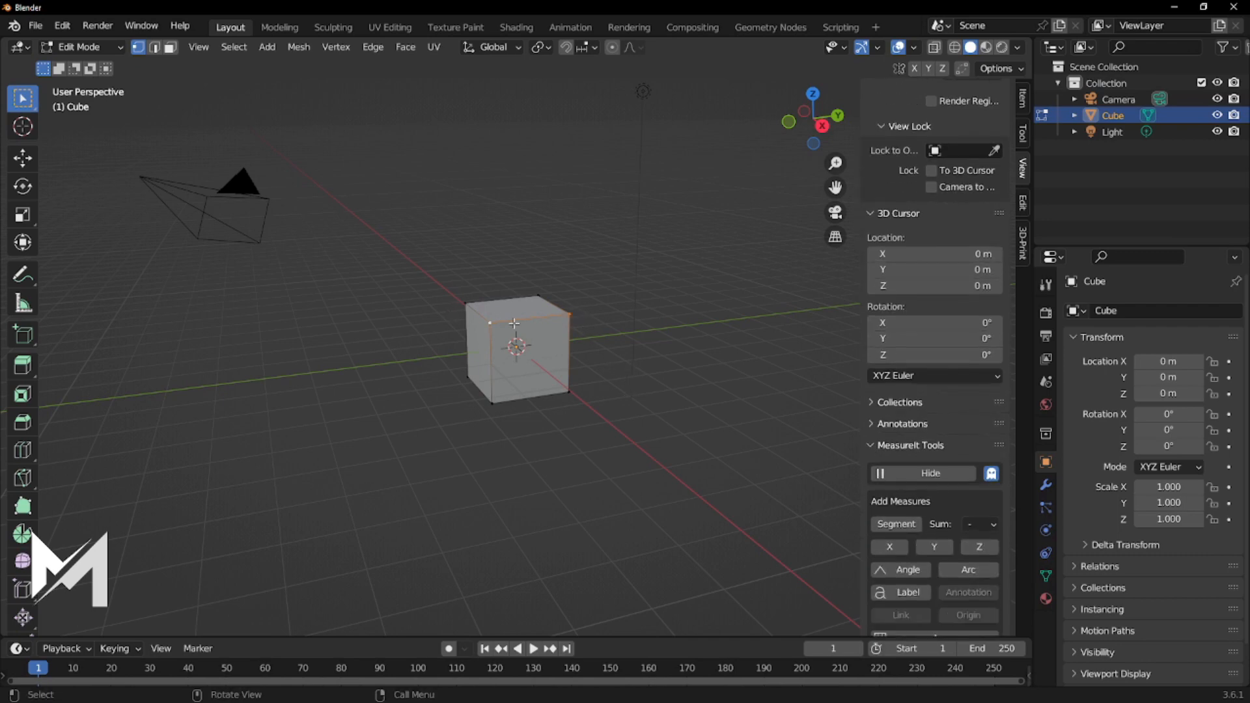
# Add a MeasureIt segment measurement to the cube's selected upper edge and inspect it from another angle.
pyautogui.moveTo(599, 318); pyautogui.dragTo(651, 416, button='middle')
pyautogui.click(896, 524)
pyautogui.moveTo(698, 460); pyautogui.dragTo(650, 366, button='middle')
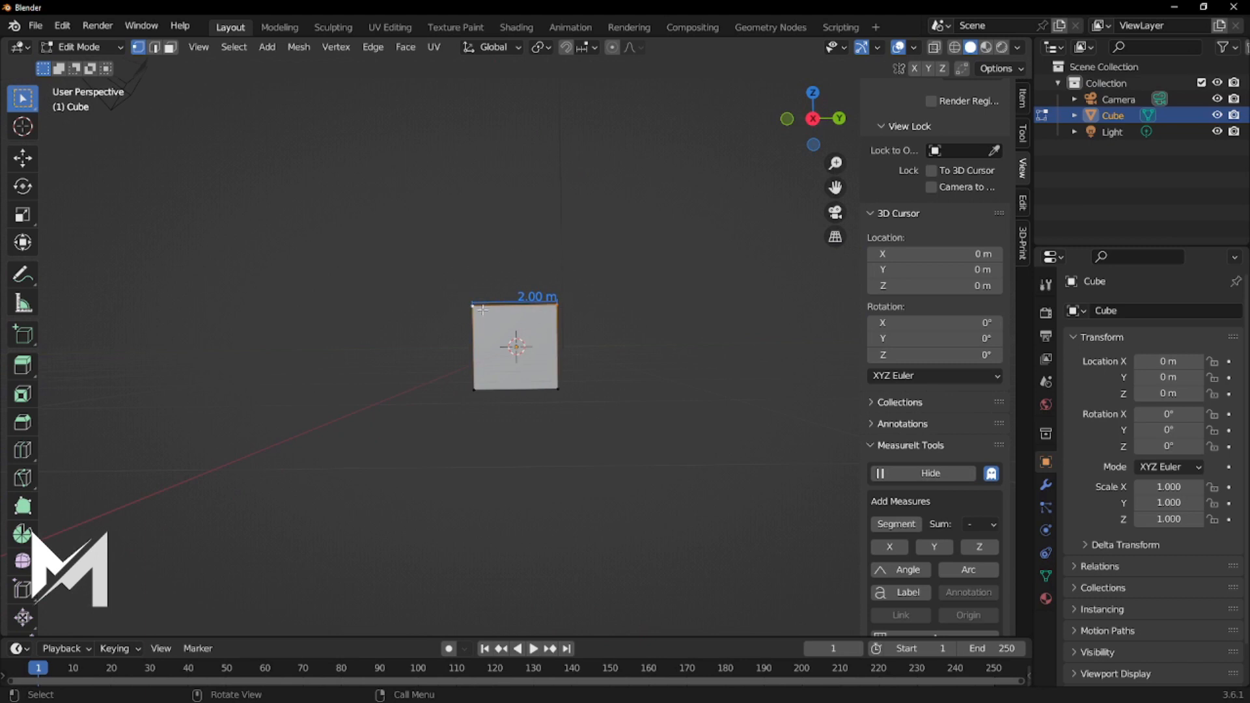
pyautogui.moveTo(593, 298); pyautogui.dragTo(664, 371, button='middle')
# Hide and show the MeasureIt measurements again, and delete the cube's segment measurement.
pyautogui.click(924, 475)
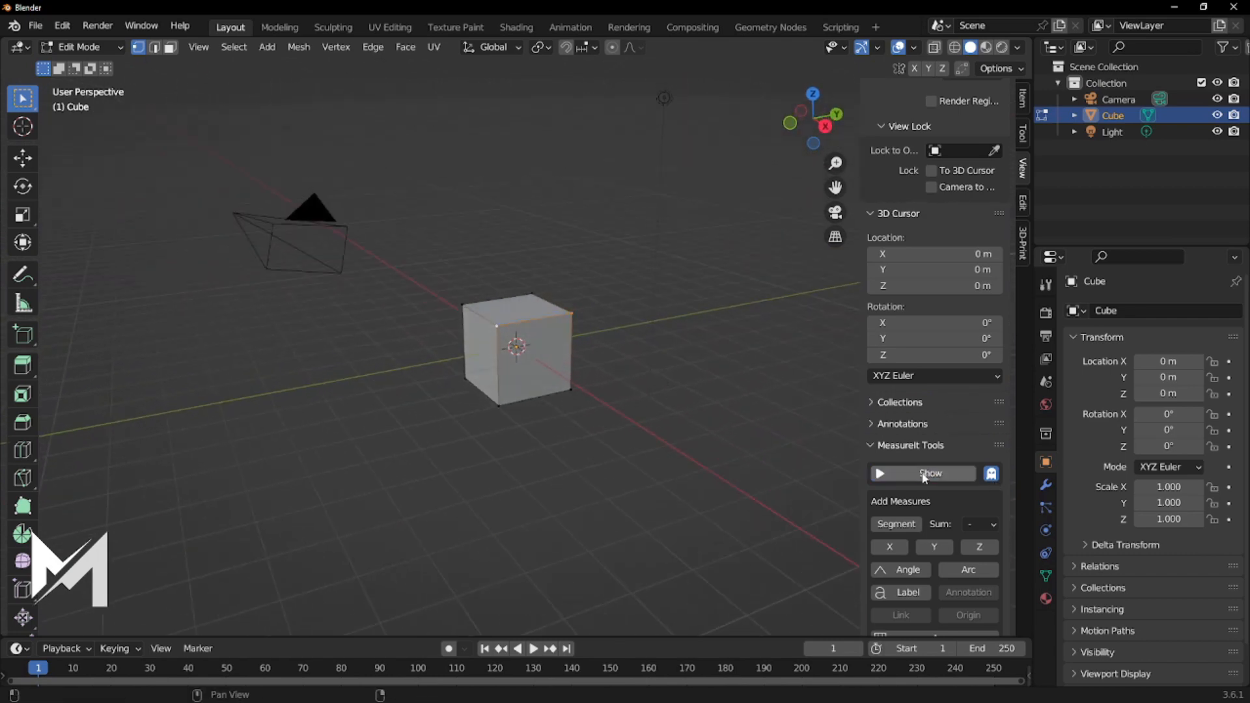
pyautogui.click(924, 475)
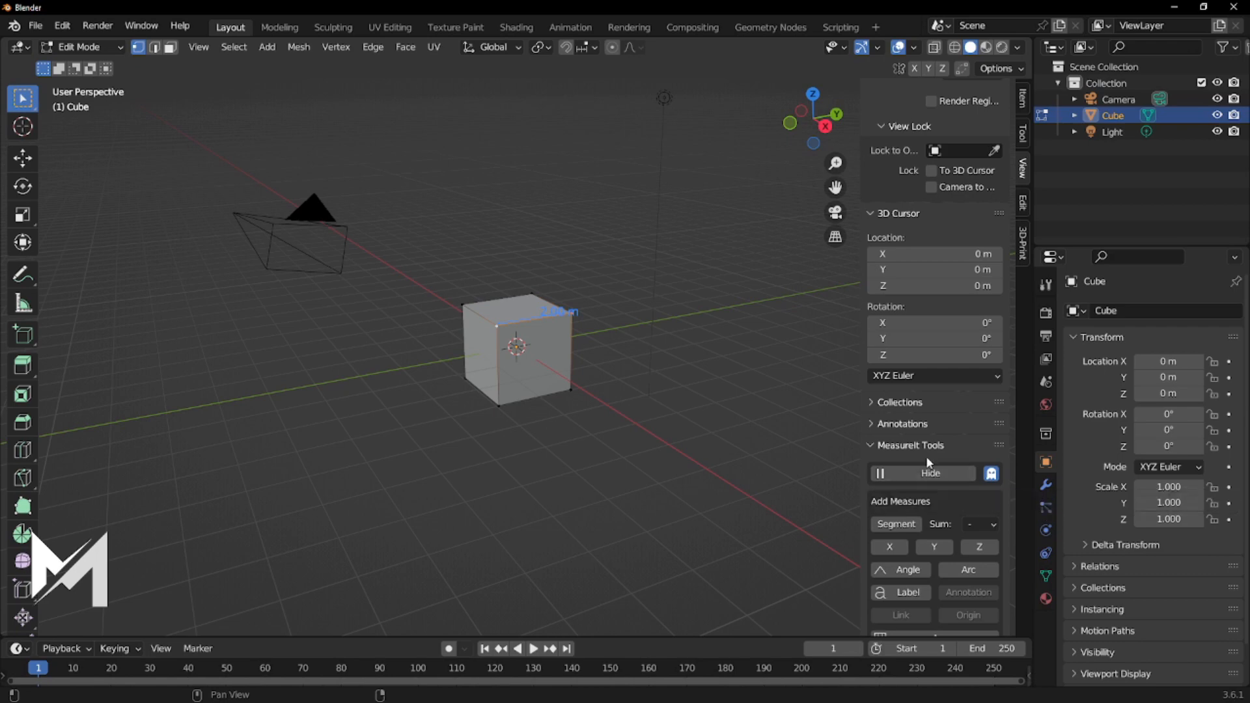
pyautogui.scroll(-10, 926, 456)
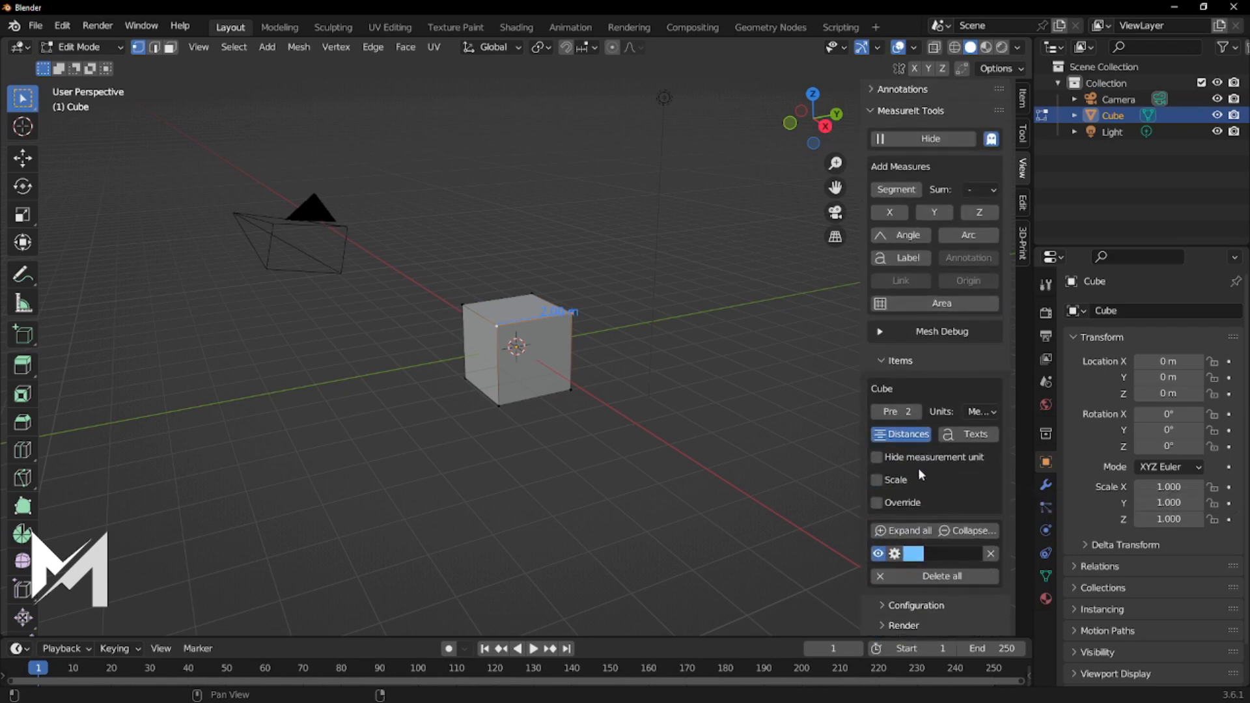
pyautogui.click(991, 554)
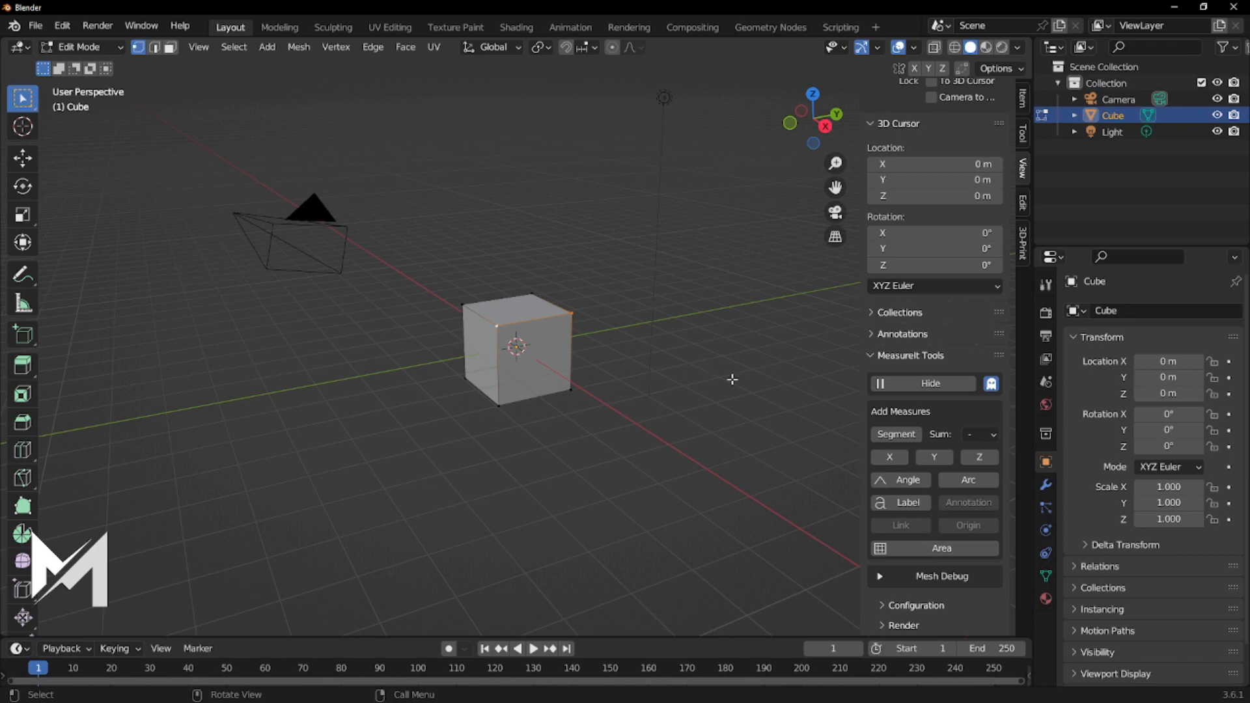
# Set the scene's length unit to Millimeters and its unit scale to 0.001.
pyautogui.moveTo(718, 388); pyautogui.dragTo(710, 385, button='middle')
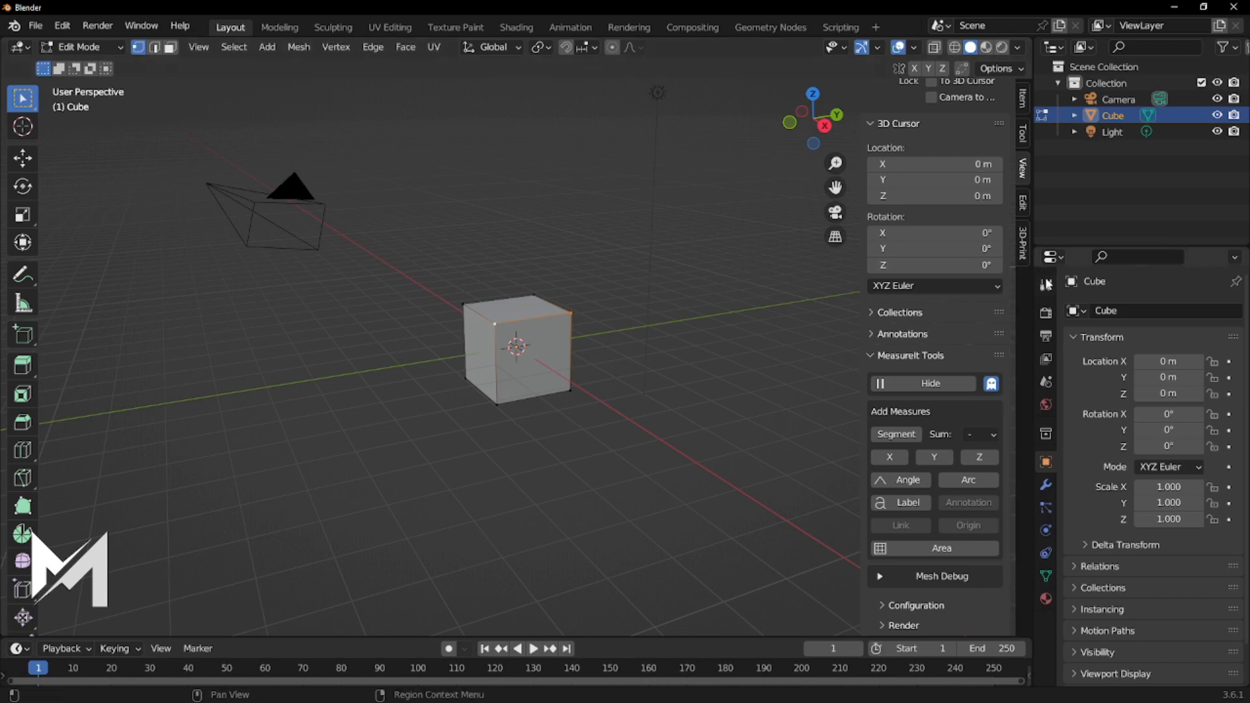
pyautogui.click(1047, 385)
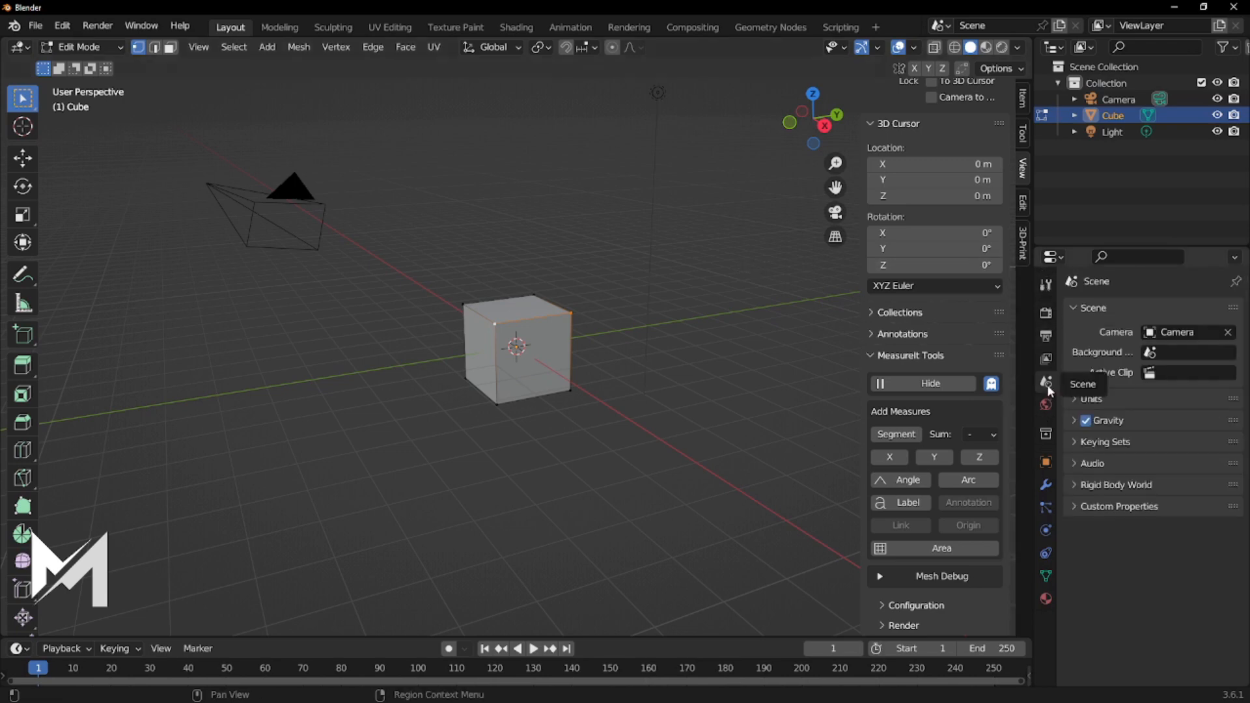
pyautogui.click(1075, 400)
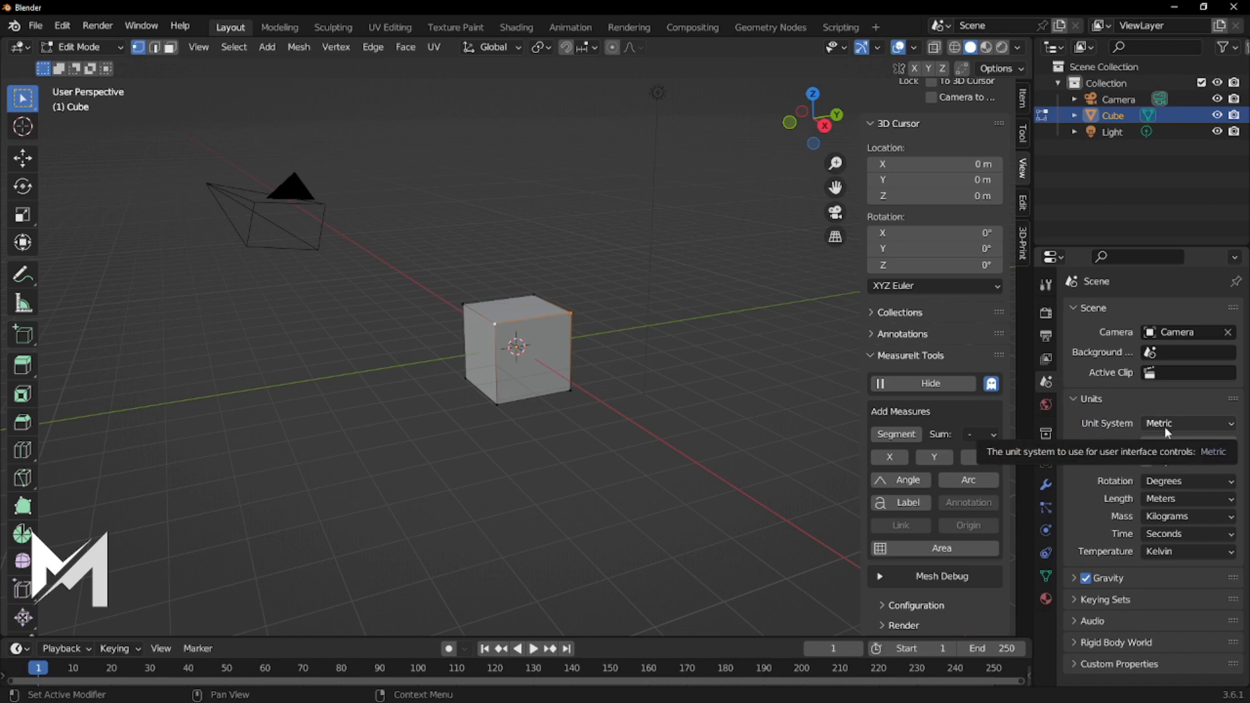
pyautogui.click(1161, 500)
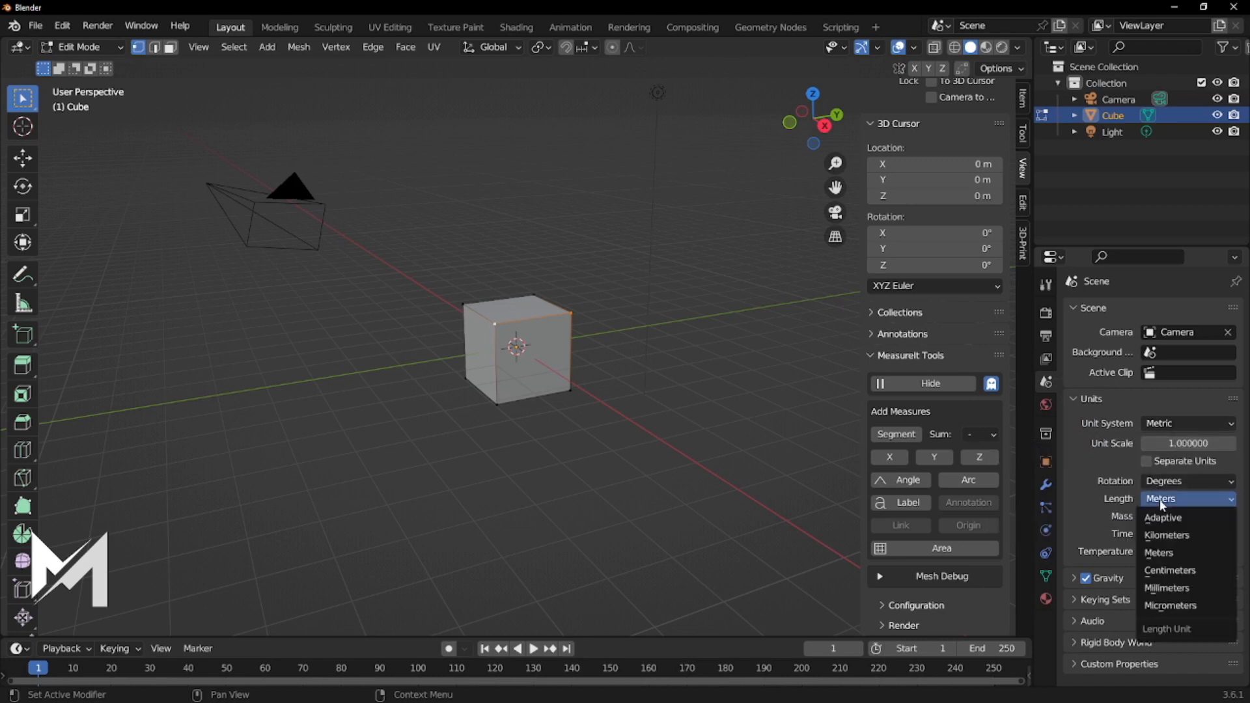
pyautogui.click(1167, 587)
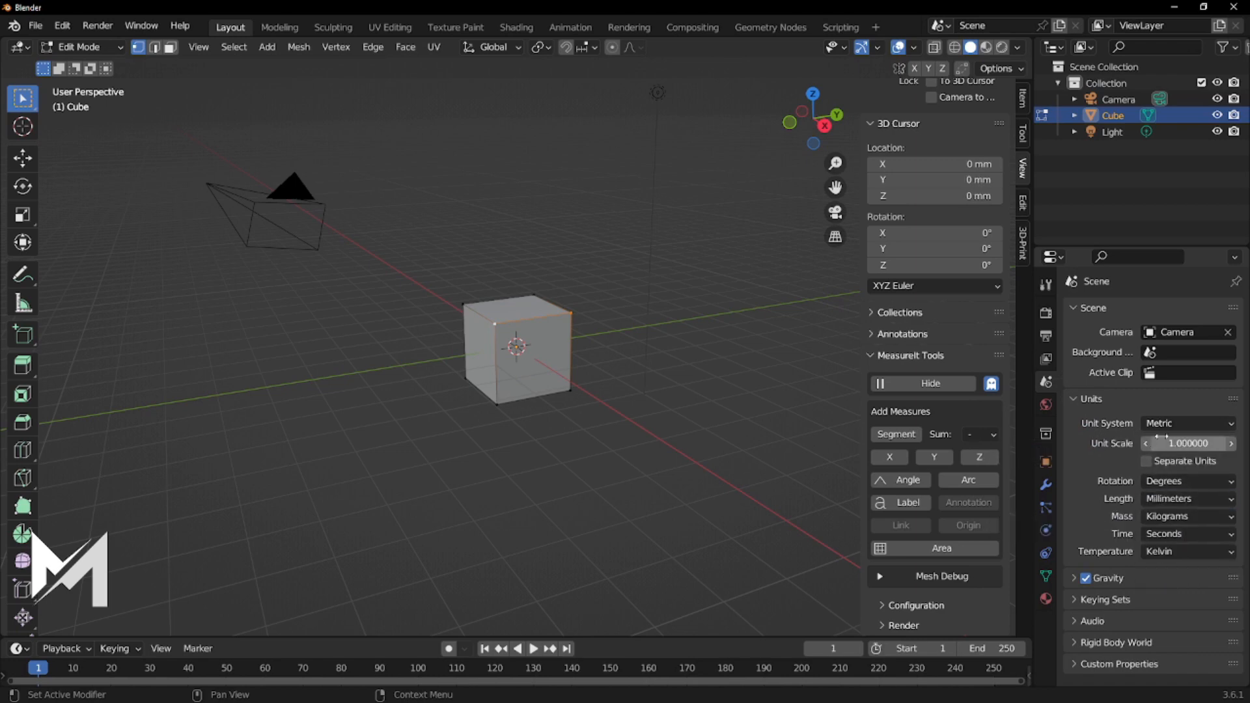
pyautogui.click(1186, 444)
pyautogui.press('BackSpace')
pyautogui.press('Return')
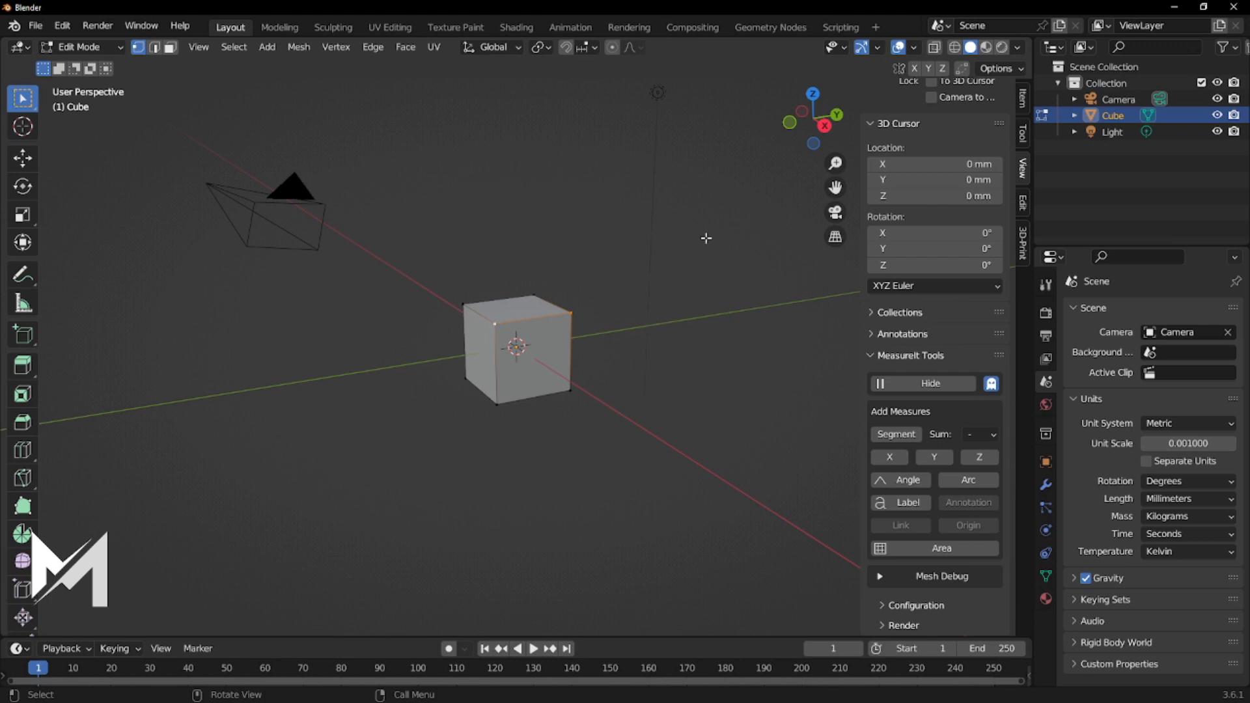
# Set the viewport overlay's grid scale to 0.001.
pyautogui.click(915, 48)
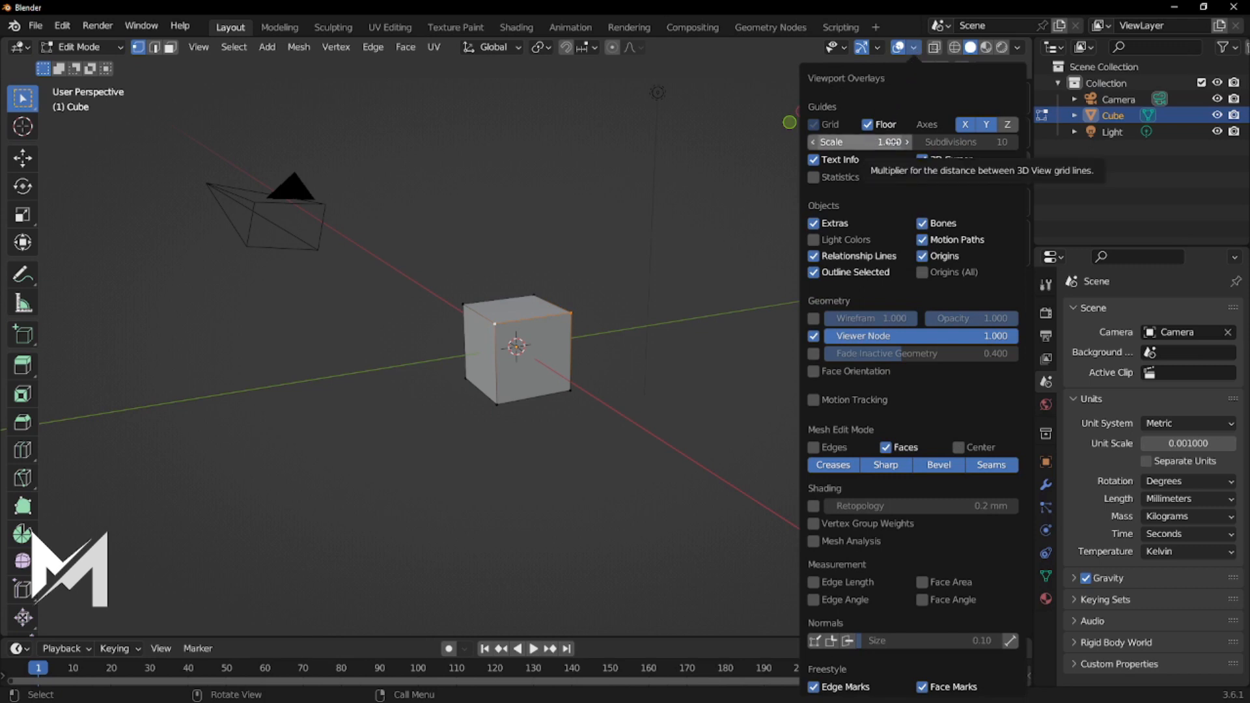
pyautogui.click(883, 142)
pyautogui.write('.001')
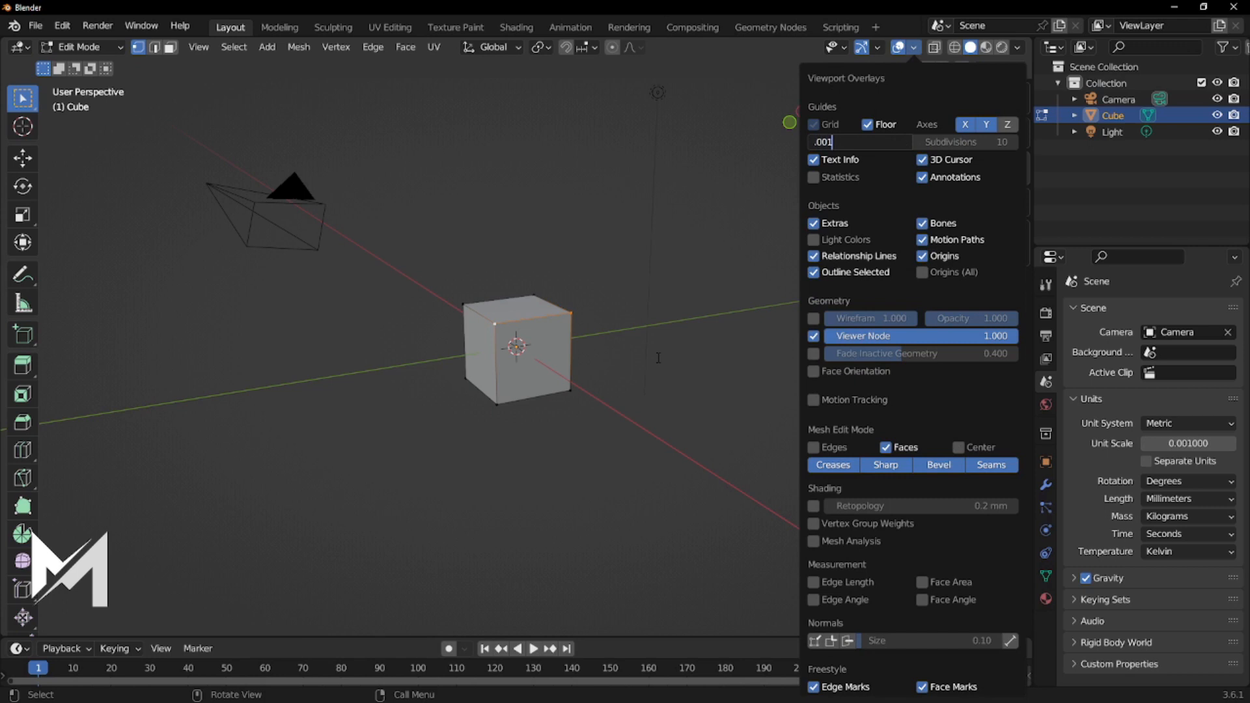
pyautogui.press('Return')
pyautogui.press('n')
pyautogui.moveTo(688, 431)
pyautogui.mouseDown(button='middle')
pyautogui.moveTo(489, 424)
pyautogui.moveTo(670, 426)
pyautogui.mouseUp(button='middle')
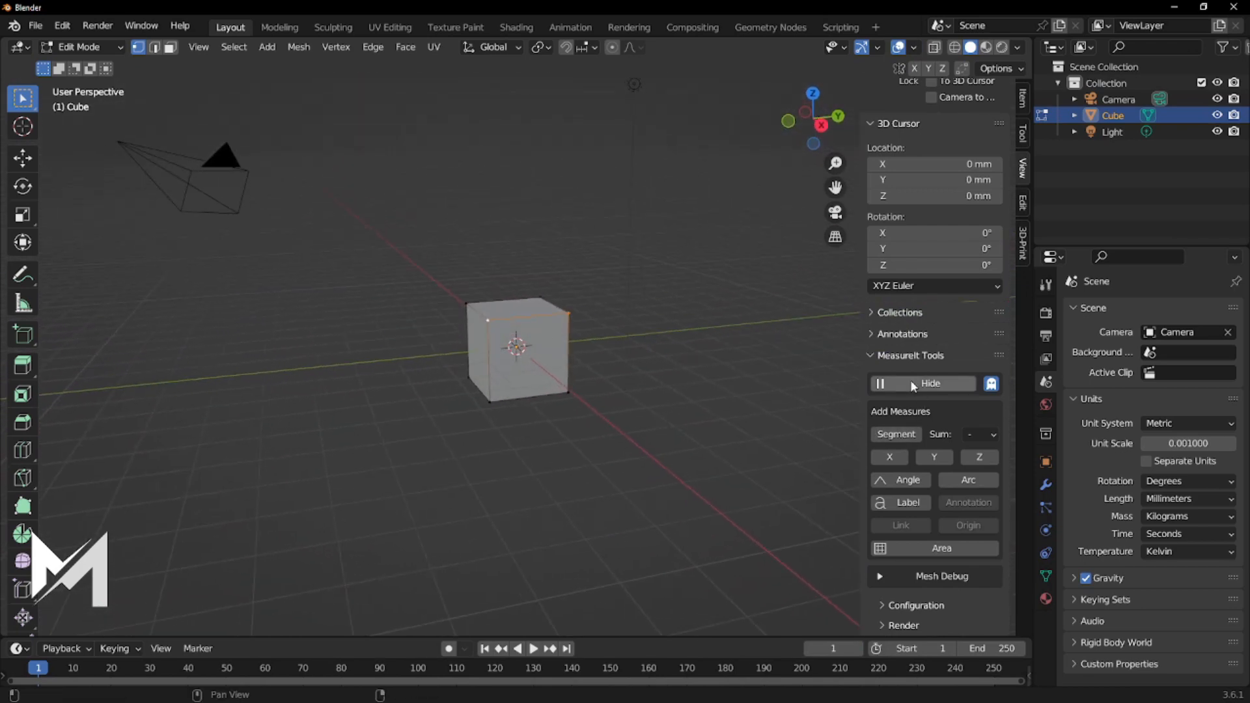
# Add a segment measurement to the cube's selected upper edge using the new scene units.
pyautogui.click(896, 433)
pyautogui.moveTo(755, 391); pyautogui.dragTo(725, 404, button='middle')
pyautogui.scroll(3, 549, 326)
pyautogui.moveTo(619, 311); pyautogui.dragTo(655, 326, button='middle')
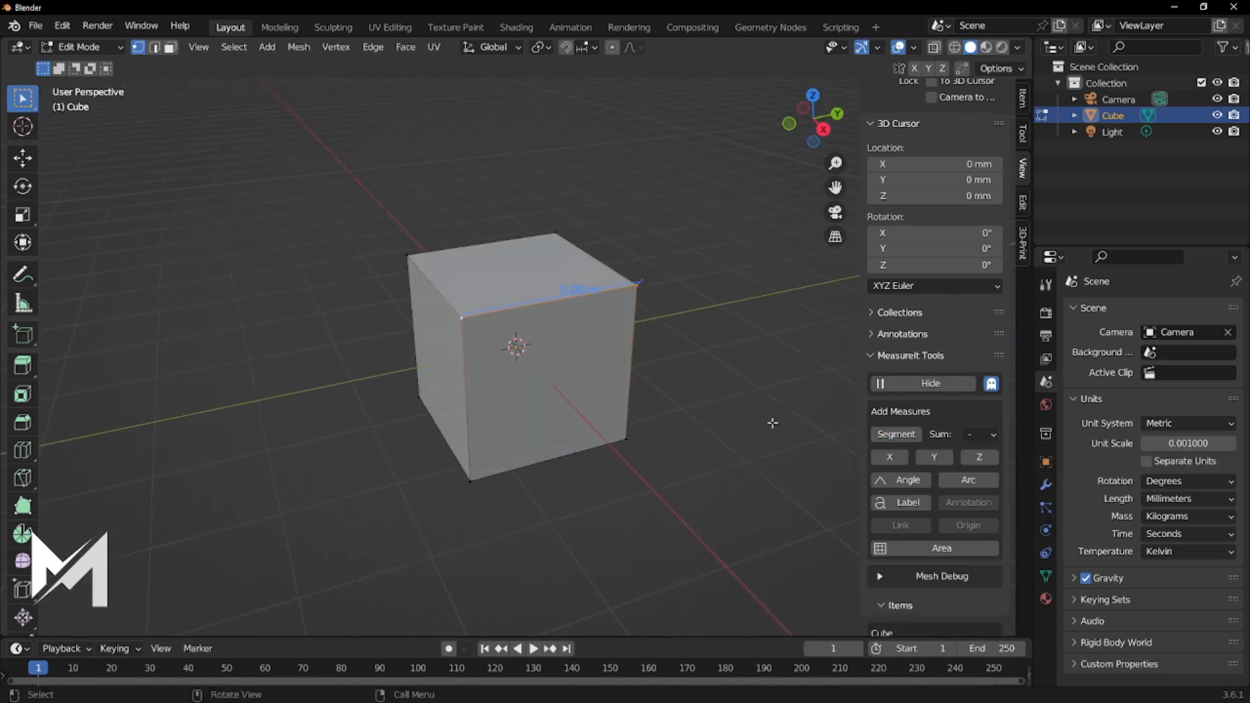
pyautogui.scroll(-7, 955, 478)
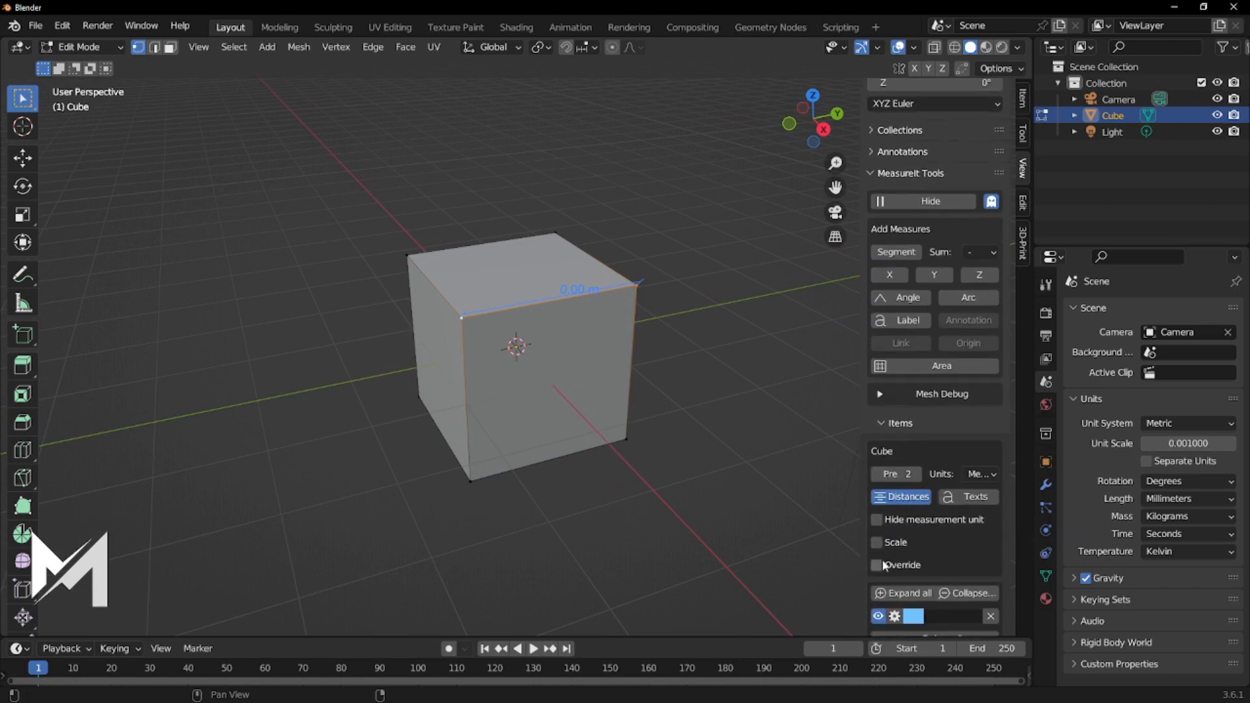
pyautogui.click(878, 542)
pyautogui.click(878, 542)
pyautogui.click(980, 474)
pyautogui.click(980, 476)
pyautogui.moveTo(716, 352); pyautogui.dragTo(551, 247, button='middle')
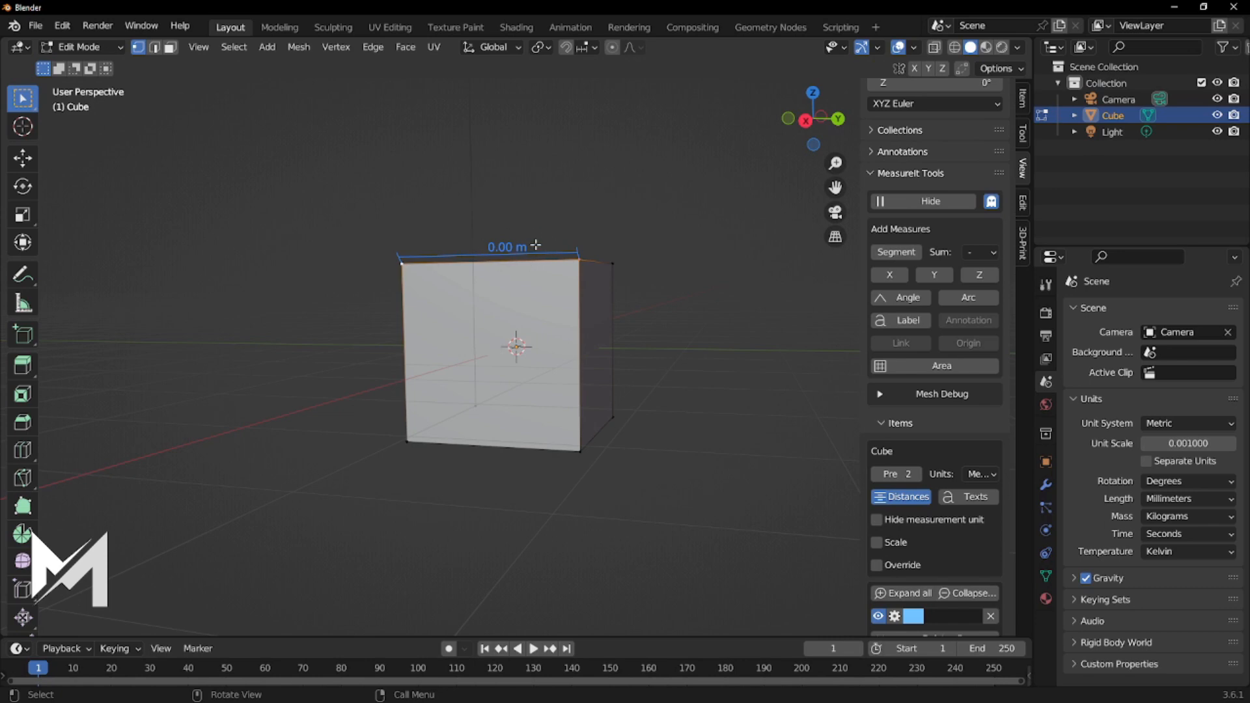
pyautogui.moveTo(493, 285); pyautogui.dragTo(558, 316, button='middle')
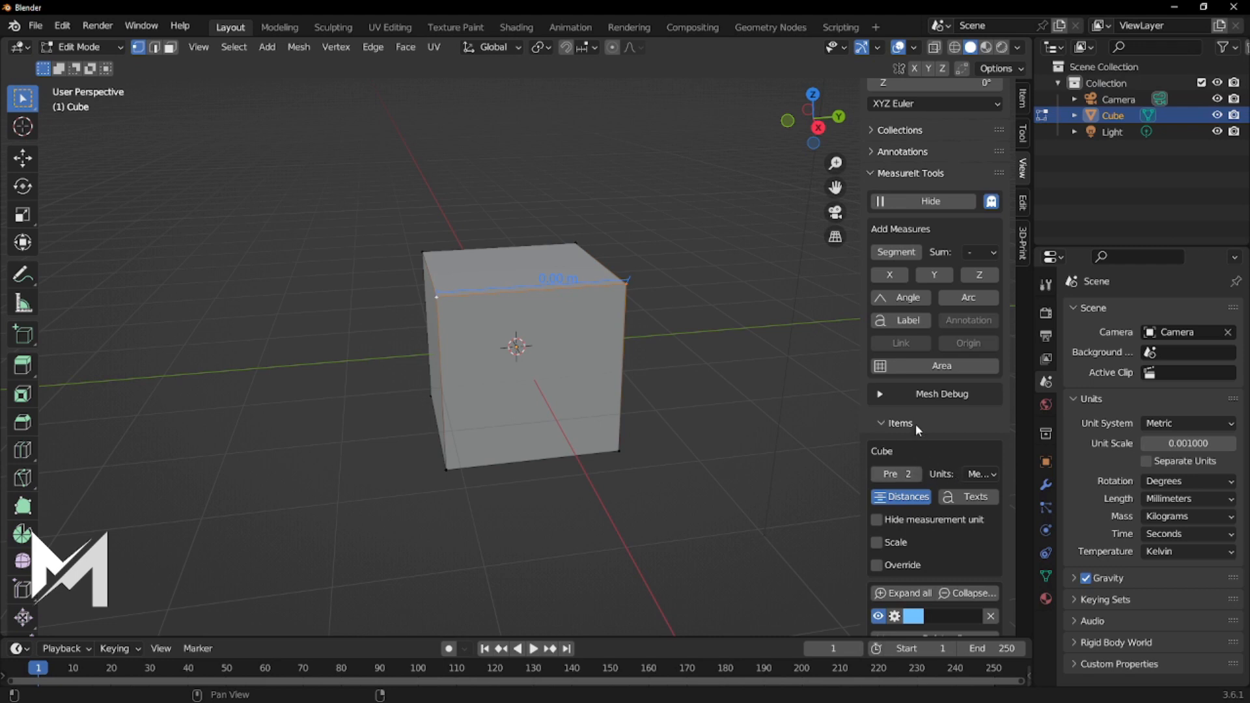
# Set the MeasureIt units for the cube's measurements to Millimeters and inspect the edge's dimension.
pyautogui.click(983, 474)
pyautogui.click(1005, 550)
pyautogui.moveTo(730, 430); pyautogui.dragTo(609, 466, button='middle')
pyautogui.moveTo(593, 401); pyautogui.dragTo(423, 515, button='middle')
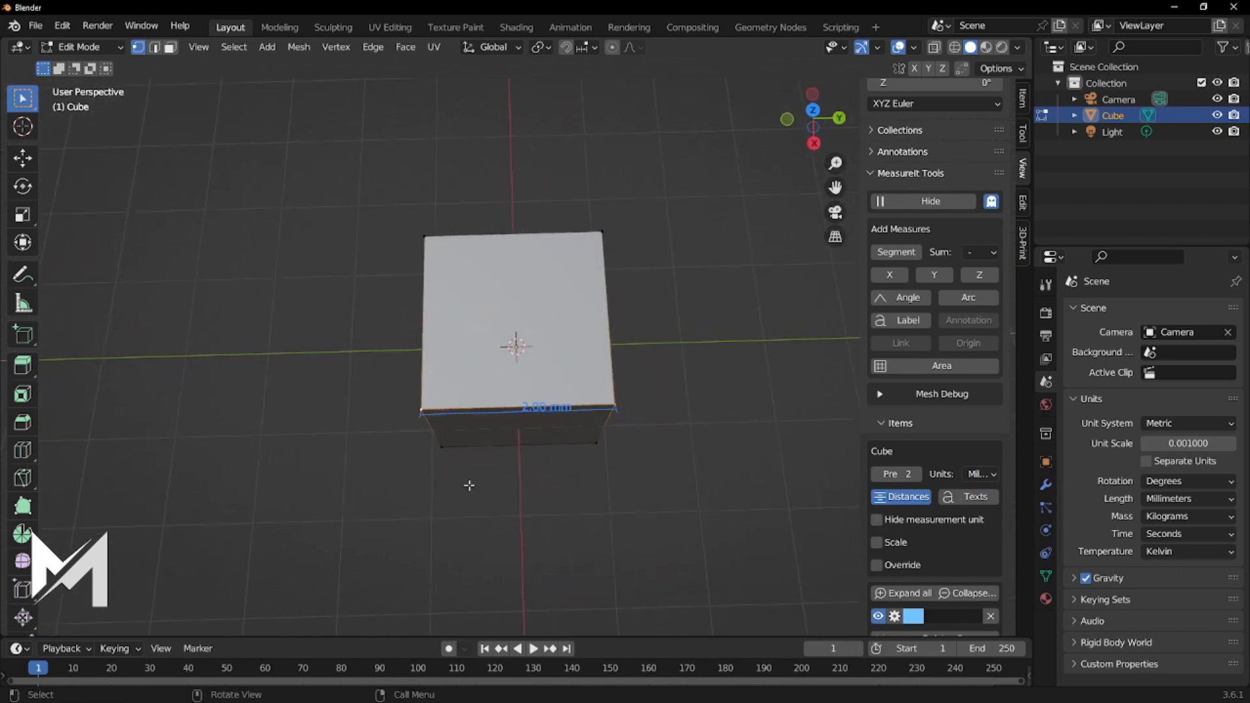
pyautogui.moveTo(691, 518); pyautogui.dragTo(652, 430, button='middle')
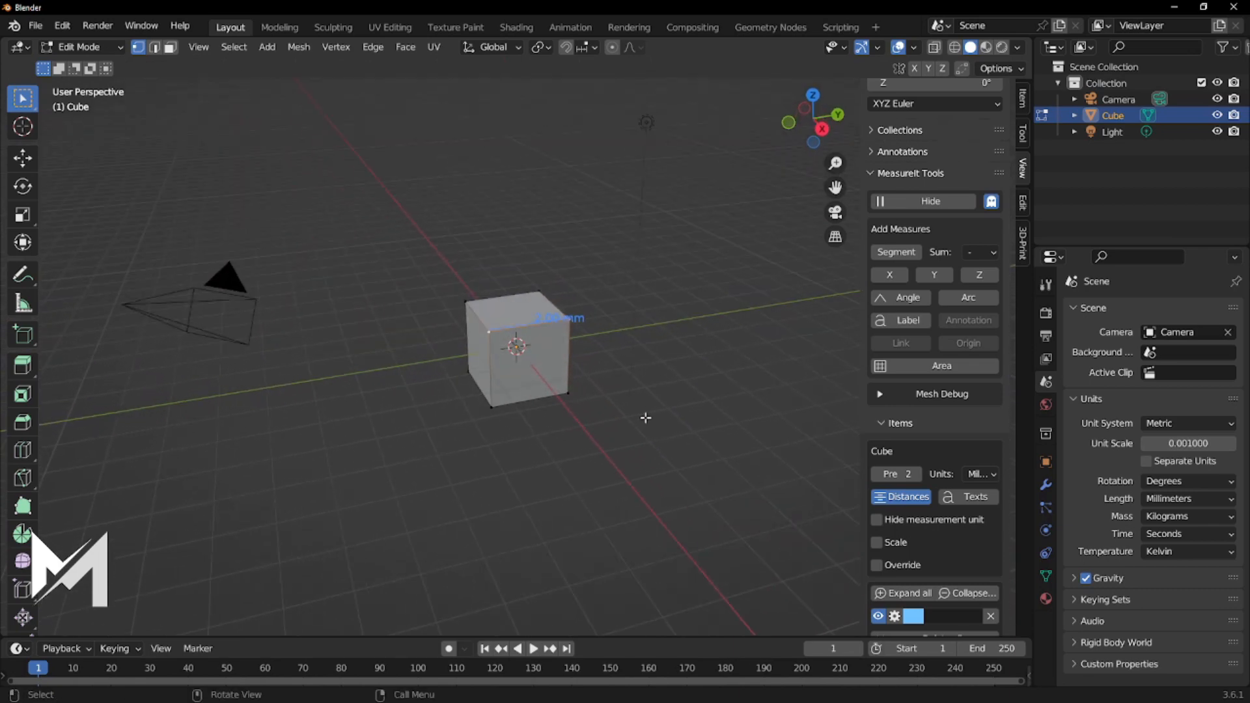
# Return to Object Mode and delete the cube, camera and light from the scene.
pyautogui.scroll(-2, 645, 417)
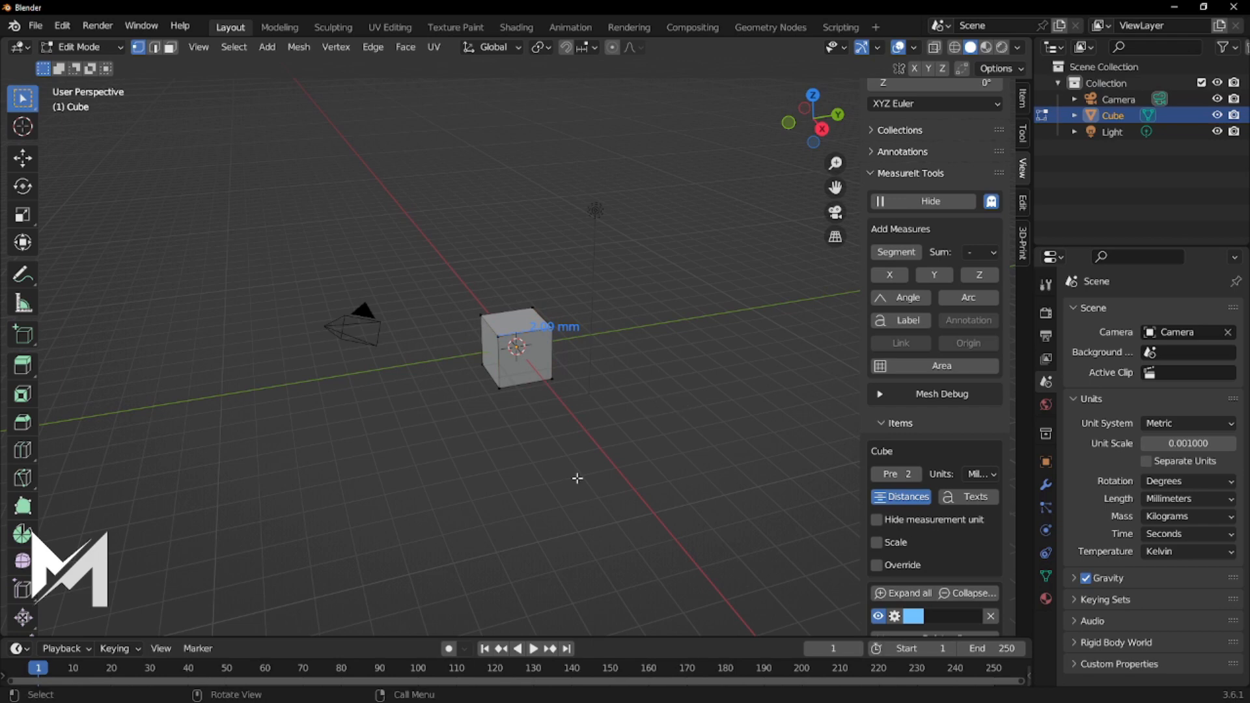
pyautogui.press('Tab')
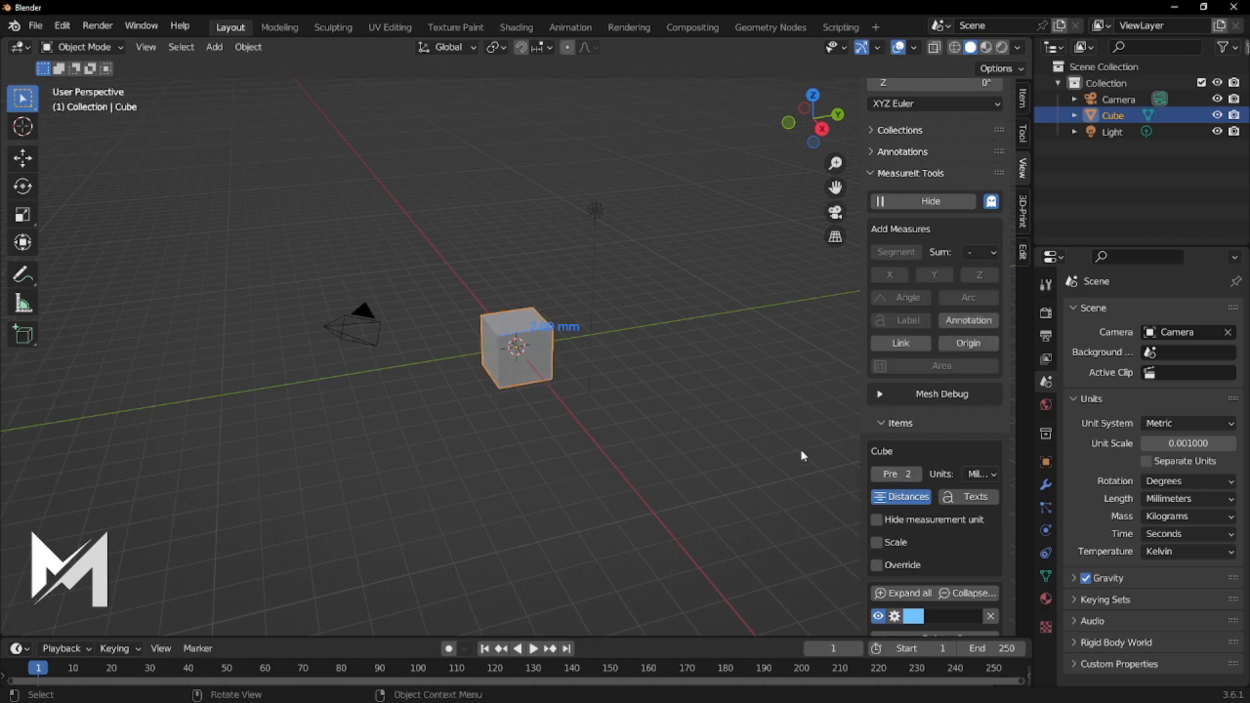
pyautogui.click(598, 392)
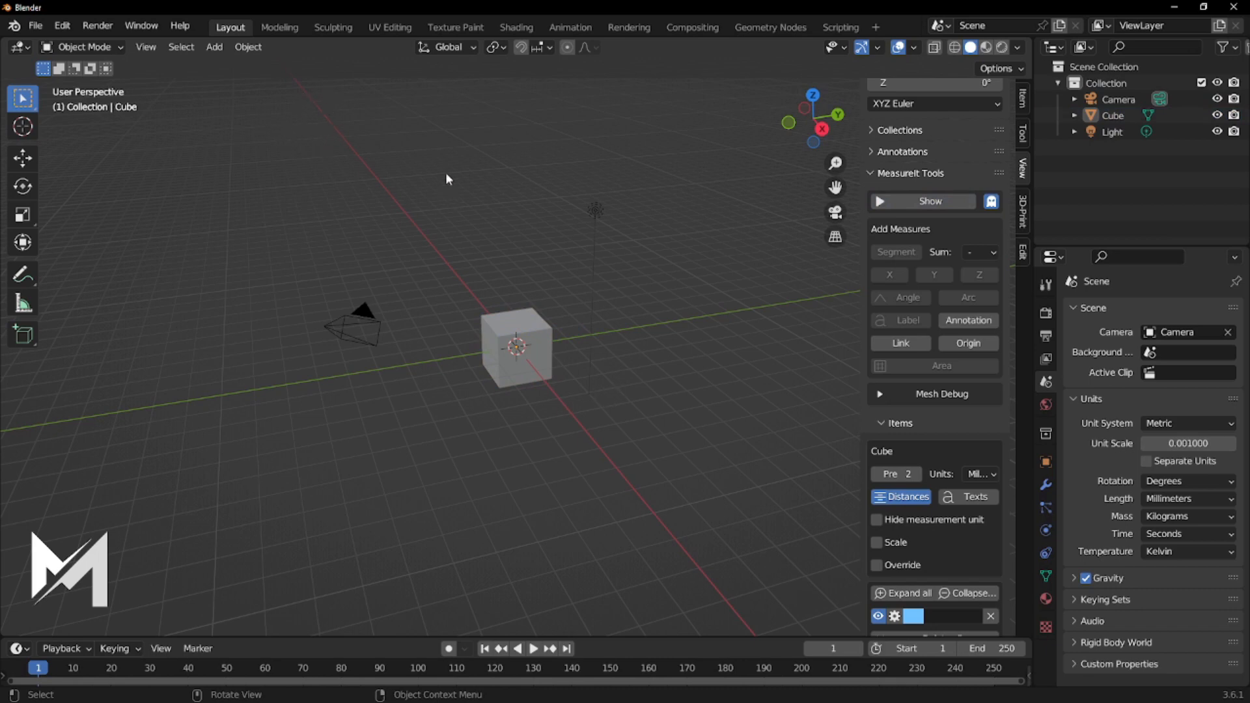
pyautogui.press('a')
pyautogui.press('Delete')
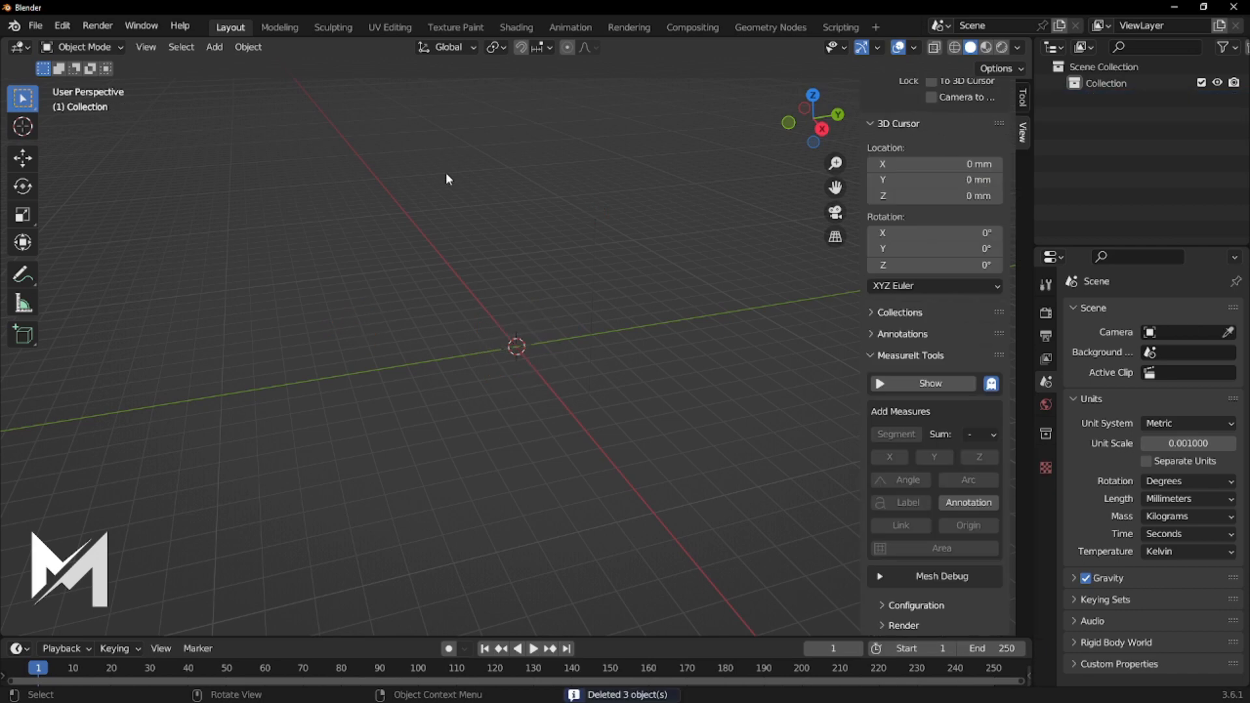
# Paste the copied Bust_Basemesh model into the empty scene and view its face up close.
pyautogui.hotkey('ctrl', 'v')
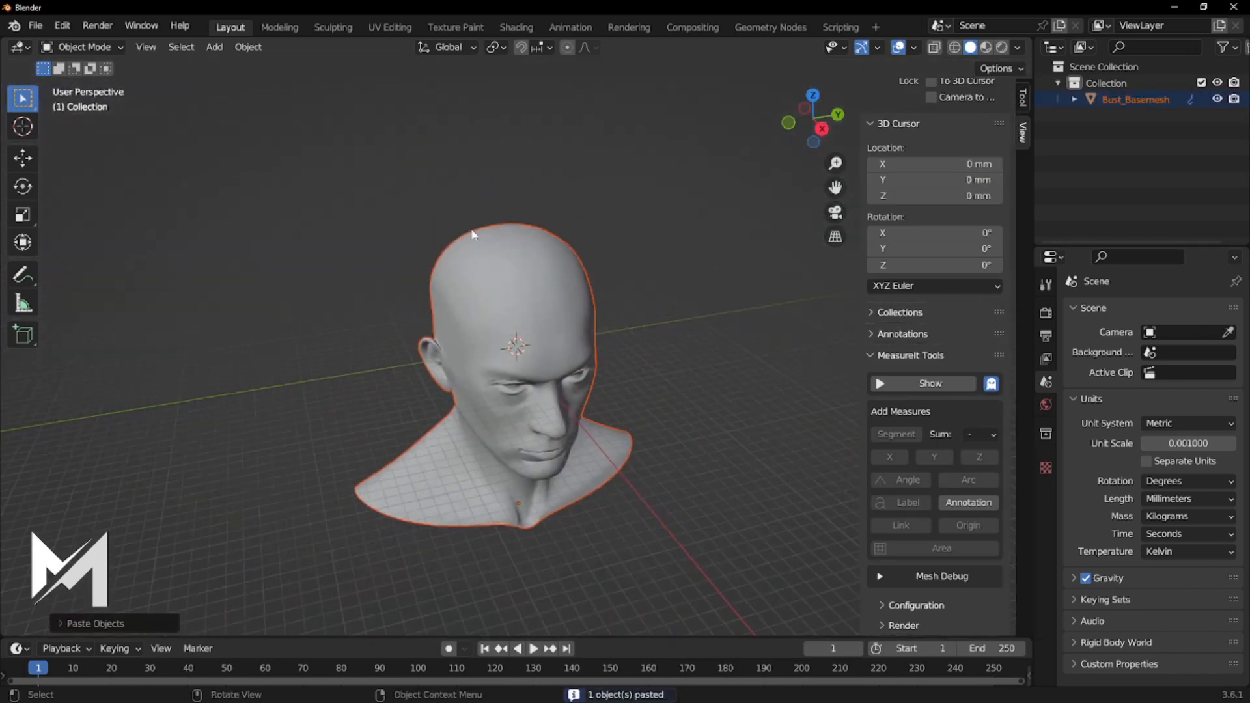
pyautogui.moveTo(473, 235); pyautogui.dragTo(633, 454, button='middle')
pyautogui.scroll(3, 619, 449)
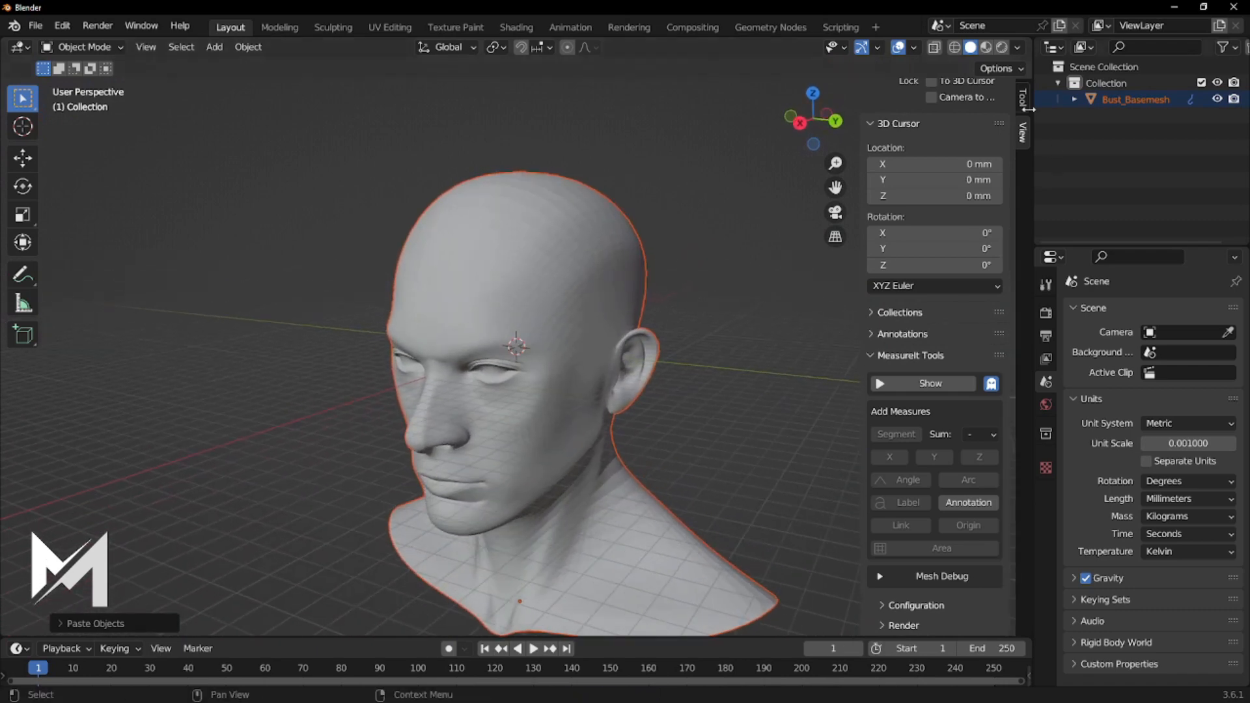
# Set the viewport's clip end distance to 10000 mm.
pyautogui.scroll(5, 978, 120)
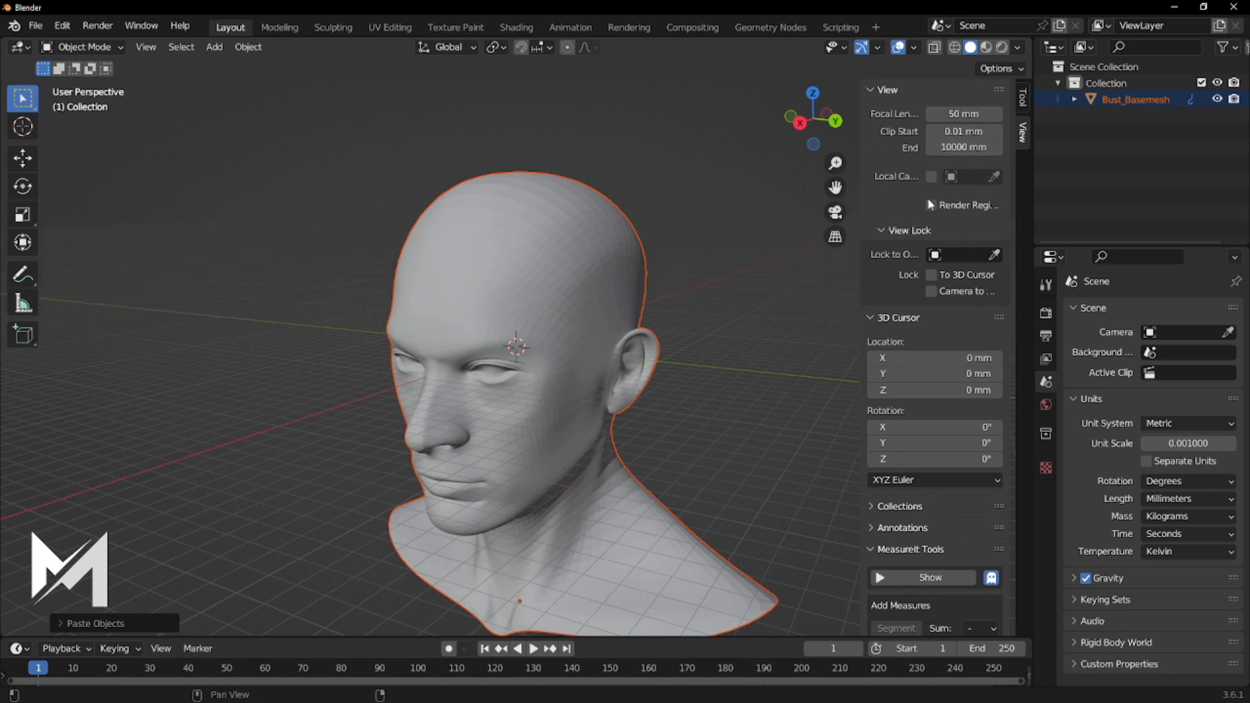
# Add a mesh cylinder to the Helmet Objects collection.
pyautogui.moveTo(751, 369); pyautogui.dragTo(547, 440, button='middle')
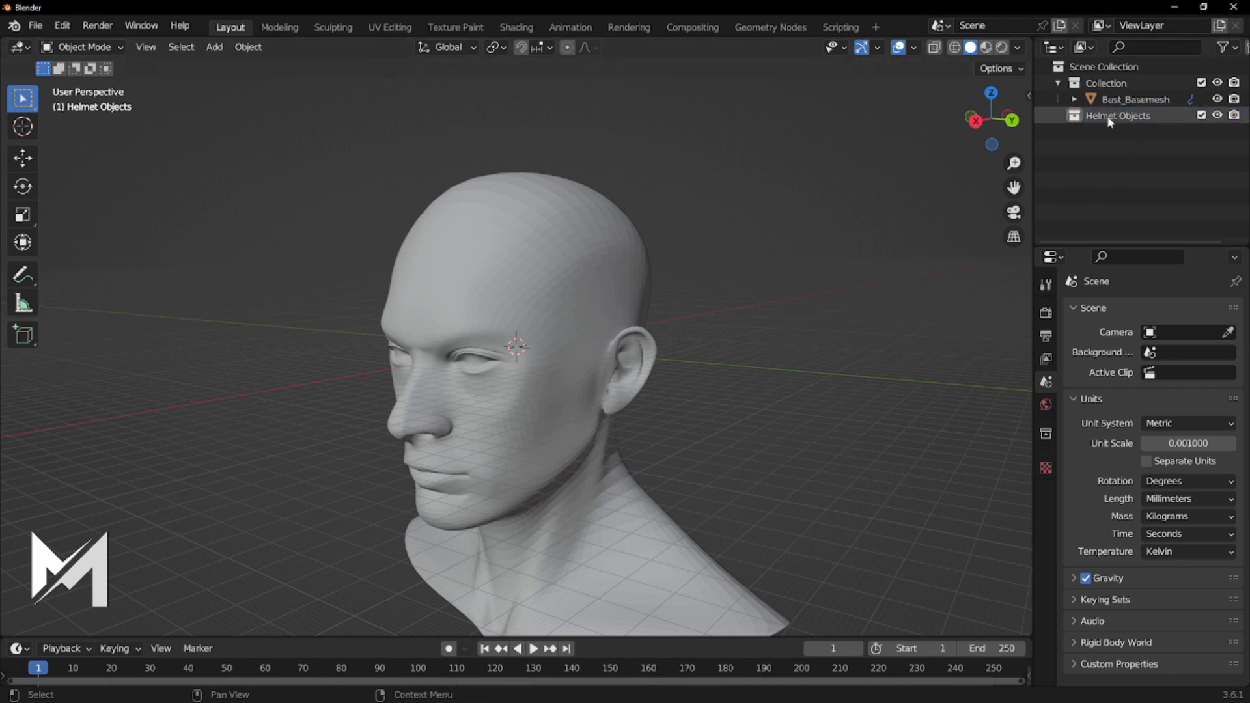
pyautogui.click(258, 52)
pyautogui.moveTo(214, 47)
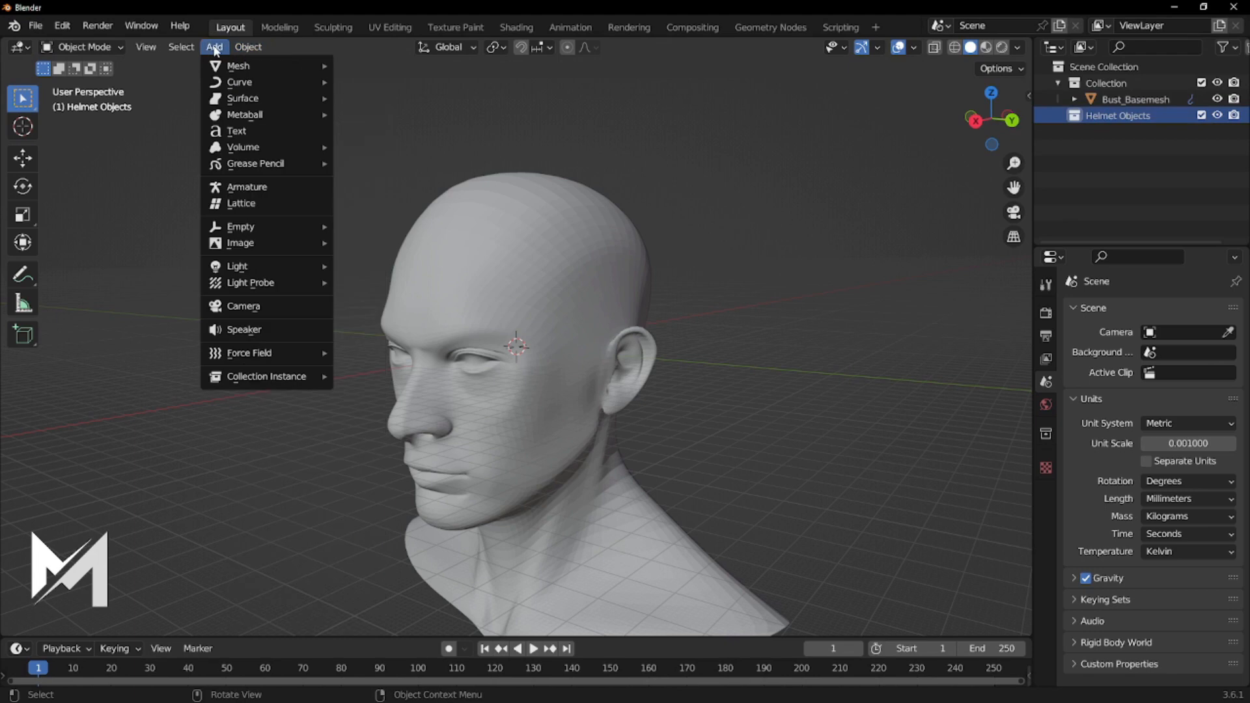
pyautogui.moveTo(273, 65)
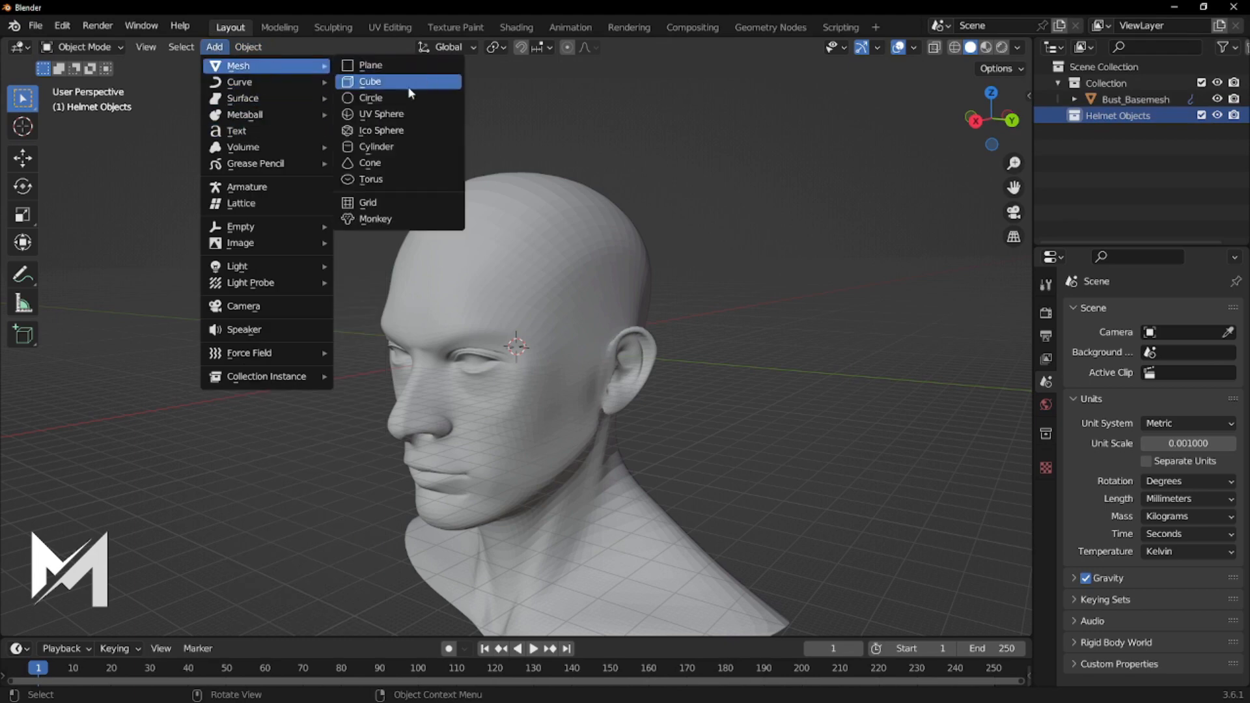
pyautogui.click(380, 146)
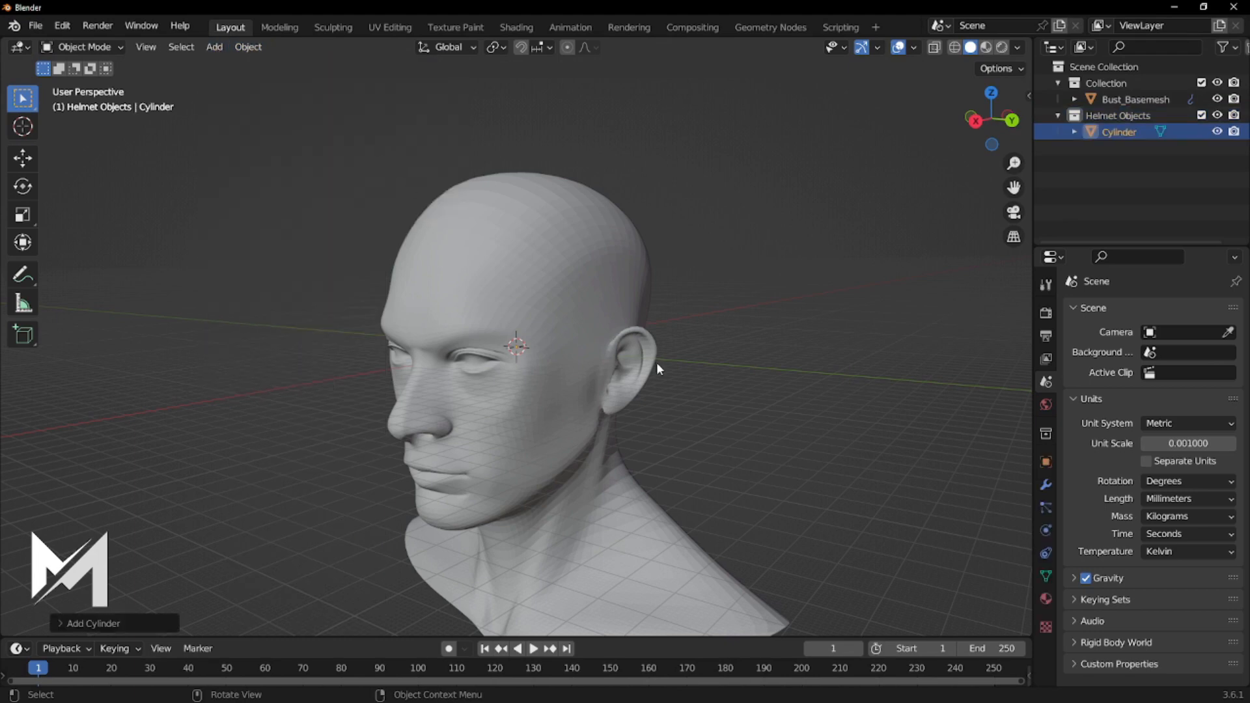
# Scale the cylinder up in wireframe display until it encloses the bust's whole head.
pyautogui.click(952, 53)
pyautogui.moveTo(833, 214); pyautogui.dragTo(724, 291, button='middle')
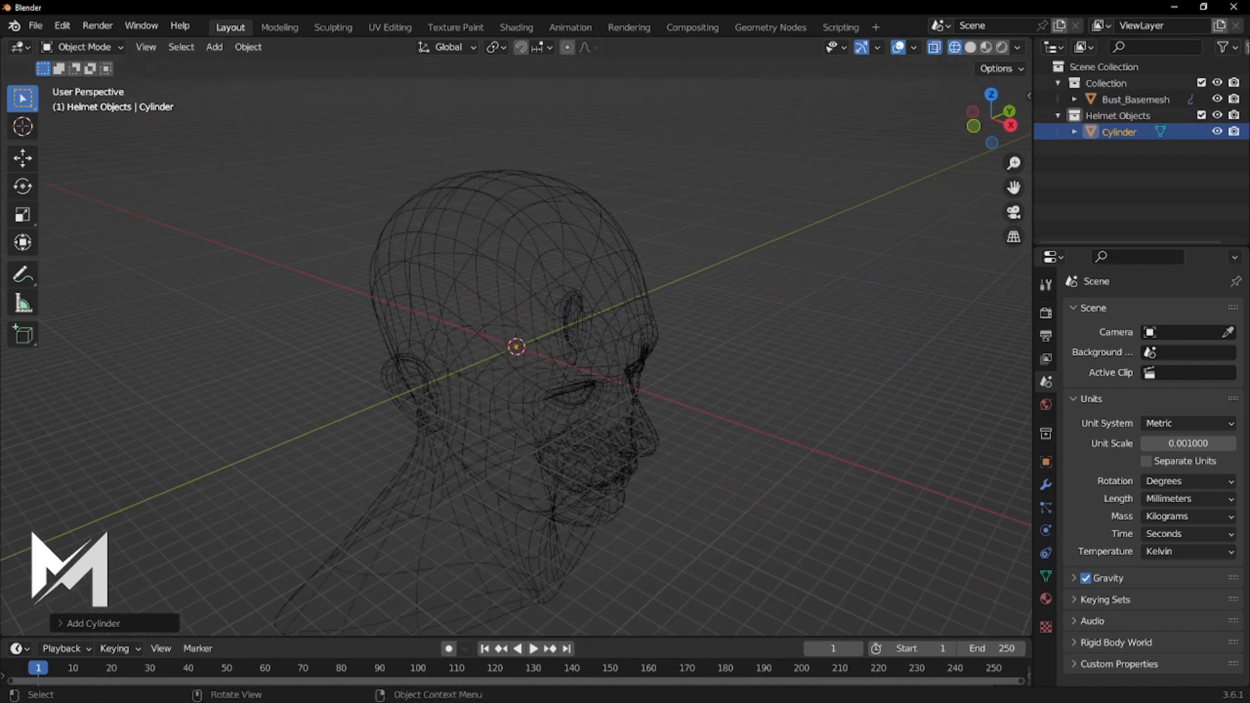
pyautogui.click(22, 216)
pyautogui.moveTo(571, 301); pyautogui.dragTo(568, 143)
pyautogui.moveTo(572, 252); pyautogui.dragTo(842, 282, button='middle')
pyautogui.moveTo(575, 314); pyautogui.dragTo(573, 313)
pyautogui.moveTo(611, 314); pyautogui.dragTo(735, 313, button='middle')
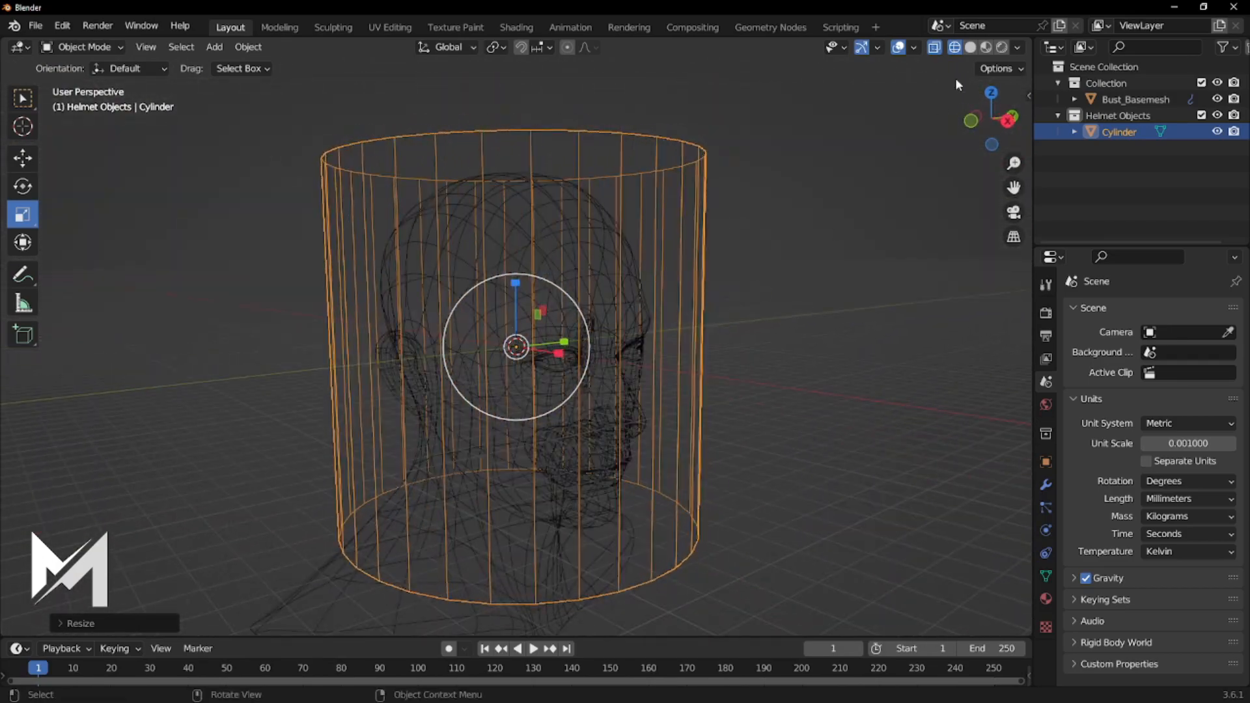
# Display the model solid with X-ray and narrow the cylinder along the Y axis to fit closer around the ears.
pyautogui.click(970, 47)
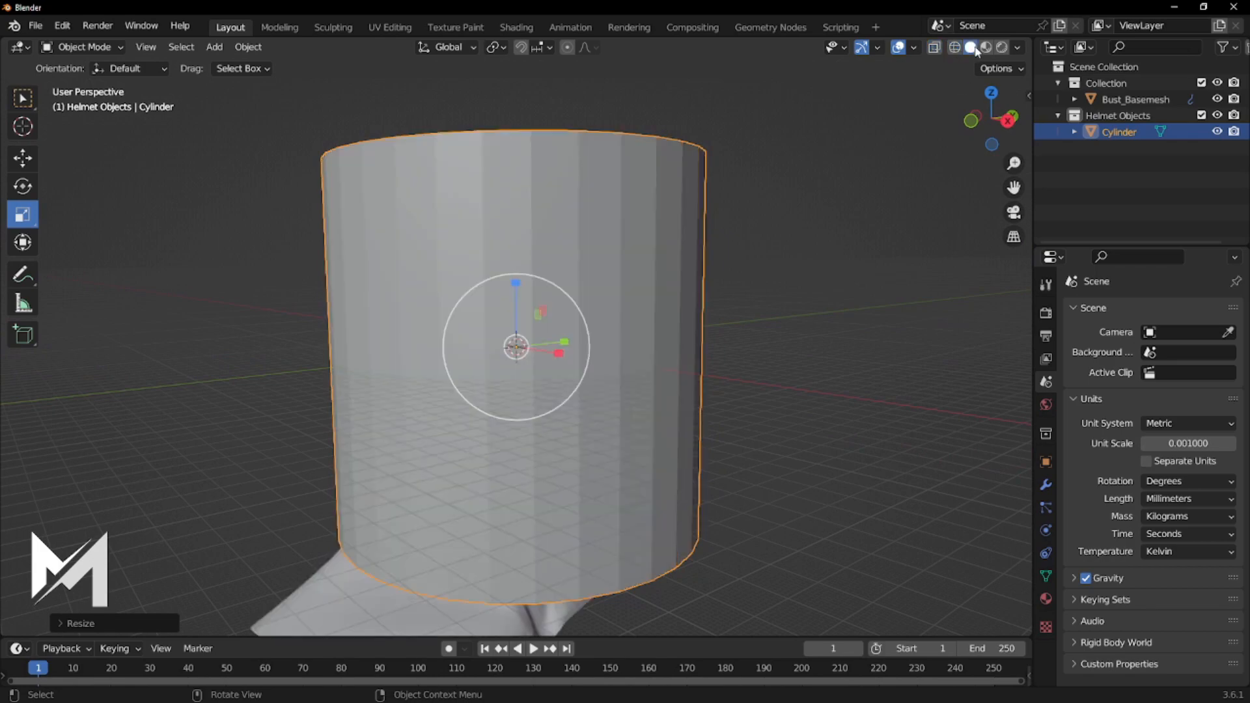
pyautogui.moveTo(793, 357)
pyautogui.mouseDown(button='middle')
pyautogui.moveTo(661, 358)
pyautogui.moveTo(536, 427)
pyautogui.moveTo(711, 371)
pyautogui.moveTo(822, 384)
pyautogui.moveTo(773, 413)
pyautogui.moveTo(755, 363)
pyautogui.moveTo(514, 354)
pyautogui.moveTo(805, 342)
pyautogui.moveTo(793, 339)
pyautogui.mouseUp(button='middle')
pyautogui.moveTo(714, 343); pyautogui.dragTo(722, 383, button='middle')
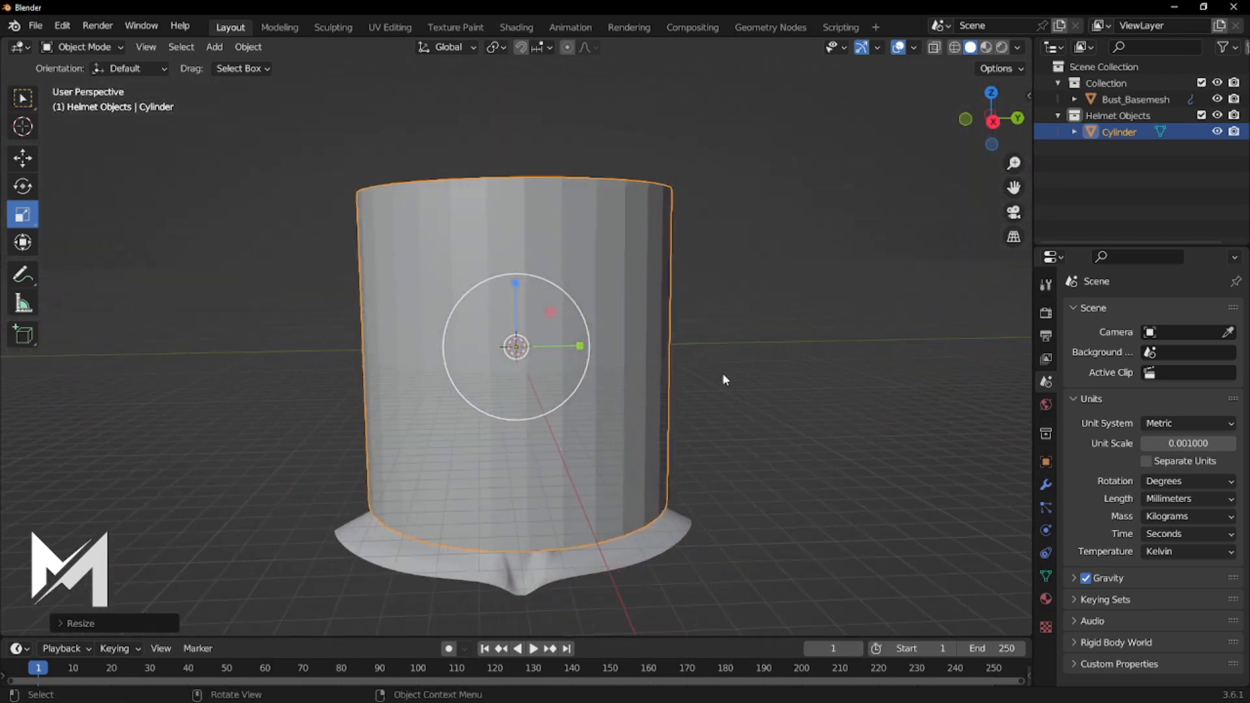
pyautogui.click(933, 50)
pyautogui.moveTo(767, 288); pyautogui.dragTo(753, 312, button='middle')
pyautogui.moveTo(582, 349); pyautogui.dragTo(570, 349)
pyautogui.moveTo(690, 378); pyautogui.dragTo(733, 512, button='middle')
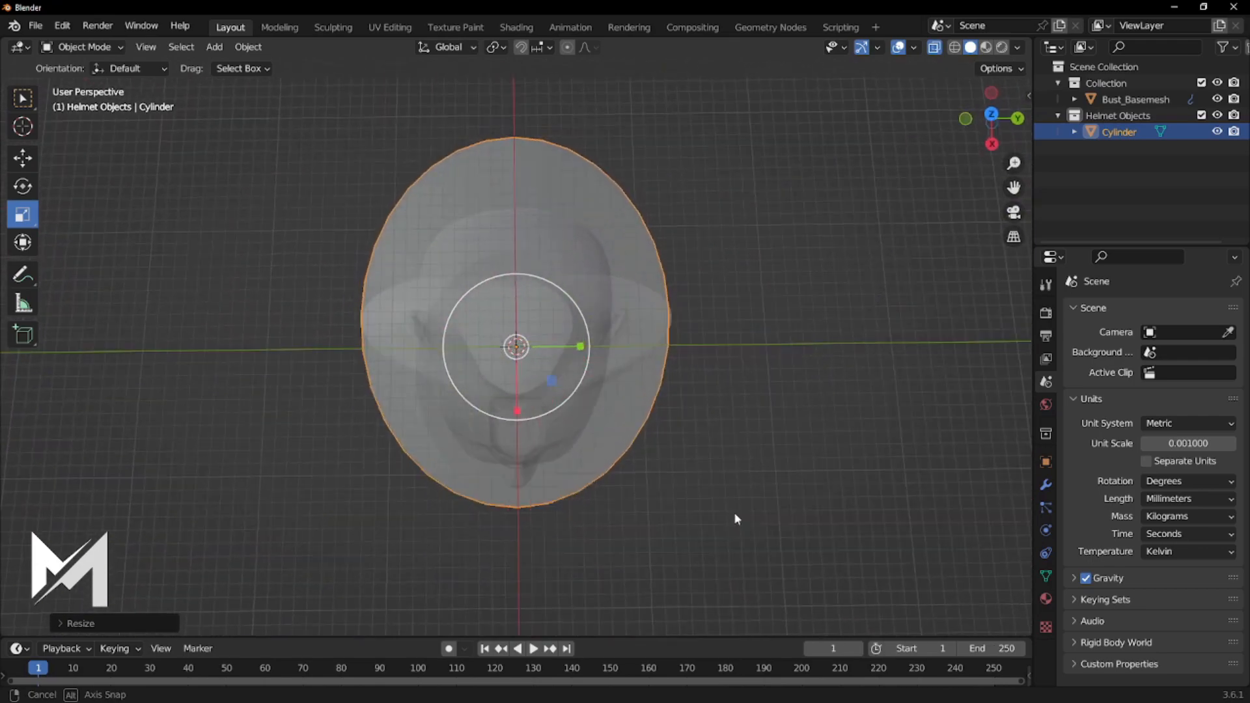
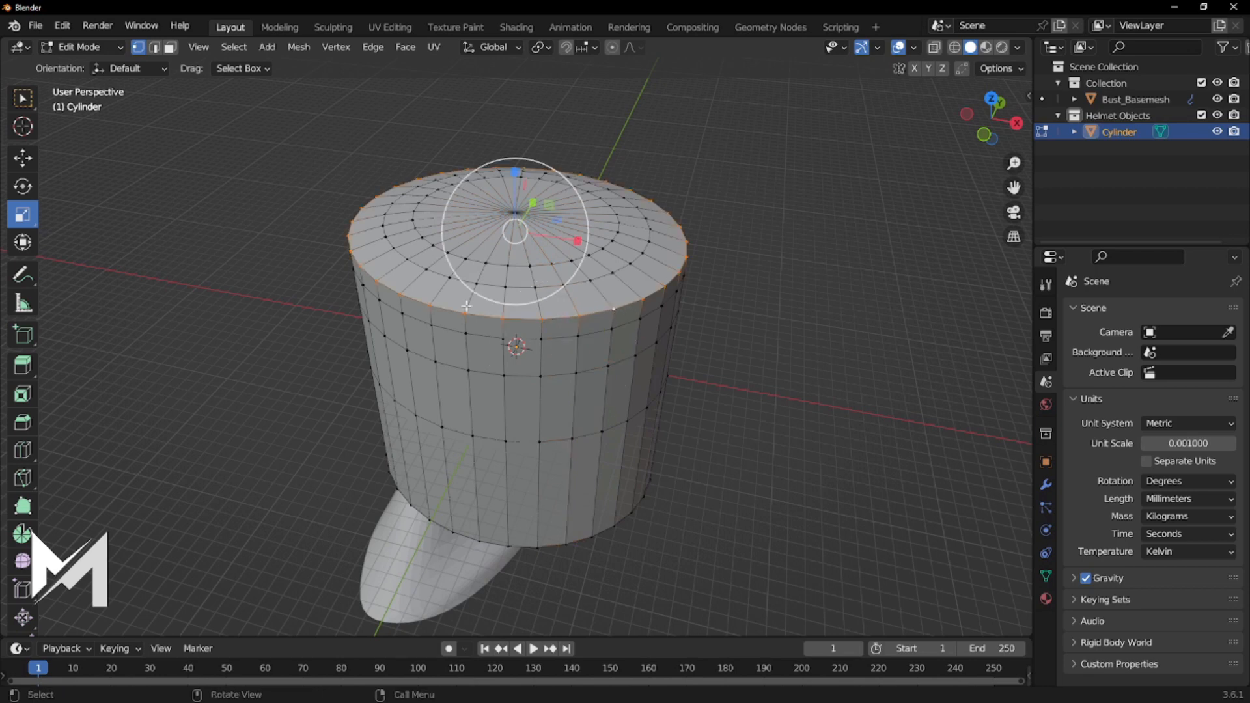
# Taper the cylinder's crown by scaling the top rim inward, then the rim together with the inner top edge loops.
pyautogui.moveTo(582, 206); pyautogui.dragTo(571, 207)
pyautogui.moveTo(579, 215); pyautogui.dragTo(637, 305, button='middle')
pyautogui.keyDown('alt'); pyautogui.keyDown('shift'); pyautogui.click(619, 282); pyautogui.keyUp('shift'); pyautogui.keyUp('alt')
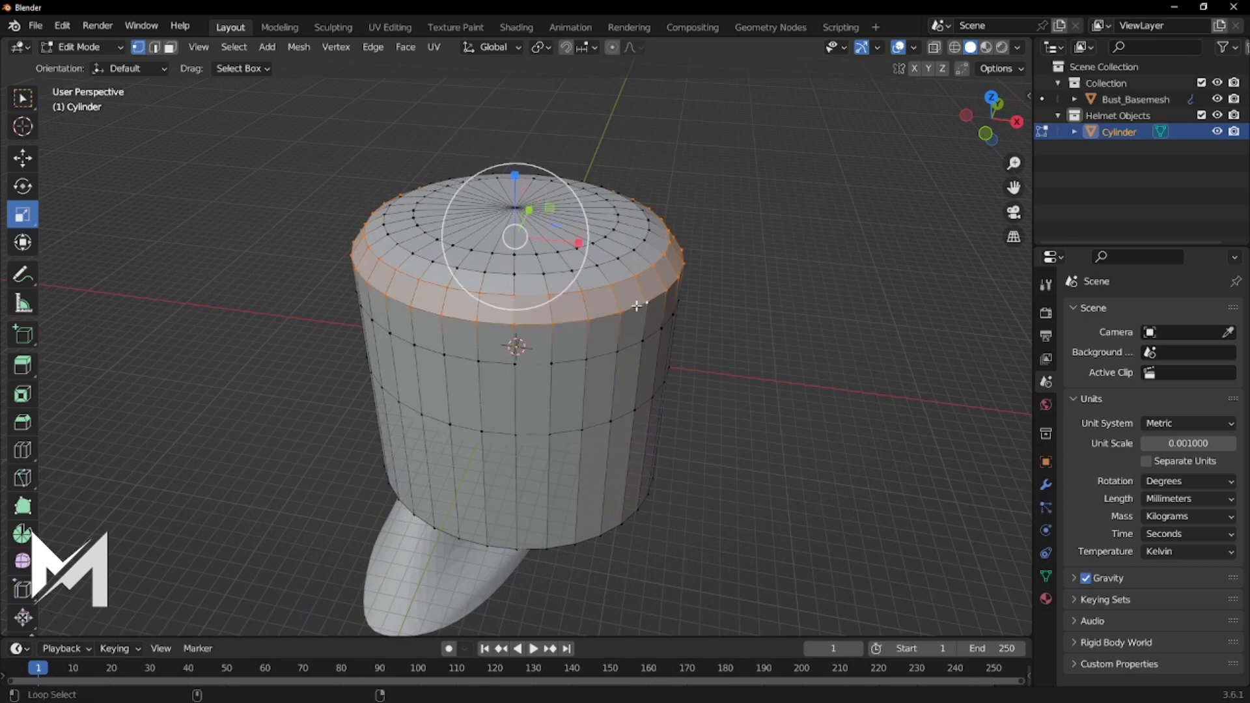
pyautogui.keyDown('alt'); pyautogui.keyDown('shift'); pyautogui.click(608, 262); pyautogui.keyUp('shift'); pyautogui.keyUp('alt')
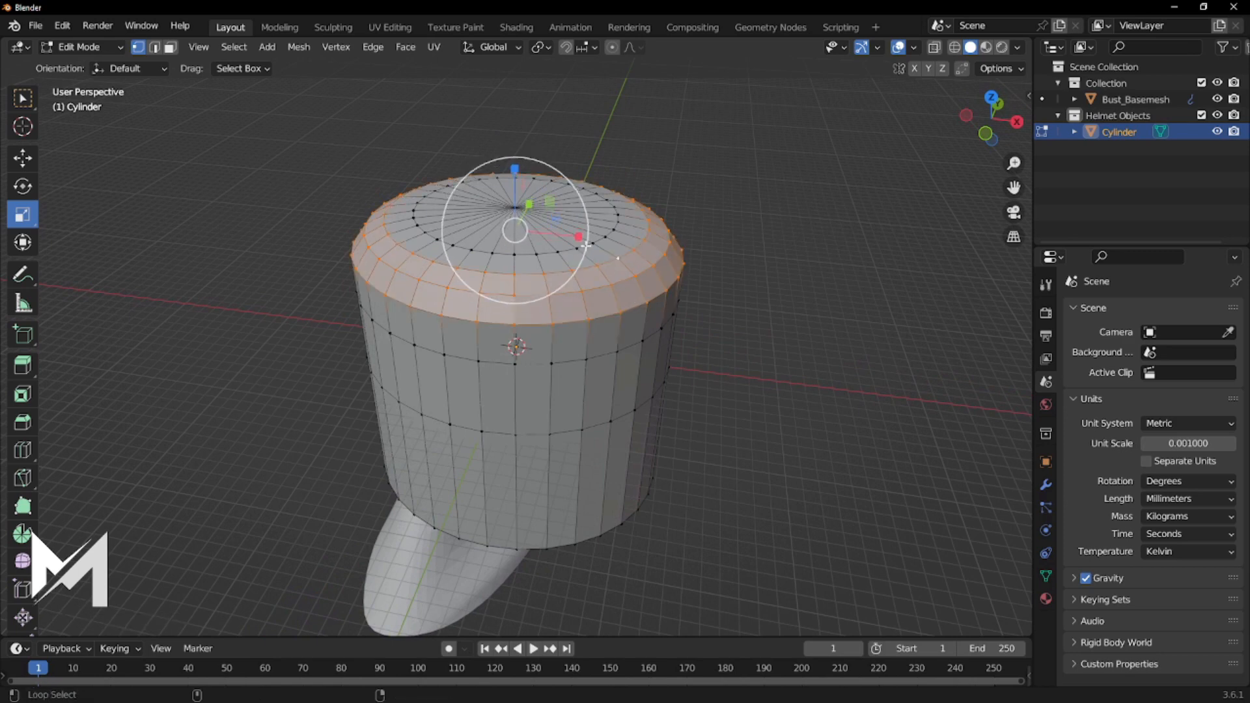
pyautogui.keyDown('alt'); pyautogui.keyDown('shift'); pyautogui.click(586, 246); pyautogui.keyUp('shift'); pyautogui.keyUp('alt')
pyautogui.moveTo(727, 313); pyautogui.dragTo(736, 257, button='middle')
pyautogui.moveTo(583, 193); pyautogui.dragTo(570, 184)
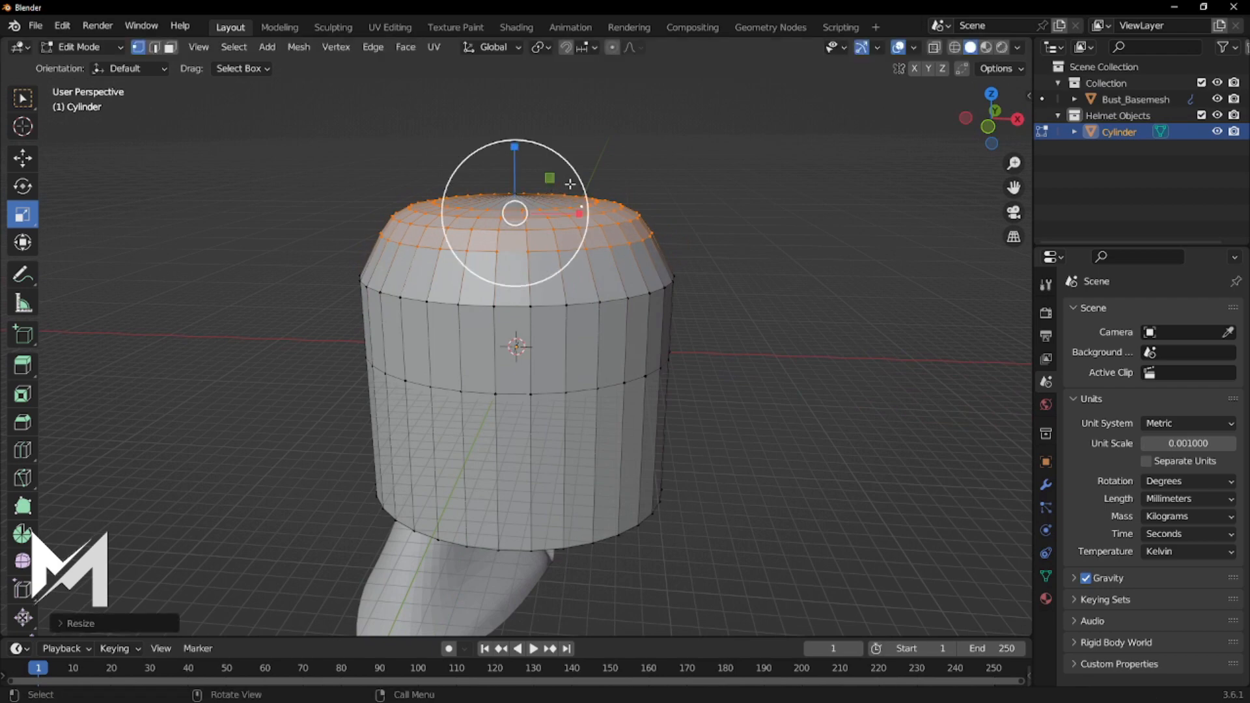
# Scale the side edge loop just below the cylinder's top rim slightly inward.
pyautogui.keyDown('alt'); pyautogui.click(615, 301); pyautogui.keyUp('alt')
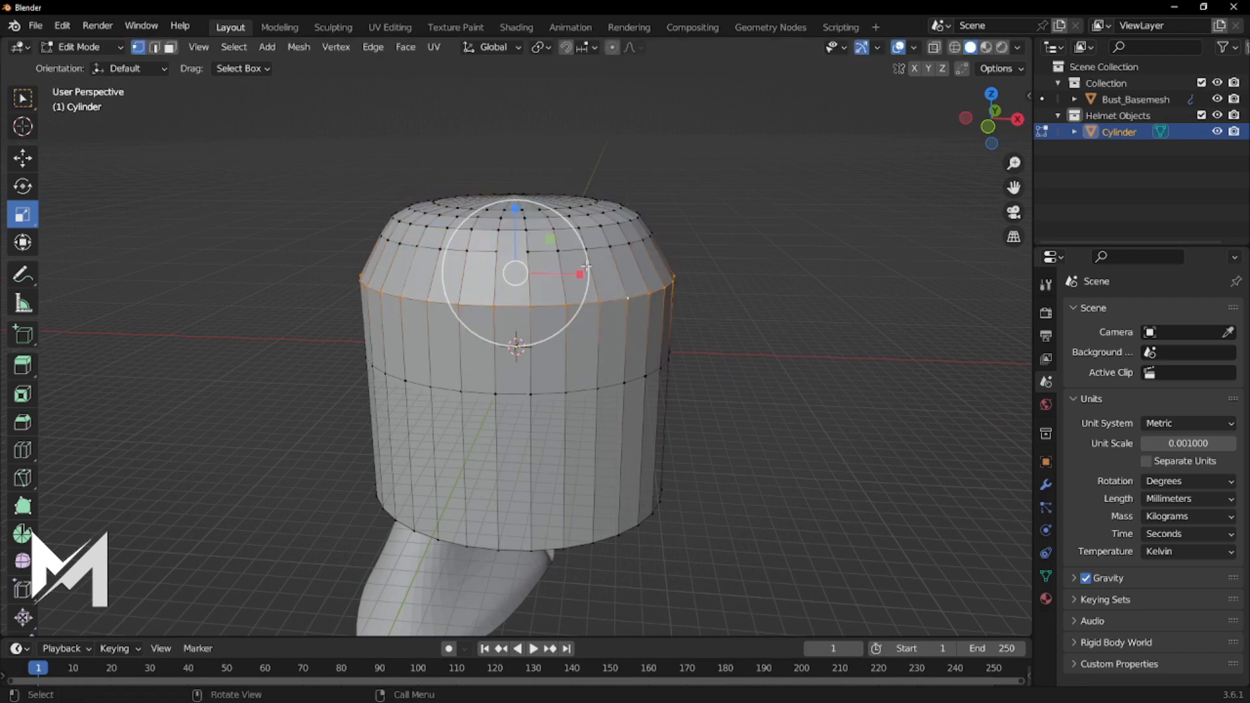
pyautogui.moveTo(580, 244); pyautogui.dragTo(574, 241)
pyautogui.moveTo(720, 259)
pyautogui.mouseDown(button='middle')
pyautogui.moveTo(705, 243)
pyautogui.moveTo(595, 271)
pyautogui.moveTo(576, 255)
pyautogui.moveTo(731, 252)
pyautogui.moveTo(737, 271)
pyautogui.moveTo(703, 229)
pyautogui.moveTo(711, 267)
pyautogui.mouseUp(button='middle')
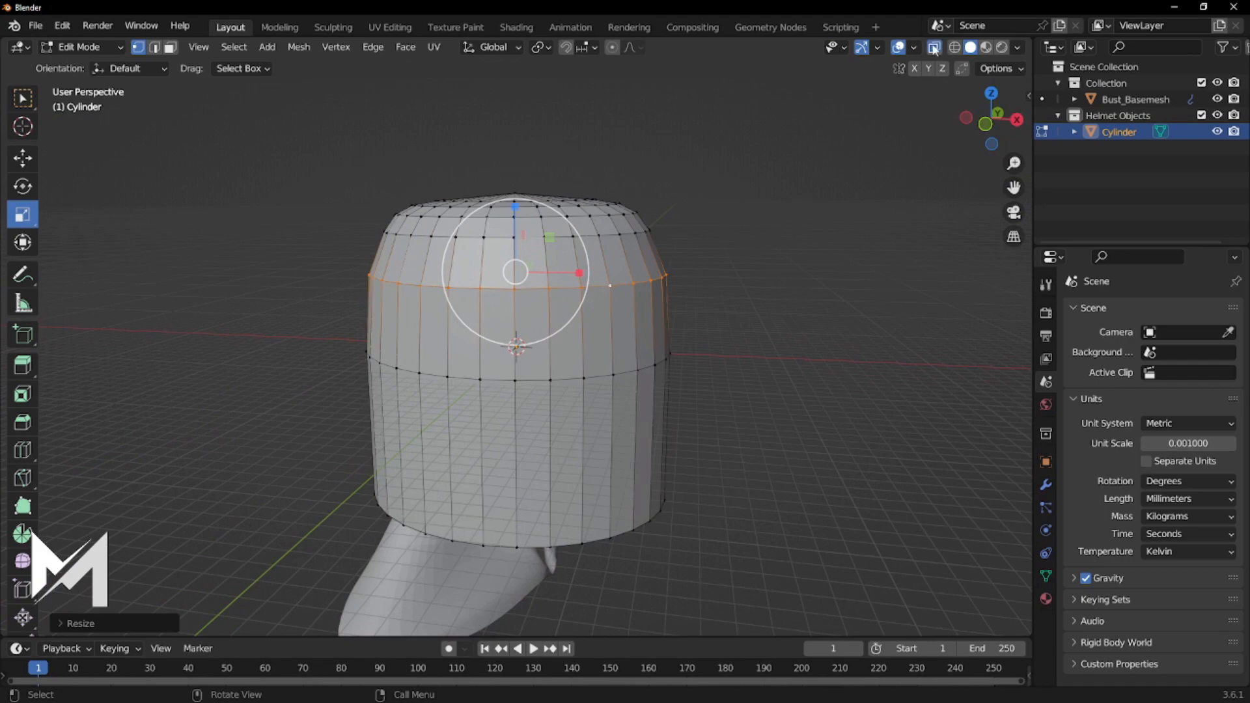
# Check the head's fit in X-ray and edge-slide the selected side loop down by about 0.56.
pyautogui.click(934, 49)
pyautogui.moveTo(752, 346); pyautogui.dragTo(714, 330, button='middle')
pyautogui.moveTo(648, 352); pyautogui.dragTo(576, 315, button='middle')
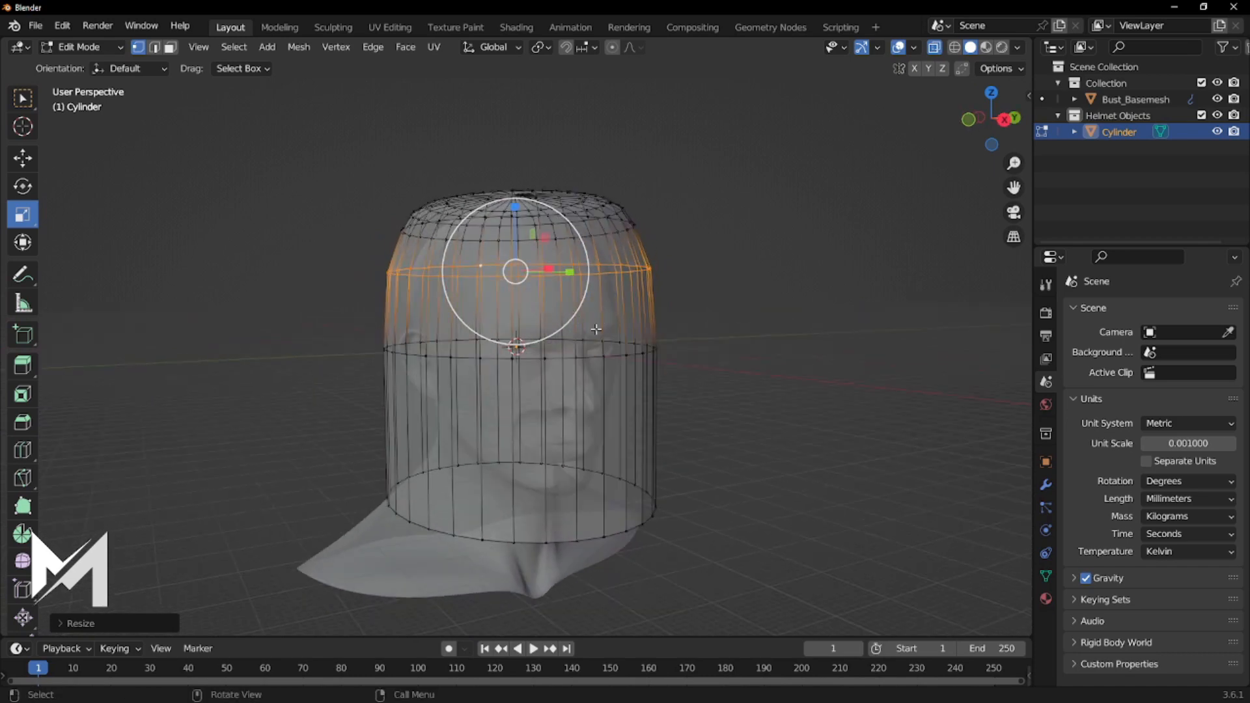
pyautogui.moveTo(602, 355); pyautogui.dragTo(613, 319, button='middle')
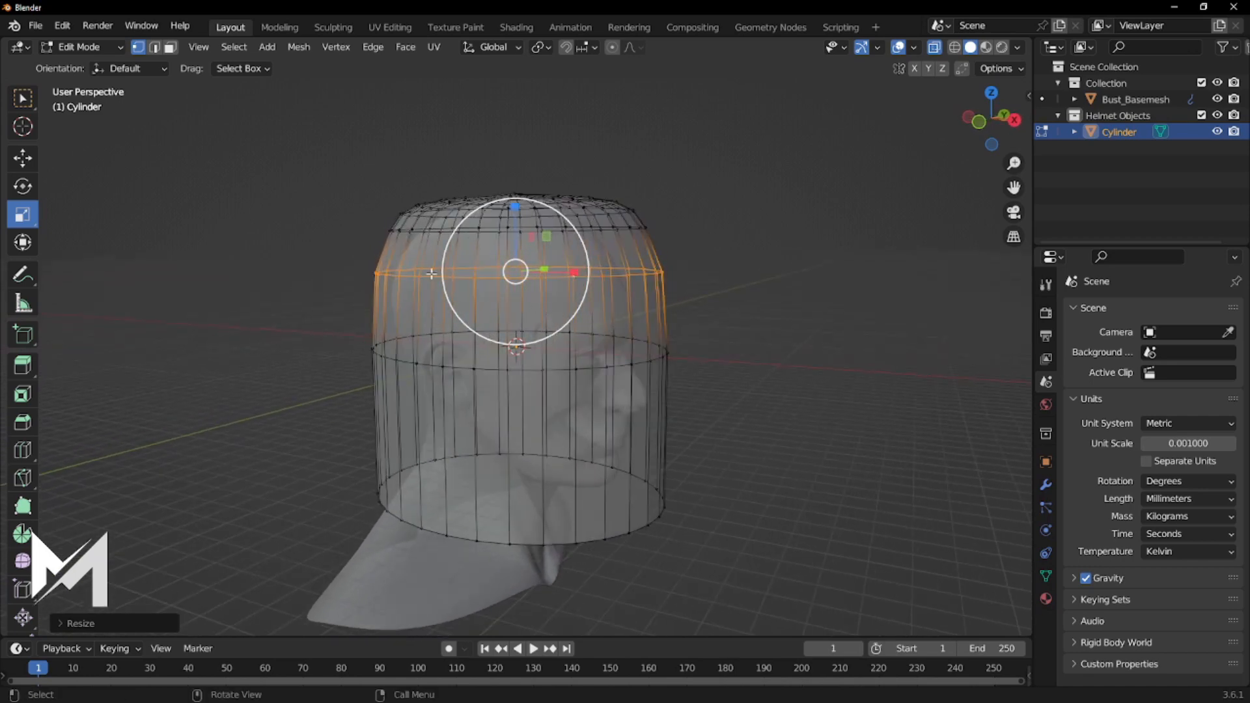
pyautogui.moveTo(657, 348); pyautogui.dragTo(605, 332, button='middle')
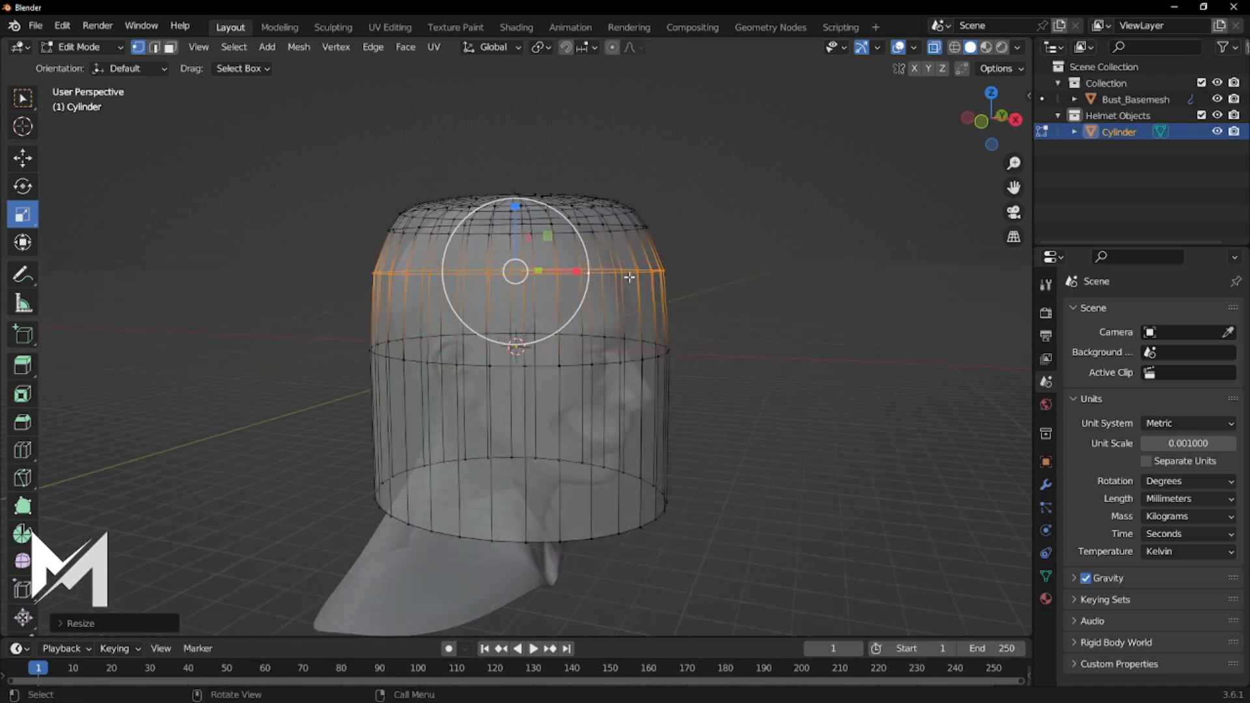
pyautogui.press('g')
pyautogui.press('g')
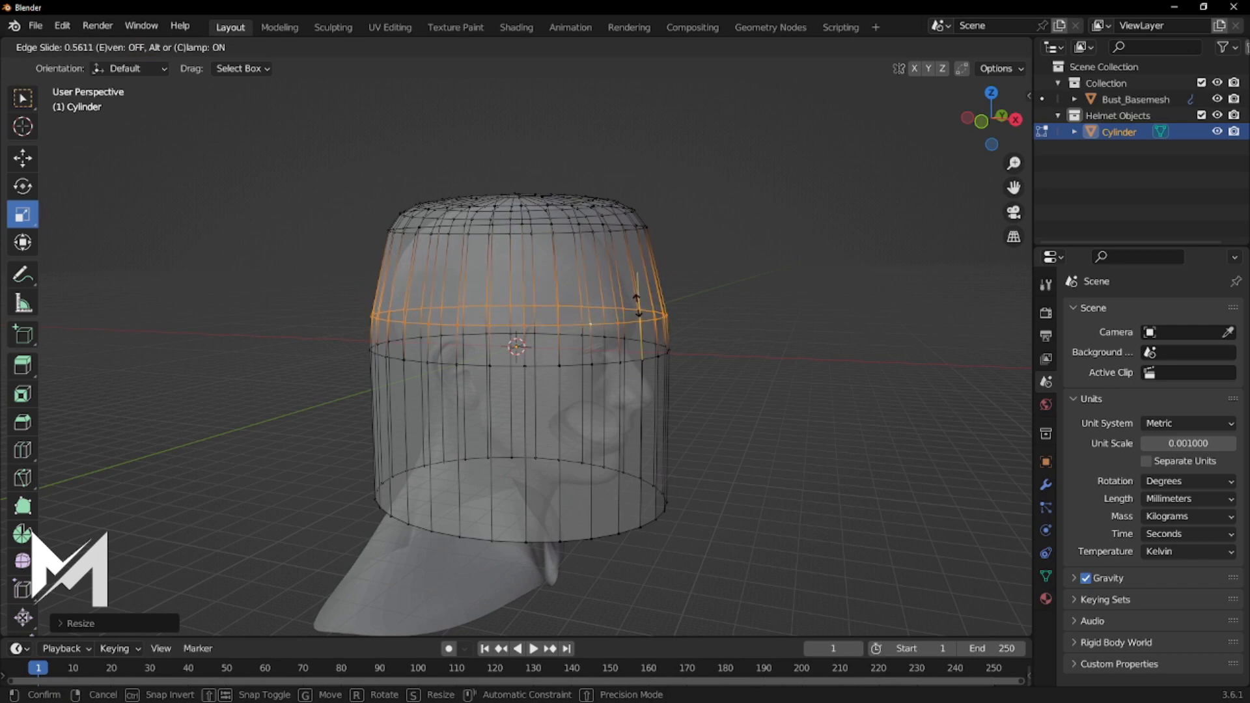
pyautogui.click(637, 304)
# Edge-slide the loop directly above it down the side of the cylinder to even out the spacing.
pyautogui.moveTo(688, 322); pyautogui.dragTo(621, 243, button='middle')
pyautogui.keyDown('alt'); pyautogui.click(614, 233); pyautogui.keyUp('alt')
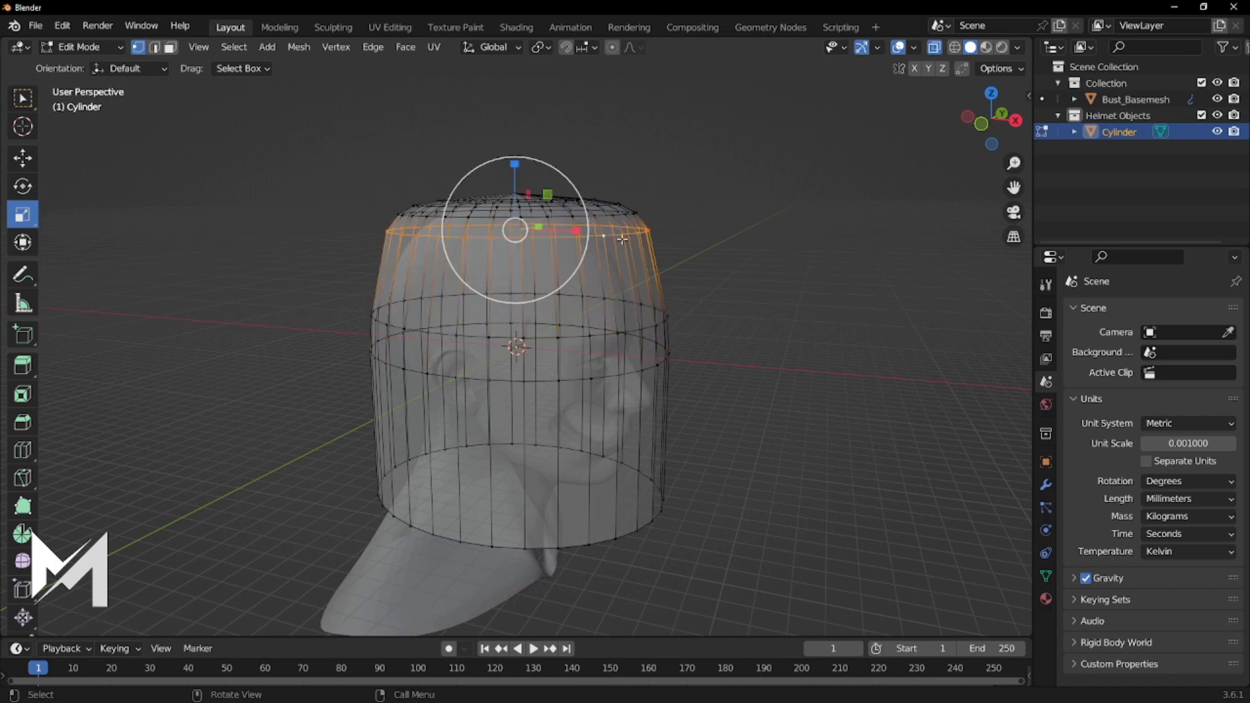
pyautogui.press('g')
pyautogui.press('g')
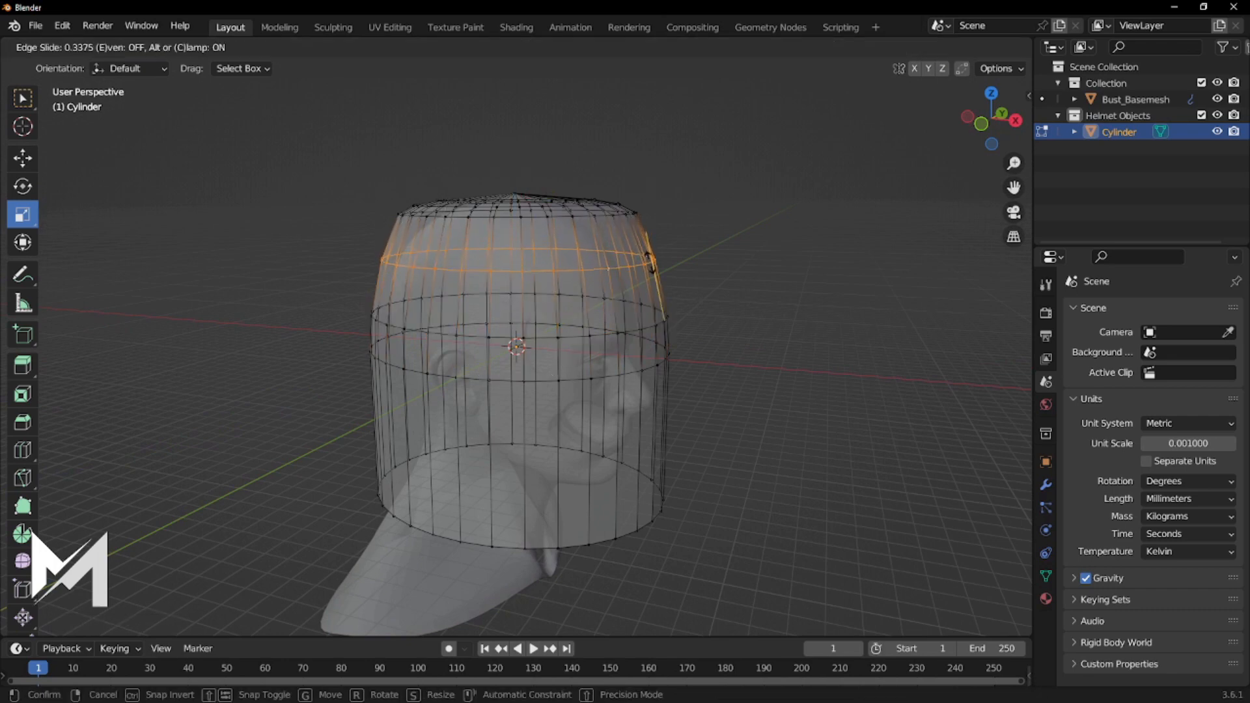
pyautogui.click(648, 265)
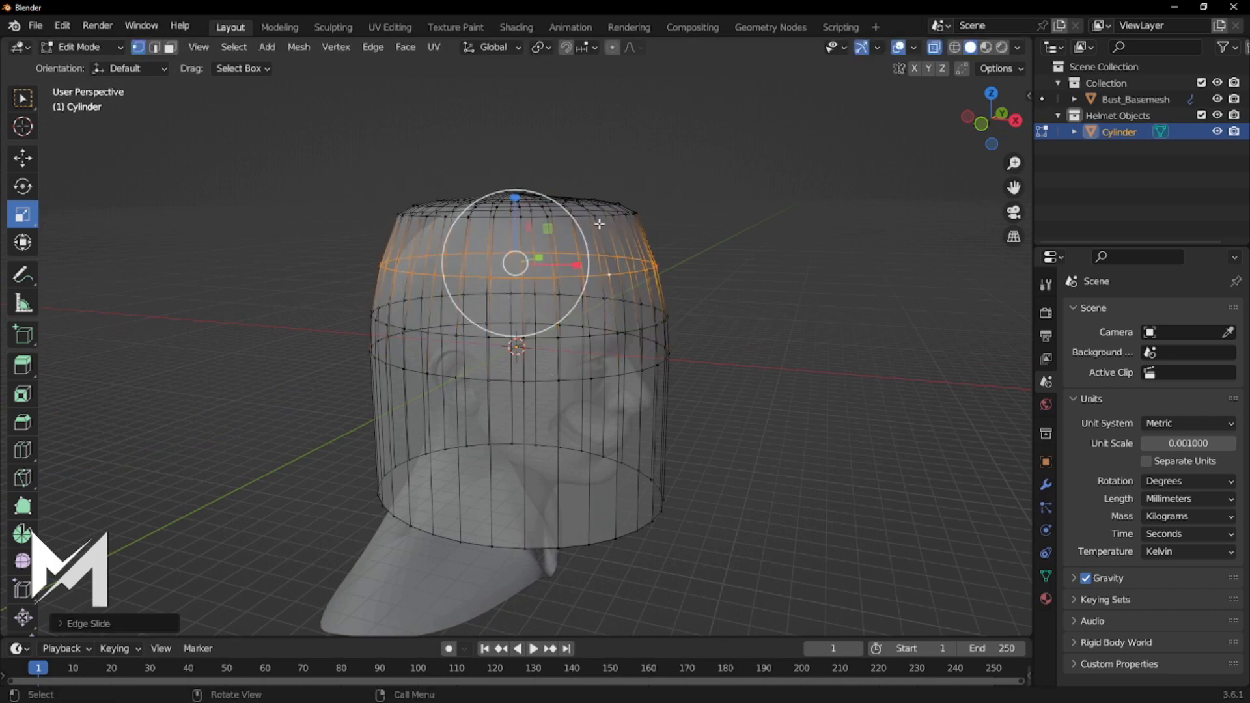
# Edge-slide the next two crown loops outward and down to spread the edge loops over the rounded top.
pyautogui.moveTo(588, 217); pyautogui.dragTo(654, 266, button='middle')
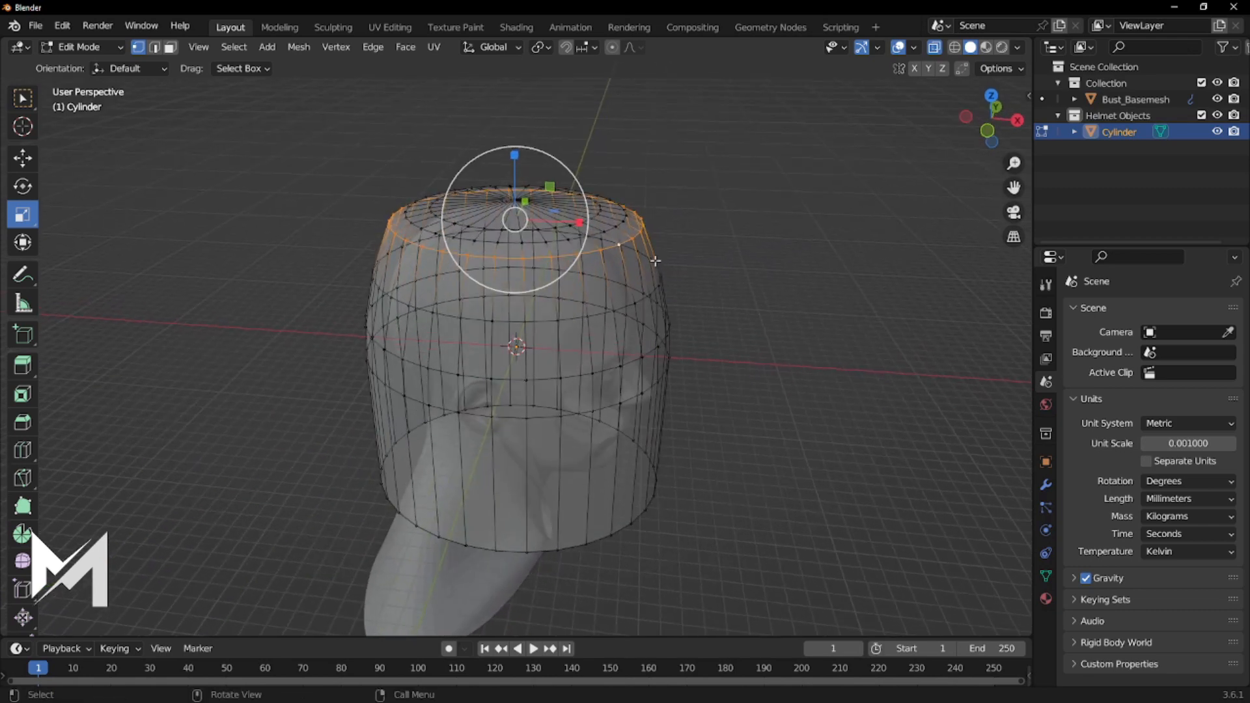
pyautogui.press('g')
pyautogui.press('g')
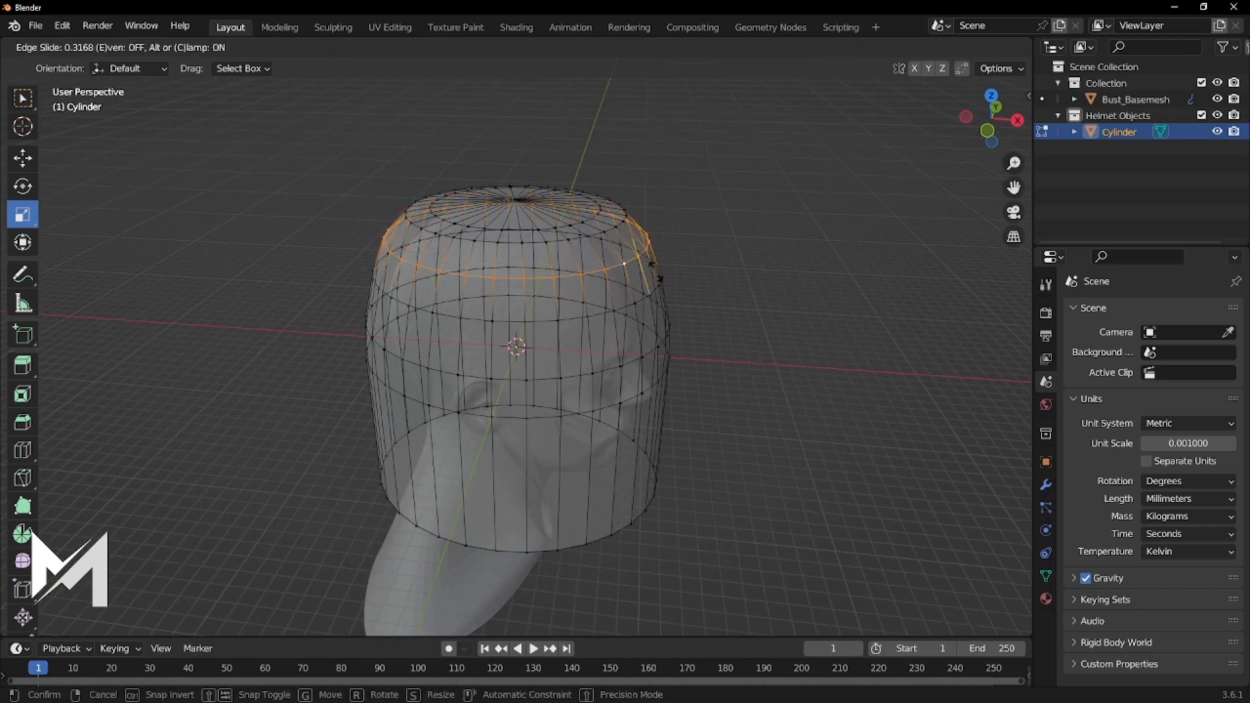
pyautogui.click(661, 279)
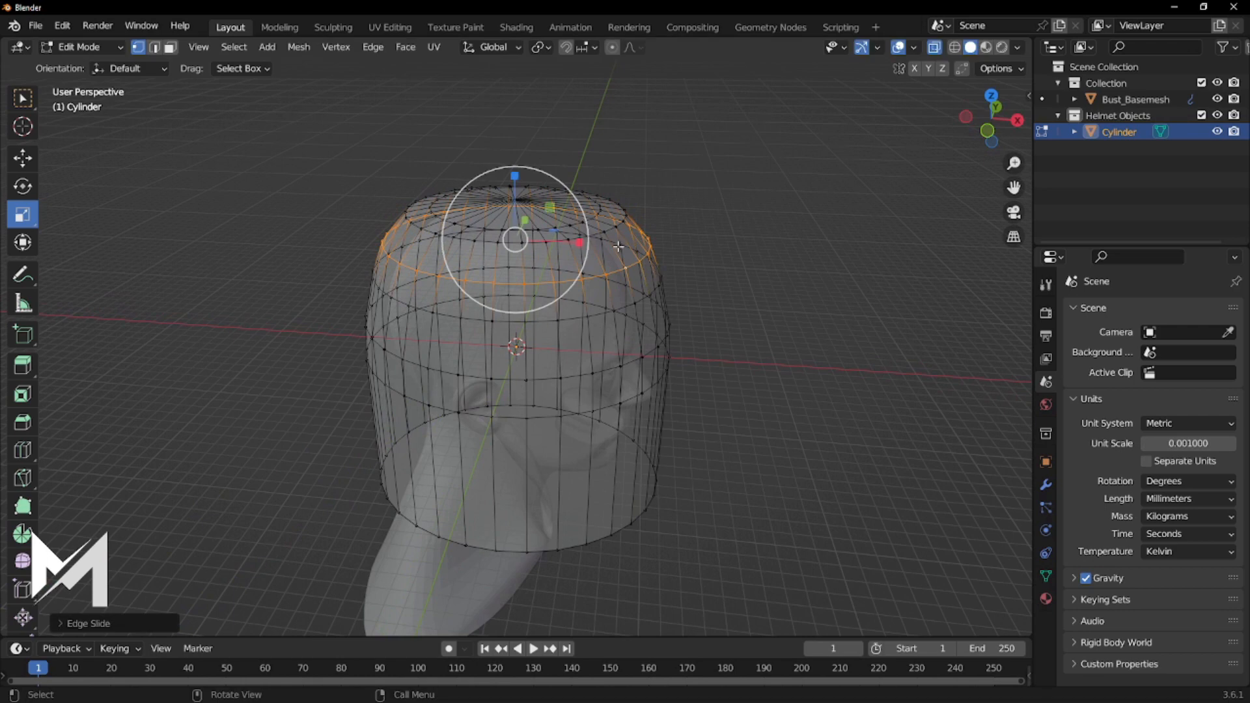
pyautogui.keyDown('alt'); pyautogui.click(599, 234); pyautogui.keyUp('alt')
pyautogui.press('g')
pyautogui.press('g')
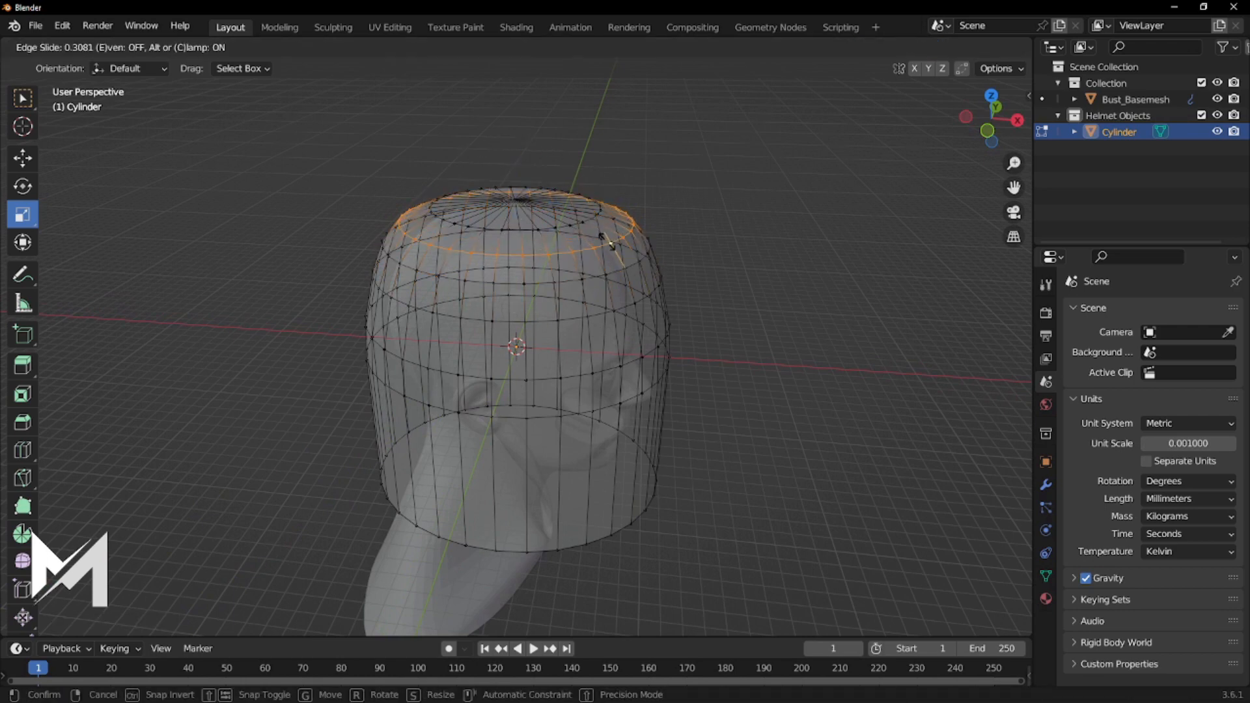
pyautogui.click(700, 271)
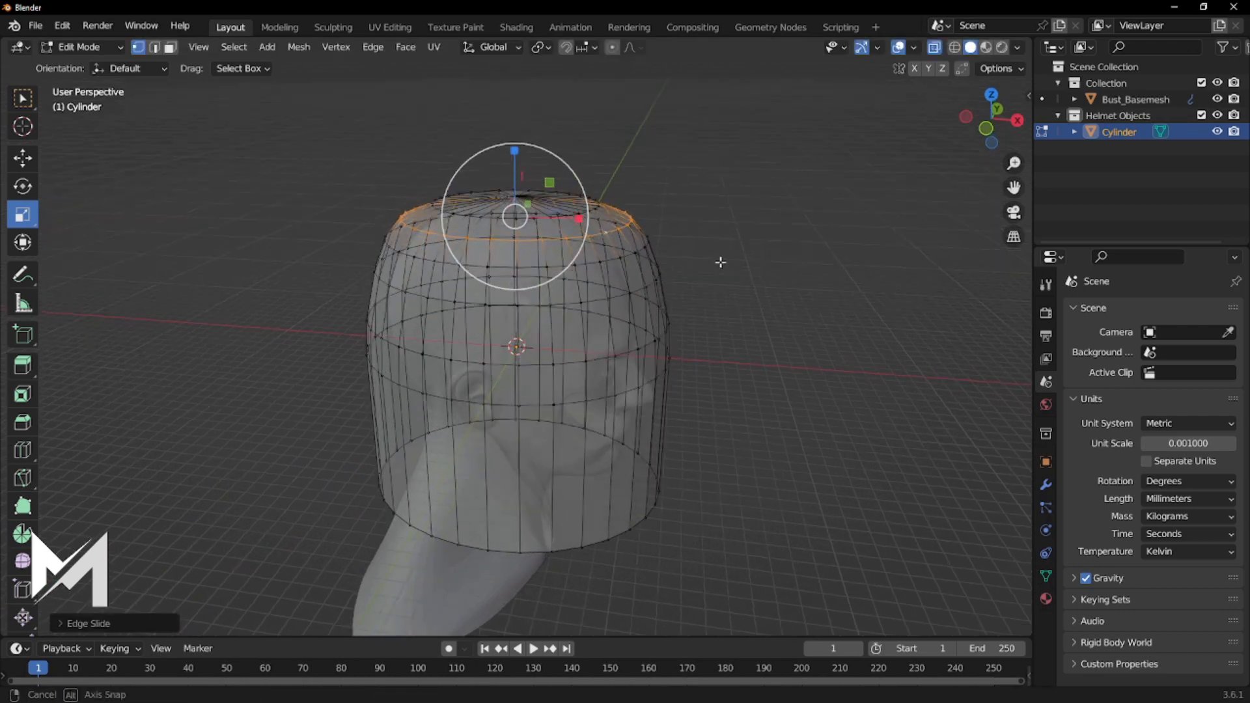
# Scale the two innermost affected crown loops inward to round the top, and turn X-ray off.
pyautogui.moveTo(576, 166); pyautogui.dragTo(566, 170)
pyautogui.moveTo(573, 176); pyautogui.dragTo(621, 237, button='middle')
pyautogui.keyDown('alt'); pyautogui.click(560, 245); pyautogui.keyUp('alt')
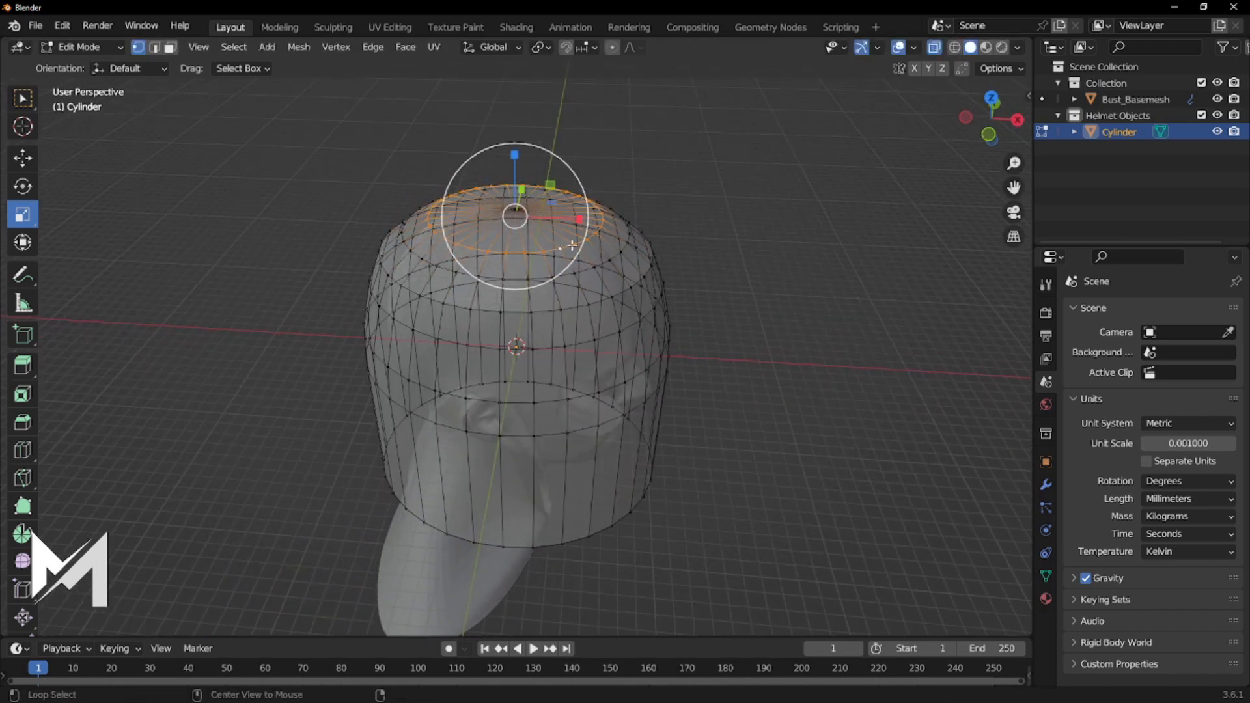
pyautogui.moveTo(573, 175); pyautogui.dragTo(568, 179)
pyautogui.moveTo(817, 326); pyautogui.dragTo(777, 234, button='middle')
pyautogui.click(934, 48)
pyautogui.moveTo(800, 318); pyautogui.dragTo(677, 306, button='middle')
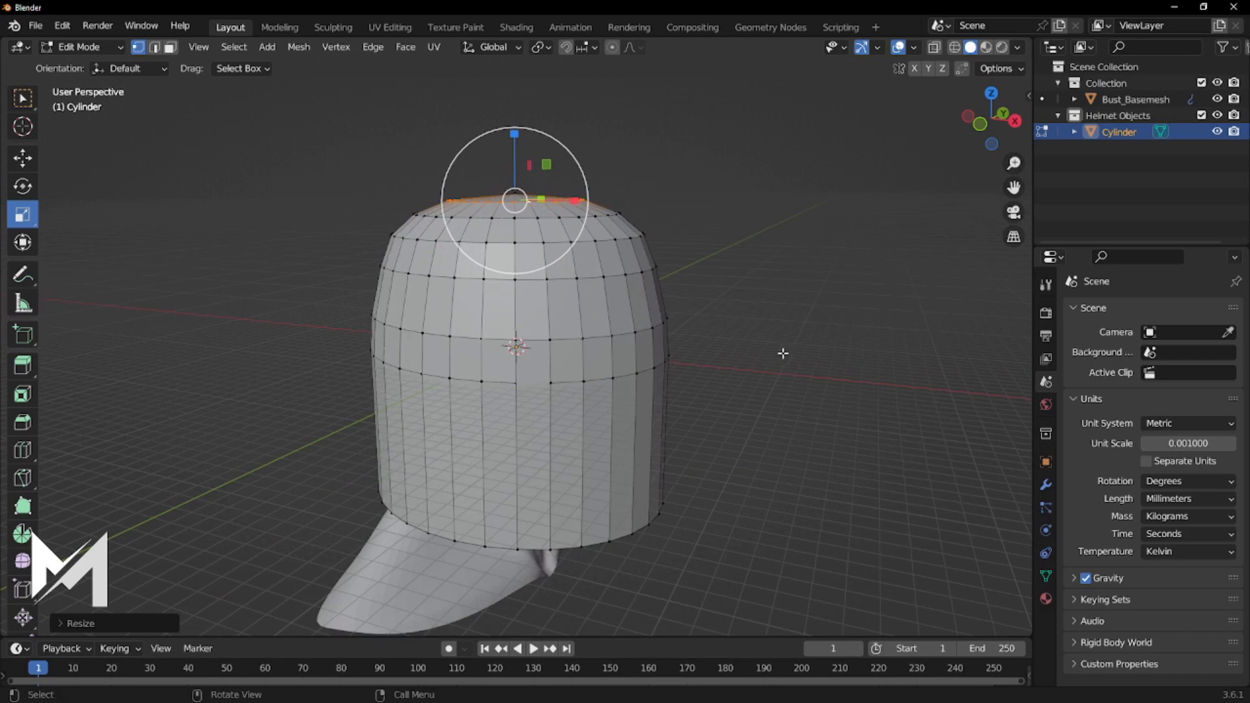
# Add a Subdivision Surface modifier to the cylinder with both viewport and render levels set to 5.
pyautogui.click(1046, 487)
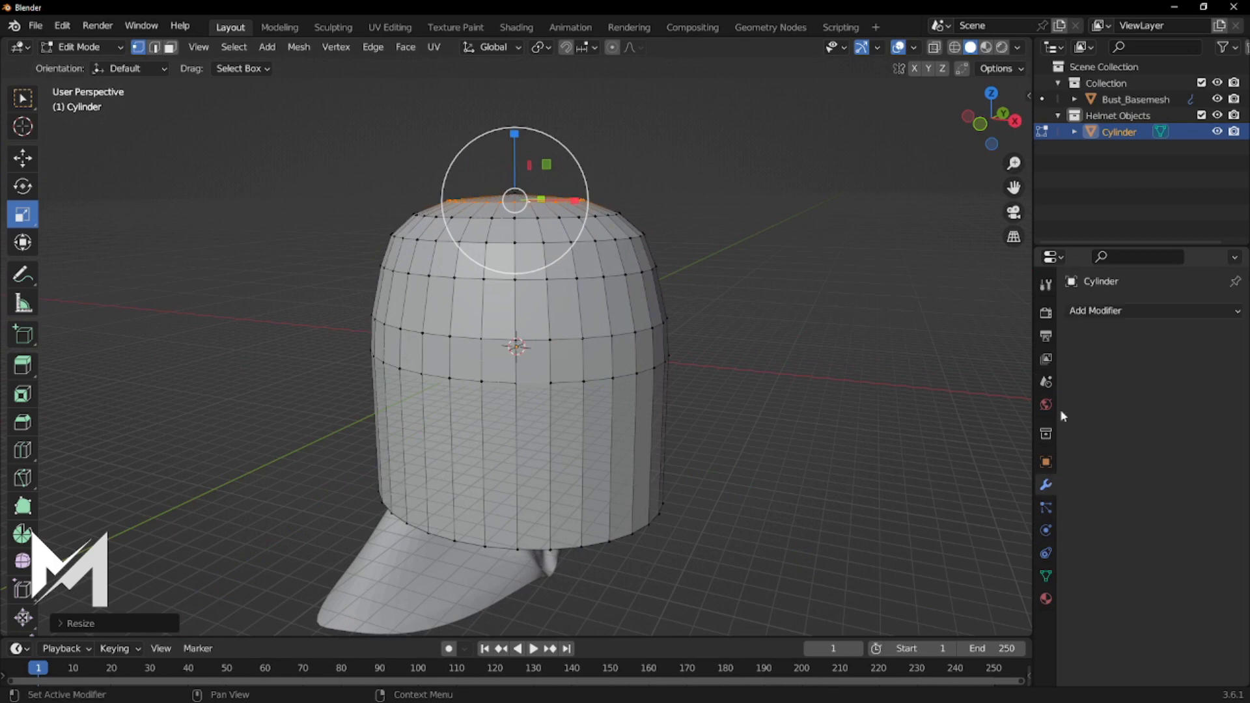
pyautogui.click(1093, 313)
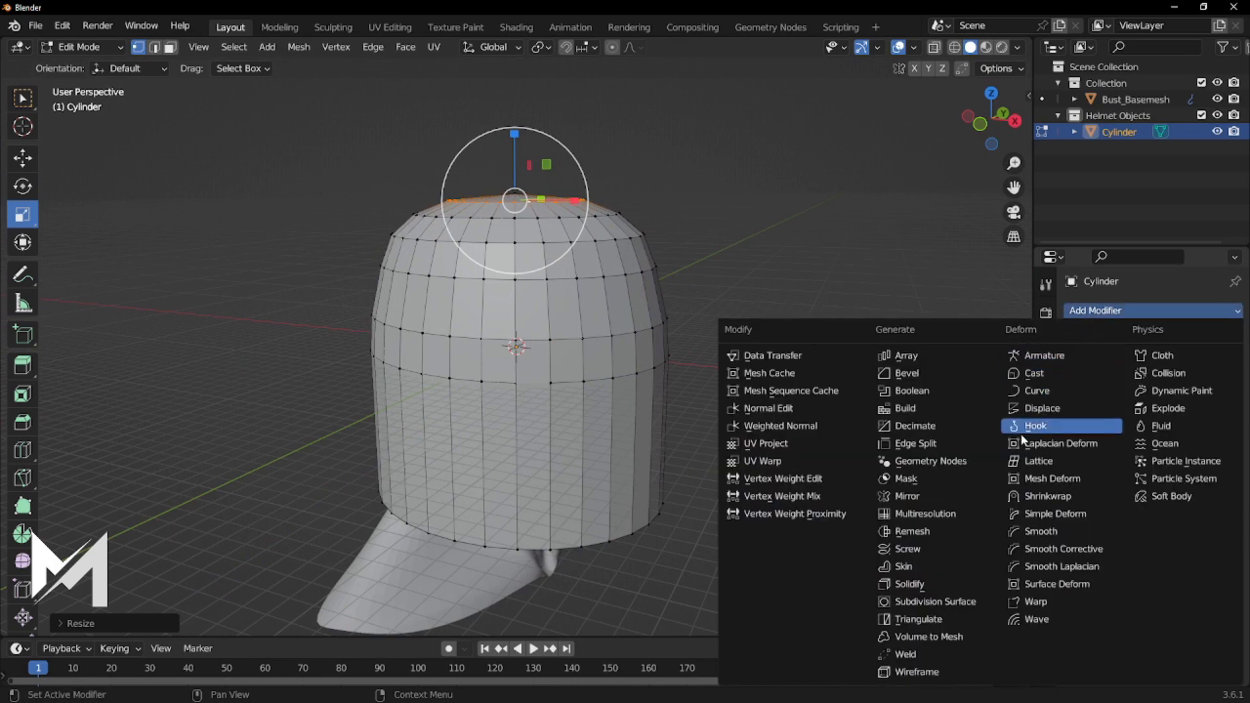
pyautogui.click(913, 600)
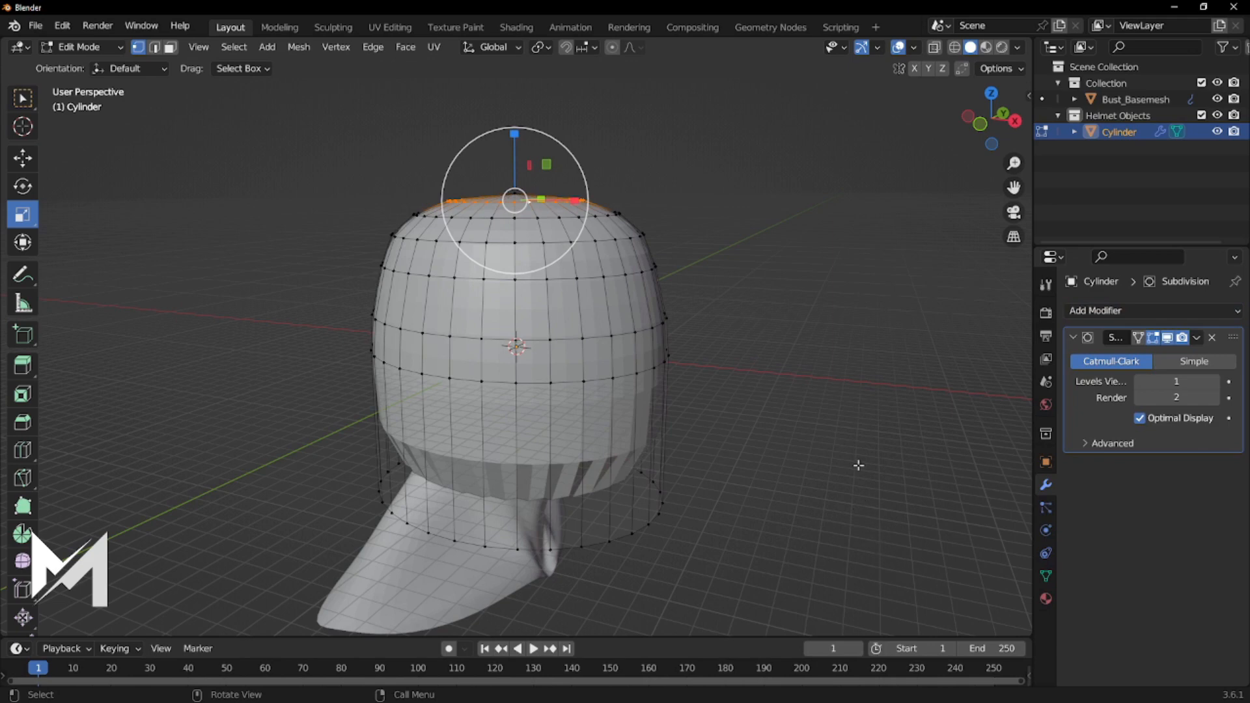
pyautogui.click(1215, 382)
pyautogui.click(1214, 381)
pyautogui.click(1215, 382)
pyautogui.click(1214, 398)
pyautogui.click(1215, 398)
pyautogui.click(1215, 398)
pyautogui.moveTo(856, 393); pyautogui.dragTo(825, 383, button='middle')
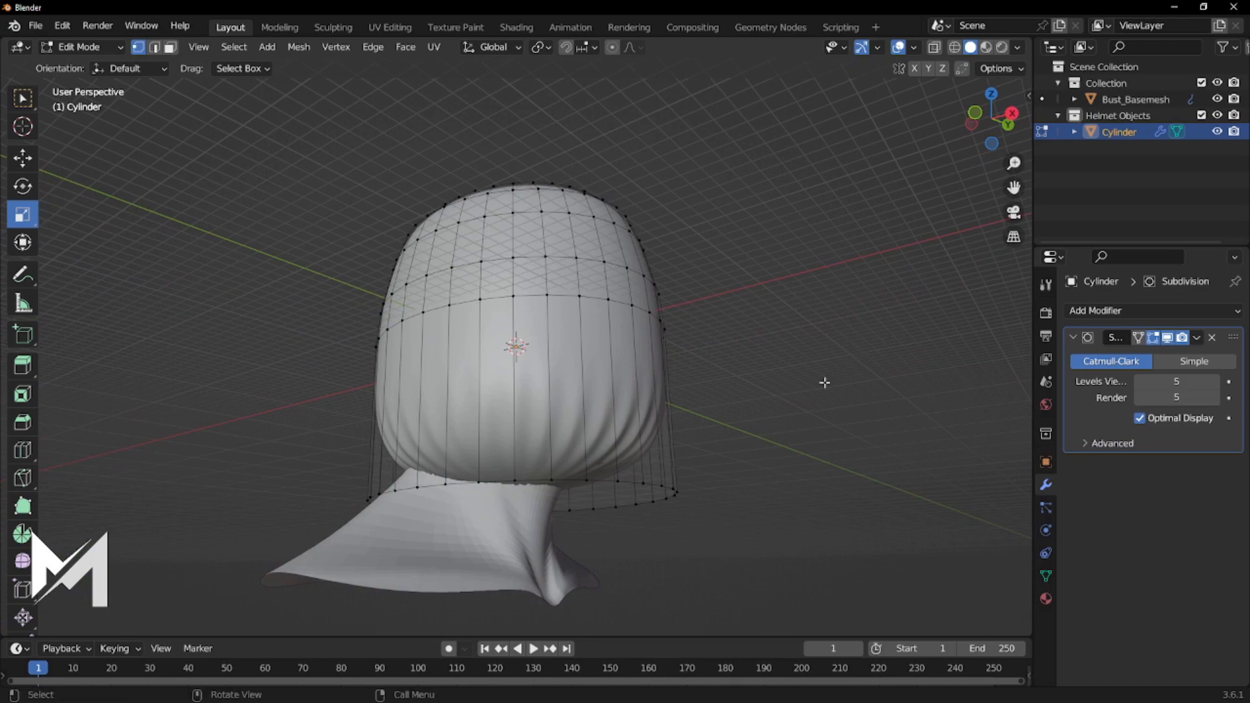
# Crease the cylinder's open bottom edge loop so the subdivided rim stays sharp at its full length.
pyautogui.keyDown('alt'); pyautogui.click(568, 480); pyautogui.keyUp('alt')
pyautogui.moveTo(695, 497); pyautogui.dragTo(765, 517, button='middle')
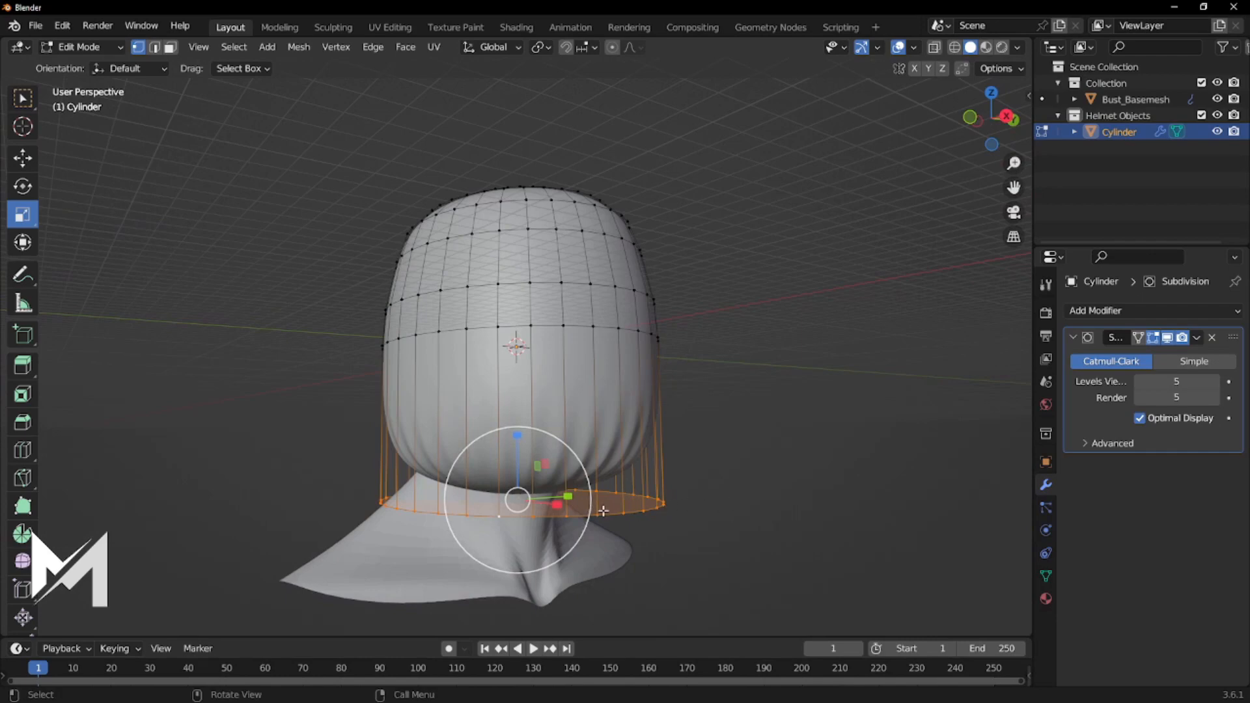
pyautogui.moveTo(604, 532); pyautogui.dragTo(669, 540, button='middle')
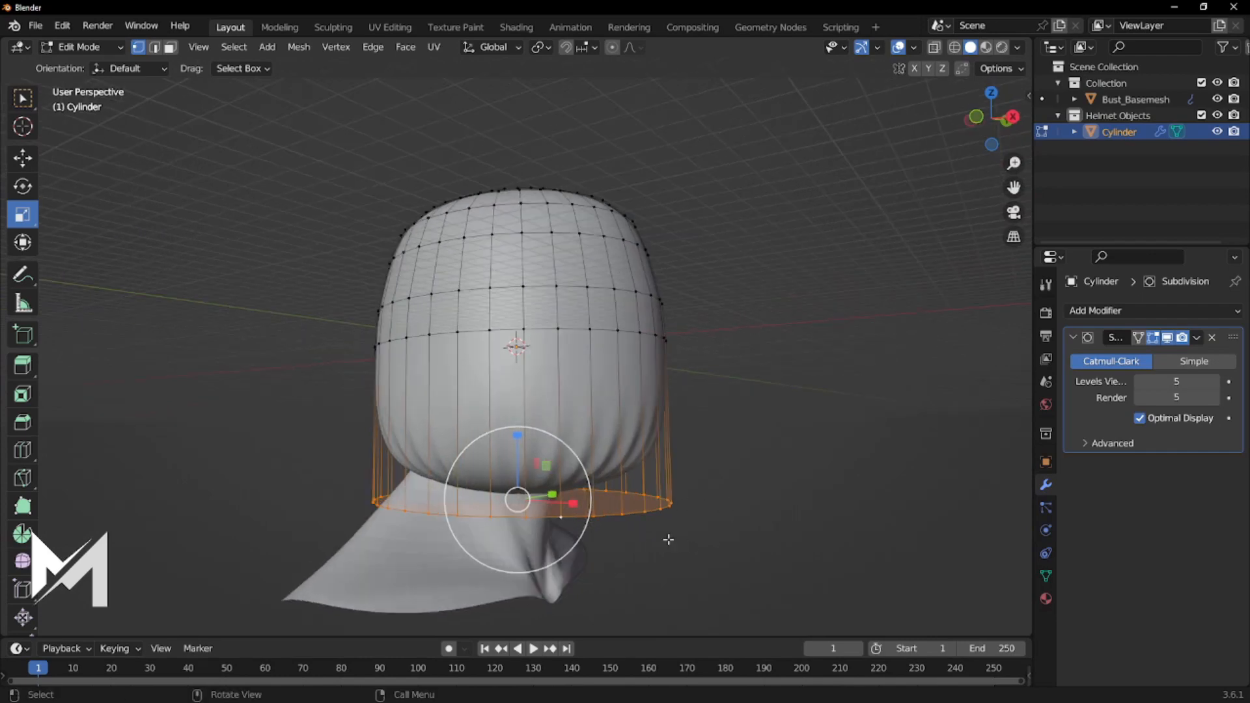
pyautogui.hotkey('shift', 'e')
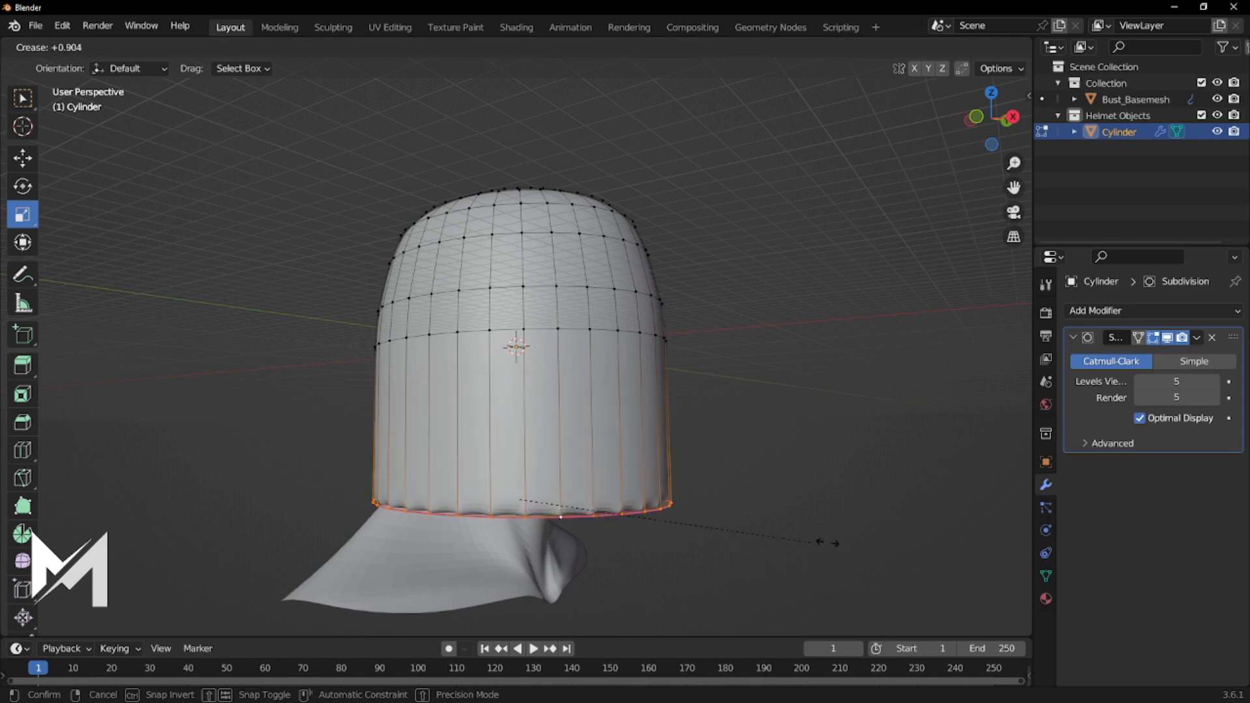
pyautogui.click(335, 546)
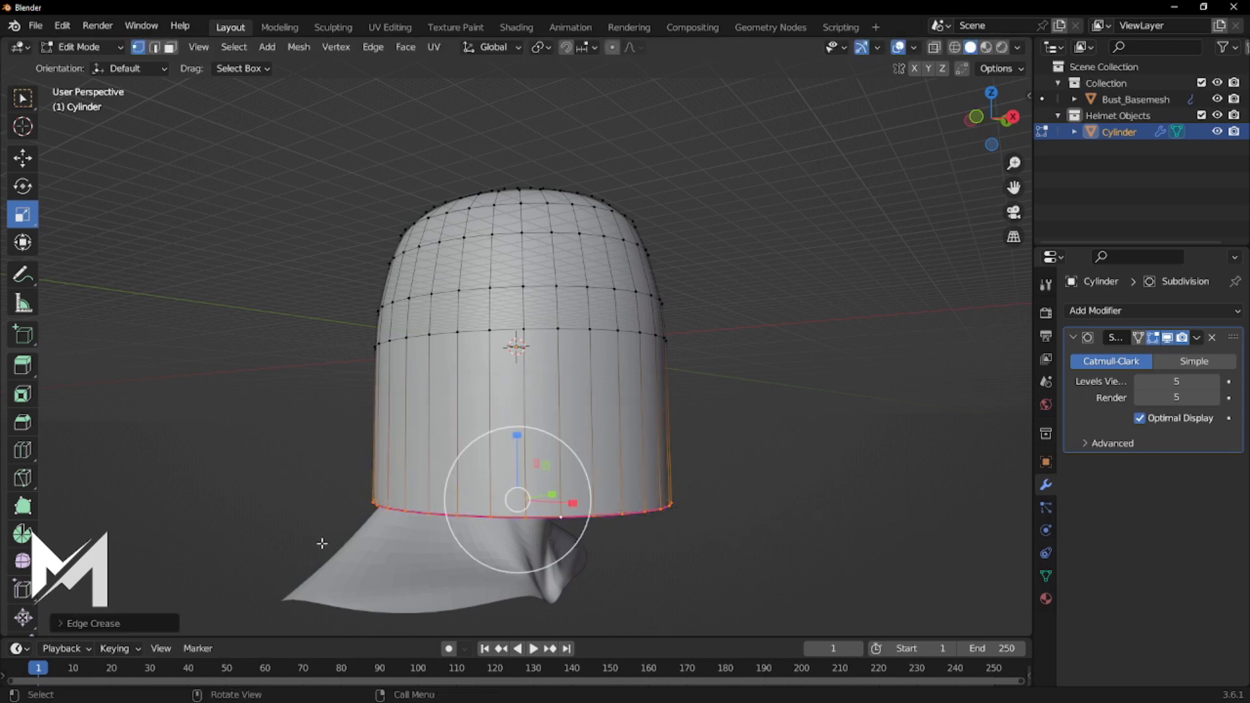
pyautogui.click(66, 623)
# Scale an upper crown edge loop inward by a factor of 0.951 to round the top of the shell.
pyautogui.moveTo(795, 530); pyautogui.dragTo(608, 308, button='middle')
pyautogui.keyDown('alt'); pyautogui.click(599, 263); pyautogui.keyUp('alt')
pyautogui.moveTo(600, 265); pyautogui.dragTo(666, 235, button='middle')
pyautogui.moveTo(576, 196); pyautogui.dragTo(578, 195)
# Edge-slide two crown loops down the shell to even out their spacing, using a factor of 0.140 for the lower one.
pyautogui.press('g')
pyautogui.press('g')
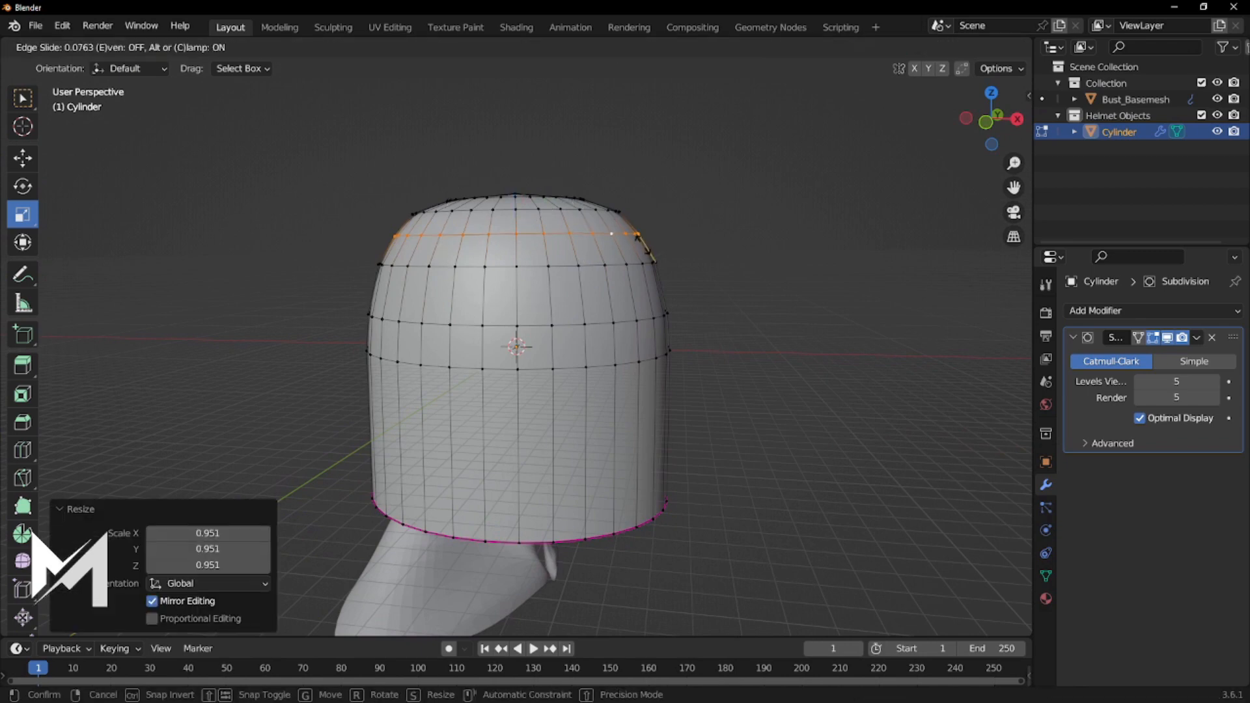
pyautogui.click(653, 261)
pyautogui.press('g')
pyautogui.press('g')
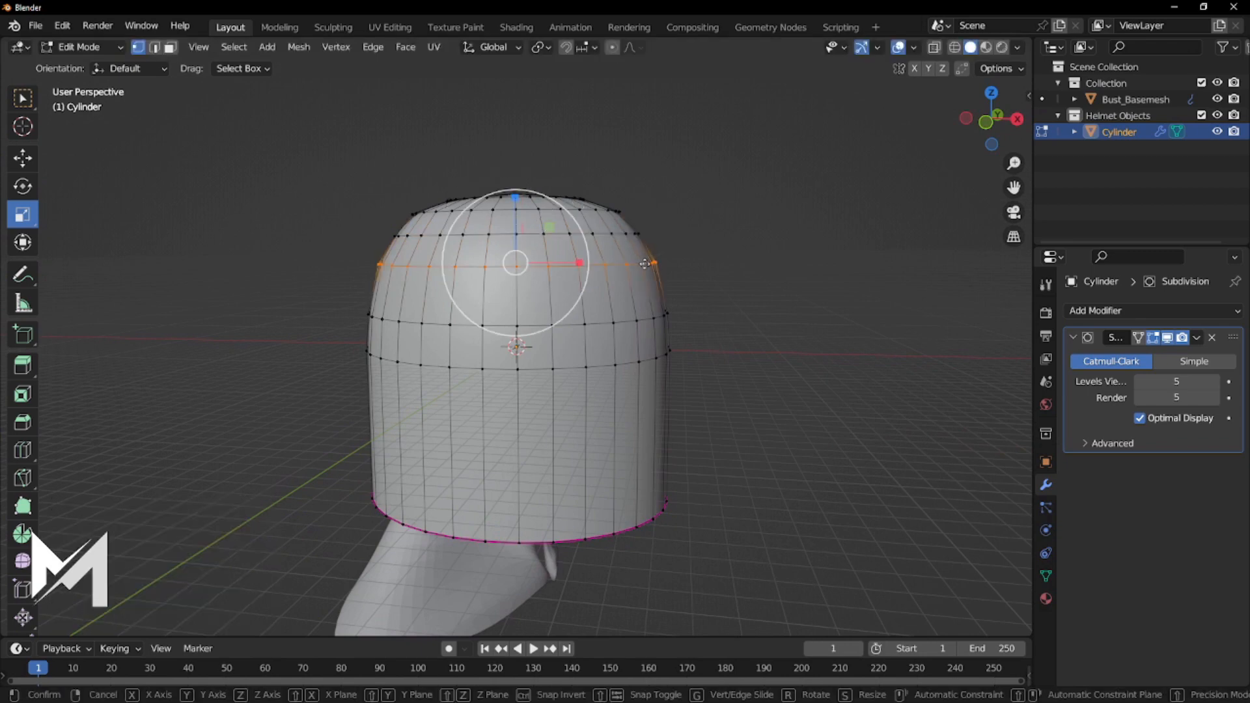
pyautogui.click(648, 267)
pyautogui.moveTo(651, 271); pyautogui.dragTo(763, 336, button='middle')
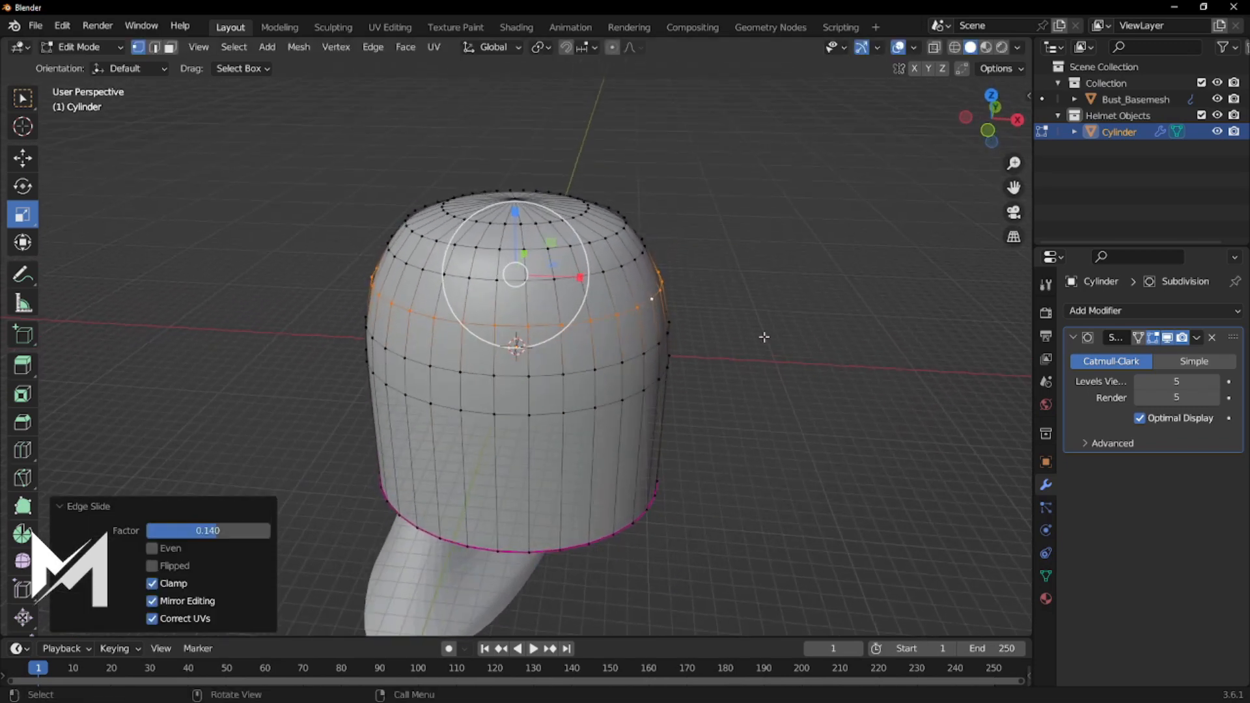
# Scale the upper crown loop slightly inward and edge-slide the lowest side loop down by a factor of 0.142.
pyautogui.keyDown('alt'); pyautogui.click(615, 237); pyautogui.keyUp('alt')
pyautogui.moveTo(579, 194); pyautogui.dragTo(570, 196)
pyautogui.moveTo(762, 290); pyautogui.dragTo(496, 389, button='middle')
pyautogui.hotkey('ctrl', 'r')
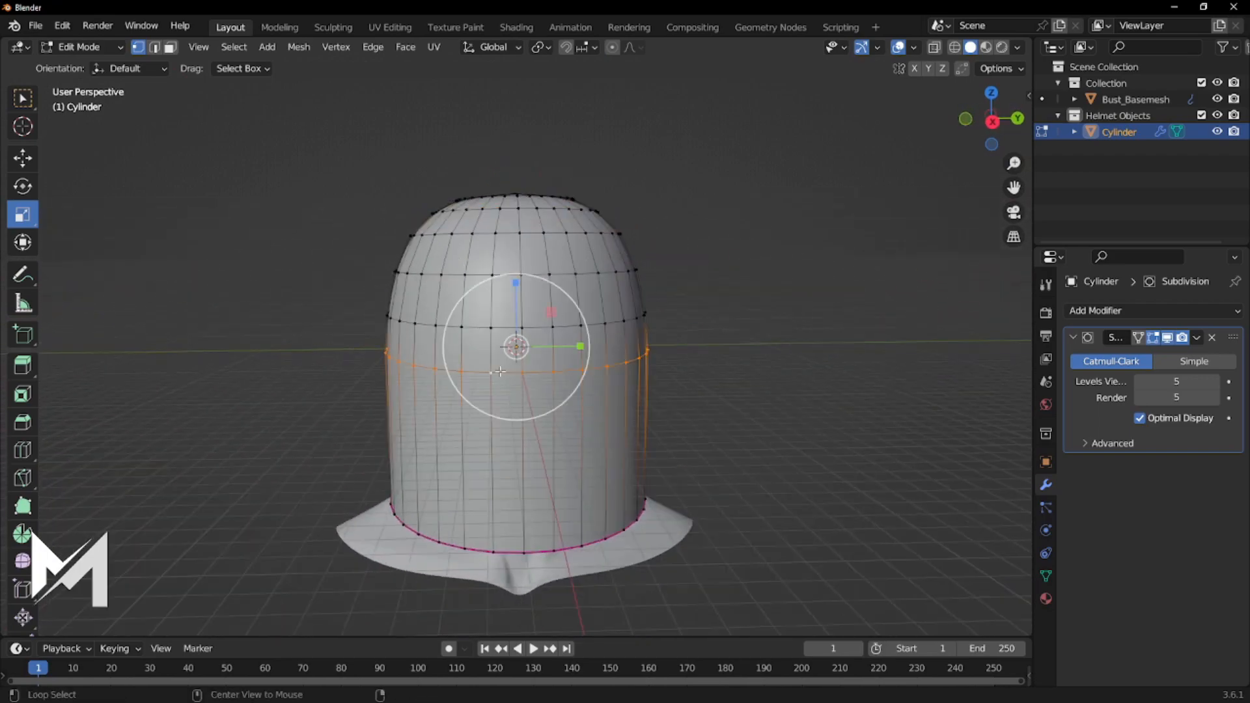
pyautogui.click(576, 393)
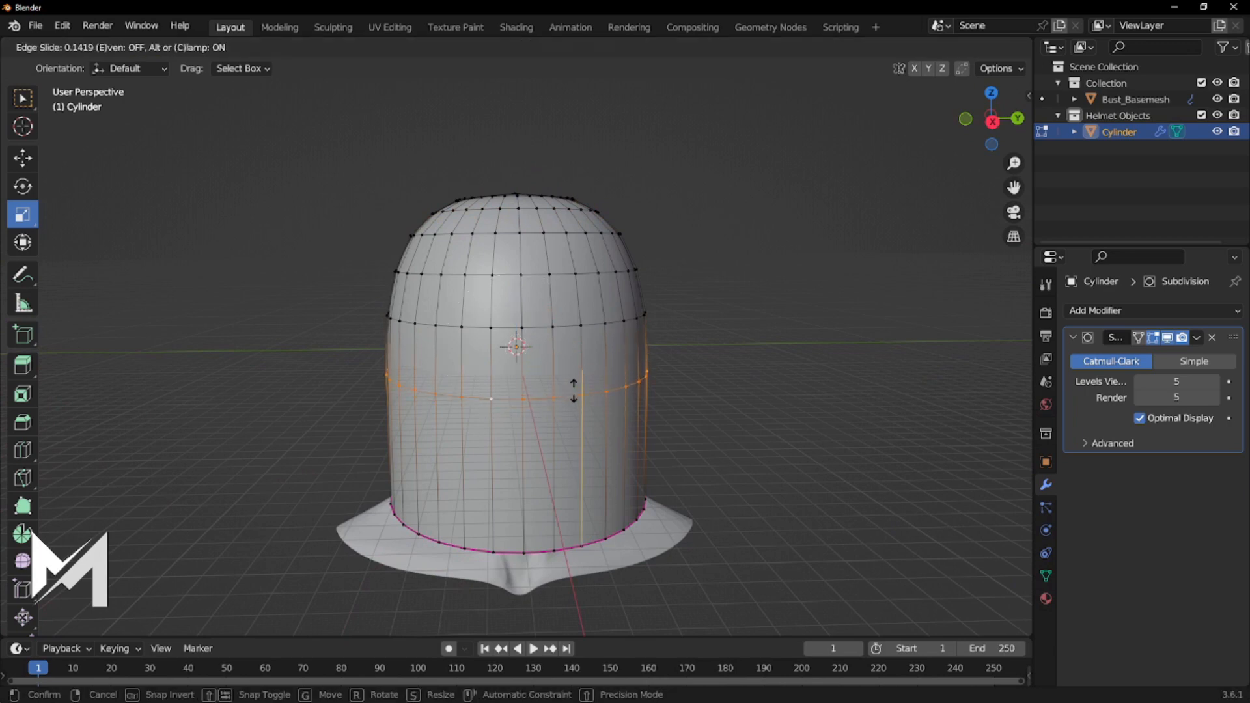
pyautogui.click(574, 388)
pyautogui.moveTo(573, 389); pyautogui.dragTo(720, 274, button='middle')
pyautogui.moveTo(768, 405); pyautogui.dragTo(713, 427, button='middle')
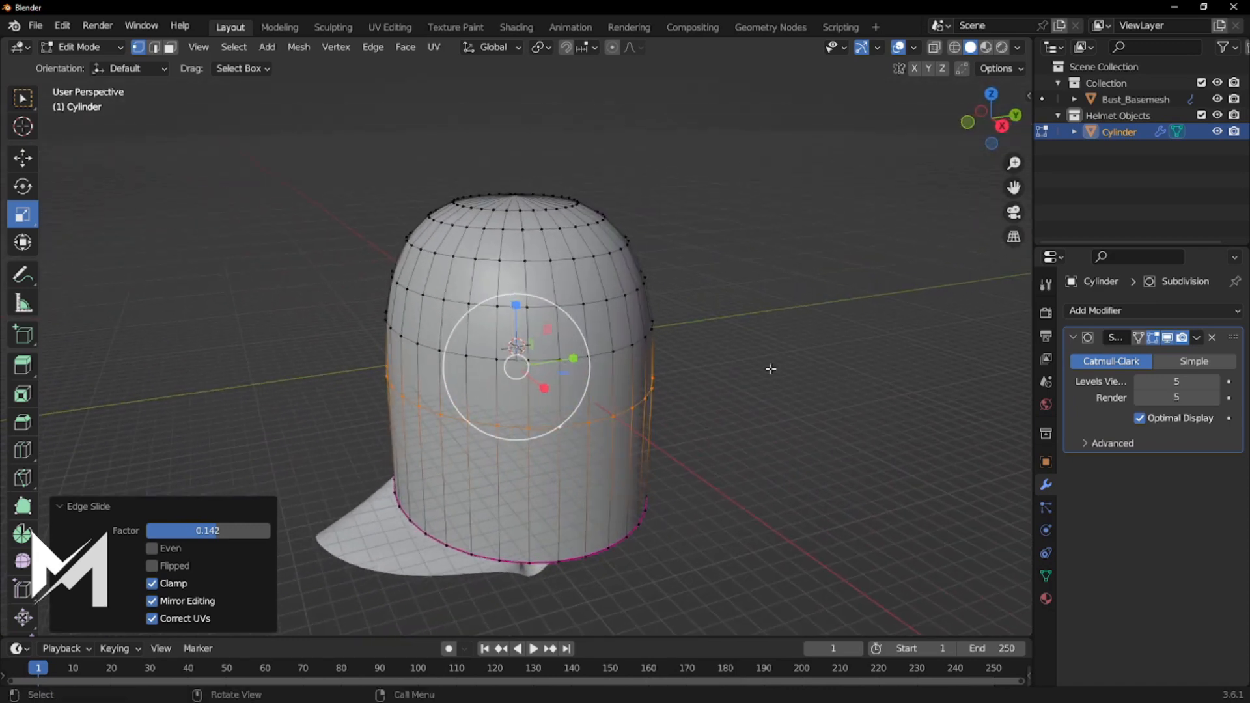
# Clear the selection and examine the smoothed shell's shape from the front in both Object Mode and Edit Mode.
pyautogui.hotkey('alt', 'a')
pyautogui.press('Tab')
pyautogui.moveTo(733, 365); pyautogui.dragTo(568, 365, button='middle')
pyautogui.press('Tab')
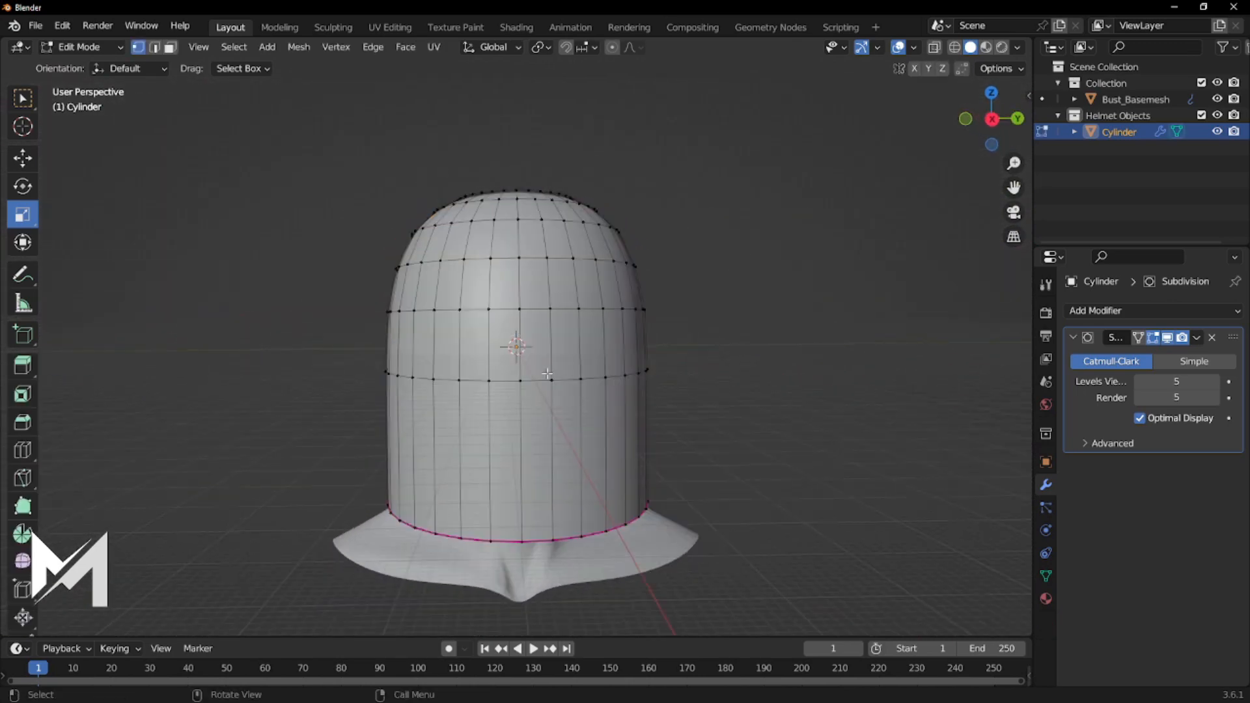
pyautogui.moveTo(689, 441); pyautogui.dragTo(727, 437, button='middle')
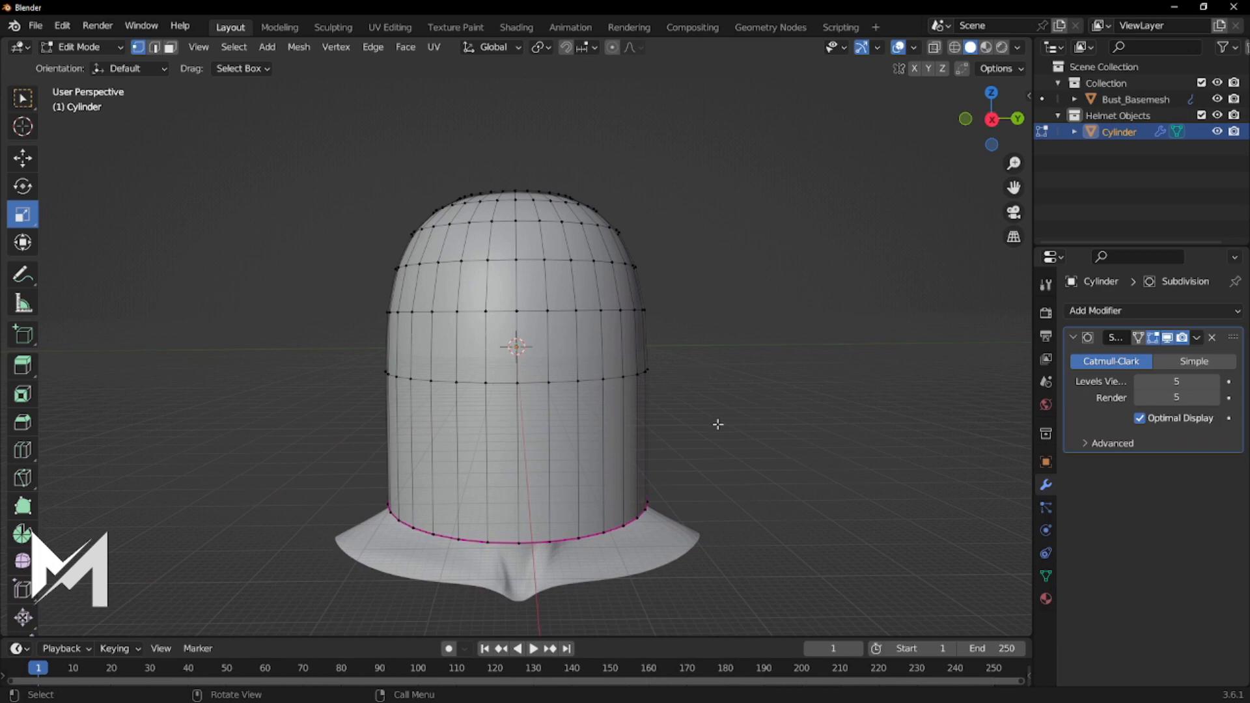
pyautogui.moveTo(700, 422); pyautogui.dragTo(755, 418, button='middle')
pyautogui.moveTo(532, 380); pyautogui.dragTo(566, 370, button='middle')
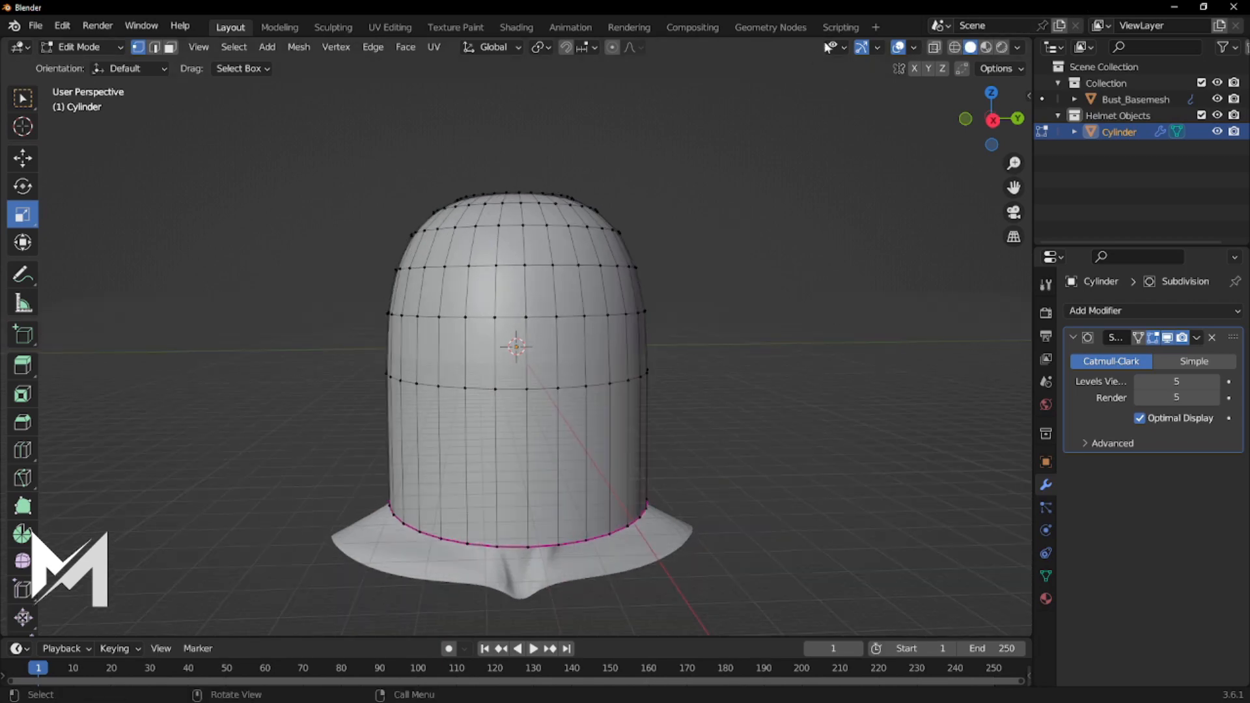
# With X-ray on in the right view, add one horizontal loop cut at the bust's eye level with a slide factor of 0.169.
pyautogui.click(934, 47)
pyautogui.moveTo(815, 198); pyautogui.dragTo(742, 317, button='middle')
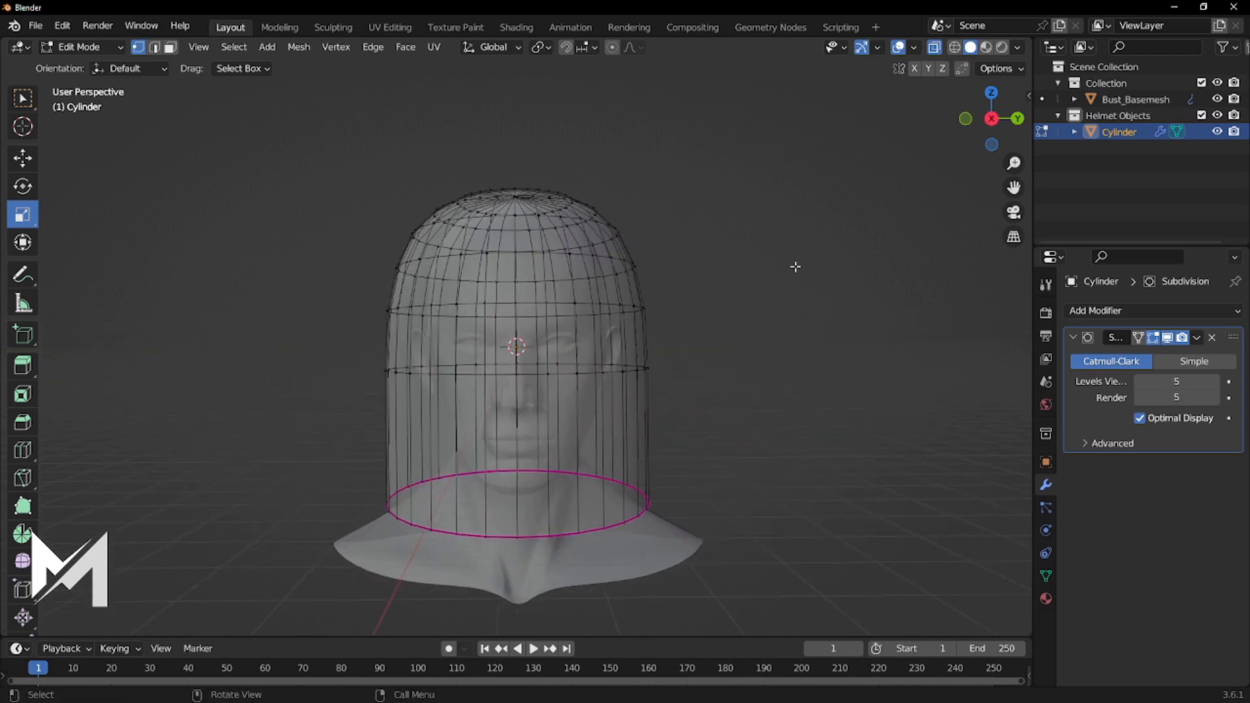
pyautogui.click(995, 125)
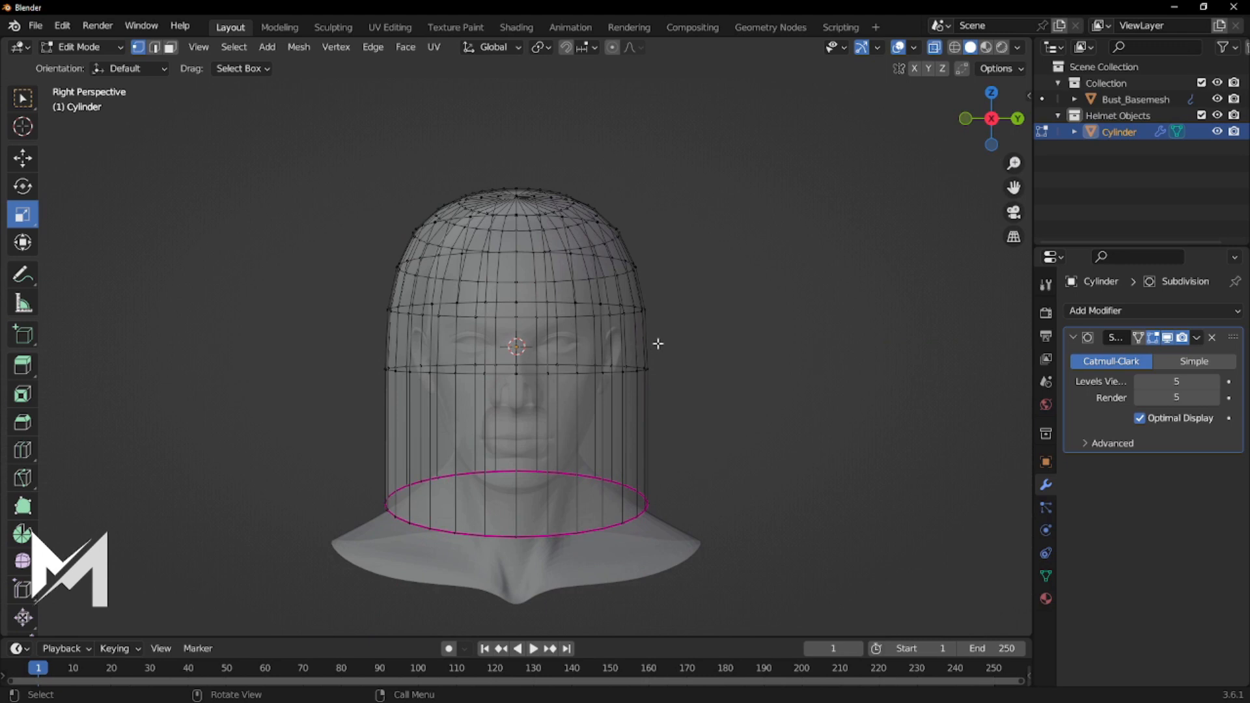
pyautogui.hotkey('ctrl', 'r')
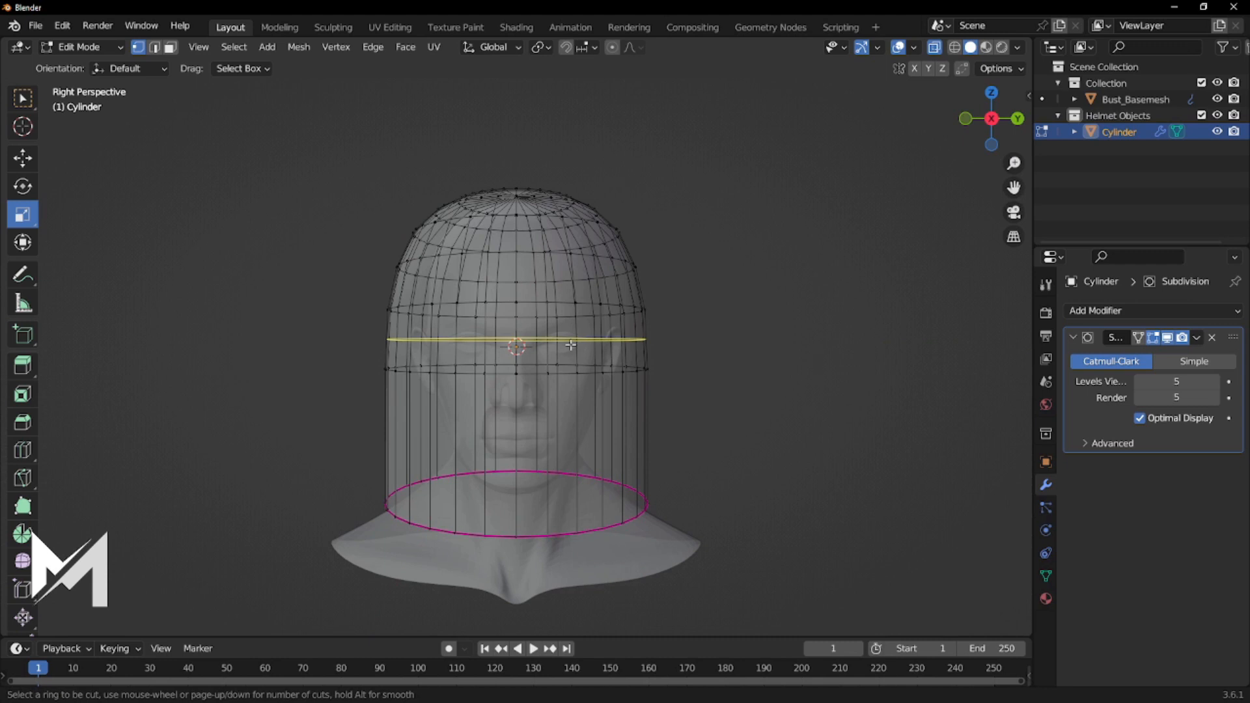
pyautogui.click(573, 339)
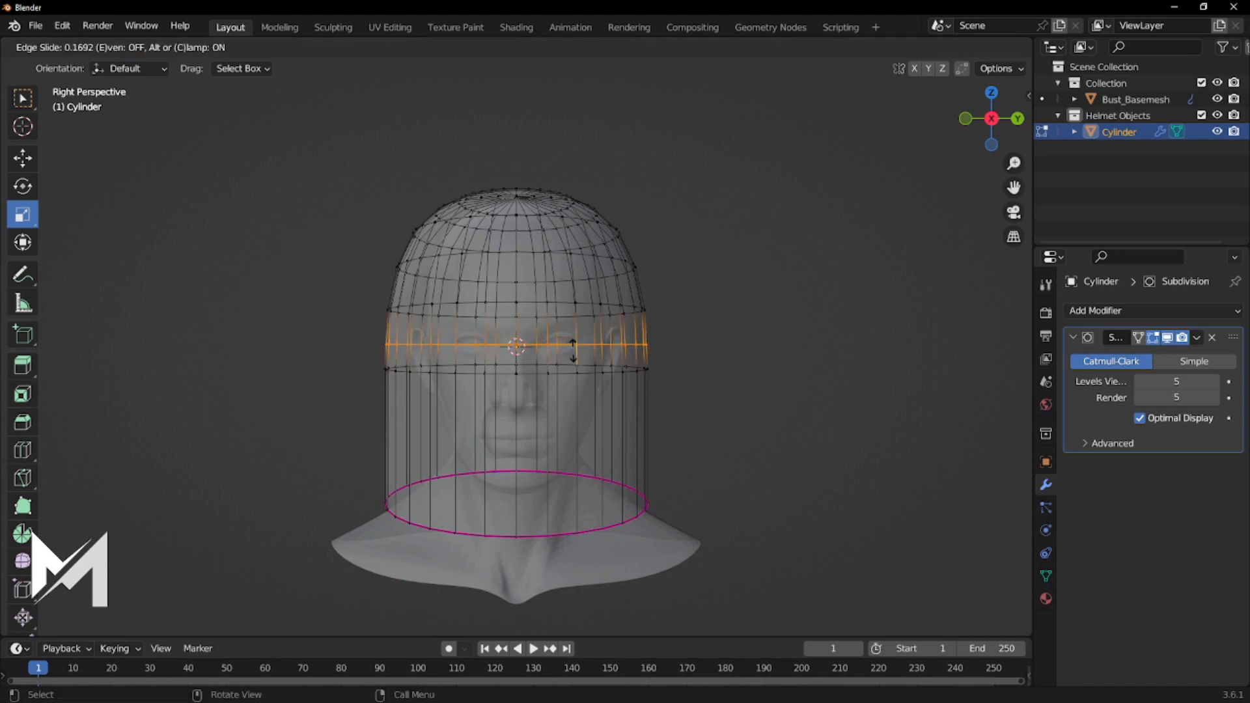
pyautogui.click(573, 349)
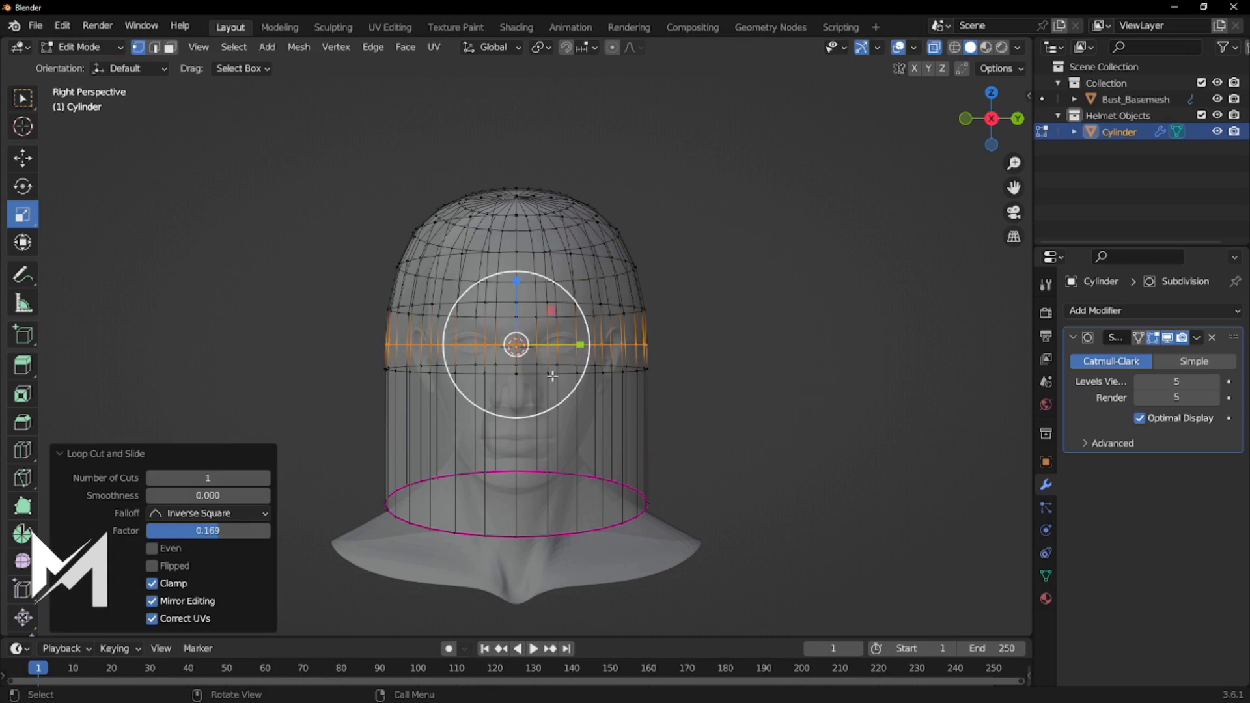
# Bevel the eye-level loop into a band with a width of 0.0857 mm and one segment, and turn X-ray off.
pyautogui.hotkey('ctrl', 'b')
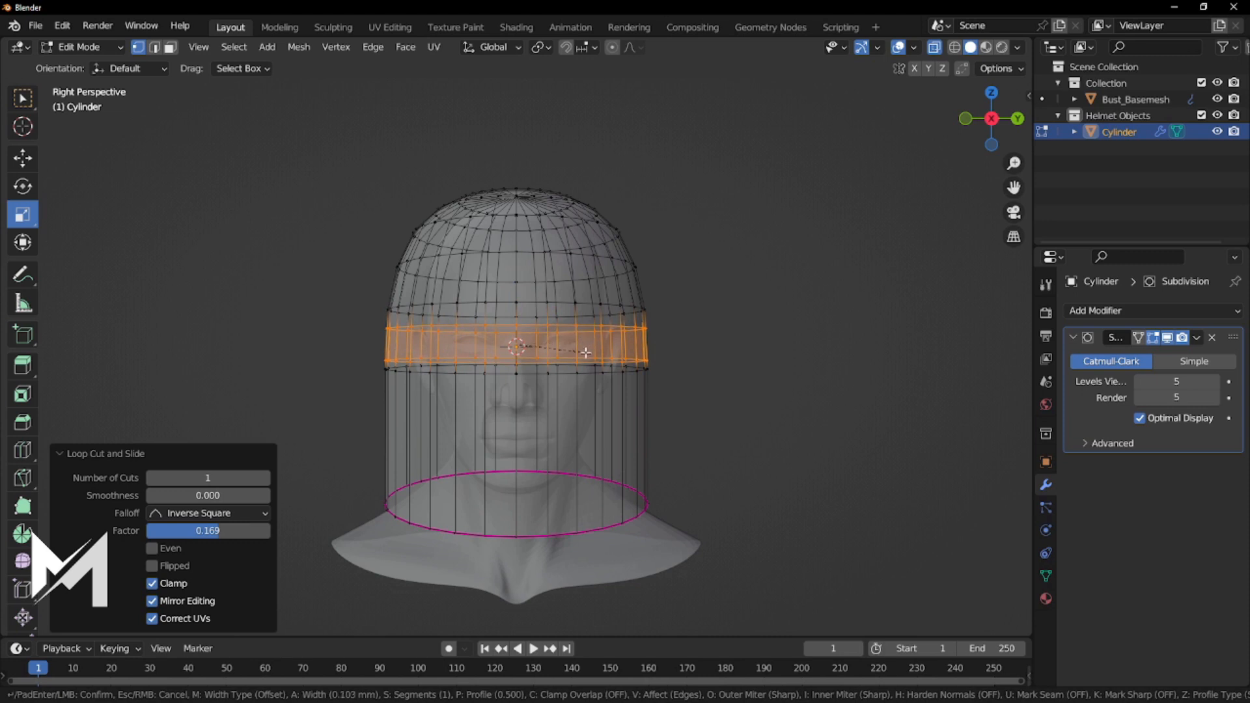
pyautogui.click(578, 320)
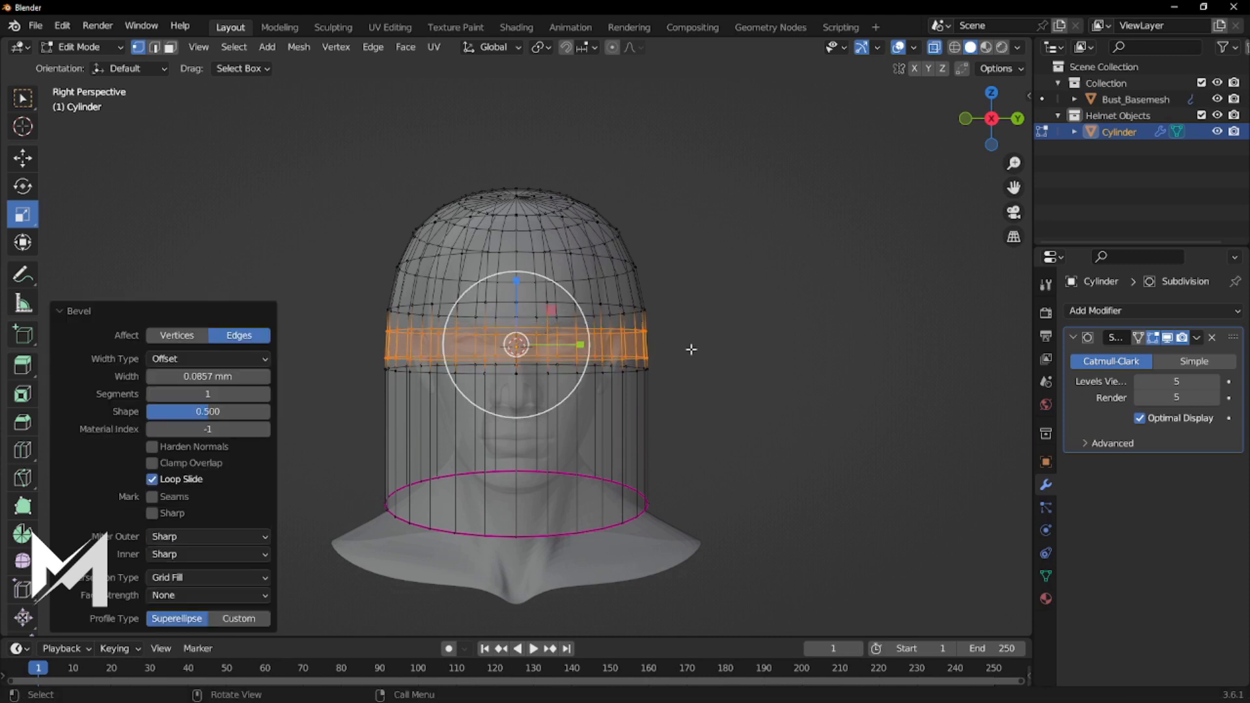
pyautogui.click(727, 378)
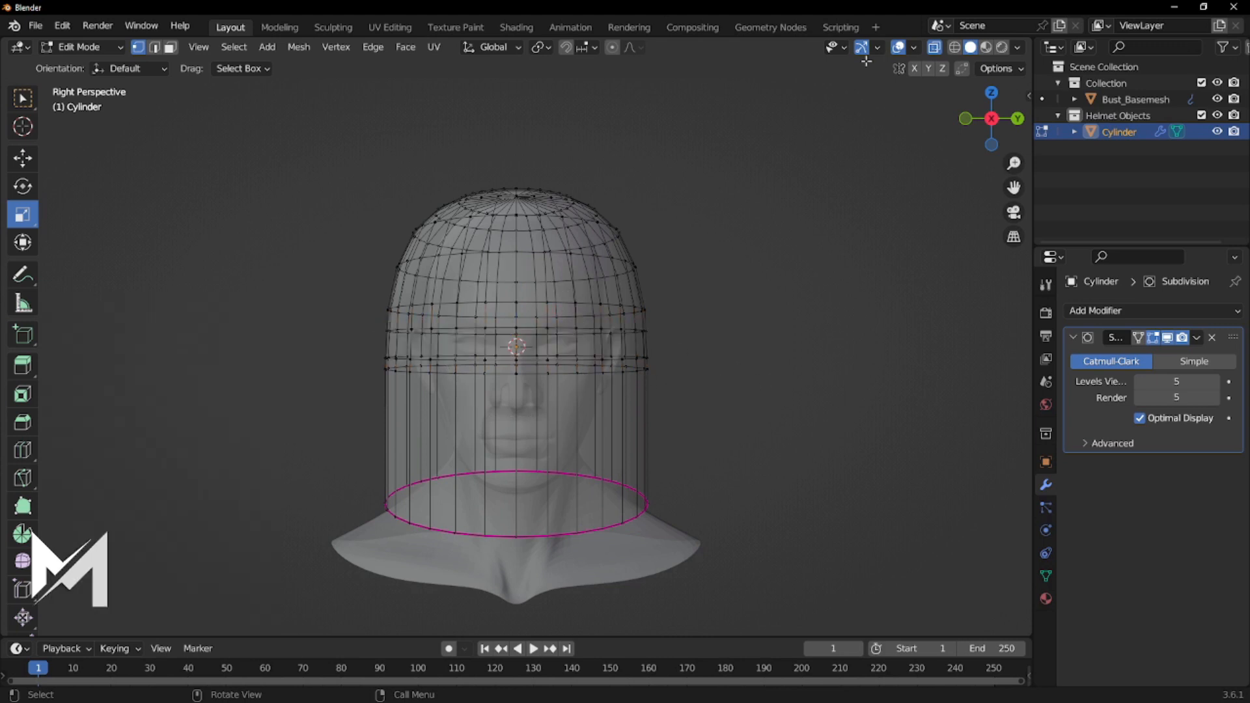
pyautogui.click(932, 48)
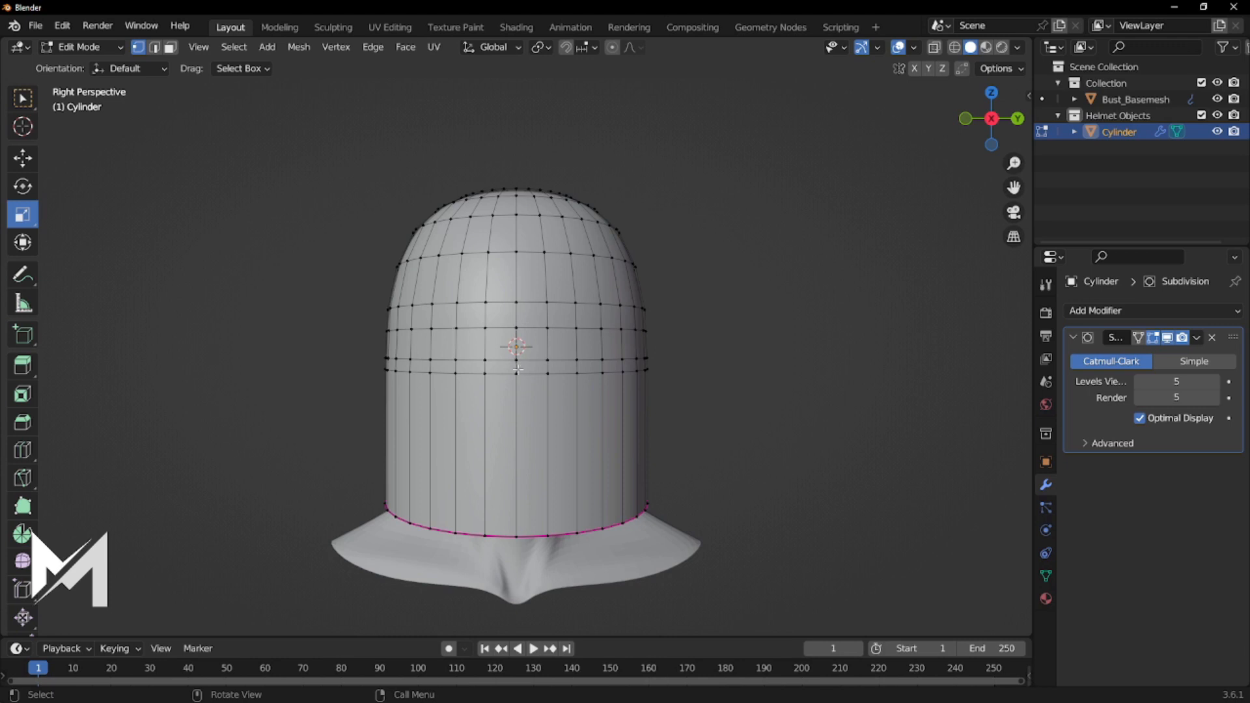
pyautogui.press('2')
pyautogui.click(517, 347)
pyautogui.press('1')
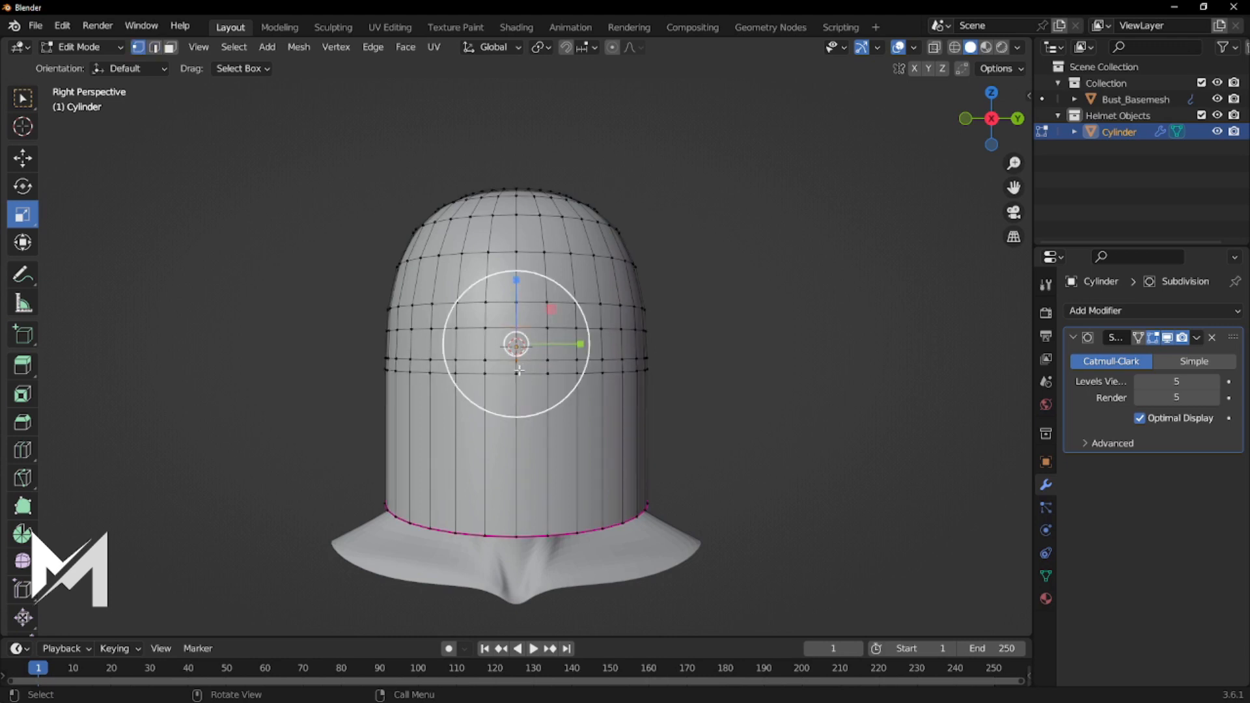
pyautogui.press('2')
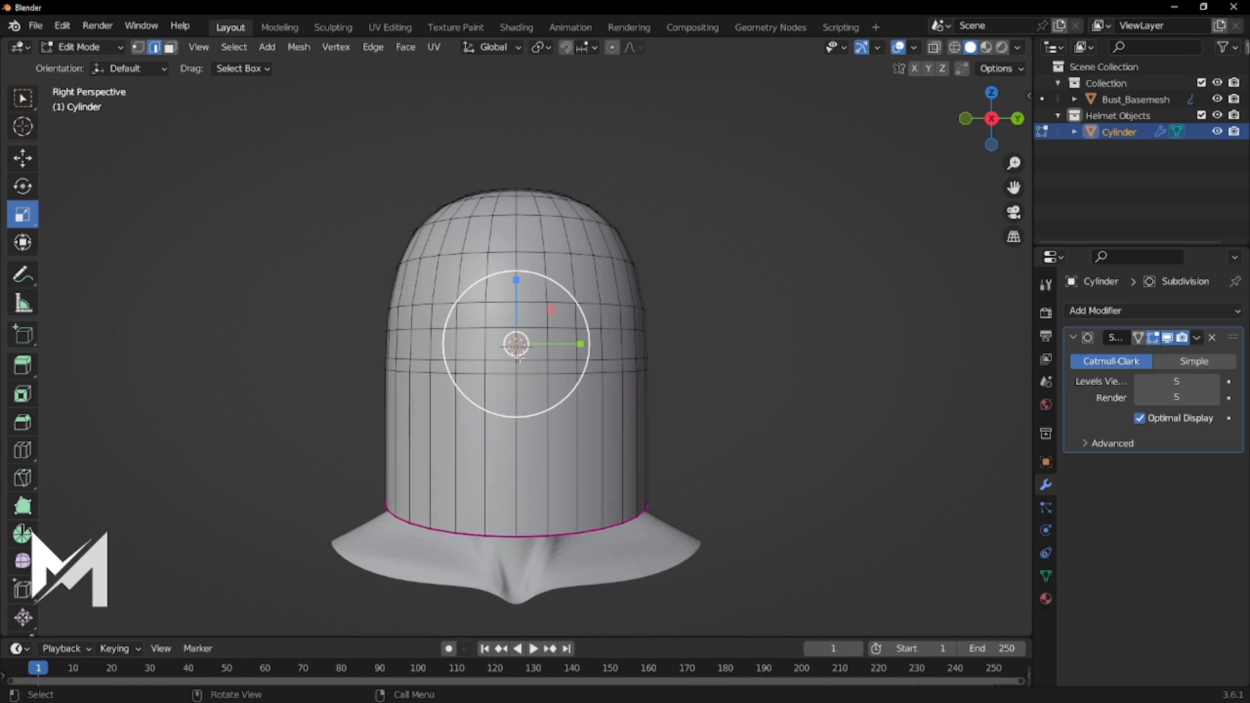
pyautogui.keyDown('shift'); pyautogui.rightClick(516, 368); pyautogui.keyUp('shift')
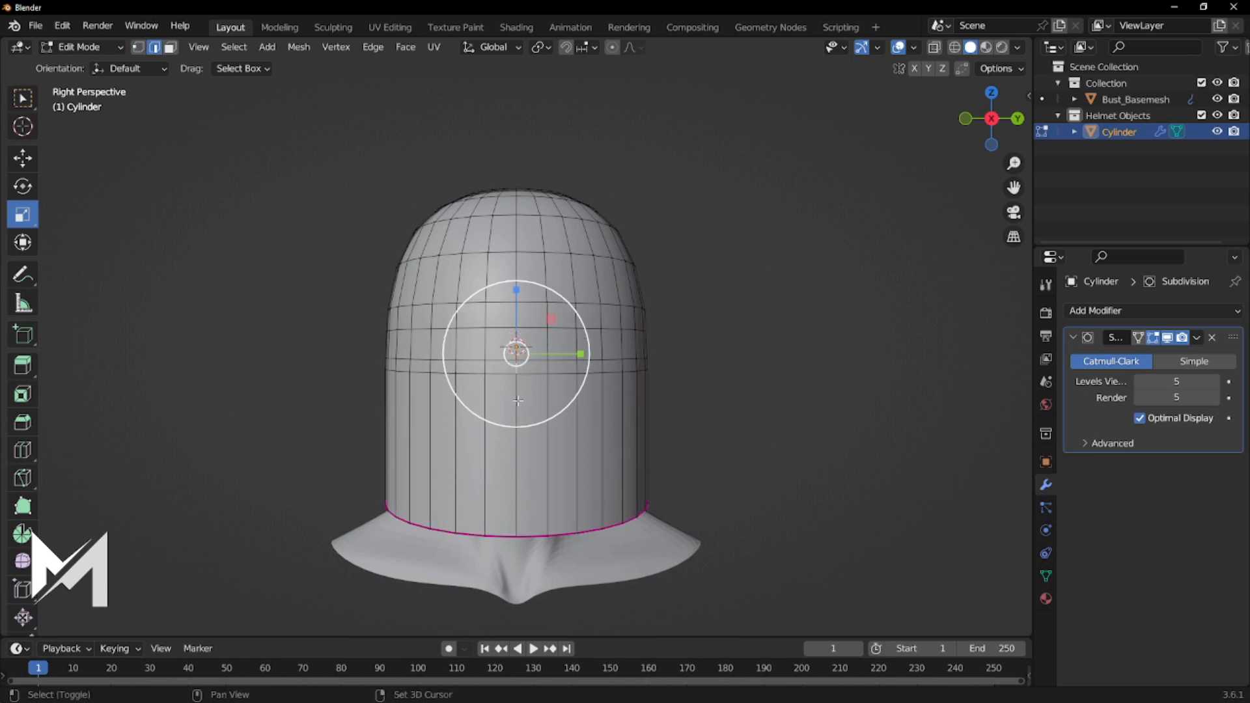
pyautogui.keyDown('shift'); pyautogui.click(524, 405); pyautogui.keyUp('shift')
pyautogui.keyDown('shift'); pyautogui.click(511, 402); pyautogui.keyUp('shift')
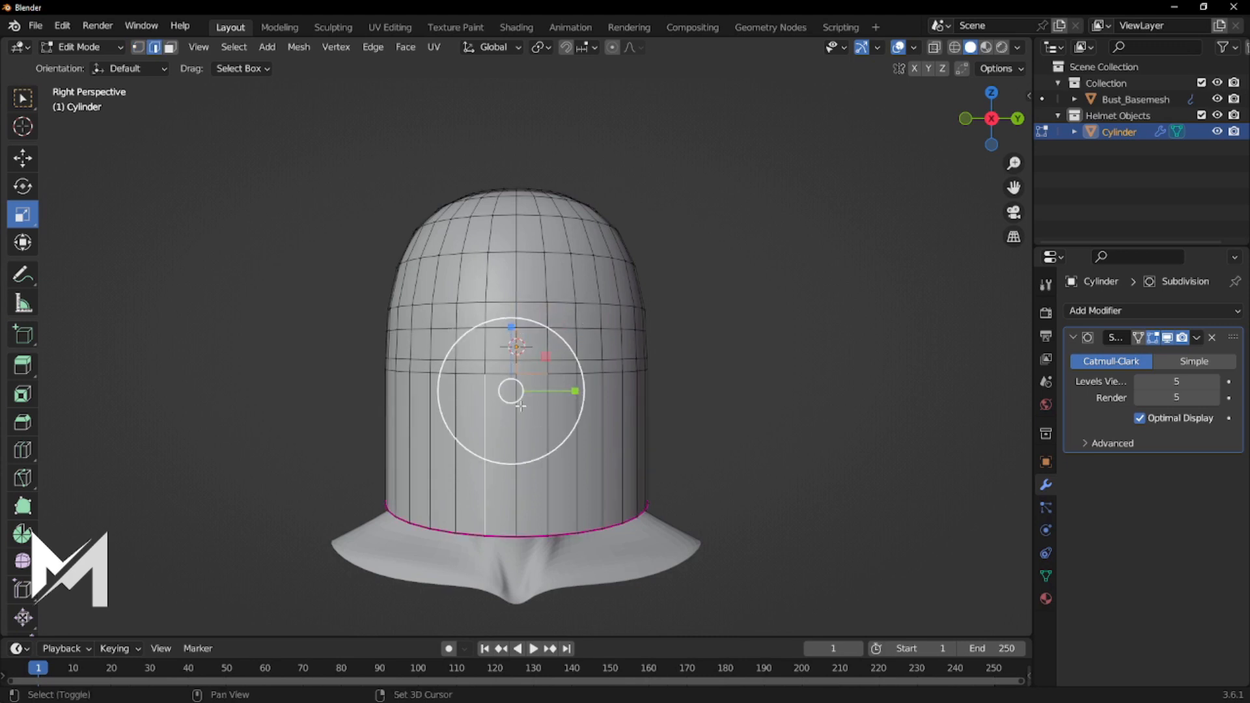
pyautogui.hotkey('ctrl', 'z')
pyautogui.keyDown('shift'); pyautogui.click(545, 493); pyautogui.keyUp('shift')
pyautogui.keyDown('shift'); pyautogui.click(488, 493); pyautogui.keyUp('shift')
pyautogui.hotkey('ctrl', 'z')
pyautogui.moveTo(555, 501); pyautogui.dragTo(590, 501, button='middle')
# Bevel the shell's vertical centre-front edges from the bottom rim to the eye-level band with a 0.116 mm width and one segment.
pyautogui.press('1')
pyautogui.click(705, 508)
pyautogui.click(569, 533)
pyautogui.keyDown('shift'); pyautogui.click(568, 371); pyautogui.keyUp('shift')
pyautogui.keyDown('shift'); pyautogui.click(570, 324); pyautogui.keyUp('shift')
pyautogui.moveTo(788, 397); pyautogui.dragTo(736, 398, button='middle')
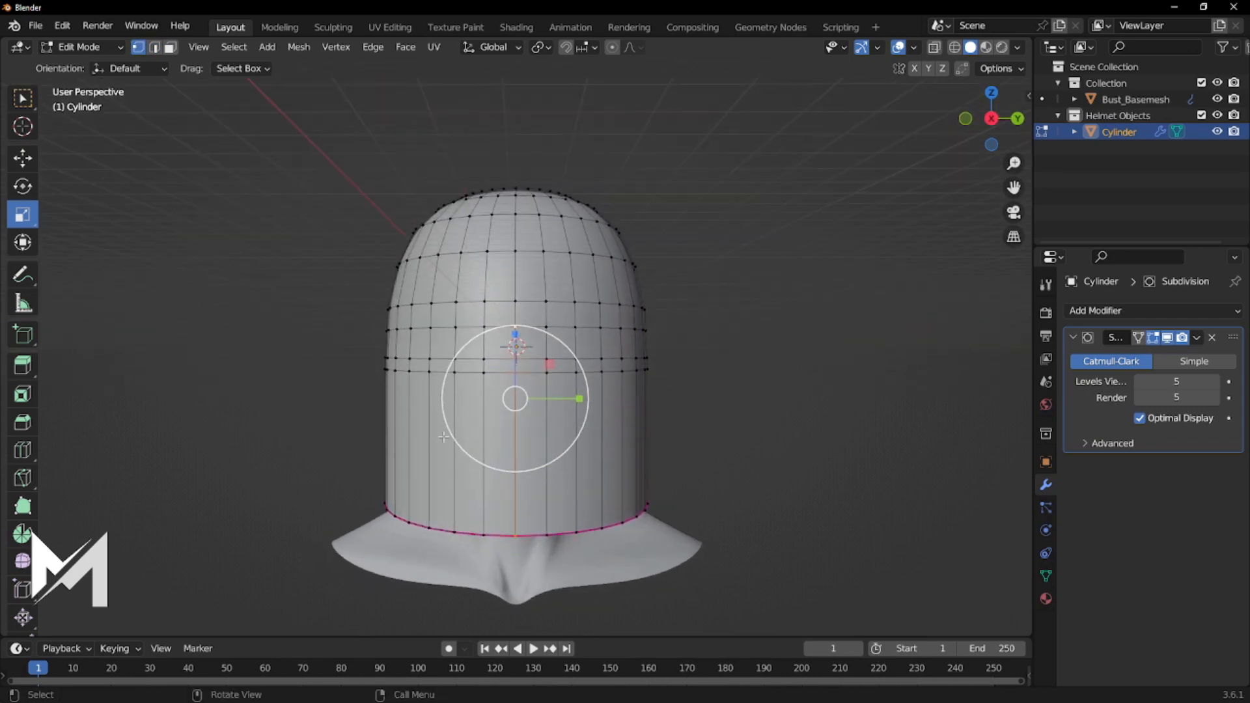
pyautogui.hotkey('ctrl', 'b')
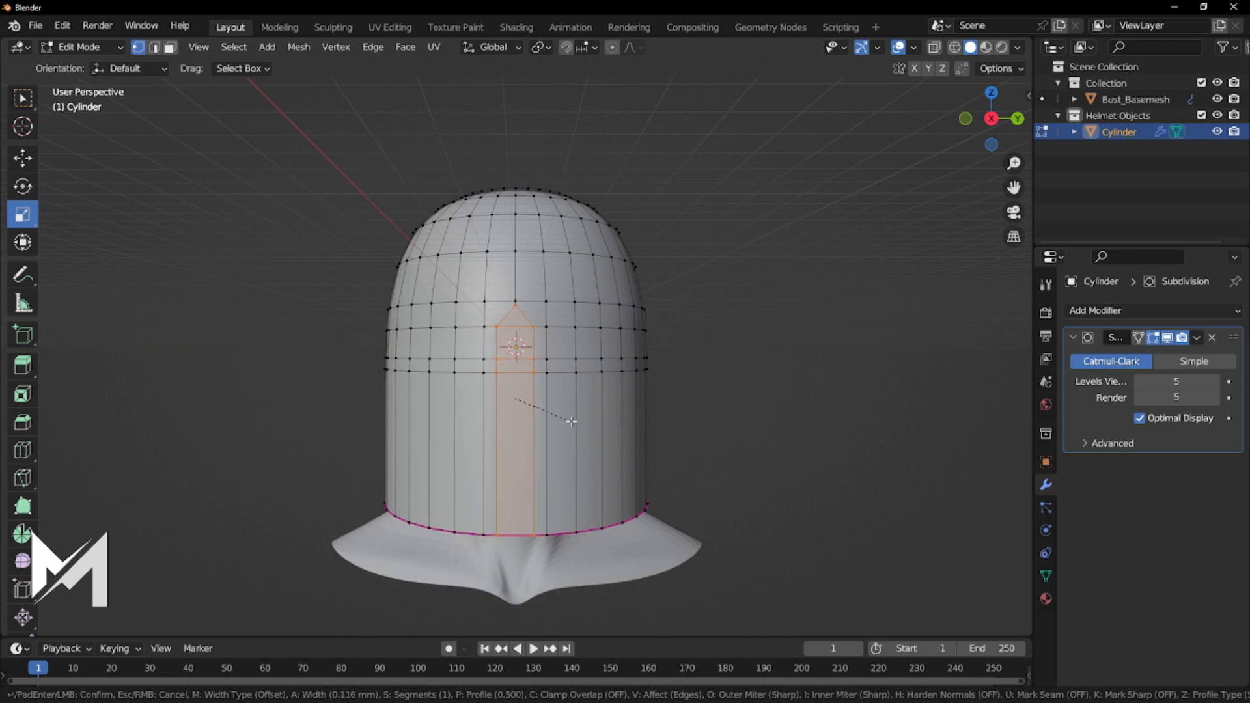
pyautogui.click(571, 422)
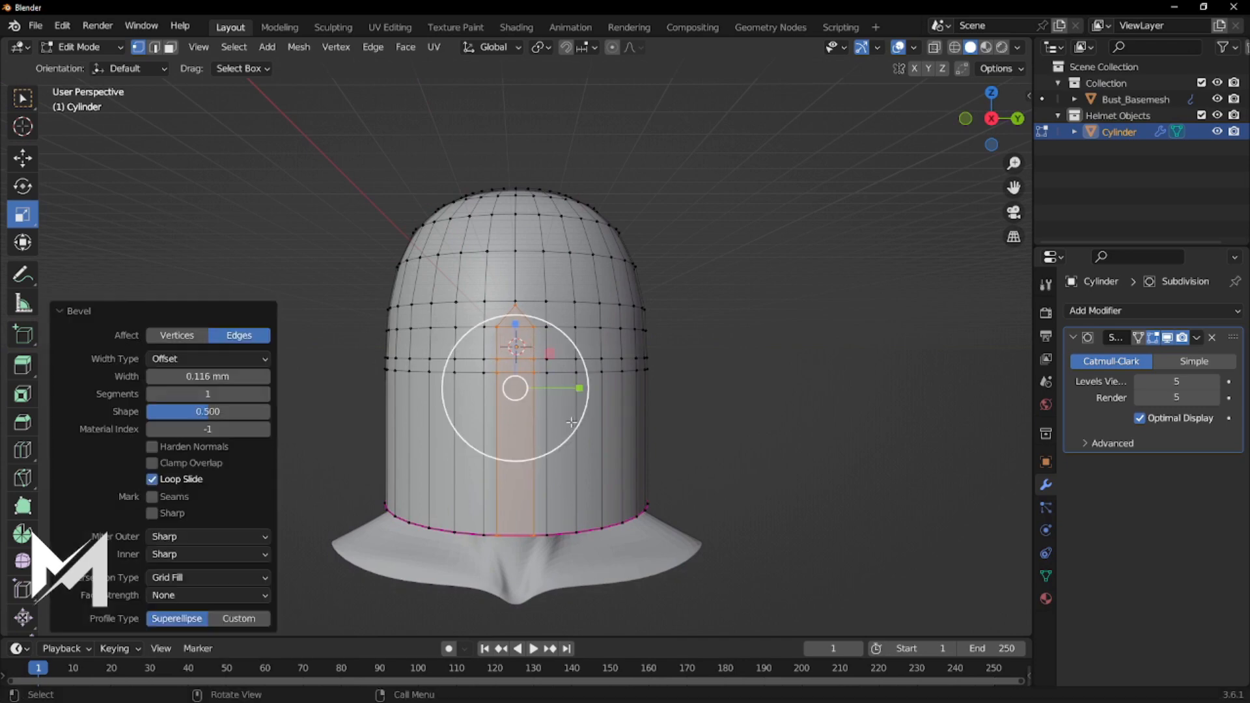
# Check the beveled centre strip against the bust's face in X-ray, turn X-ray off and clear the selection.
pyautogui.click(935, 49)
pyautogui.moveTo(662, 322)
pyautogui.mouseDown(button='middle')
pyautogui.moveTo(662, 410)
pyautogui.moveTo(658, 296)
pyautogui.moveTo(658, 341)
pyautogui.moveTo(658, 328)
pyautogui.mouseUp(button='middle')
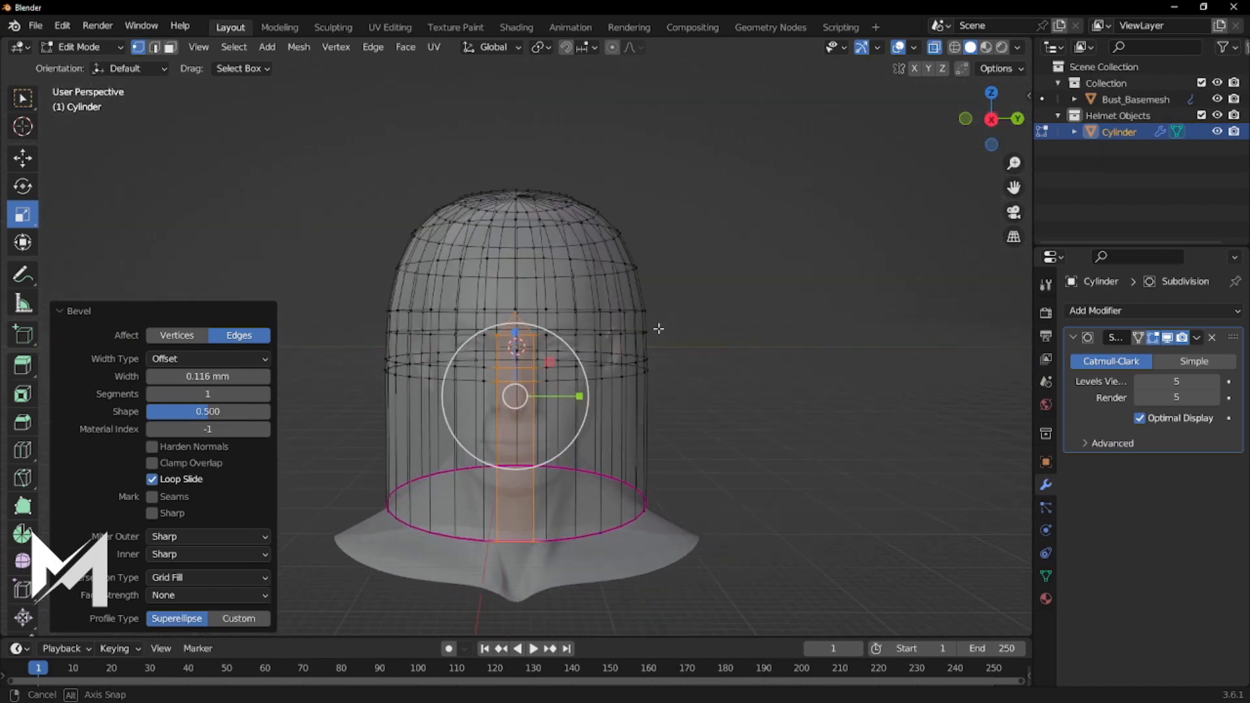
pyautogui.moveTo(584, 396); pyautogui.dragTo(568, 434, button='middle')
pyautogui.click(930, 48)
pyautogui.moveTo(681, 284); pyautogui.dragTo(704, 294, button='middle')
pyautogui.click(737, 323)
# Delete the faces of the T-shaped visor opening: the centre-front strip below the eyes and the eye-level band, five faces to each side.
pyautogui.press('3')
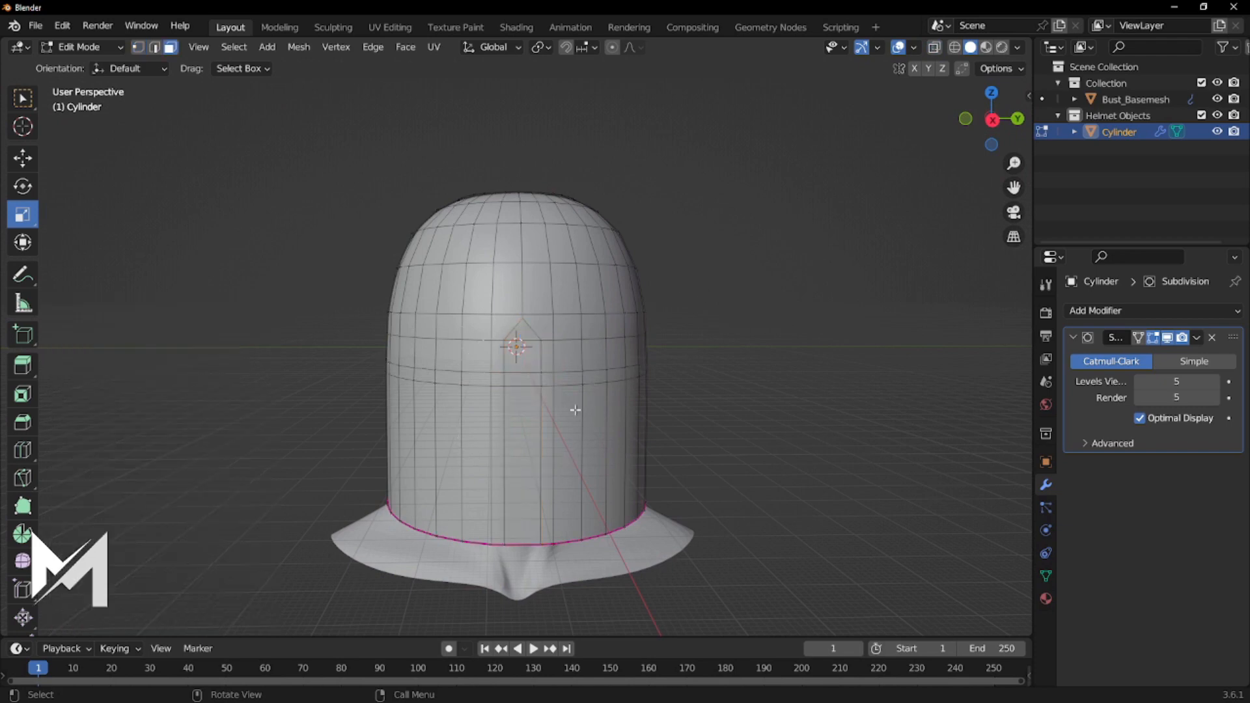
pyautogui.keyDown('alt'); pyautogui.click(525, 429); pyautogui.keyUp('alt')
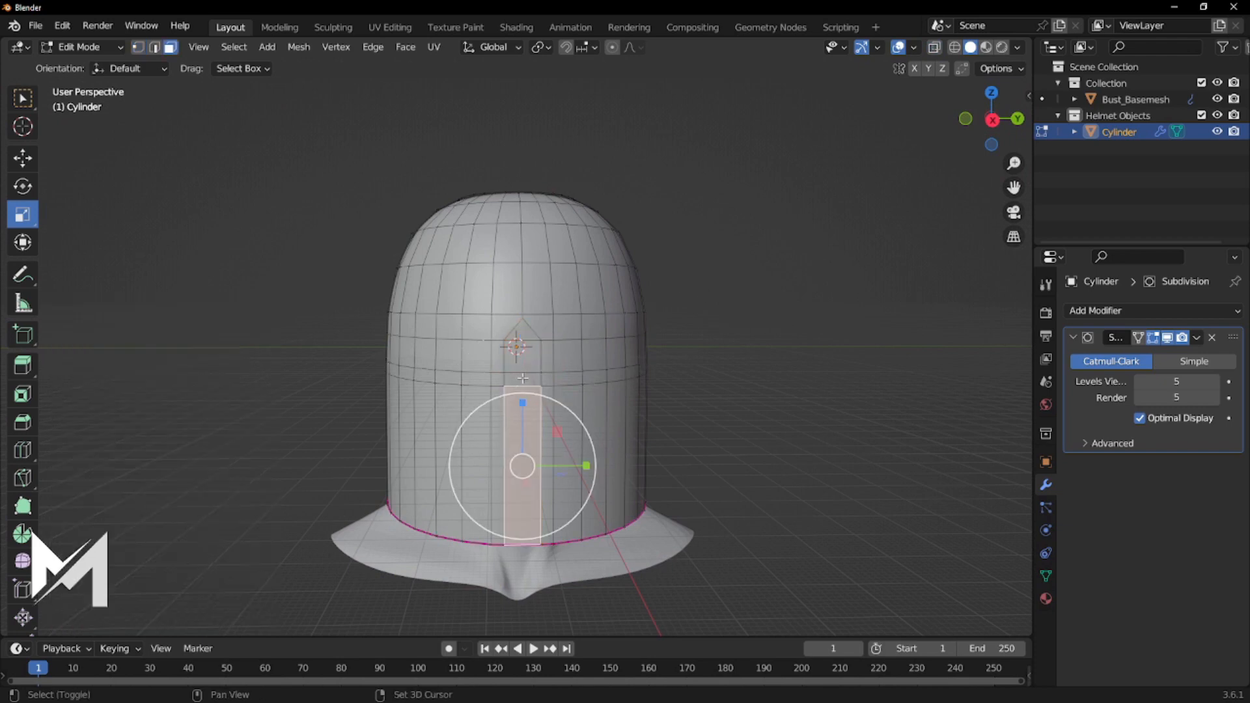
pyautogui.keyDown('shift'); pyautogui.click(528, 377); pyautogui.keyUp('shift')
pyautogui.keyDown('shift'); pyautogui.click(532, 358); pyautogui.keyUp('shift')
pyautogui.keyDown('shift'); pyautogui.click(524, 346); pyautogui.keyUp('shift')
pyautogui.keyDown('shift'); pyautogui.click(475, 356); pyautogui.keyUp('shift')
pyautogui.keyDown('shift'); pyautogui.click(451, 356); pyautogui.keyUp('shift')
pyautogui.keyDown('shift'); pyautogui.click(426, 355); pyautogui.keyUp('shift')
pyautogui.keyDown('shift'); pyautogui.click(408, 354); pyautogui.keyUp('shift')
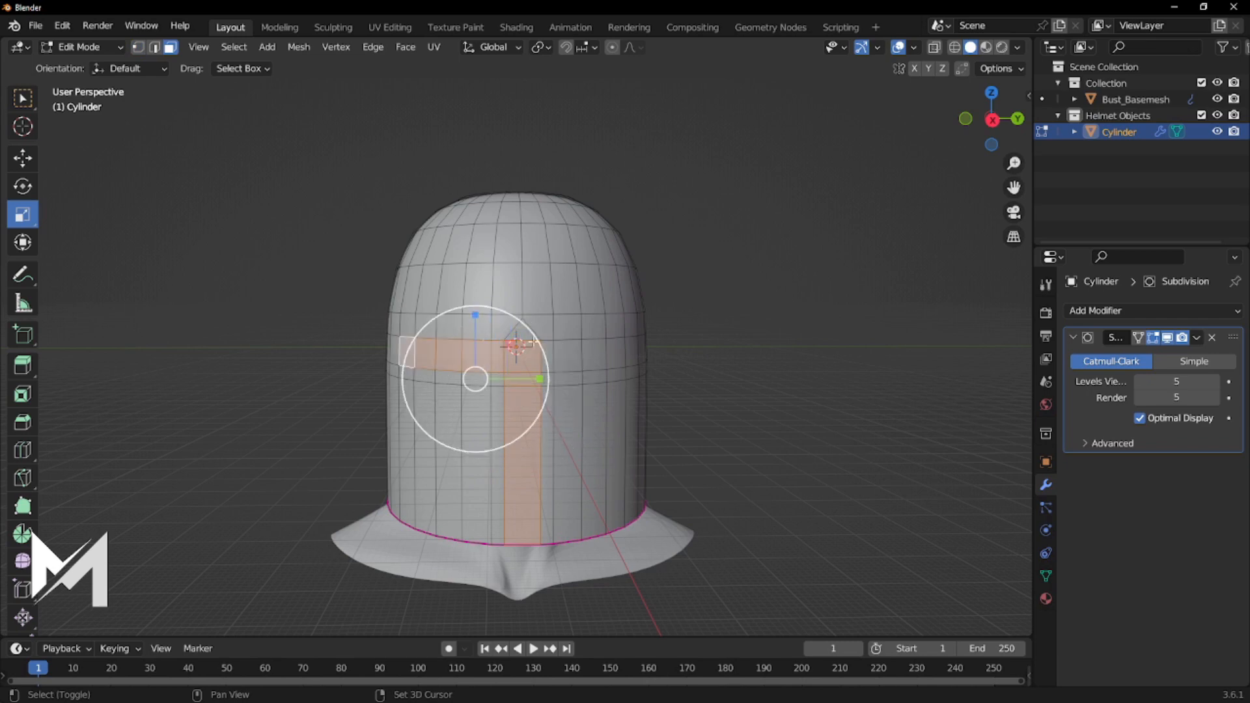
pyautogui.keyDown('shift'); pyautogui.click(551, 359); pyautogui.keyUp('shift')
pyautogui.keyDown('shift'); pyautogui.click(574, 357); pyautogui.keyUp('shift')
pyautogui.keyDown('shift'); pyautogui.click(594, 357); pyautogui.keyUp('shift')
pyautogui.keyDown('shift'); pyautogui.click(614, 356); pyautogui.keyUp('shift')
pyautogui.keyDown('shift'); pyautogui.click(630, 353); pyautogui.keyUp('shift')
pyautogui.press('s')
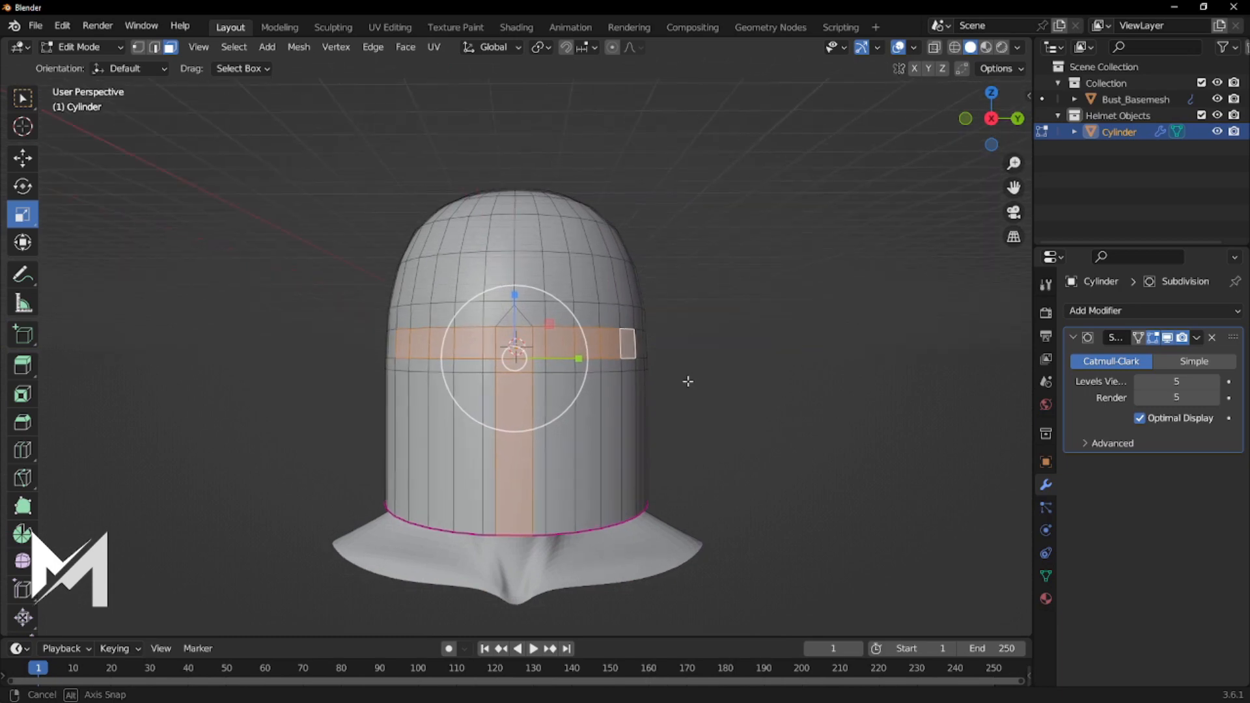
pyautogui.press('Escape')
pyautogui.press('x')
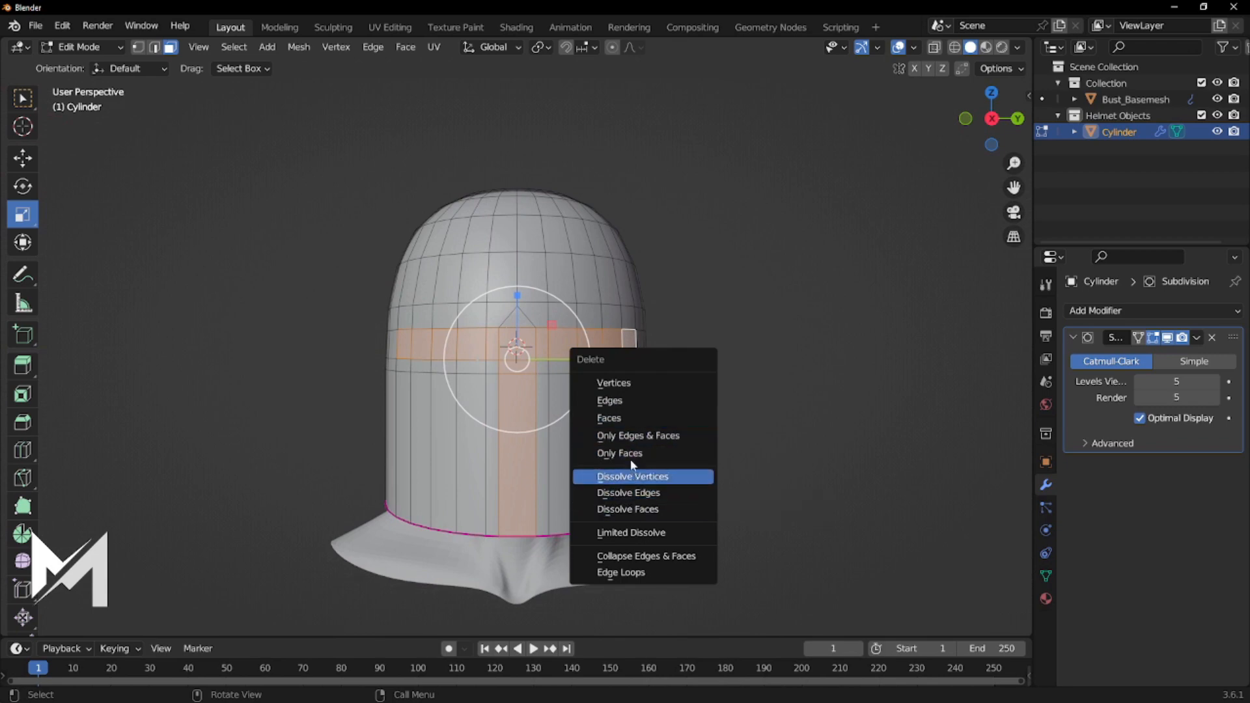
pyautogui.click(626, 418)
# Crease the rim edges at both rear ends of the eye slit and at the two corners where it meets the vertical slot.
pyautogui.moveTo(668, 442); pyautogui.dragTo(703, 439, button='middle')
pyautogui.scroll(2, 528, 386)
pyautogui.press('2')
pyautogui.click(391, 371)
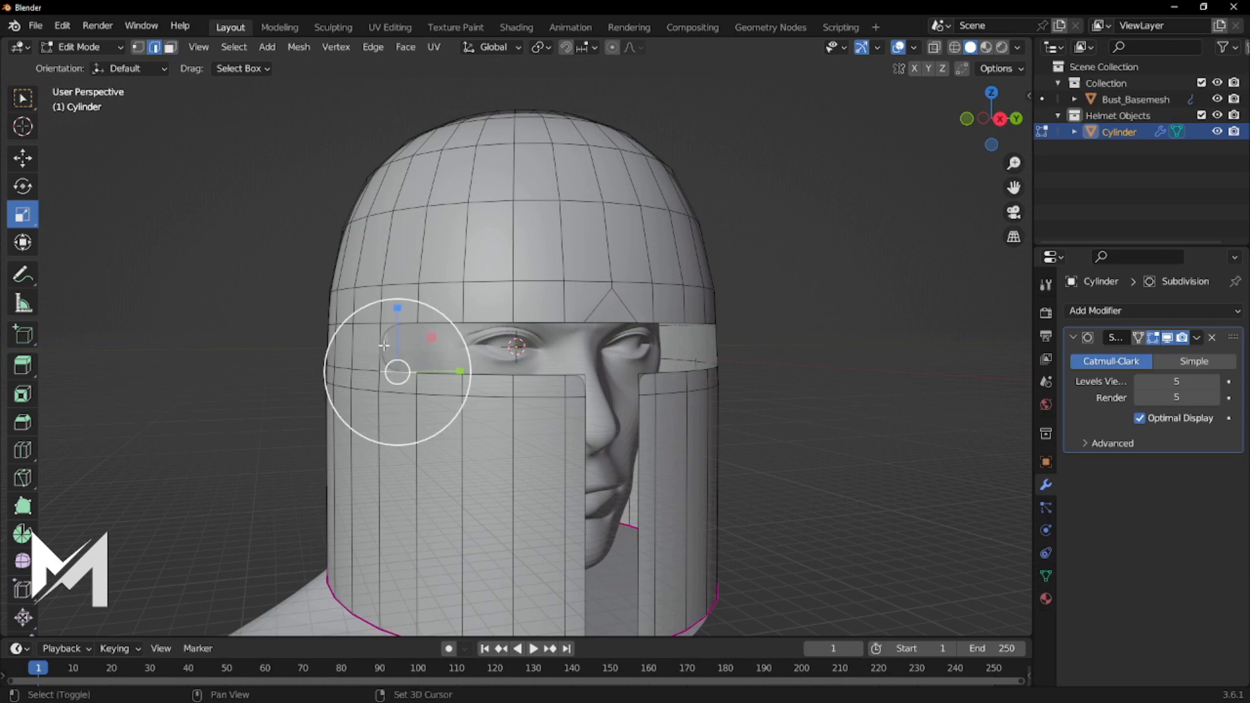
pyautogui.keyDown('shift'); pyautogui.click(380, 338); pyautogui.keyUp('shift')
pyautogui.keyDown('shift'); pyautogui.click(404, 322); pyautogui.keyUp('shift')
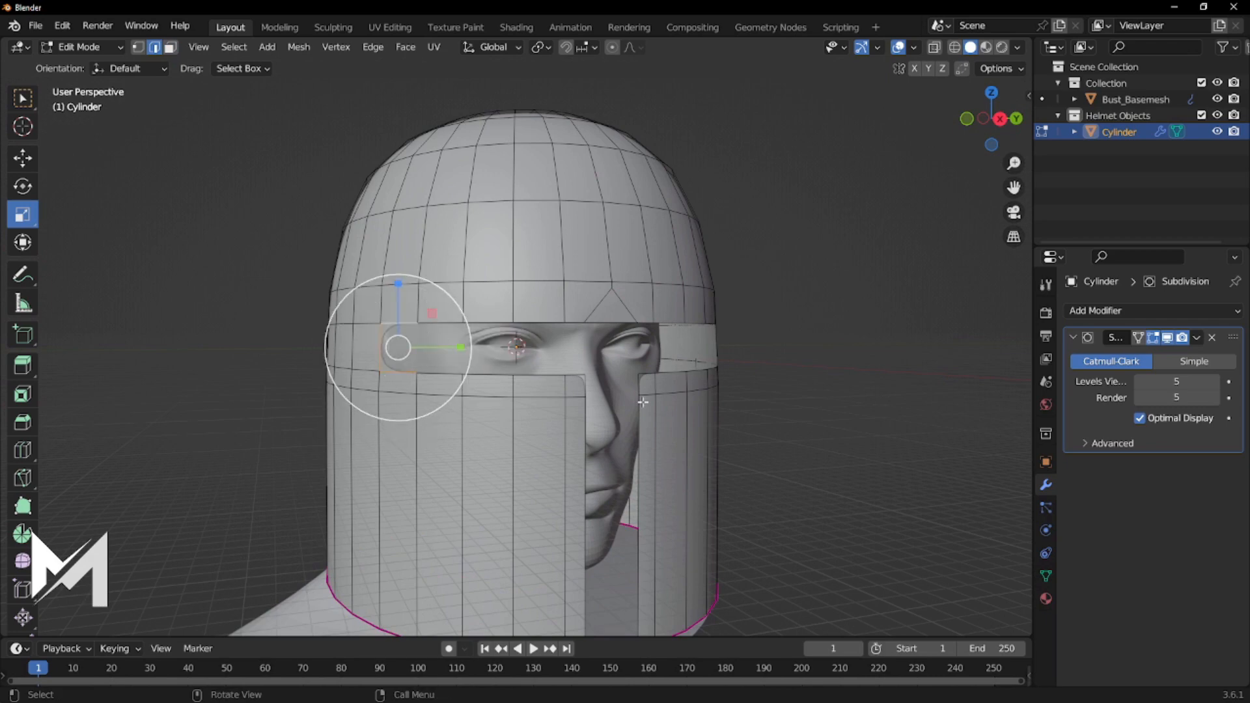
pyautogui.moveTo(586, 391); pyautogui.dragTo(573, 347, button='middle')
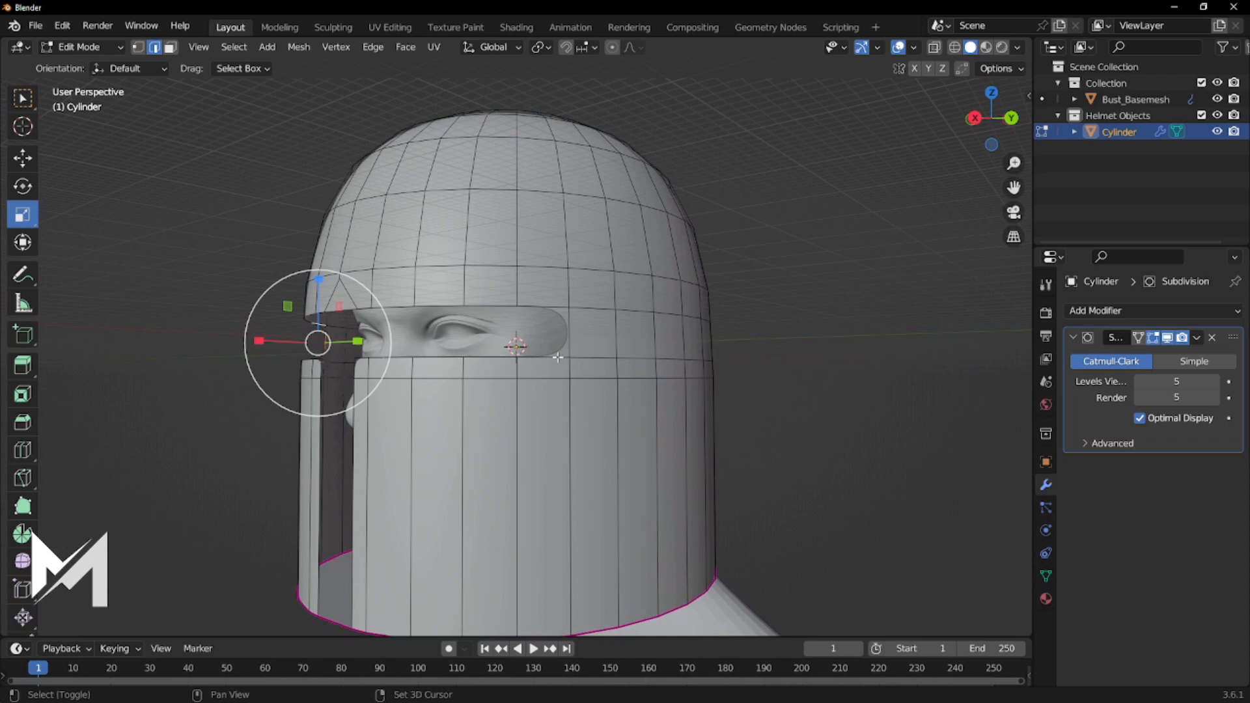
pyautogui.keyDown('shift'); pyautogui.click(567, 338); pyautogui.keyUp('shift')
pyautogui.moveTo(549, 306); pyautogui.dragTo(522, 424, button='middle')
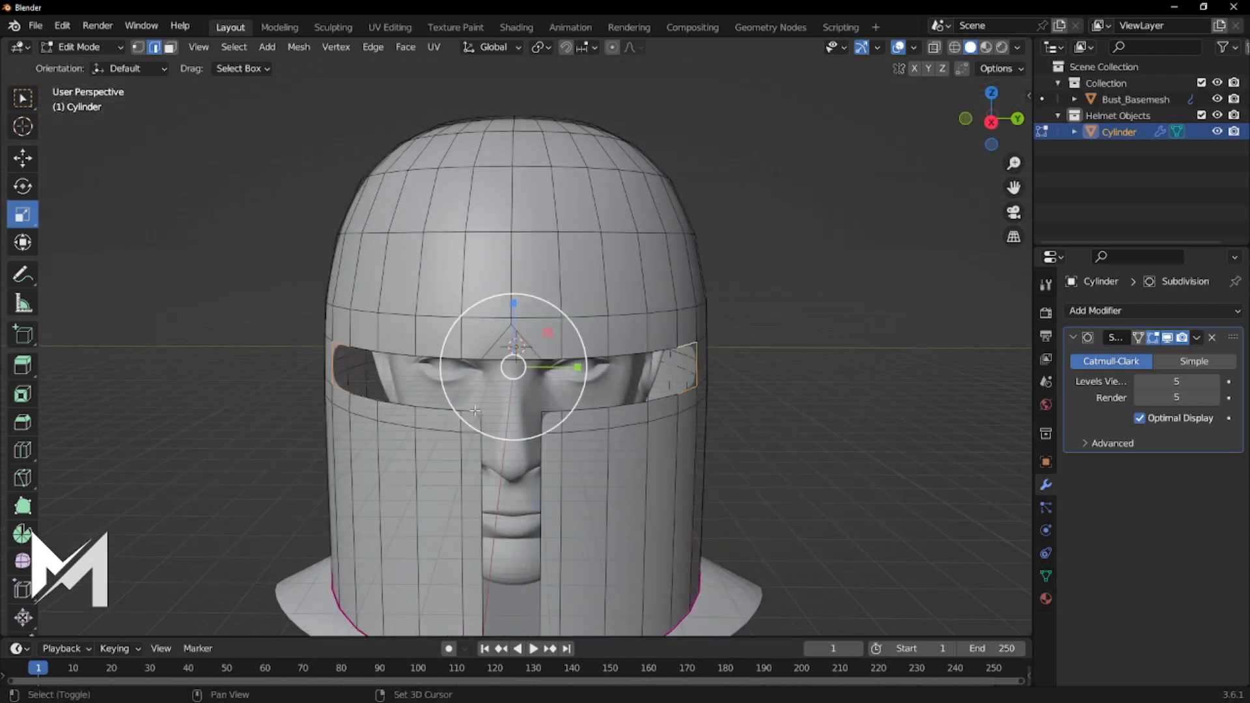
pyautogui.keyDown('shift'); pyautogui.click(476, 414); pyautogui.keyUp('shift')
pyautogui.keyDown('shift'); pyautogui.click(484, 423); pyautogui.keyUp('shift')
pyautogui.keyDown('shift'); pyautogui.click(547, 413); pyautogui.keyUp('shift')
pyautogui.keyDown('shift'); pyautogui.click(543, 418); pyautogui.keyUp('shift')
pyautogui.moveTo(630, 481); pyautogui.dragTo(638, 527, button='middle')
pyautogui.hotkey('shift', 'e')
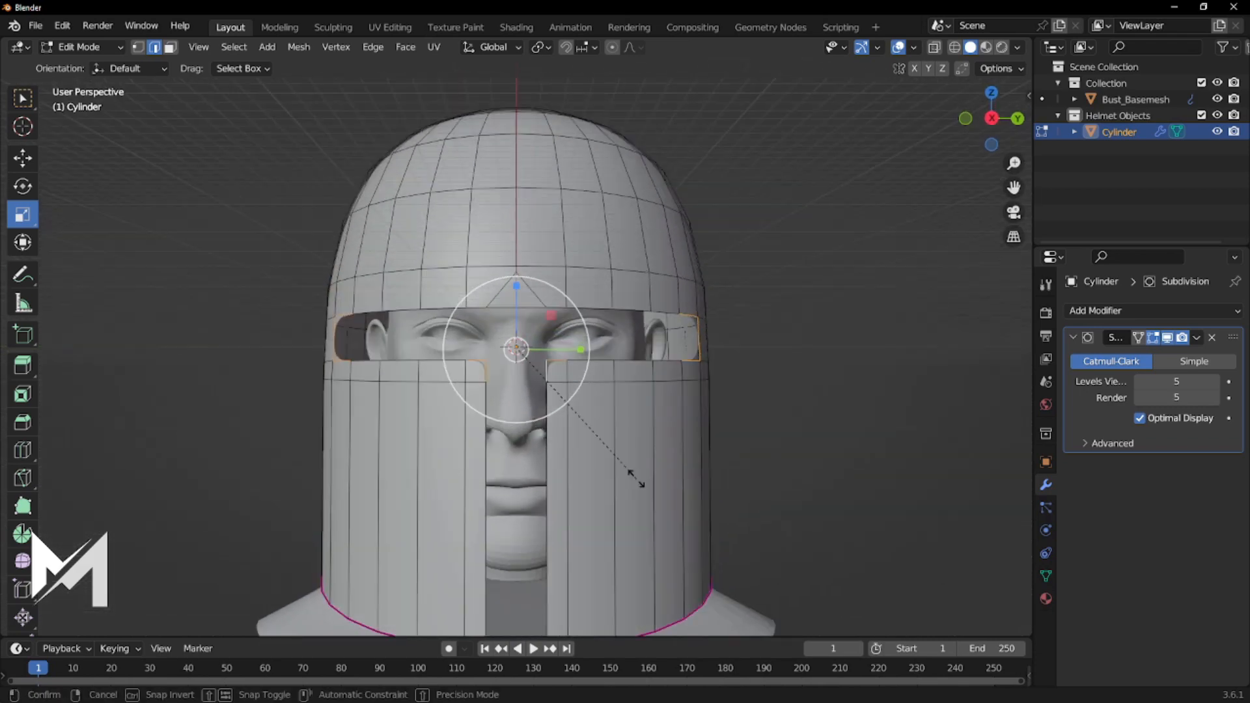
pyautogui.click(350, 504)
pyautogui.moveTo(772, 449); pyautogui.dragTo(532, 372, button='middle')
pyautogui.click(906, 408)
pyautogui.moveTo(395, 357); pyautogui.dragTo(442, 362, button='middle')
pyautogui.scroll(4, 446, 341)
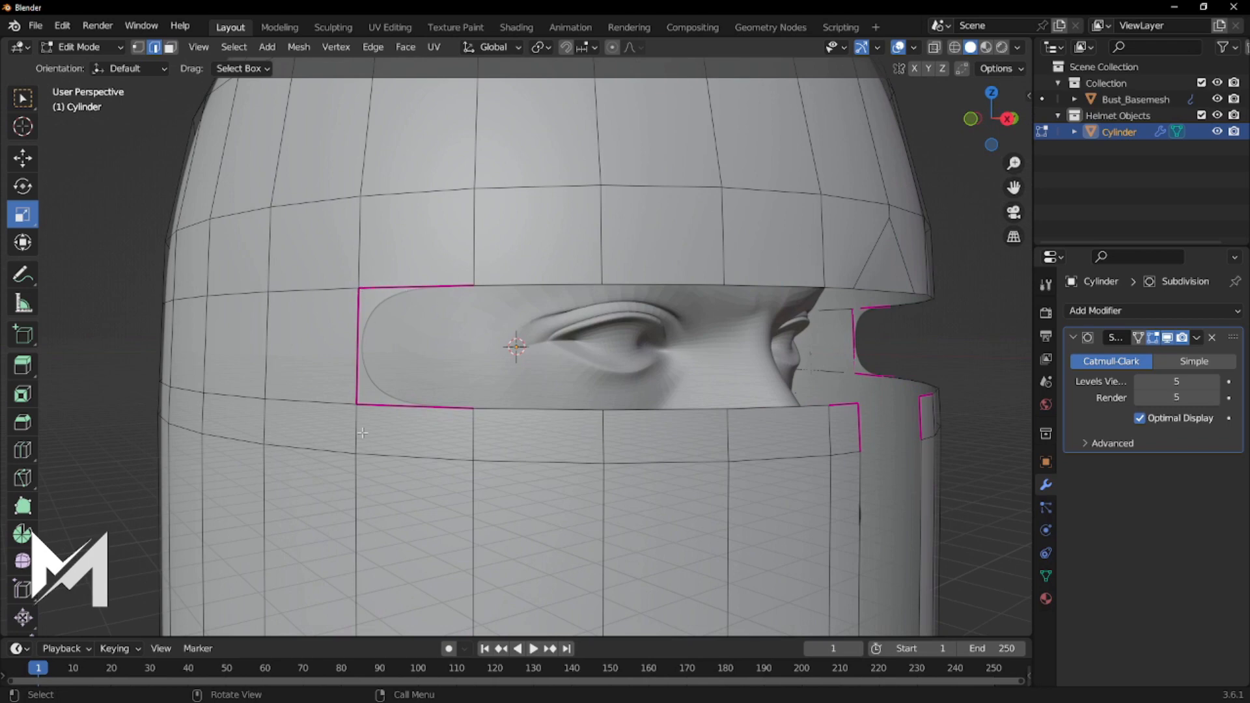
# Crease the vertical edges directly above and below the rear end of the eye slit on the bust's right side.
pyautogui.moveTo(400, 414); pyautogui.dragTo(490, 376, button='middle')
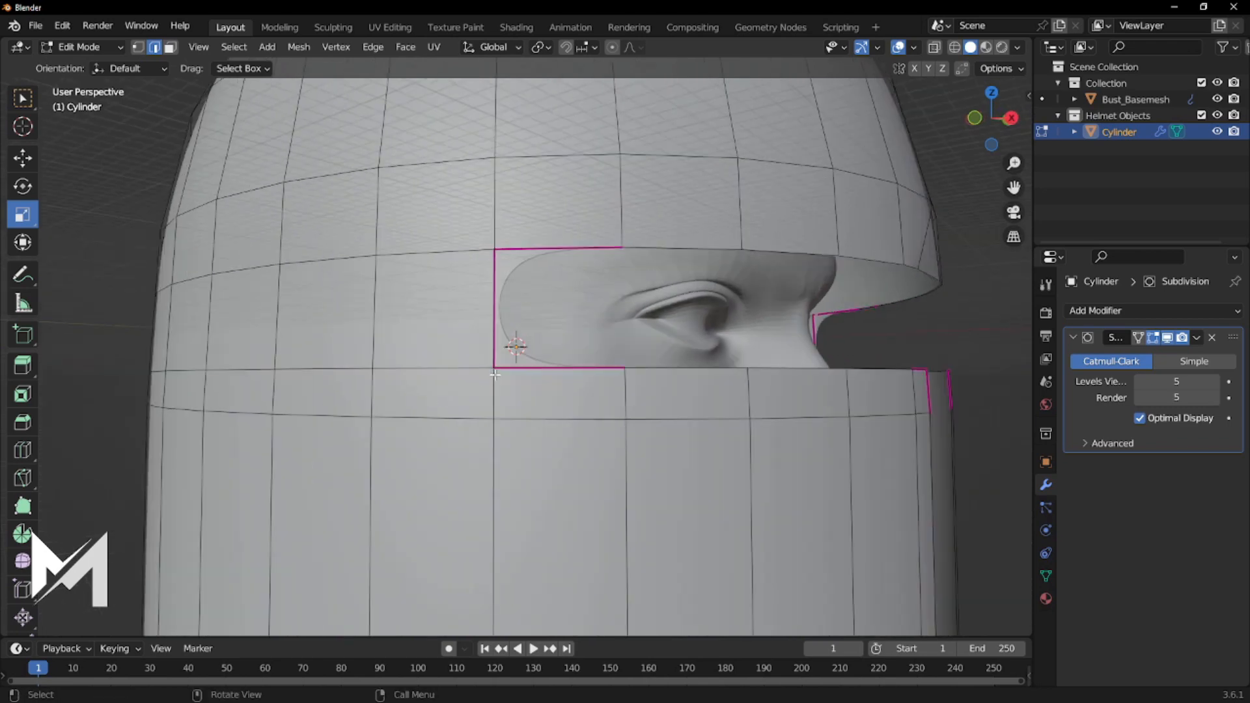
pyautogui.click(489, 366)
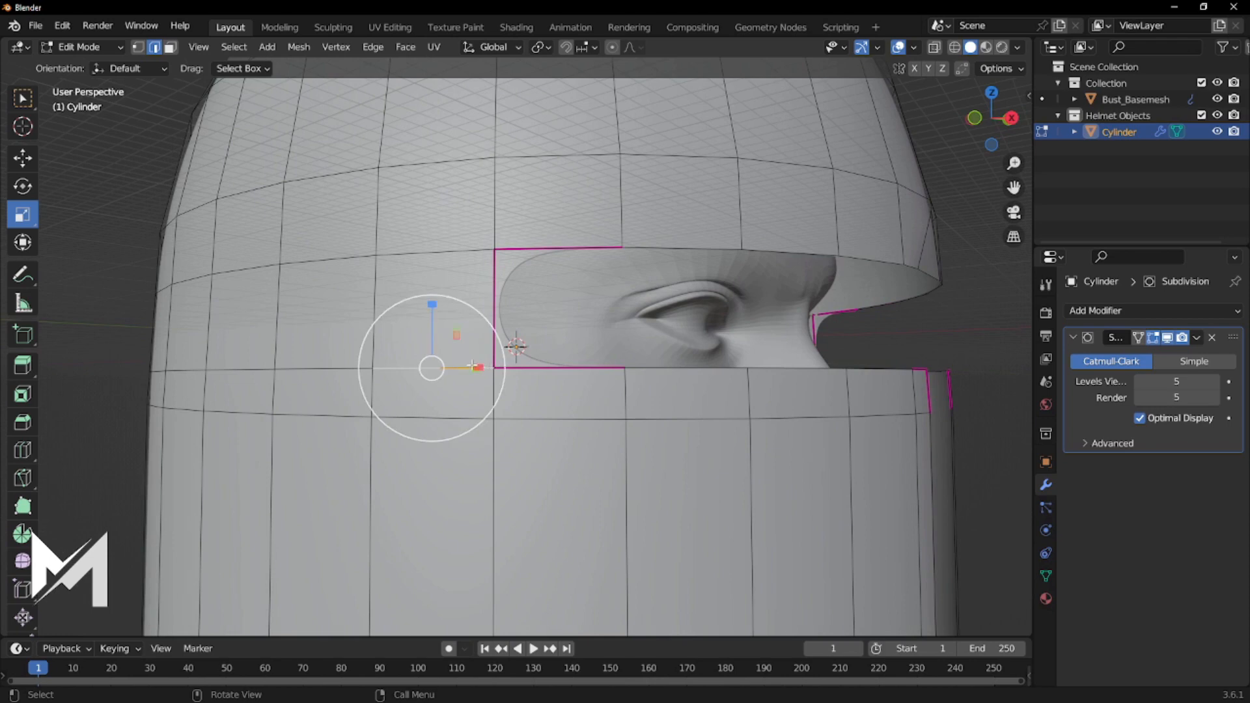
pyautogui.keyDown('shift'); pyautogui.click(462, 253); pyautogui.keyUp('shift')
pyautogui.click(495, 384)
pyautogui.press('1')
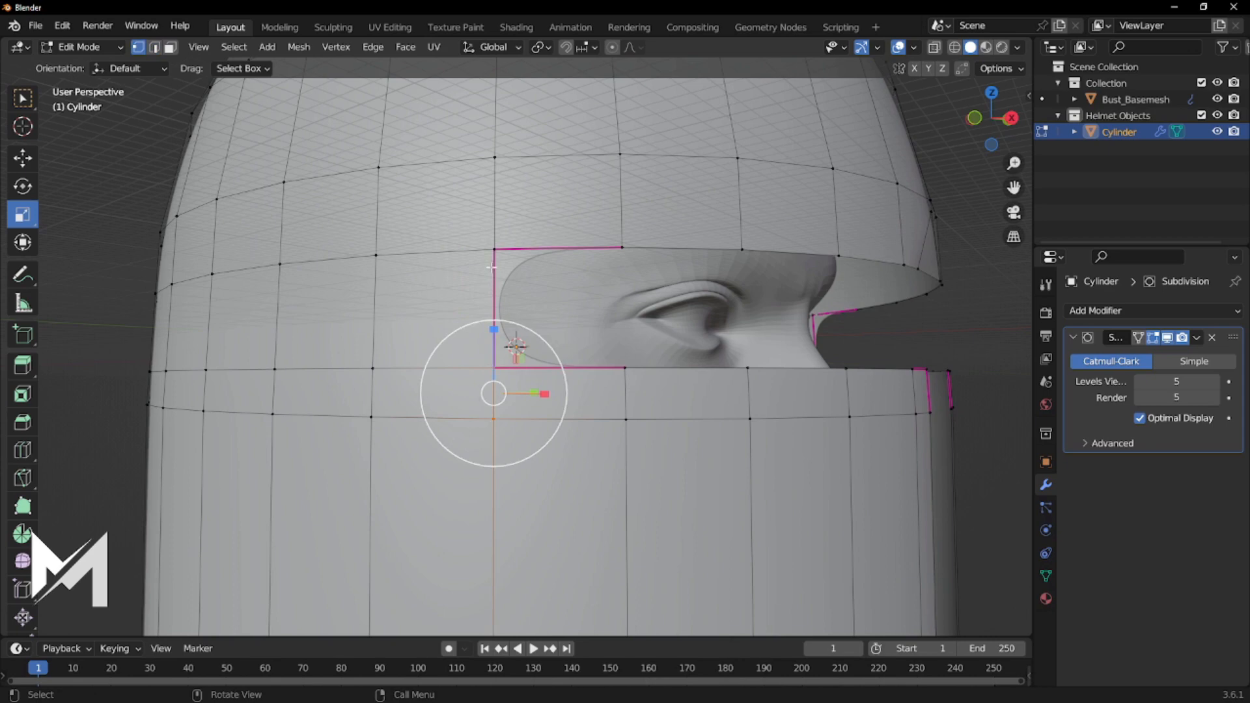
pyautogui.press('2')
pyautogui.click(495, 228)
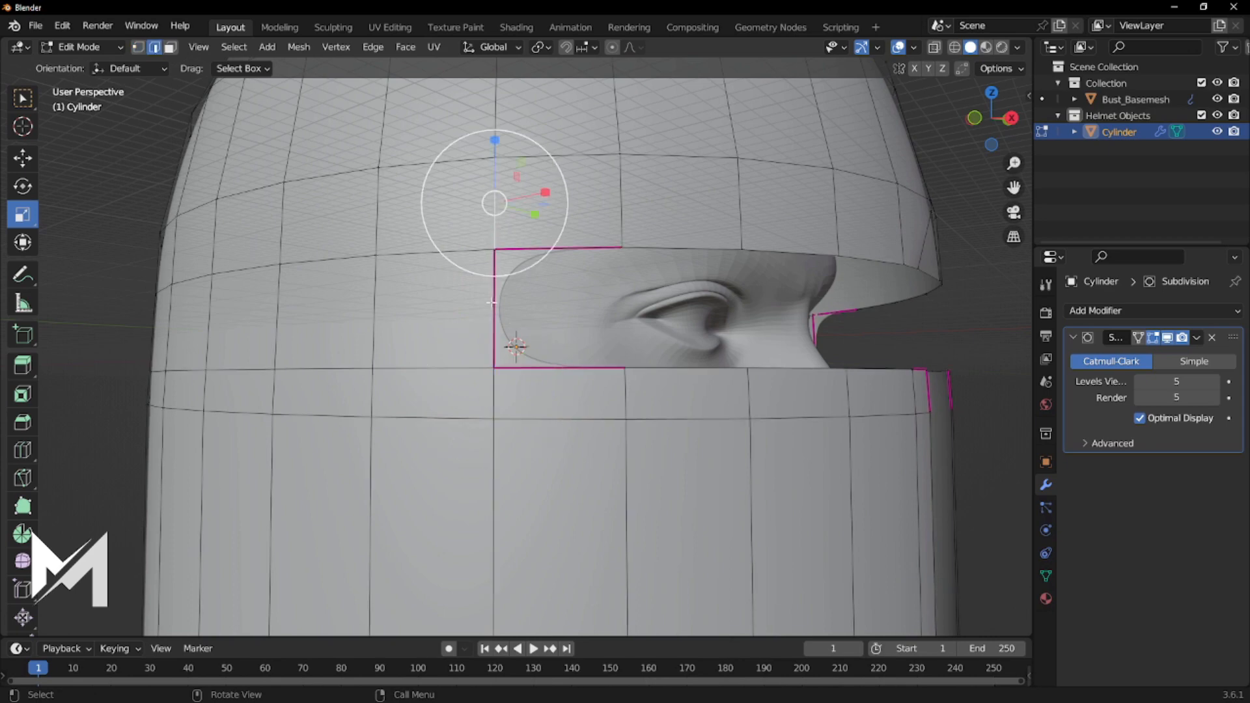
pyautogui.keyDown('shift'); pyautogui.click(492, 392); pyautogui.keyUp('shift')
pyautogui.hotkey('shift', 'e')
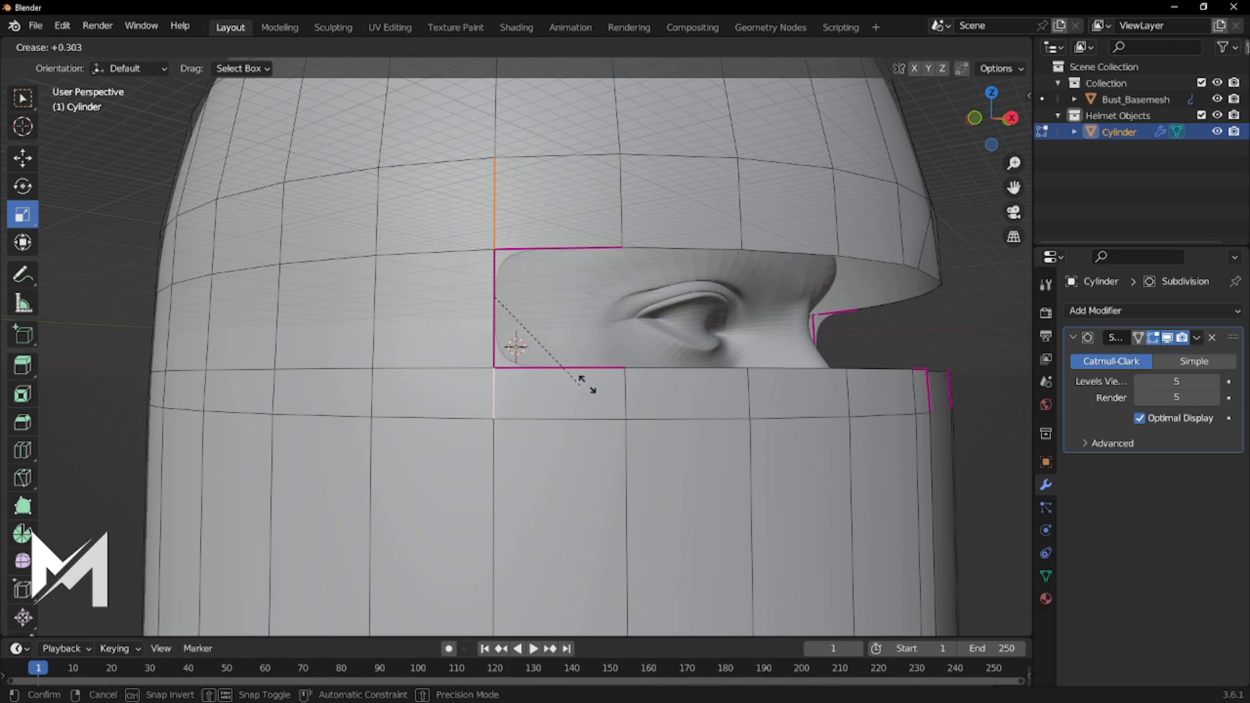
pyautogui.click(782, 368)
pyautogui.moveTo(783, 385); pyautogui.dragTo(569, 381, button='middle')
pyautogui.press('Tab')
pyautogui.press('Tab')
# Crease the matching edges above and below the slit's rear end on the bust's left side by 1.000, and check the shading in Object Mode.
pyautogui.click(532, 245)
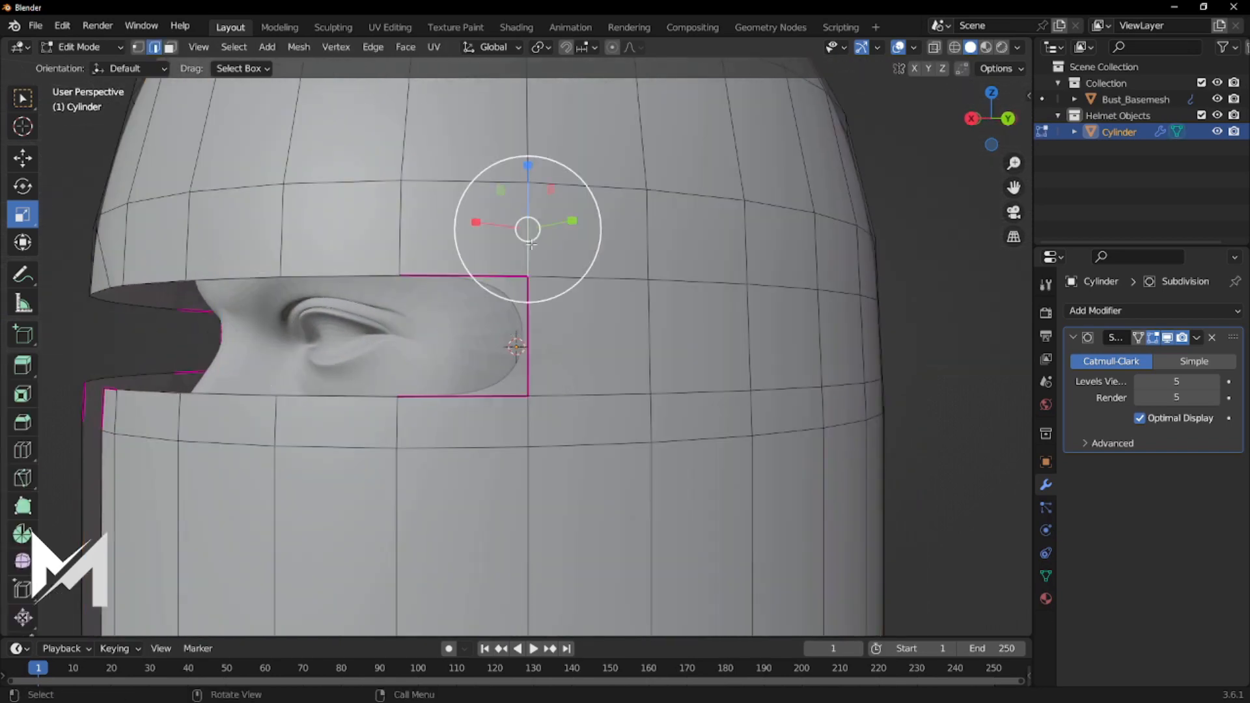
pyautogui.keyDown('shift'); pyautogui.click(528, 416); pyautogui.keyUp('shift')
pyautogui.hotkey('shift', 'e')
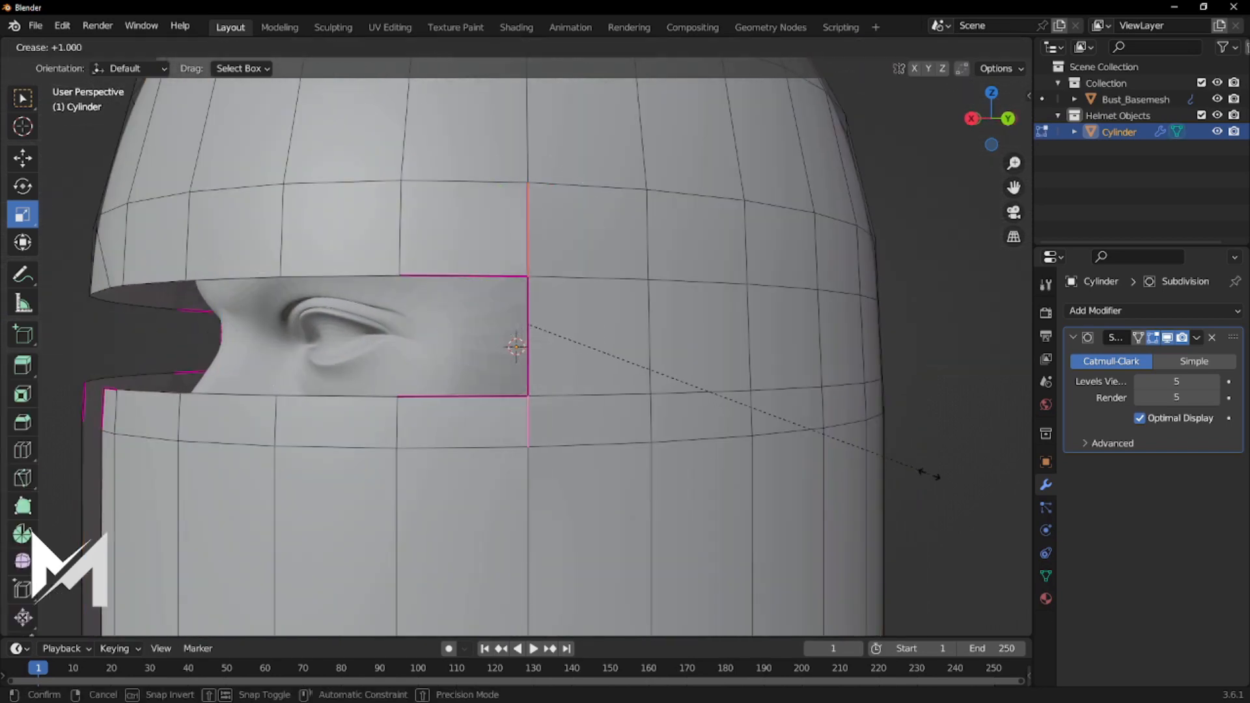
pyautogui.click(937, 476)
pyautogui.moveTo(840, 492); pyautogui.dragTo(576, 358, button='middle')
pyautogui.scroll(-3, 656, 477)
pyautogui.press('Tab')
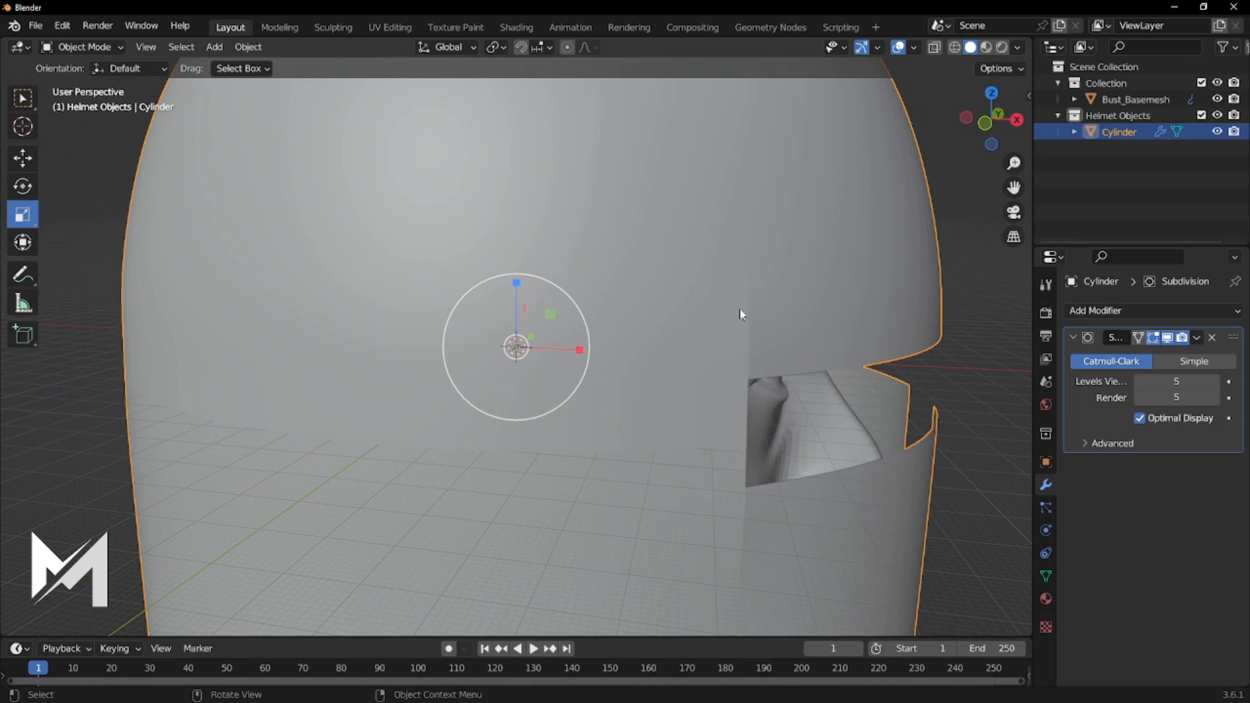
pyautogui.moveTo(749, 304); pyautogui.dragTo(748, 397, button='middle')
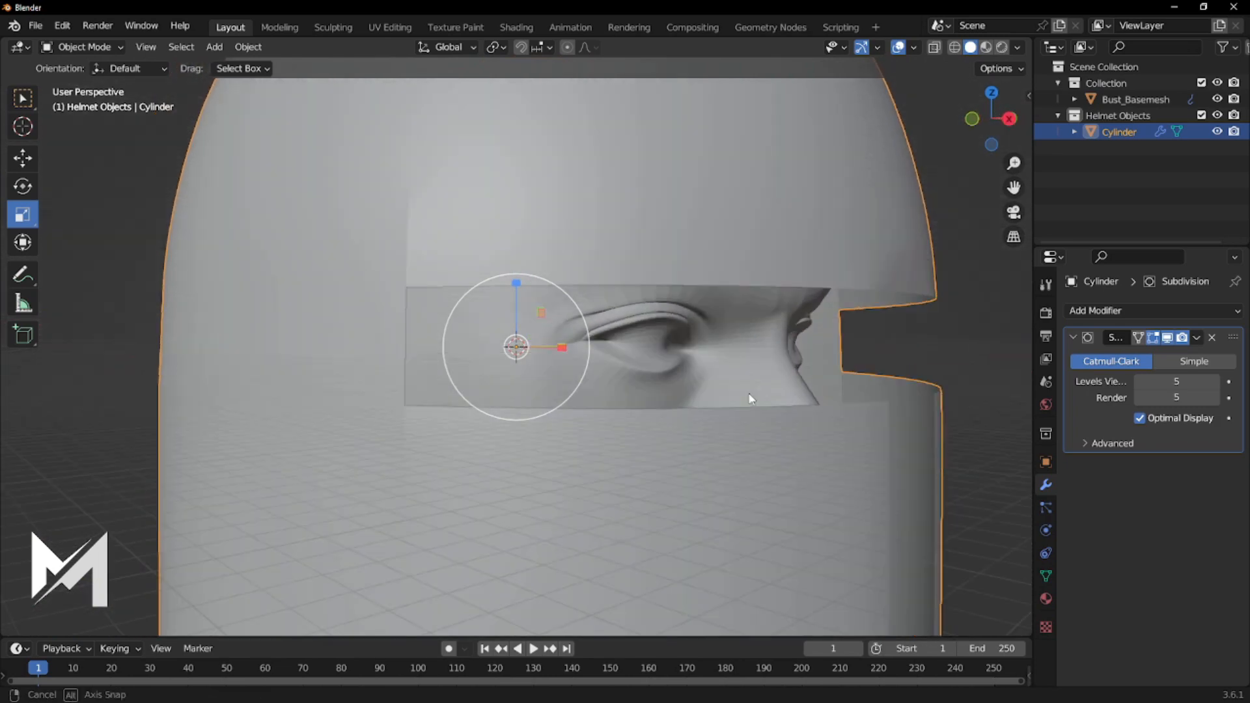
# Remove the crease from the vertical edges above and below the slit's rear end on the bust's right side.
pyautogui.press('Tab')
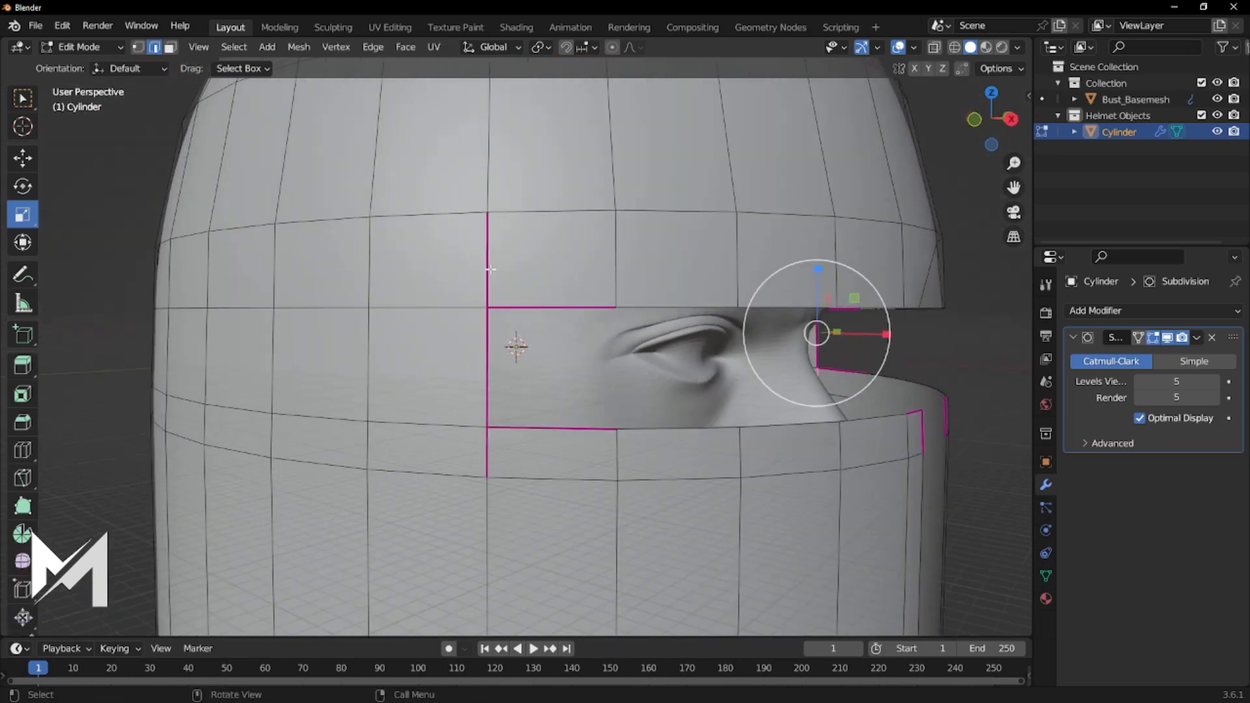
pyautogui.click(485, 270)
pyautogui.keyDown('shift'); pyautogui.click(488, 451); pyautogui.keyUp('shift')
pyautogui.hotkey('shift', 'e')
pyautogui.click(550, 495)
pyautogui.moveTo(186, 618); pyautogui.dragTo(146, 619)
# Connect the right slit's upper and lower rear corner vertices diagonally to the vertices one column back on the loops above and below.
pyautogui.press('1')
pyautogui.click(368, 215)
pyautogui.keyDown('shift'); pyautogui.click(488, 307); pyautogui.keyUp('shift')
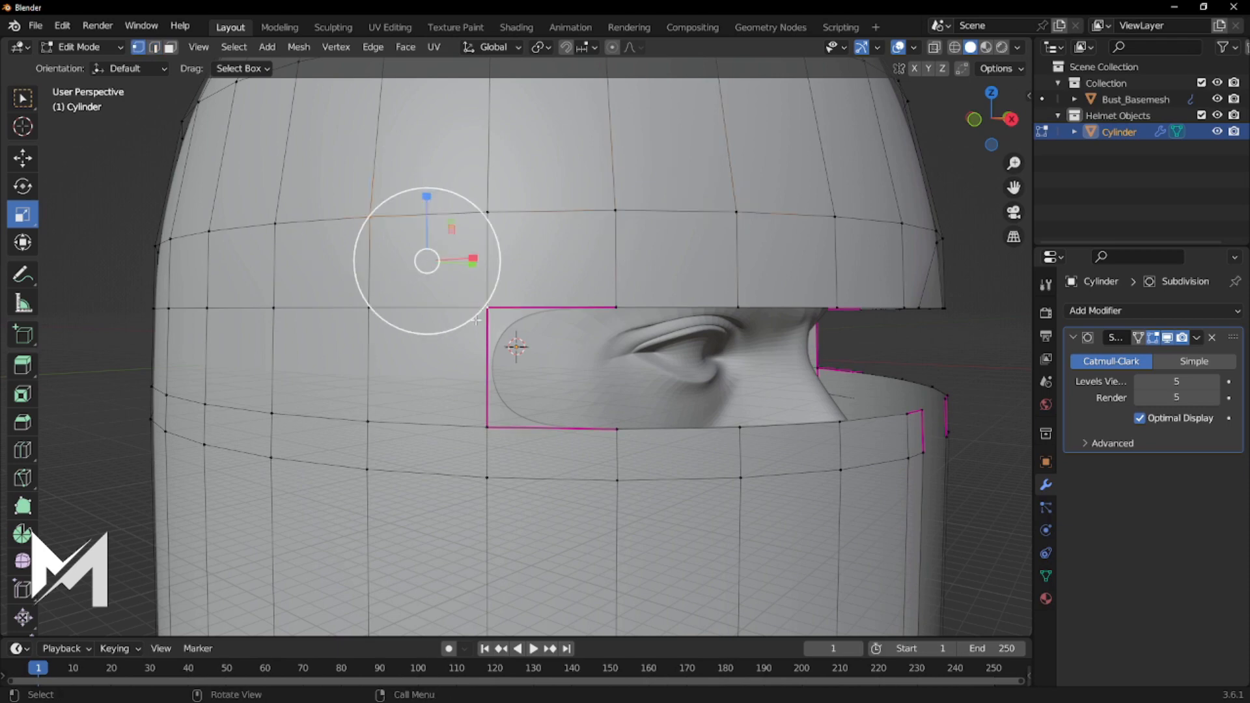
pyautogui.click(526, 306)
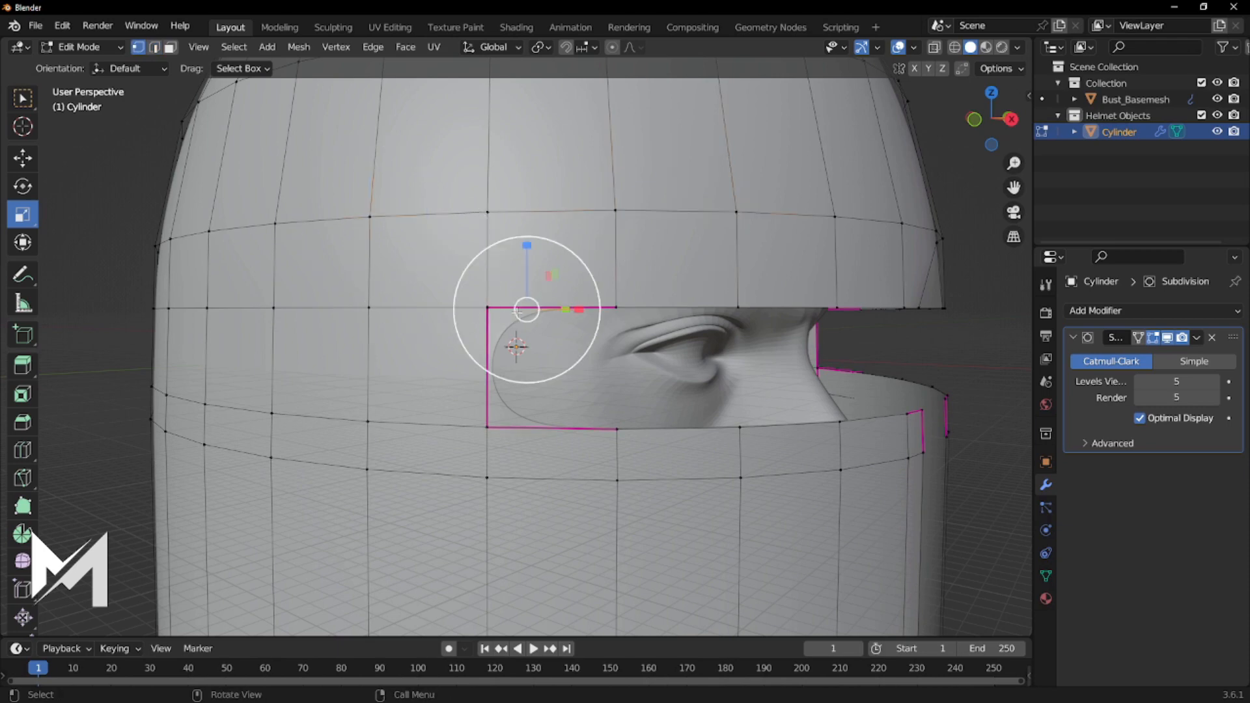
pyautogui.click(487, 307)
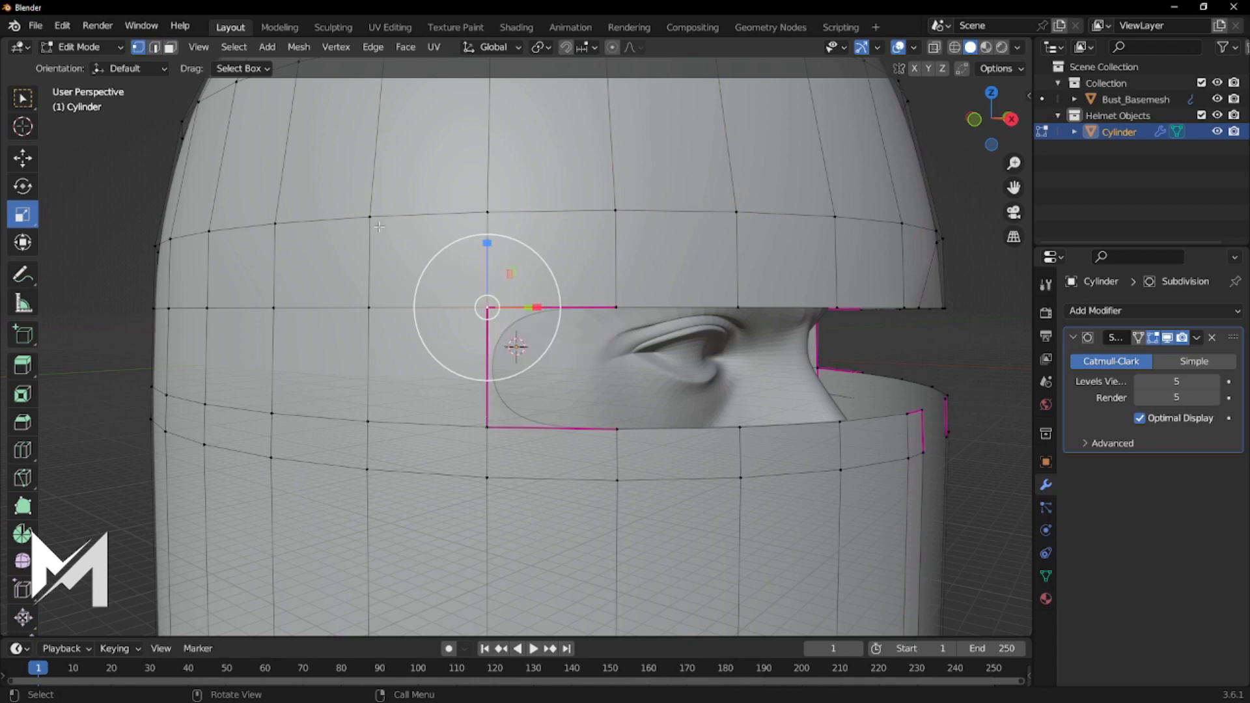
pyautogui.click(523, 301)
pyautogui.click(484, 307)
pyautogui.keyDown('shift'); pyautogui.click(371, 218); pyautogui.keyUp('shift')
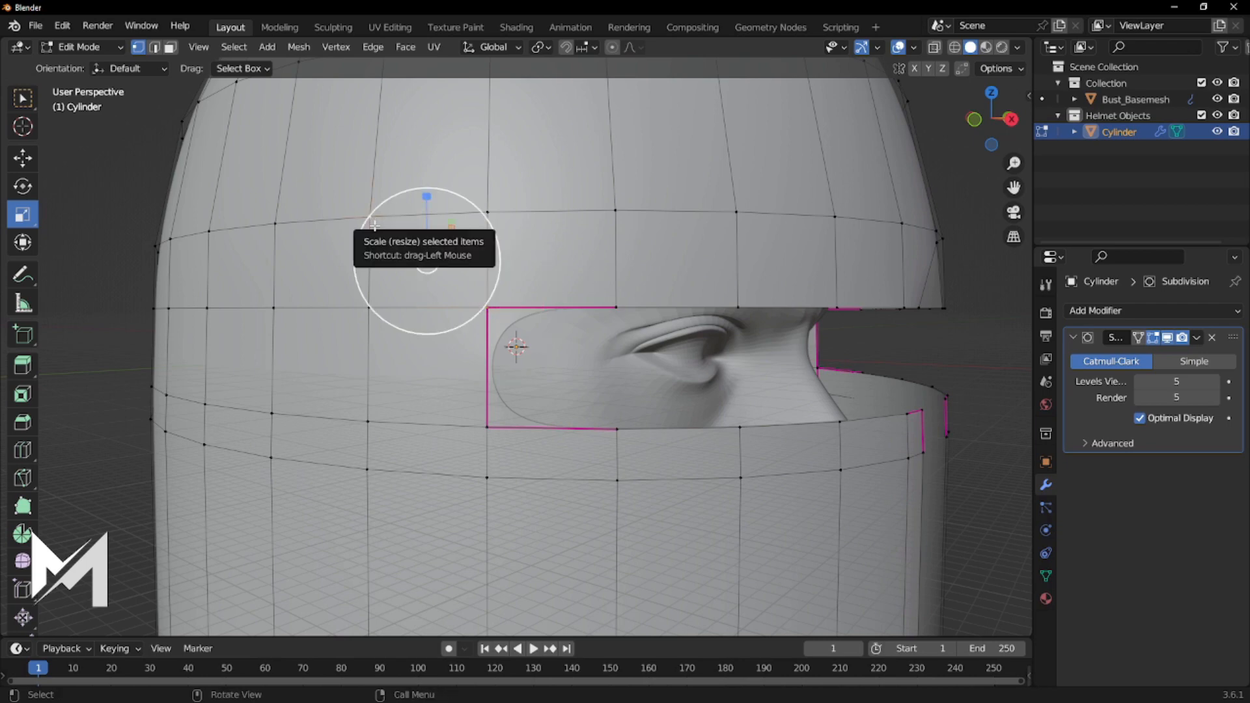
pyautogui.click(487, 427)
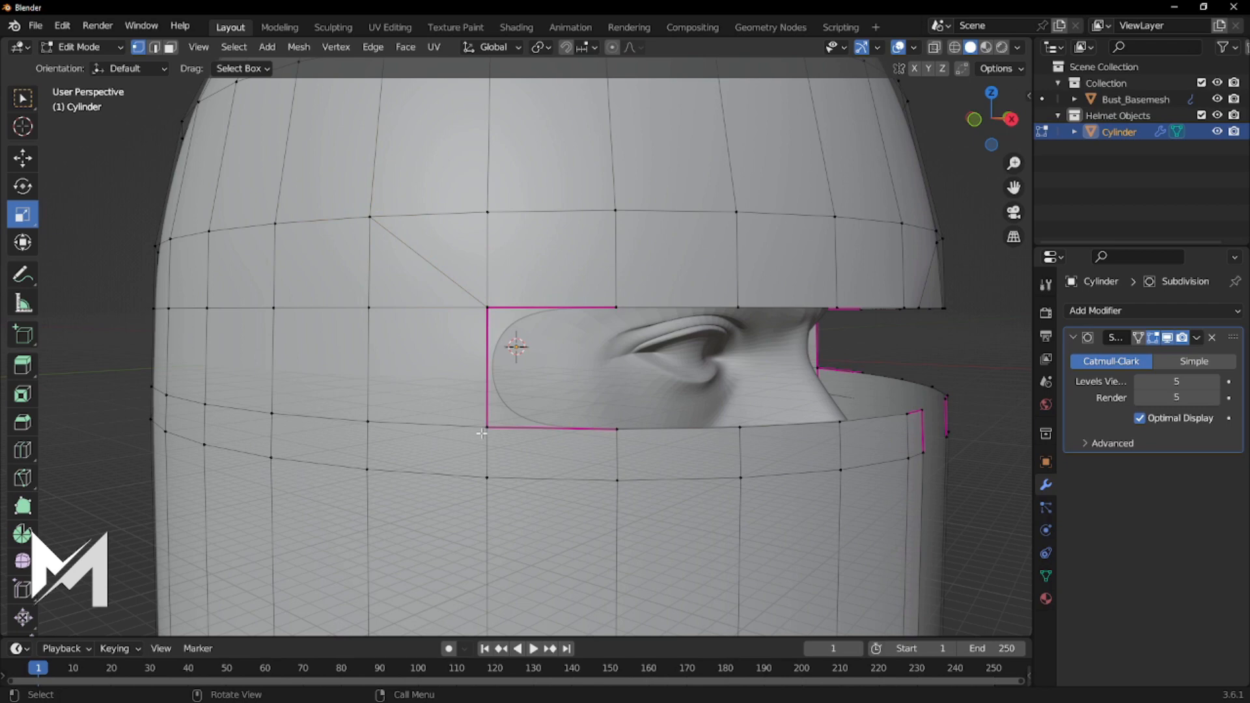
pyautogui.keyDown('shift'); pyautogui.click(365, 472); pyautogui.keyUp('shift')
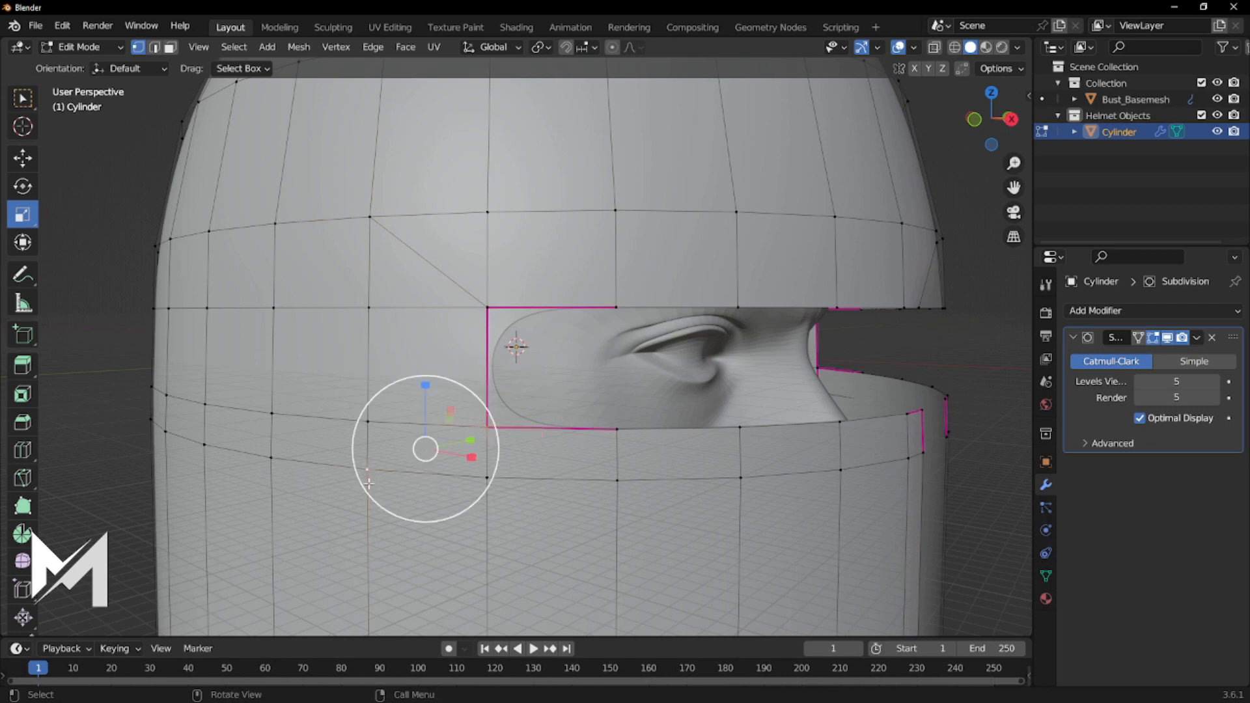
pyautogui.click(591, 266)
# Dissolve the two horizontal edges running back from the right slit's rear corners to the next vertical edge column.
pyautogui.press('2')
pyautogui.click(421, 305)
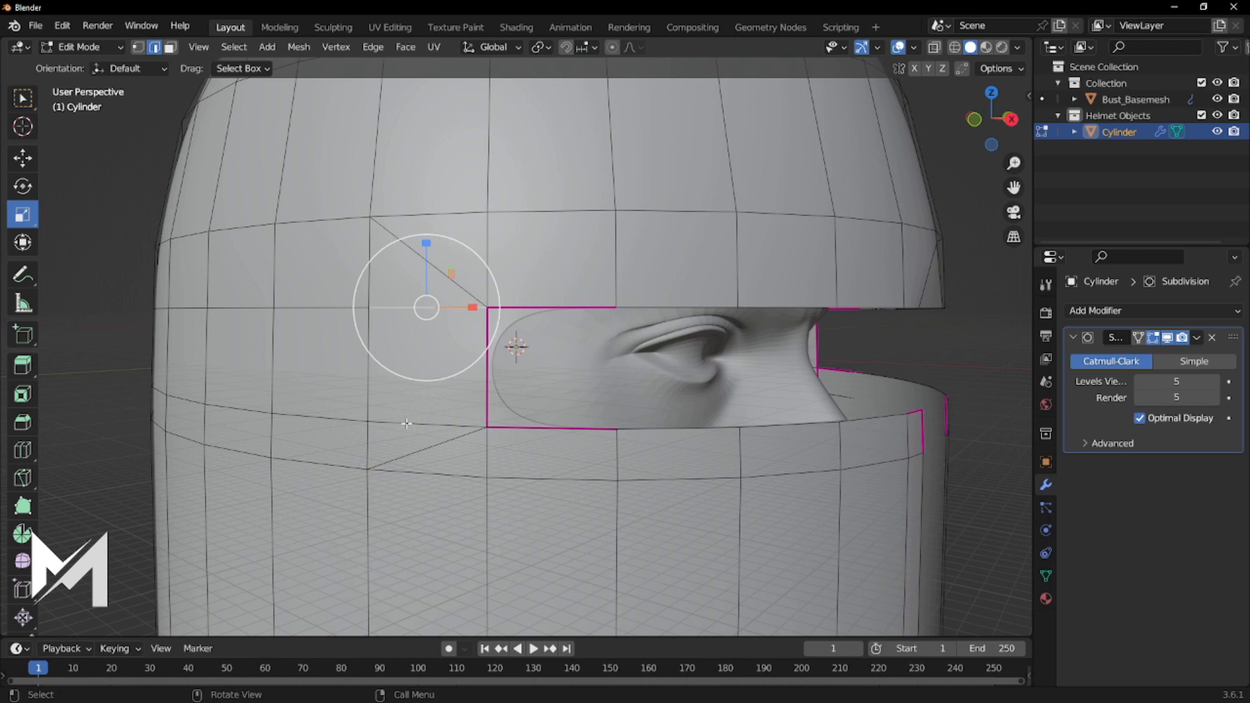
pyautogui.keyDown('shift'); pyautogui.click(406, 423); pyautogui.keyUp('shift')
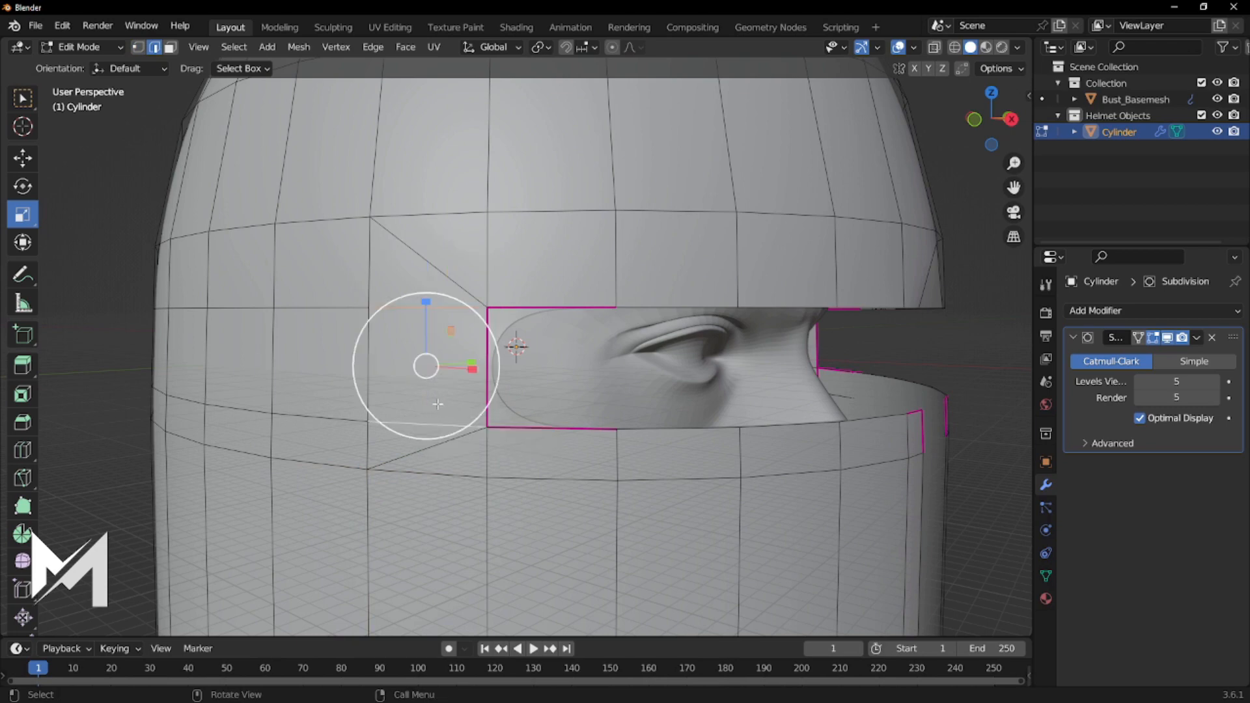
pyautogui.press('x')
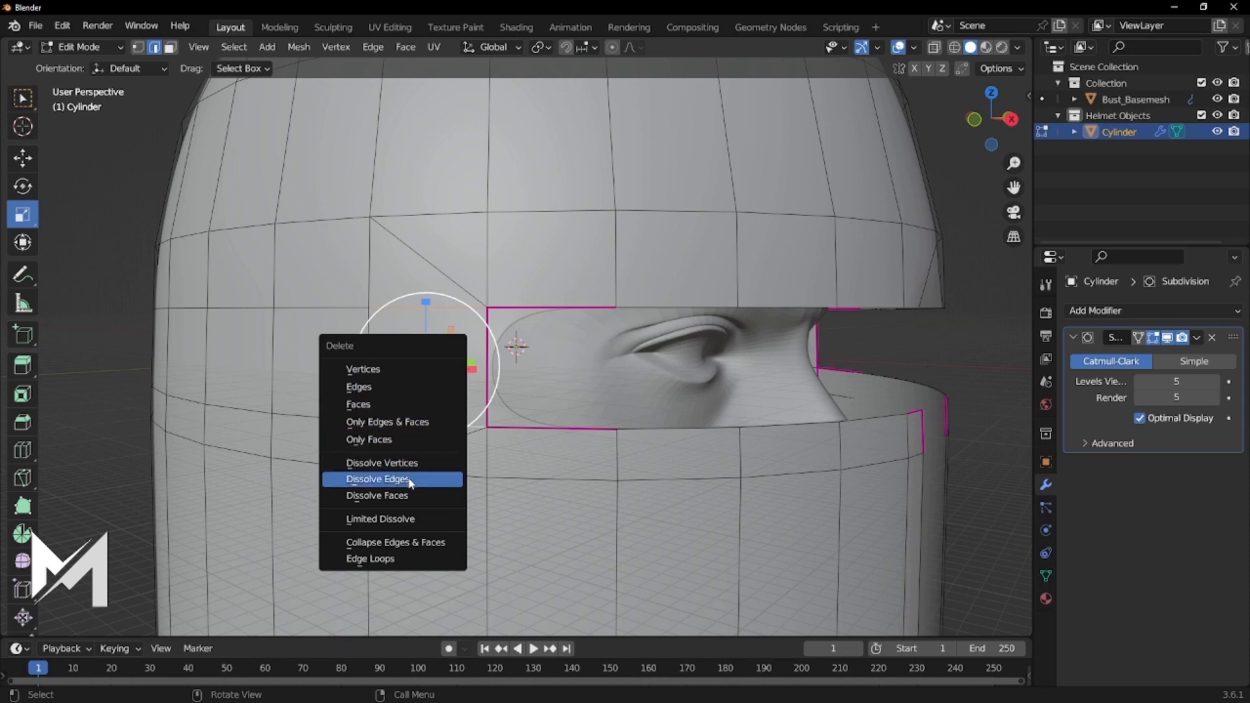
pyautogui.click(410, 479)
pyautogui.moveTo(584, 430); pyautogui.dragTo(594, 408, button='middle')
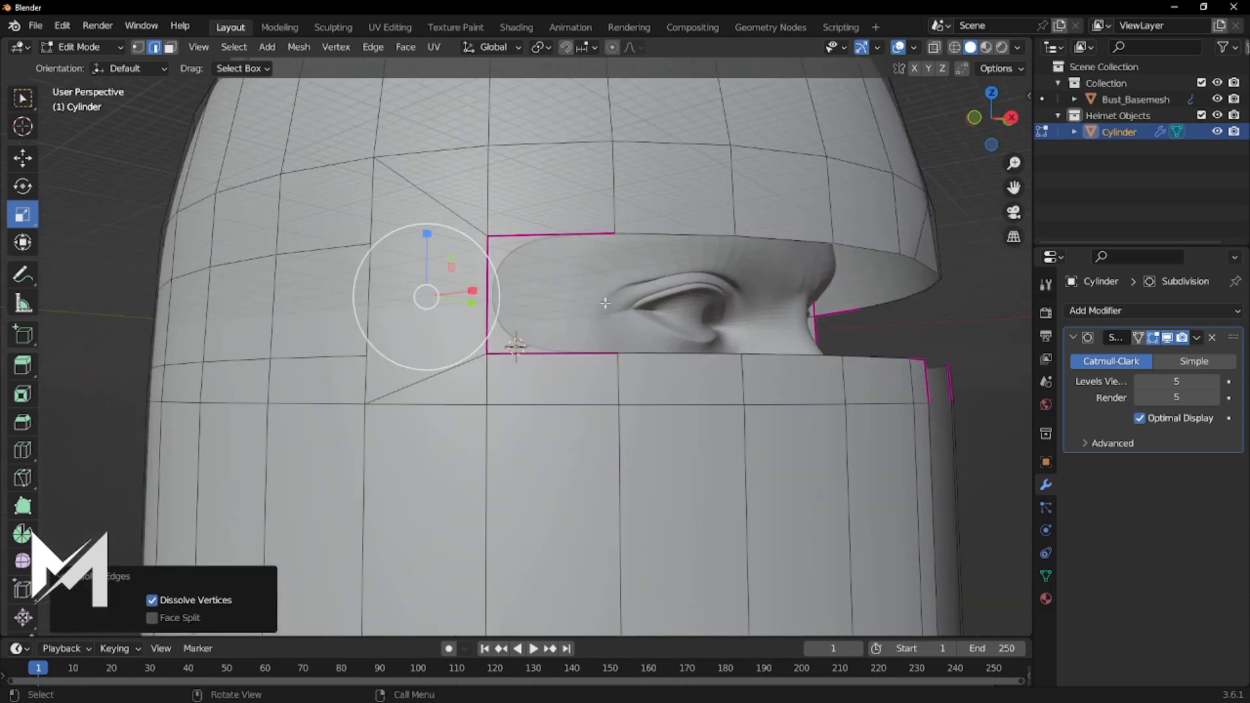
pyautogui.click(639, 308)
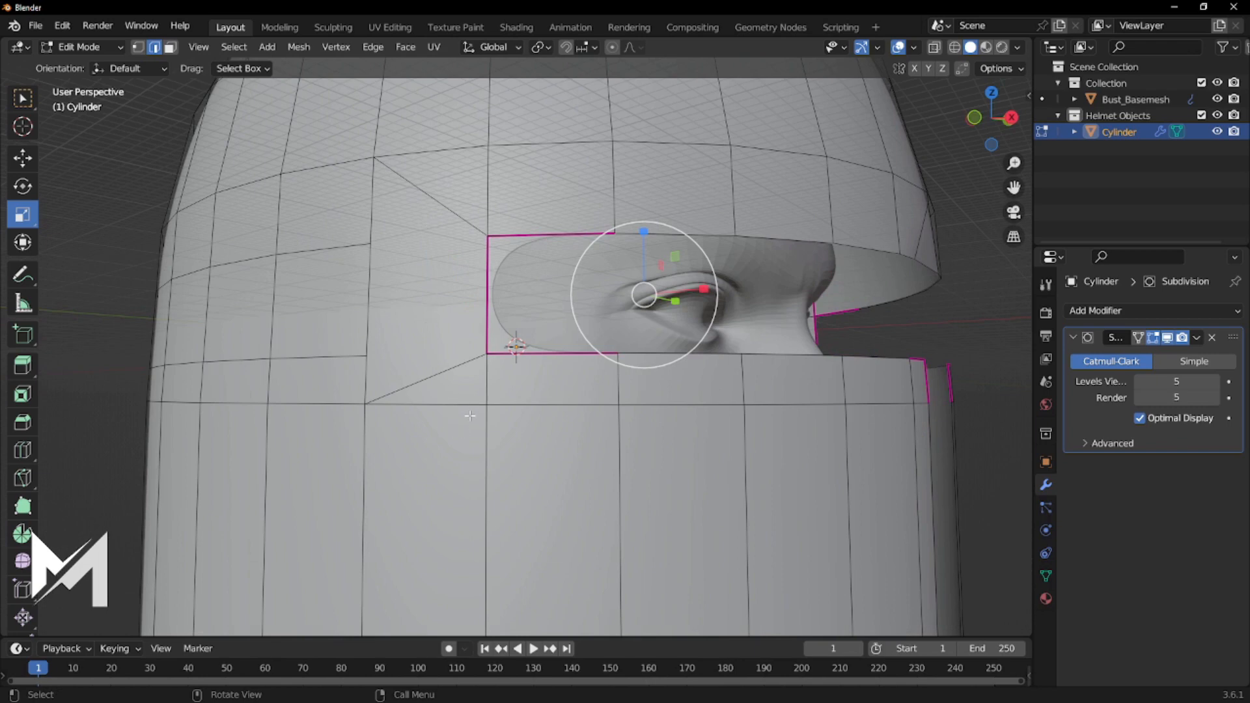
# Crease the two diagonal edges at the right slit's rear corners and return to Object Mode.
pyautogui.moveTo(474, 406); pyautogui.dragTo(459, 393, button='middle')
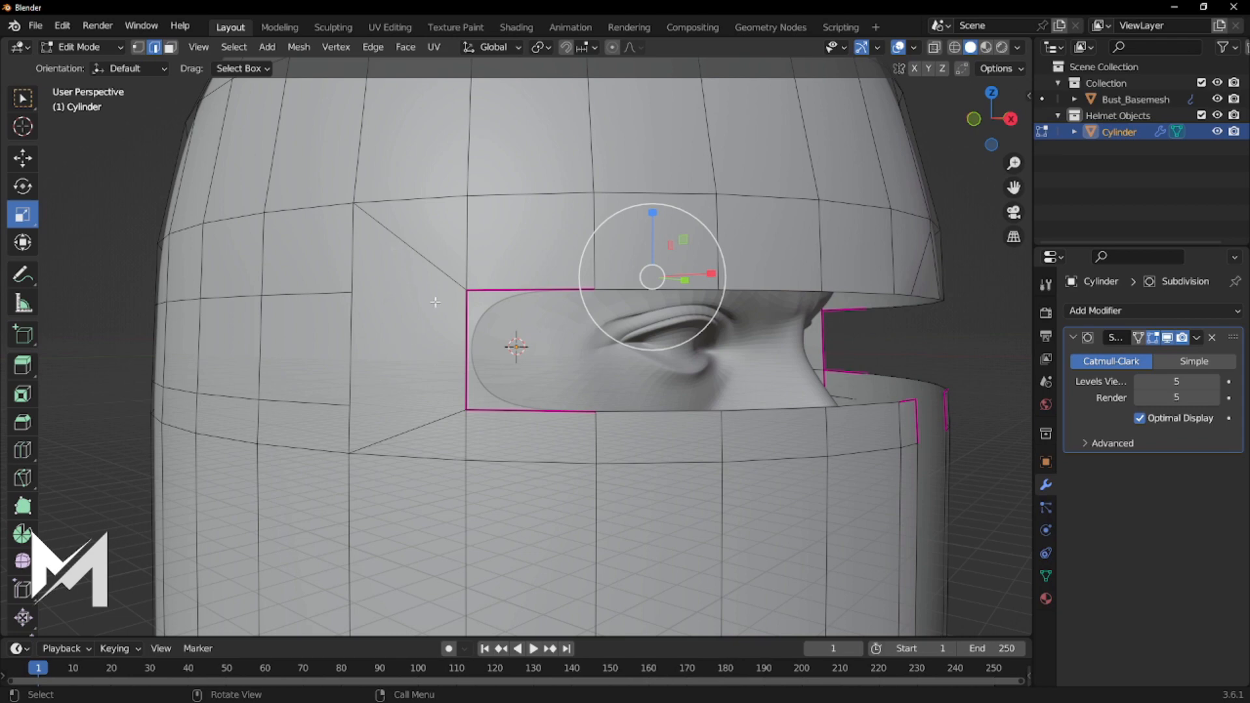
pyautogui.click(436, 265)
pyautogui.keyDown('shift'); pyautogui.click(417, 427); pyautogui.keyUp('shift')
pyautogui.hotkey('shift', 'e')
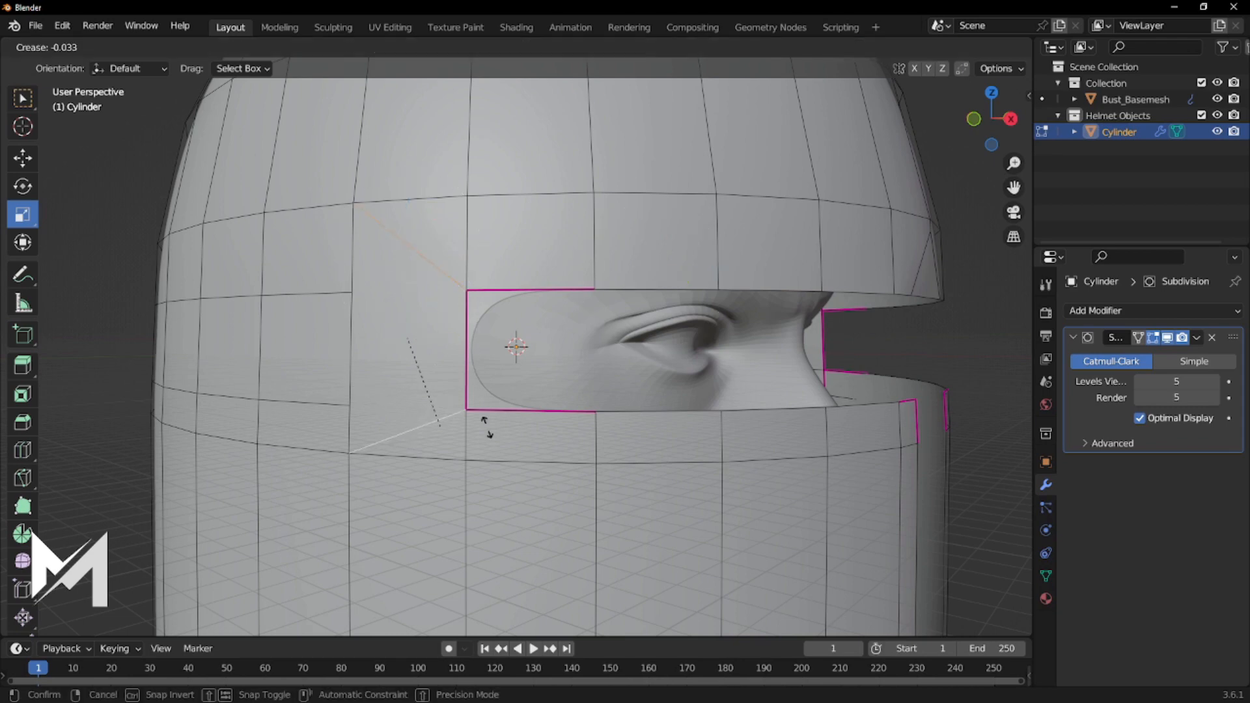
pyautogui.click(862, 395)
pyautogui.press('Tab')
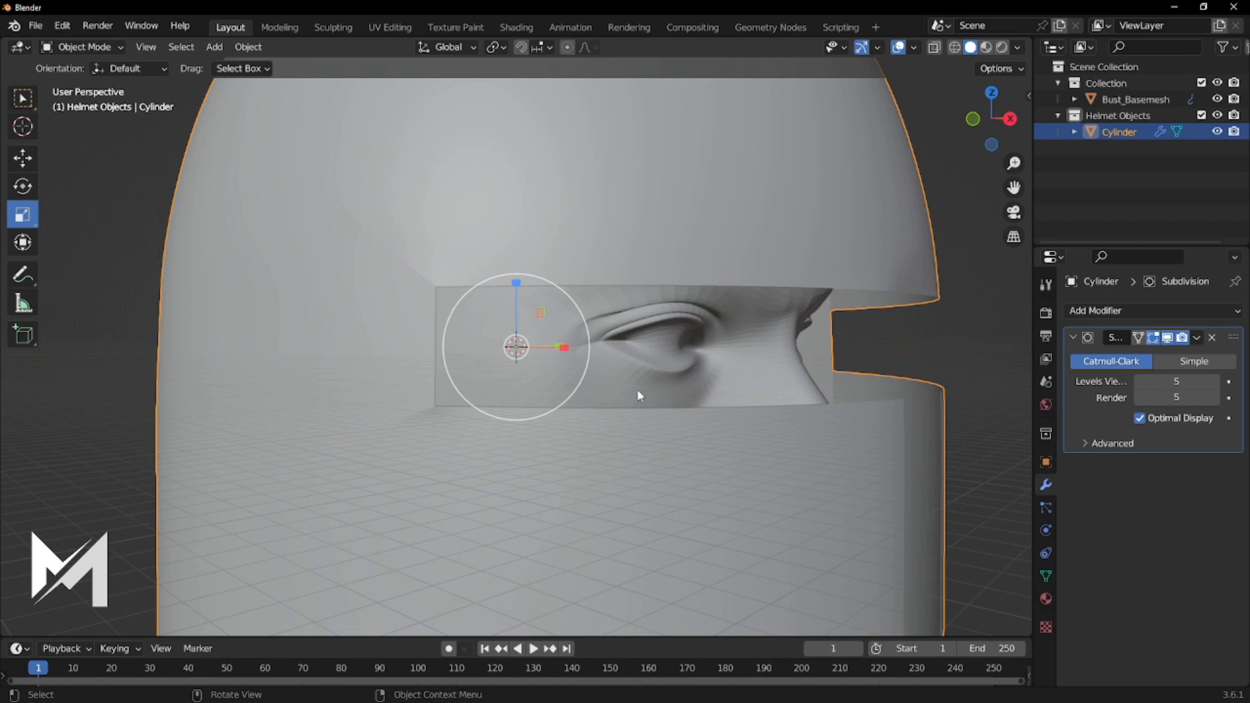
# Undo the diagonal creases, the dissolved horizontal edges and the diagonal vertex connections at the right slit's rear corners.
pyautogui.moveTo(555, 411); pyautogui.dragTo(531, 426, button='middle')
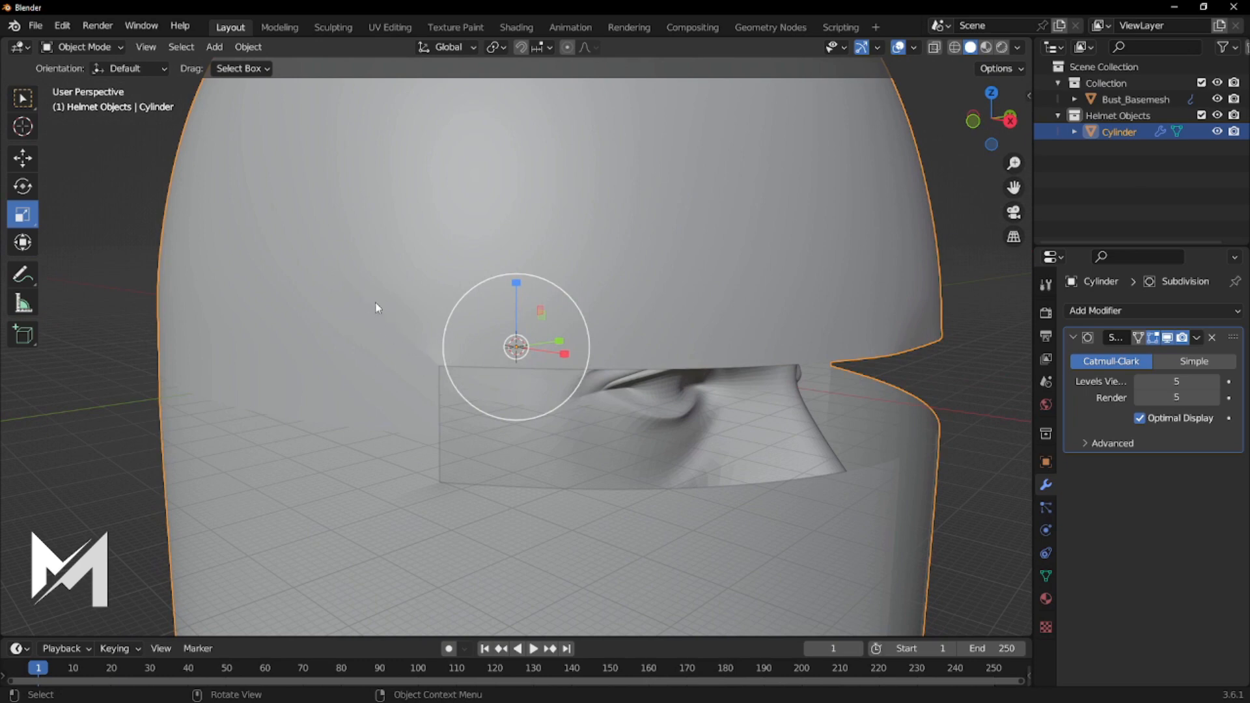
pyautogui.moveTo(445, 373); pyautogui.dragTo(744, 405, button='middle')
pyautogui.press('Tab')
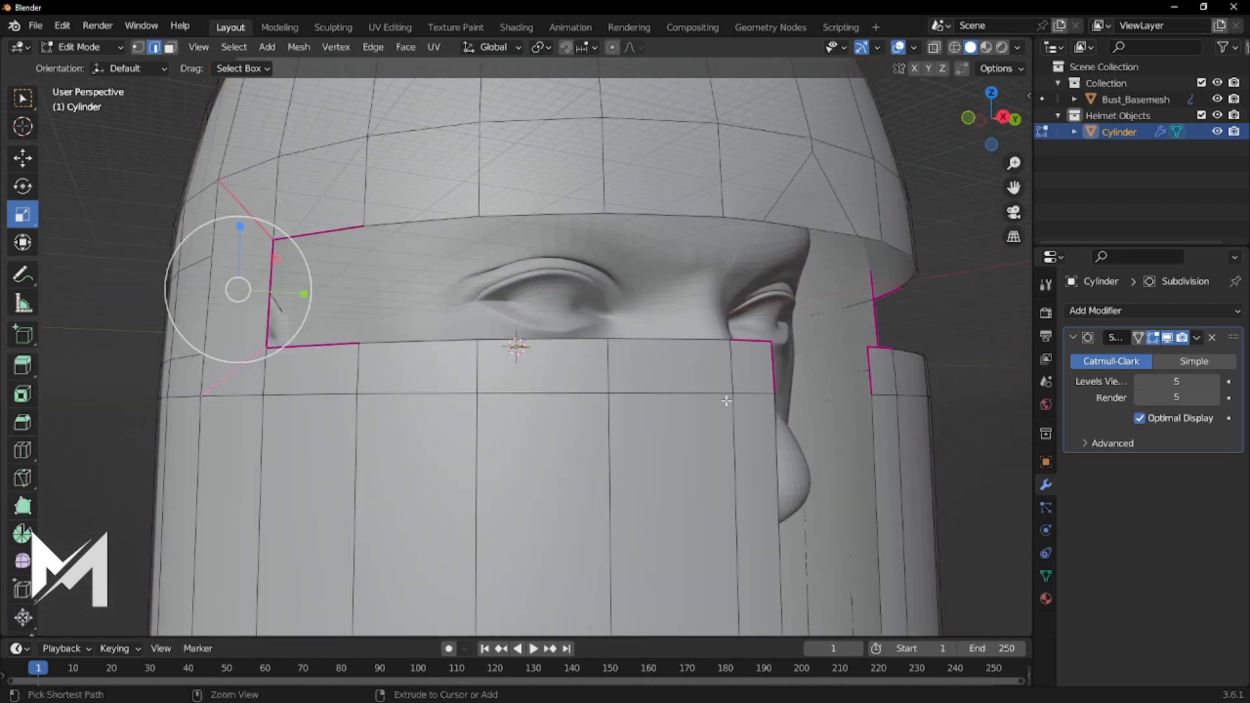
pyautogui.hotkey('ctrl', 'z')
pyautogui.hotkey('ctrl', 'z')
pyautogui.hotkey('ctrl', 'z')
pyautogui.hotkey('ctrl', 'z')
pyautogui.hotkey('ctrl', 'z')
pyautogui.hotkey('ctrl', 'z')
pyautogui.hotkey('ctrl', 'z')
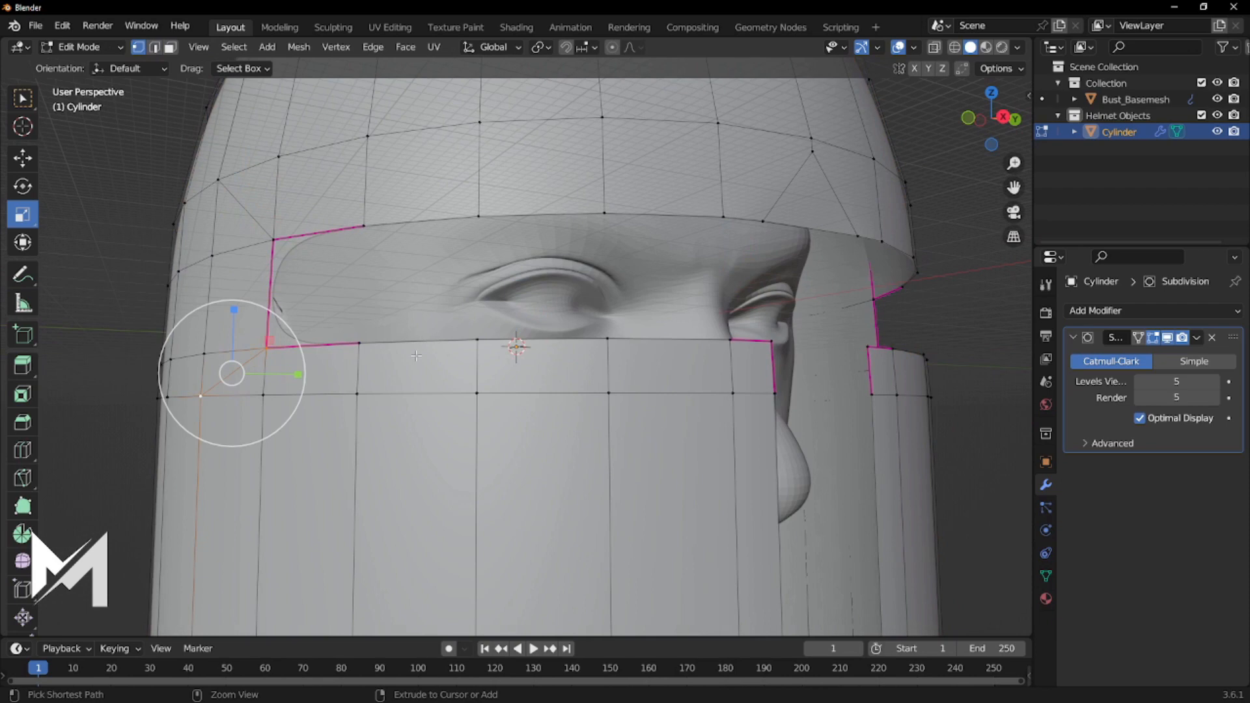
pyautogui.hotkey('ctrl', 'z')
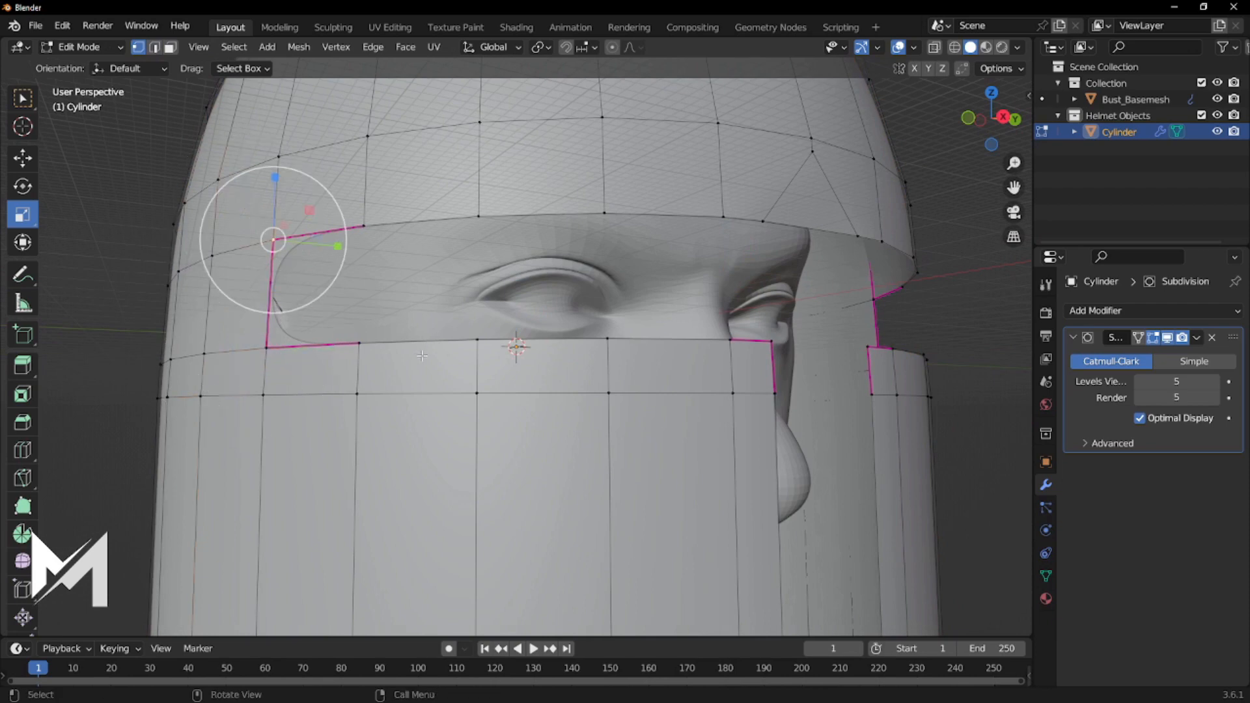
# Try to crease the vertical edges directly above and below the right slit's rear end with a factor of 1.000.
pyautogui.moveTo(419, 355); pyautogui.dragTo(616, 224, button='middle')
pyautogui.click(616, 224)
pyautogui.press('2')
pyautogui.click(517, 259)
pyautogui.keyDown('shift'); pyautogui.click(512, 449); pyautogui.keyUp('shift')
pyautogui.hotkey('shift', 'e')
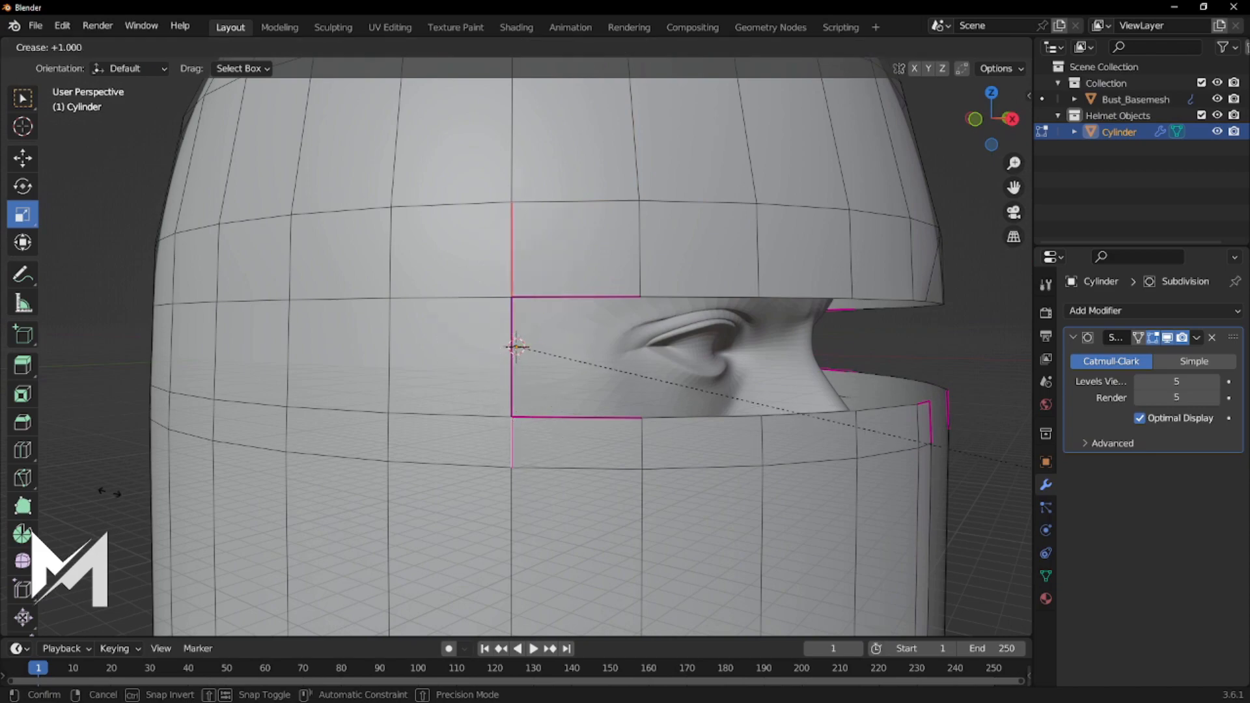
pyautogui.click(698, 424)
pyautogui.moveTo(889, 431); pyautogui.dragTo(844, 416, button='middle')
pyautogui.moveTo(531, 394); pyautogui.dragTo(555, 391, button='middle')
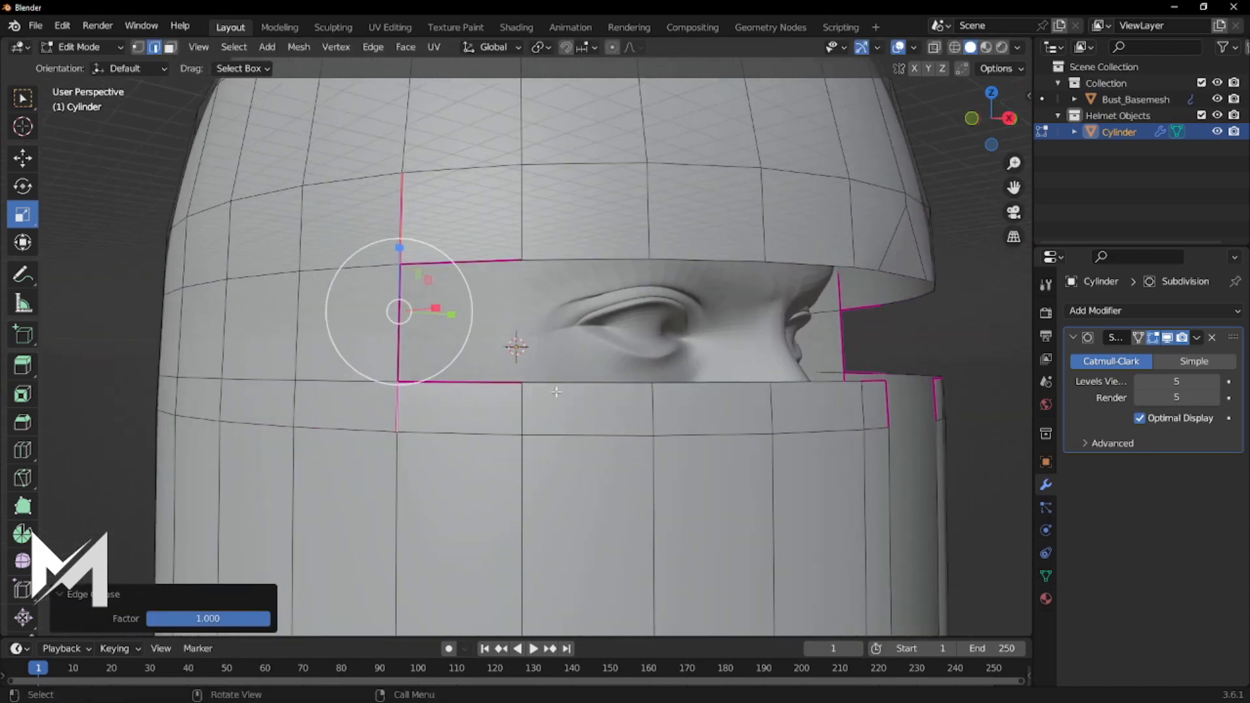
pyautogui.hotkey('ctrl', 'z')
# Crease the two horizontal edges running back from the right slit's rear corners with a factor of 1.000.
pyautogui.click(397, 409)
pyautogui.click(399, 211)
pyautogui.click(331, 268)
pyautogui.keyDown('shift'); pyautogui.click(332, 380); pyautogui.keyUp('shift')
pyautogui.hotkey('shift', 'e')
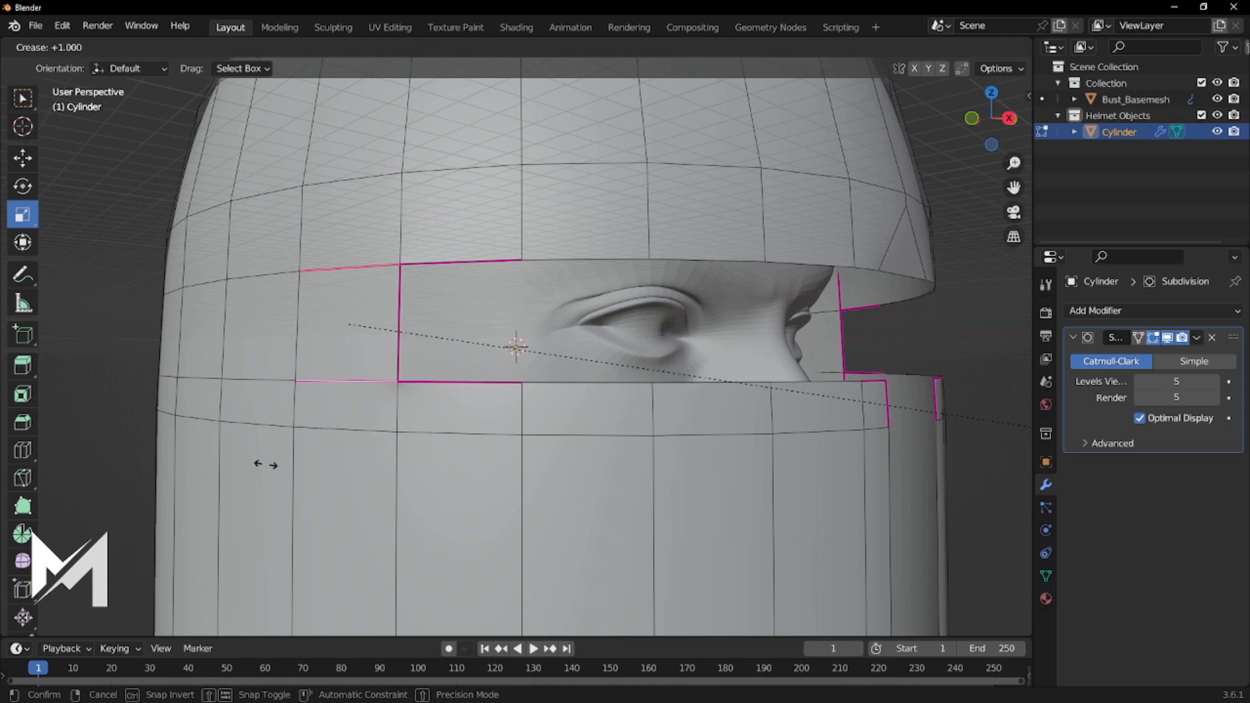
pyautogui.click(258, 466)
pyautogui.moveTo(567, 408); pyautogui.dragTo(555, 408, button='middle')
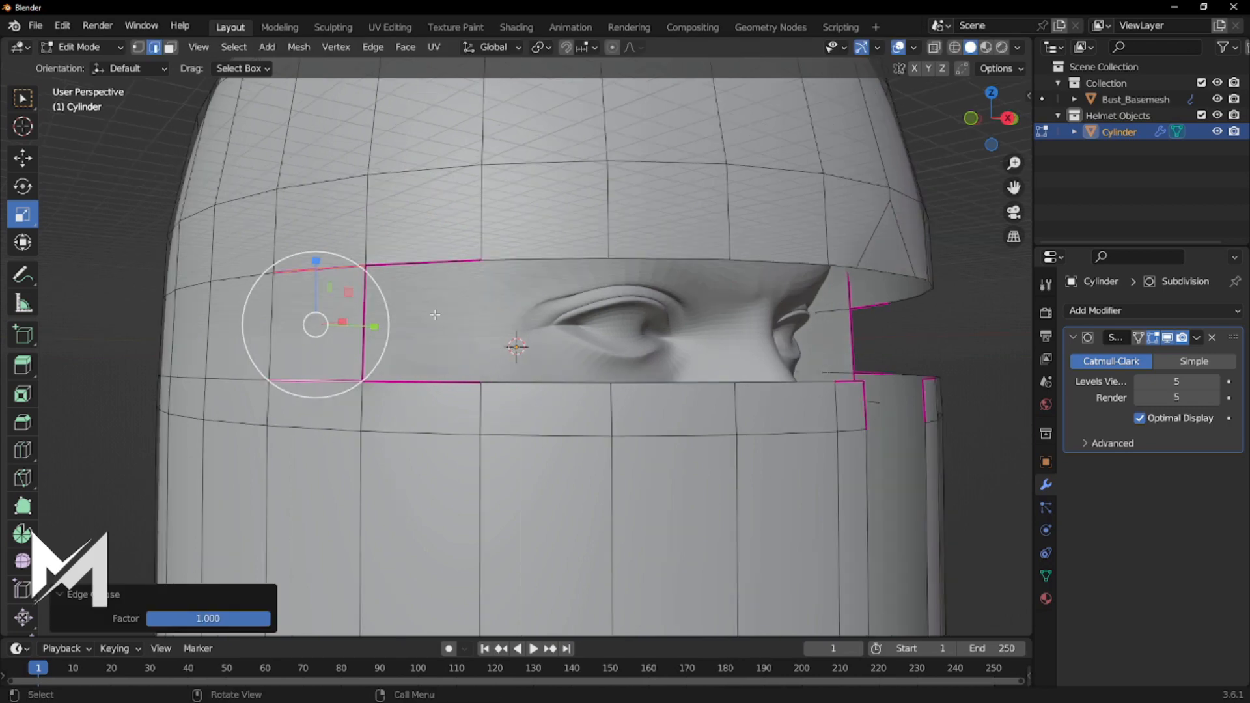
# Try to remove the crease from the vertical edge at the right slit's rear end.
pyautogui.click(436, 315)
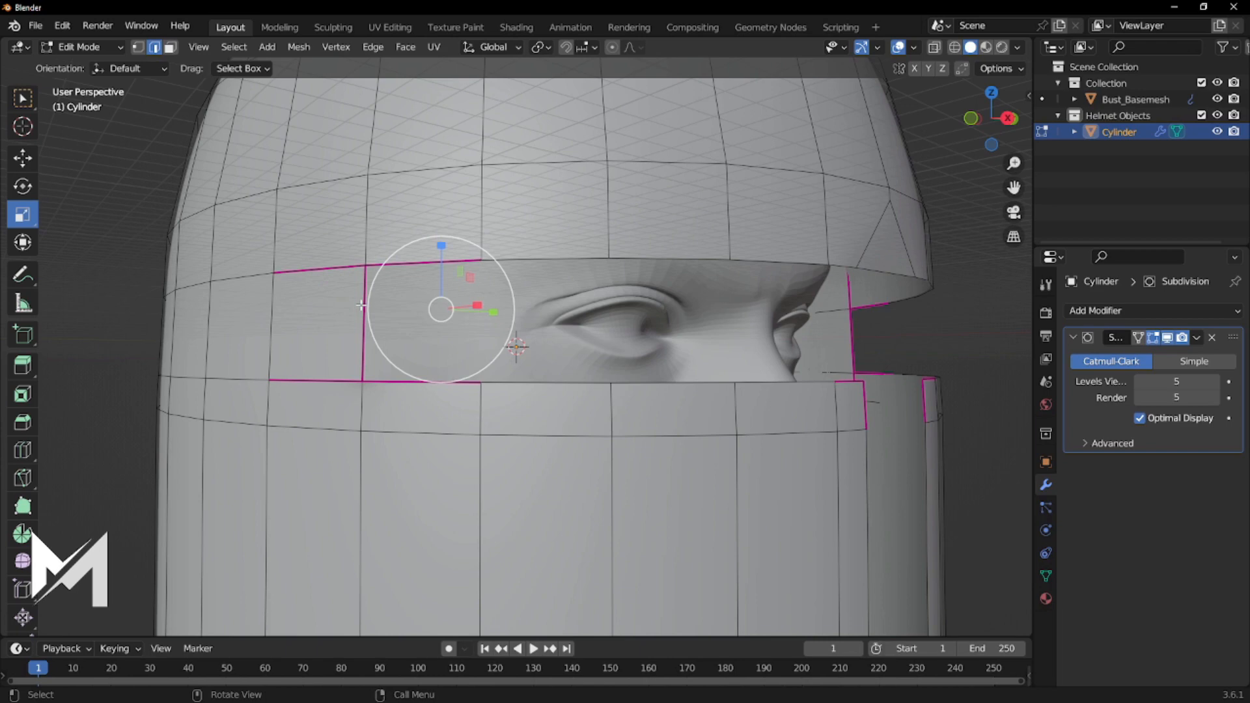
pyautogui.click(361, 305)
pyautogui.hotkey('shift', 'e')
pyautogui.click(327, 284)
pyautogui.moveTo(207, 619); pyautogui.dragTo(81, 619)
pyautogui.click(420, 408)
pyautogui.press('Tab')
pyautogui.moveTo(420, 409); pyautogui.dragTo(592, 419, button='middle')
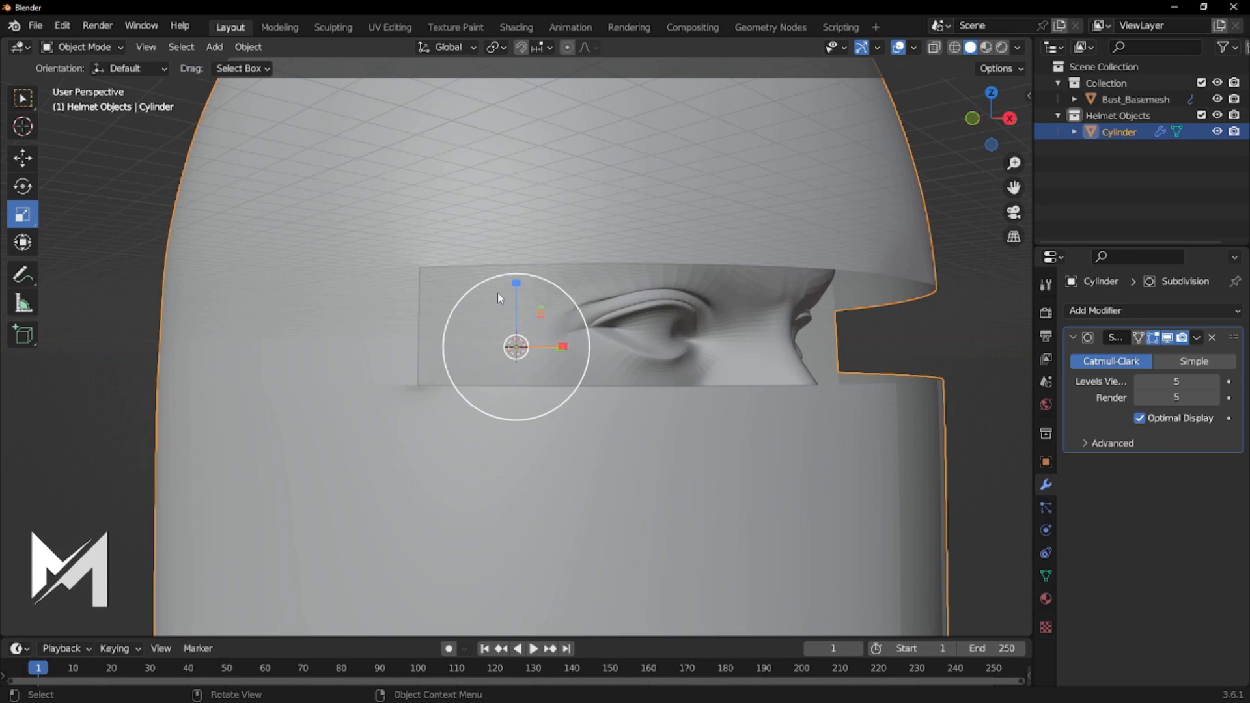
pyautogui.press('Tab')
pyautogui.hotkey('ctrl', 'z')
pyautogui.hotkey('ctrl', 'z')
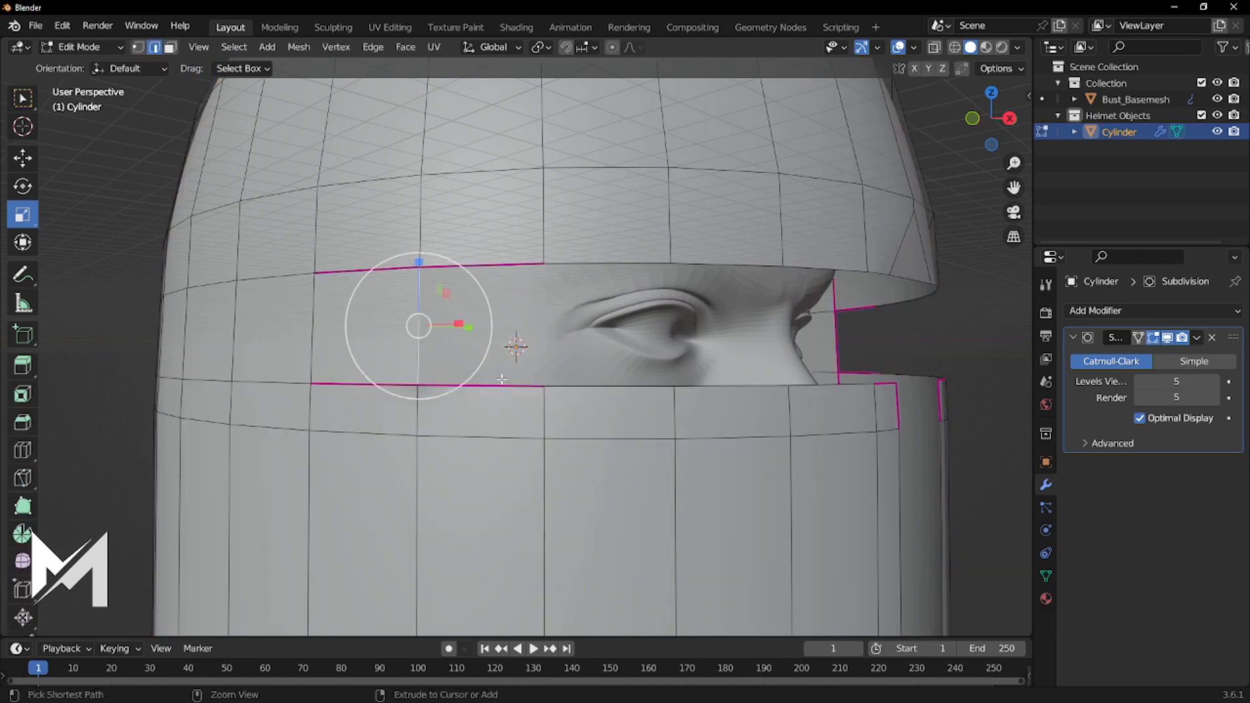
# Examine the helmet's smoothed surface and visor opening from the front in Object Mode.
pyautogui.click(658, 412)
pyautogui.press('Tab')
pyautogui.moveTo(714, 431); pyautogui.dragTo(638, 352, button='middle')
pyautogui.scroll(-4, 646, 420)
pyautogui.scroll(-2, 630, 341)
pyautogui.moveTo(588, 419)
pyautogui.mouseDown(button='middle')
pyautogui.moveTo(594, 451)
pyautogui.moveTo(533, 412)
pyautogui.moveTo(648, 410)
pyautogui.moveTo(592, 423)
pyautogui.moveTo(604, 418)
pyautogui.mouseUp(button='middle')
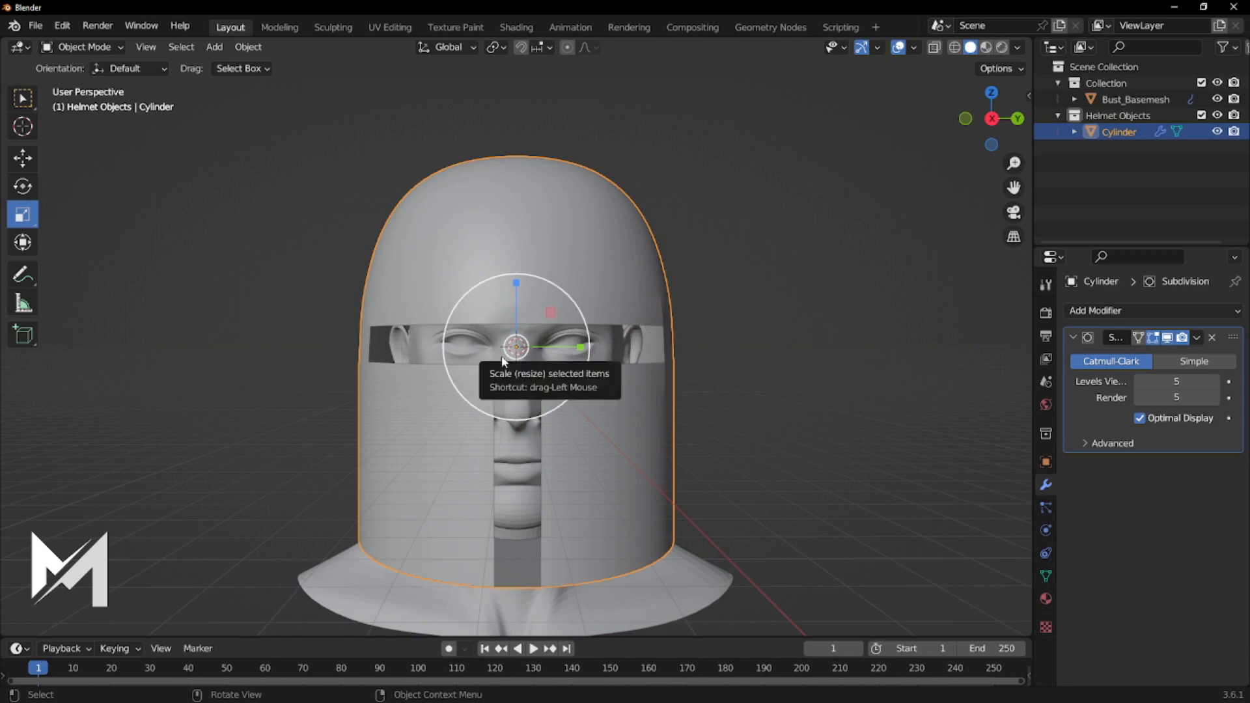
pyautogui.moveTo(613, 349); pyautogui.dragTo(527, 372, button='middle')
pyautogui.scroll(2, 526, 371)
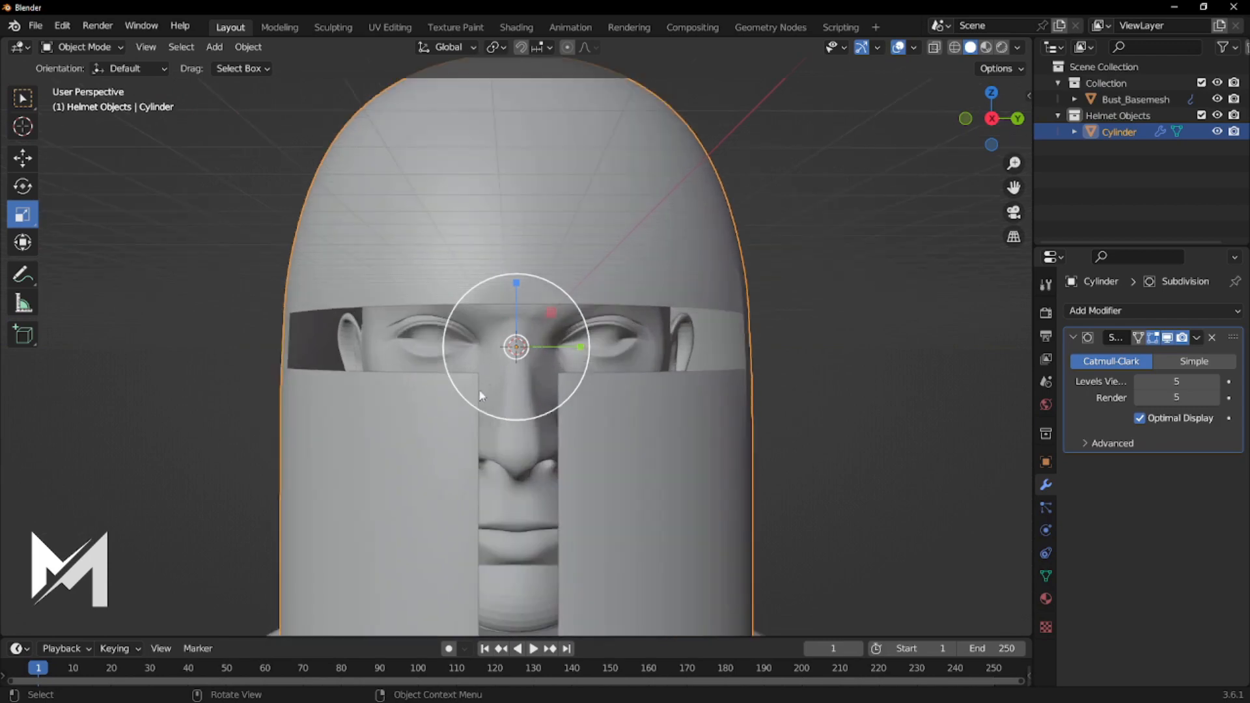
pyautogui.scroll(-3, 579, 499)
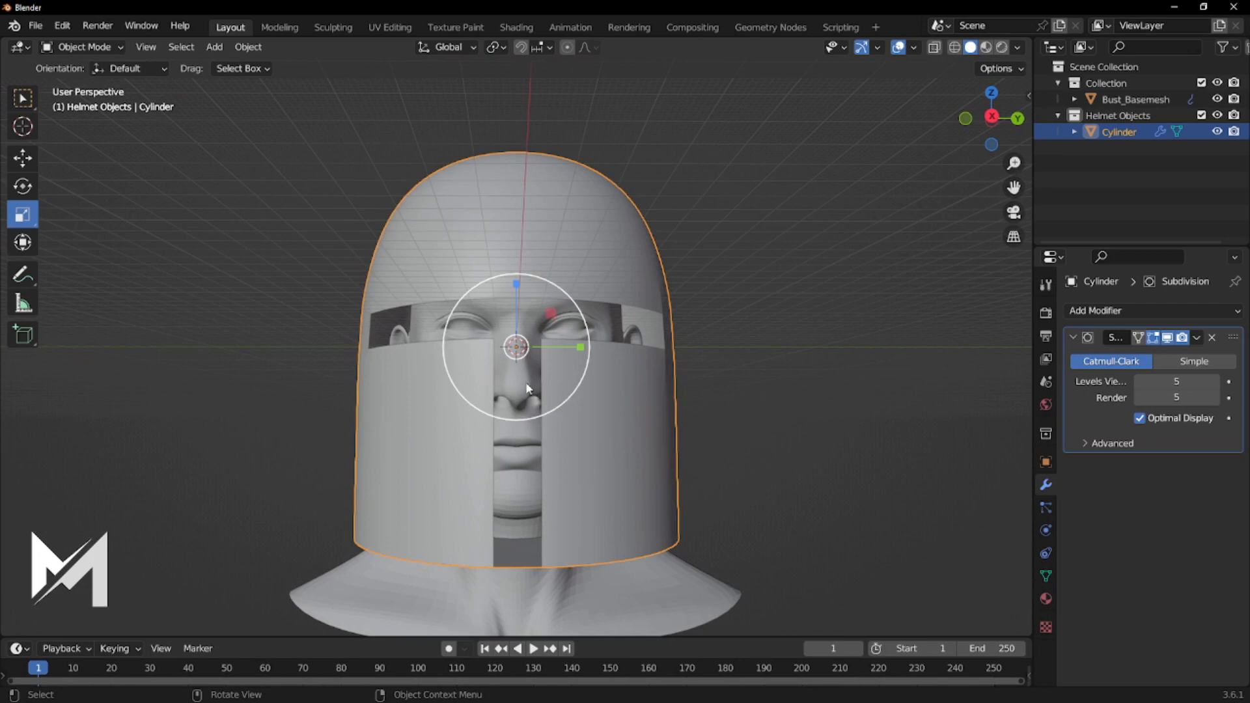
pyautogui.moveTo(695, 413); pyautogui.dragTo(625, 410, button='middle')
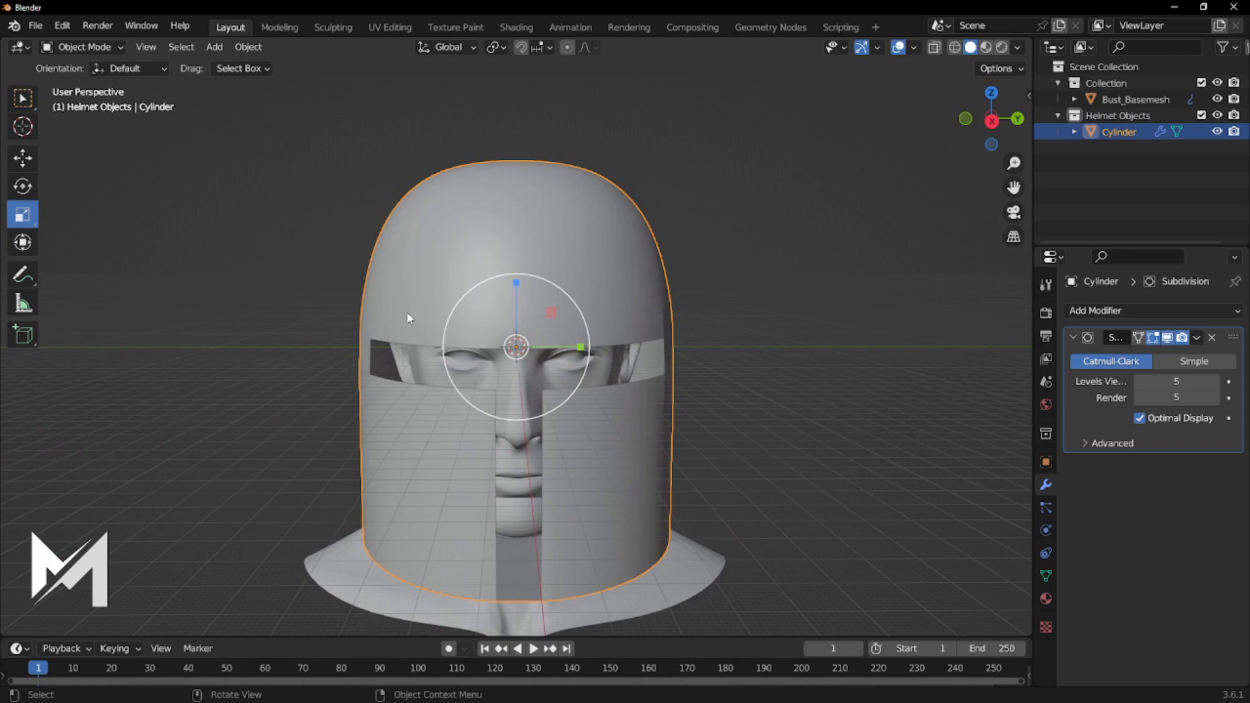
# Merge the two middle vertices on the slit's upper edge at their center.
pyautogui.press('Tab')
pyautogui.moveTo(432, 300); pyautogui.dragTo(466, 270, button='middle')
pyautogui.scroll(2, 458, 294)
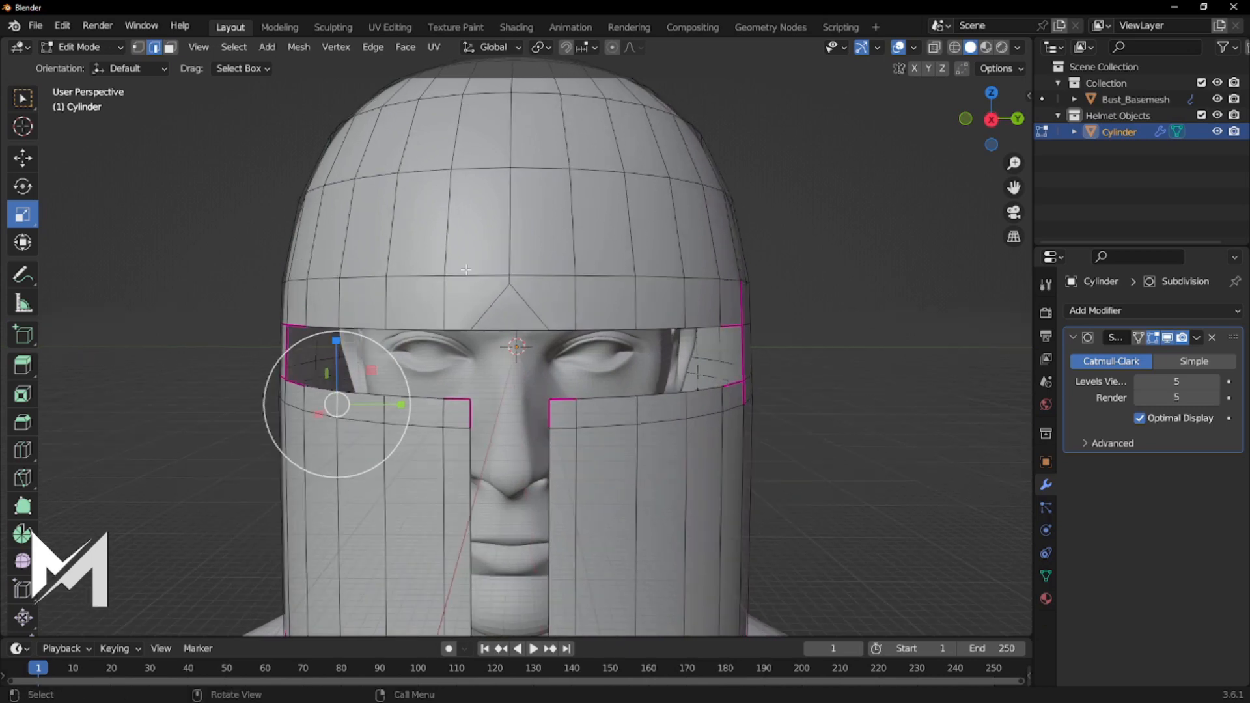
pyautogui.scroll(2, 513, 303)
pyautogui.press('1')
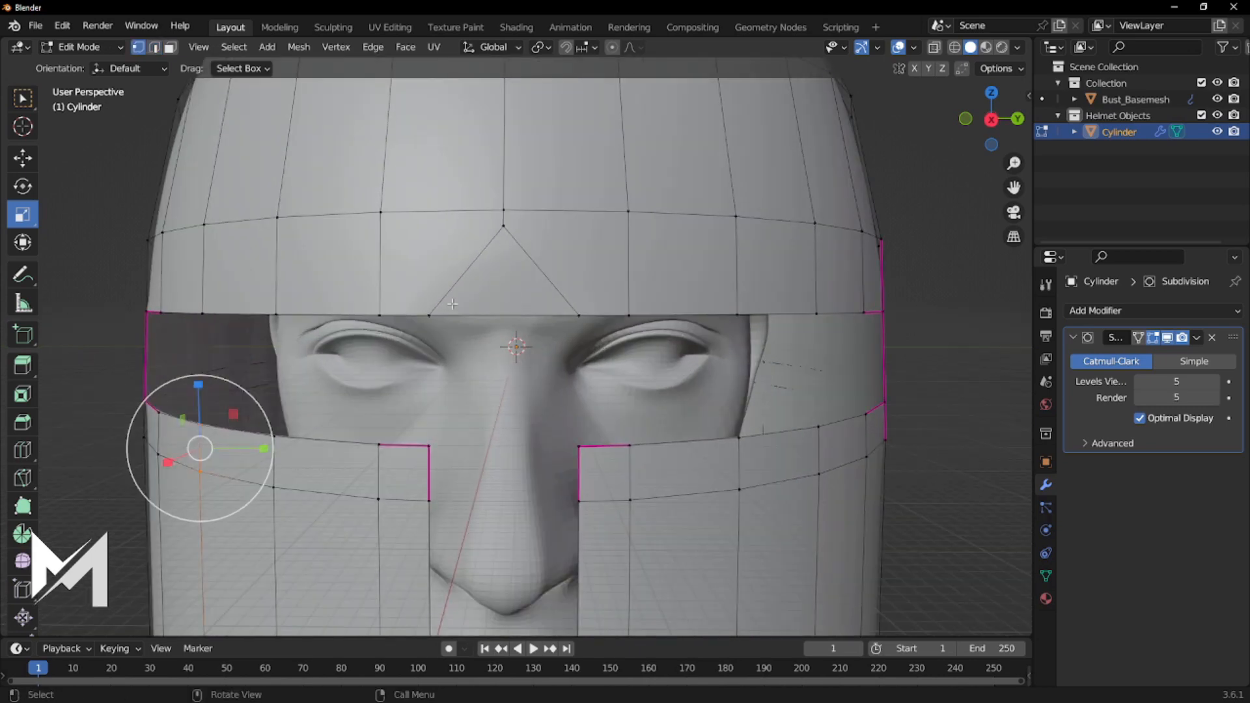
pyautogui.click(429, 313)
pyautogui.keyDown('shift'); pyautogui.click(579, 315); pyautogui.keyUp('shift')
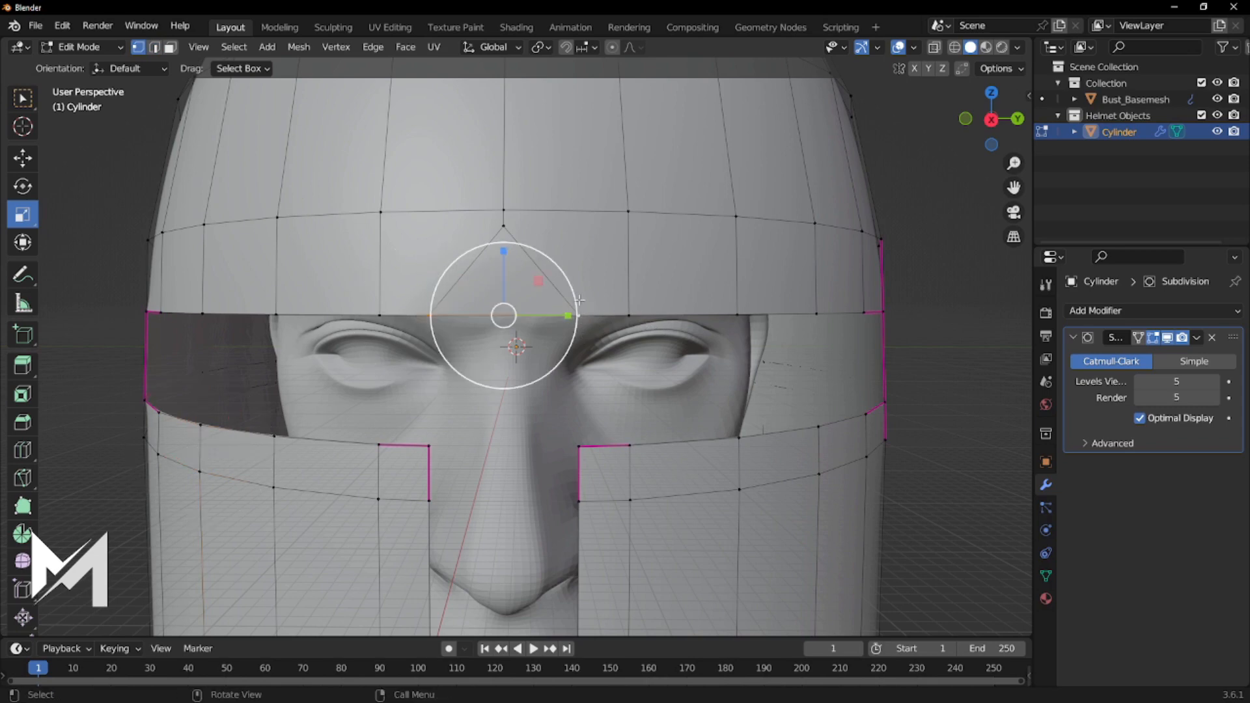
pyautogui.press('m')
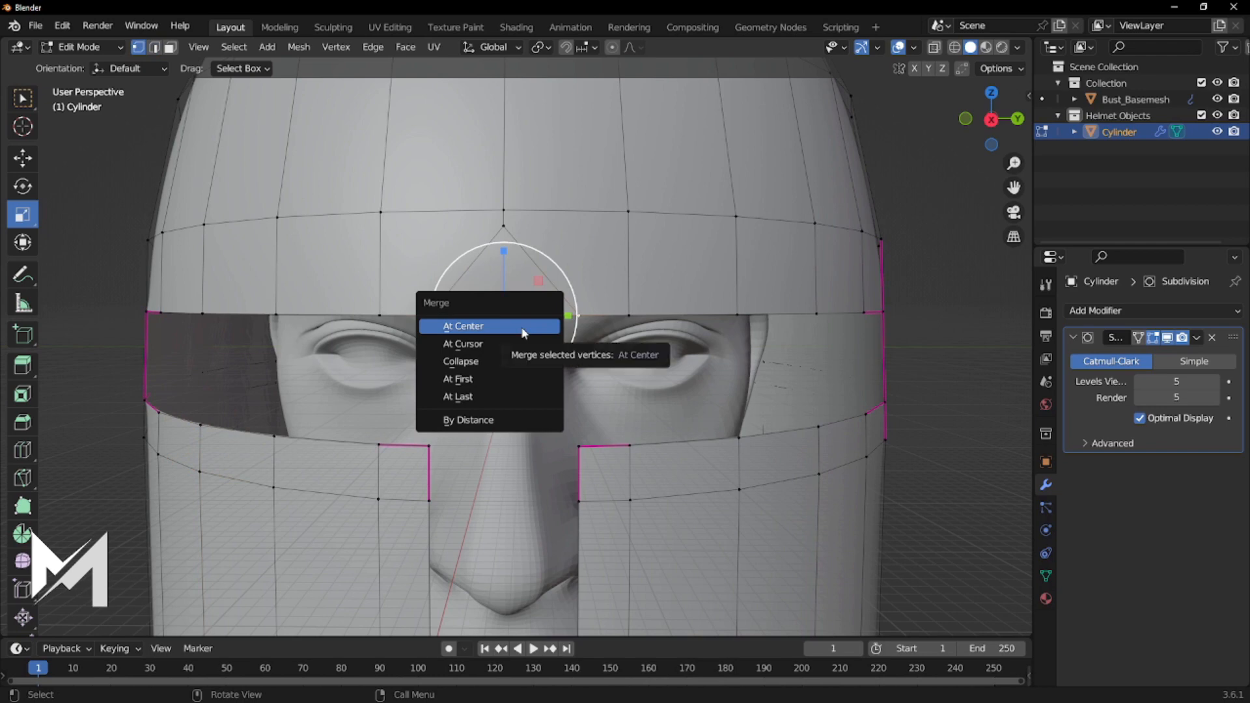
pyautogui.click(522, 327)
pyautogui.moveTo(522, 327); pyautogui.dragTo(716, 364, button='middle')
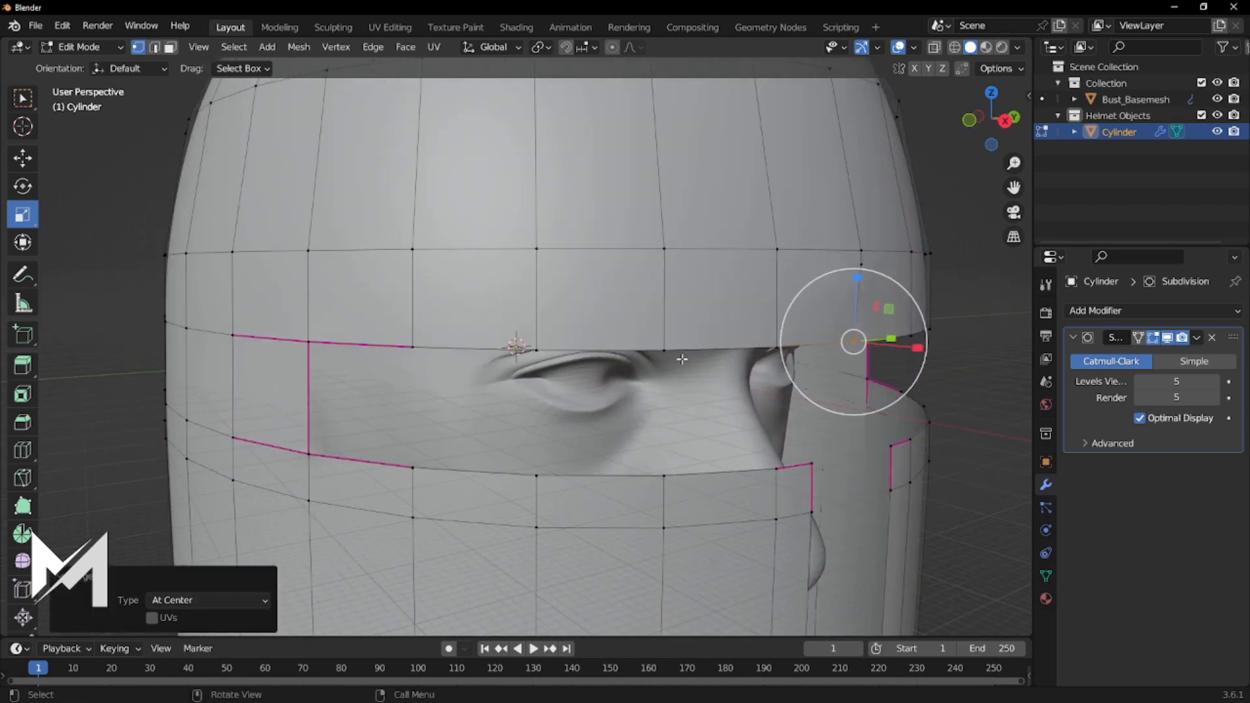
# Move the merged vertex slightly forward along the X axis to follow the helmet's front curve.
pyautogui.click(22, 158)
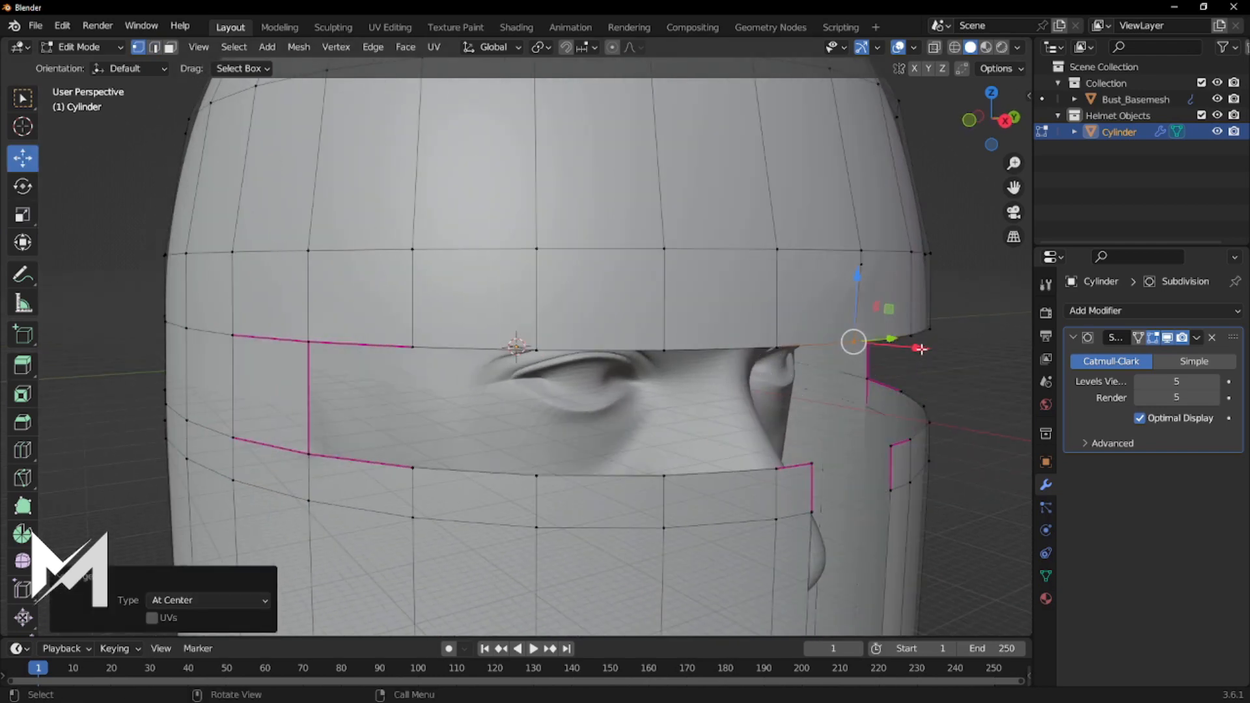
pyautogui.moveTo(921, 348); pyautogui.dragTo(930, 349)
pyautogui.moveTo(923, 389); pyautogui.dragTo(901, 389, button='middle')
pyautogui.click(943, 377)
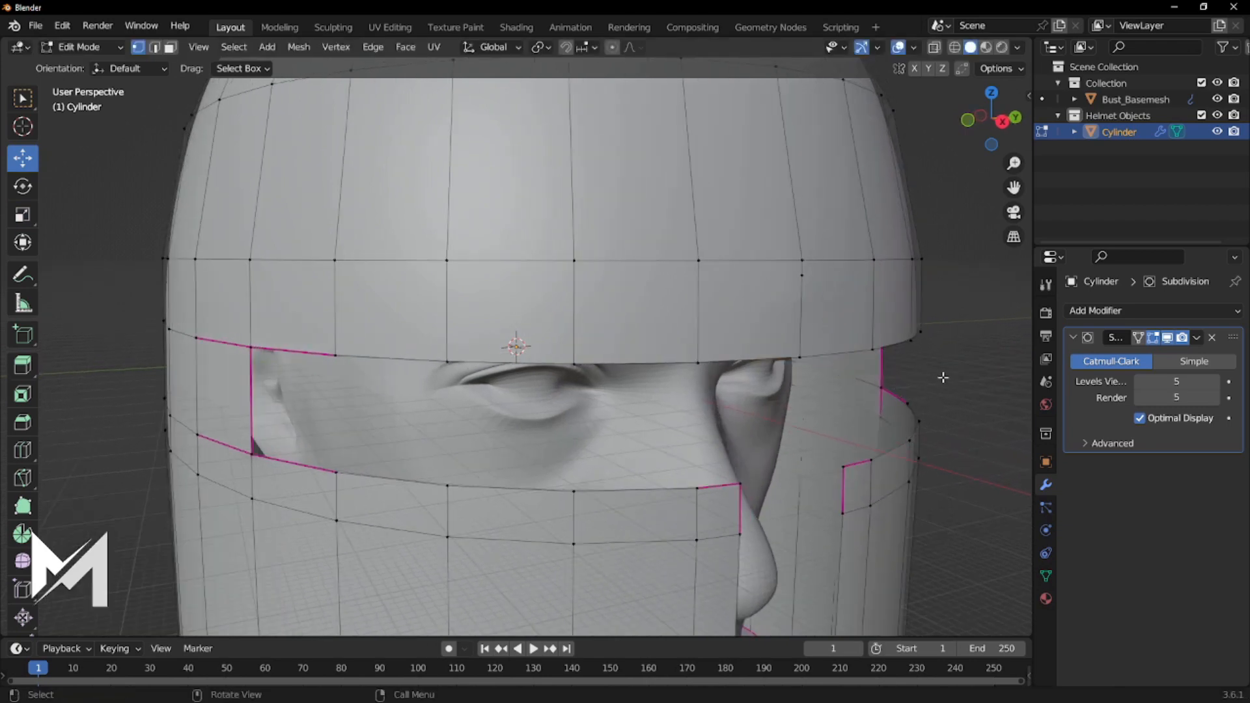
# Try to delete the extra vertex just below the horizontal loop above the slit's center.
pyautogui.click(805, 276)
pyautogui.press('x')
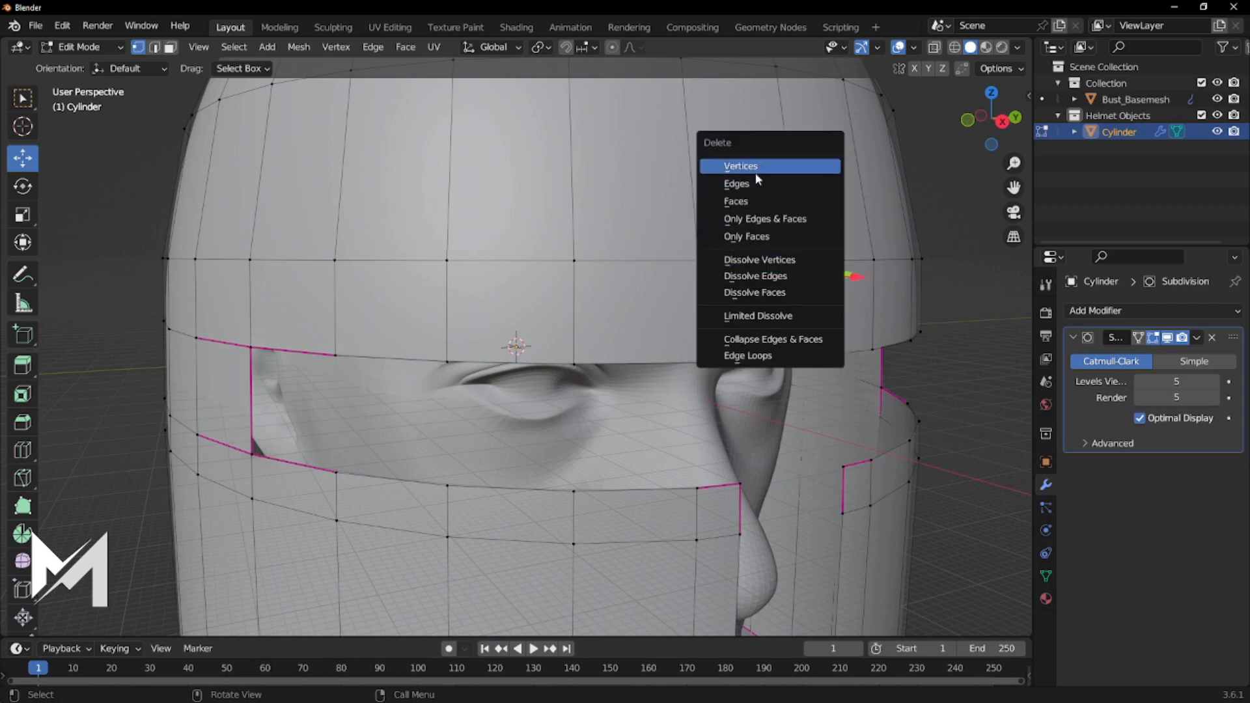
pyautogui.click(755, 173)
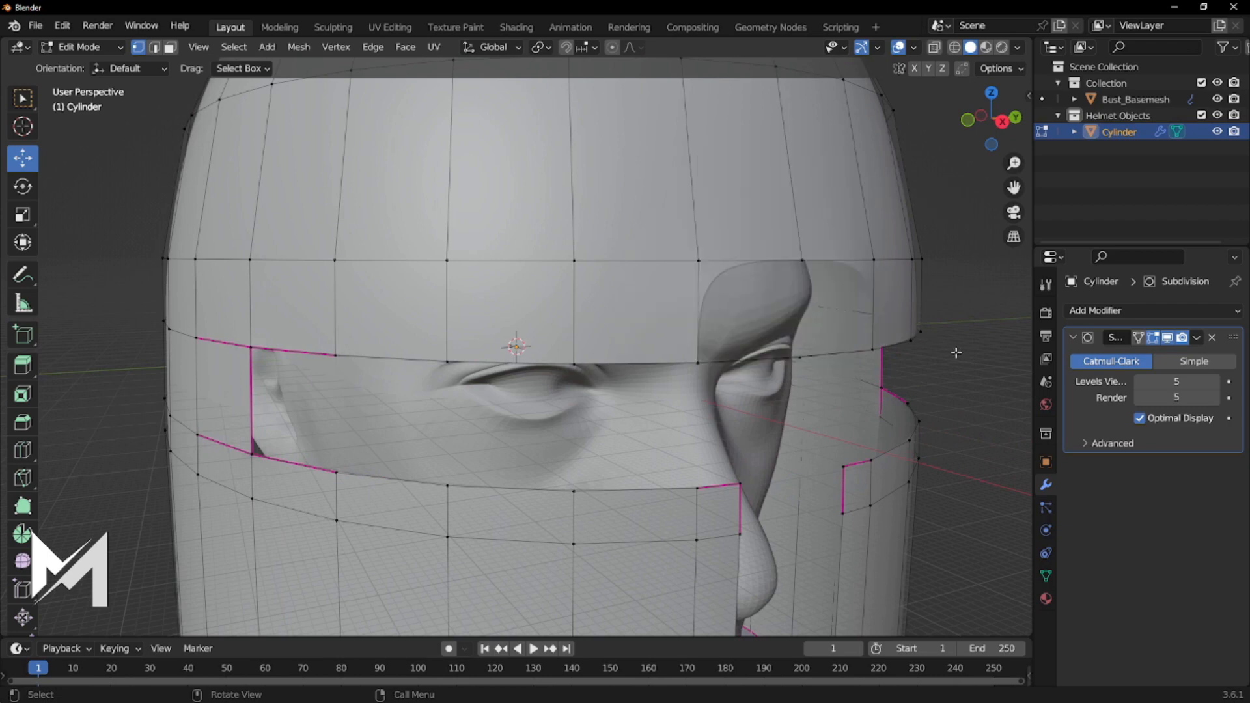
pyautogui.hotkey('ctrl', 'z')
# Dissolve the extra vertex on the center vertical edge above the slit and return to Object Mode.
pyautogui.press('x')
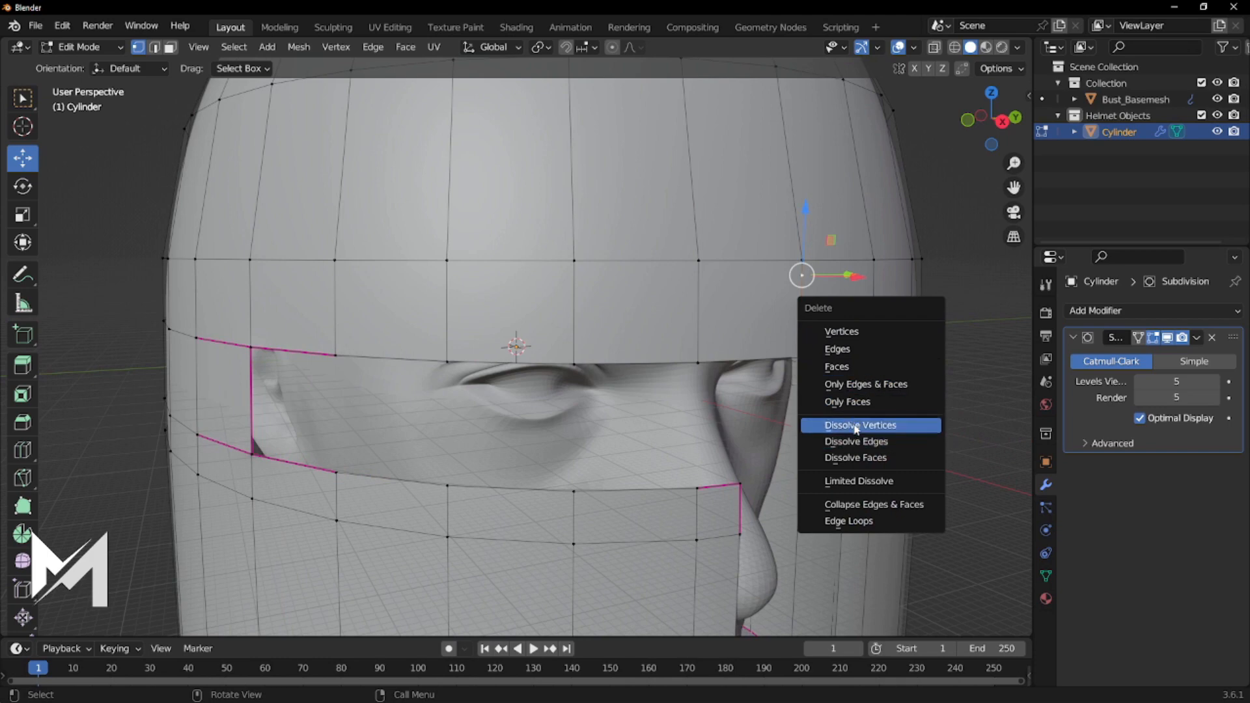
pyautogui.click(857, 427)
pyautogui.moveTo(979, 363); pyautogui.dragTo(784, 373, button='middle')
pyautogui.press('Tab')
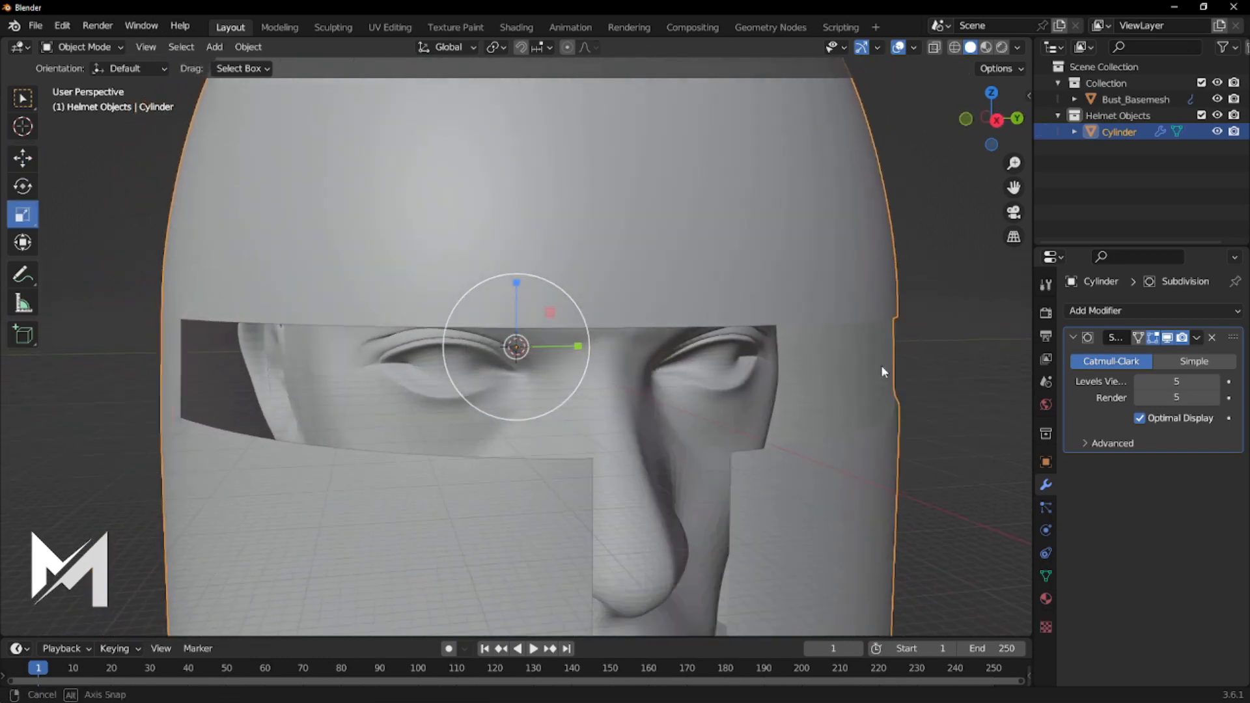
# Move the center vertex of the slit's upper edge further forward along the X axis and return to Object Mode.
pyautogui.press('Tab')
pyautogui.click(781, 377)
pyautogui.moveTo(830, 389); pyautogui.dragTo(890, 404)
pyautogui.click(947, 396)
pyautogui.press('Tab')
pyautogui.moveTo(948, 395); pyautogui.dragTo(873, 377, button='middle')
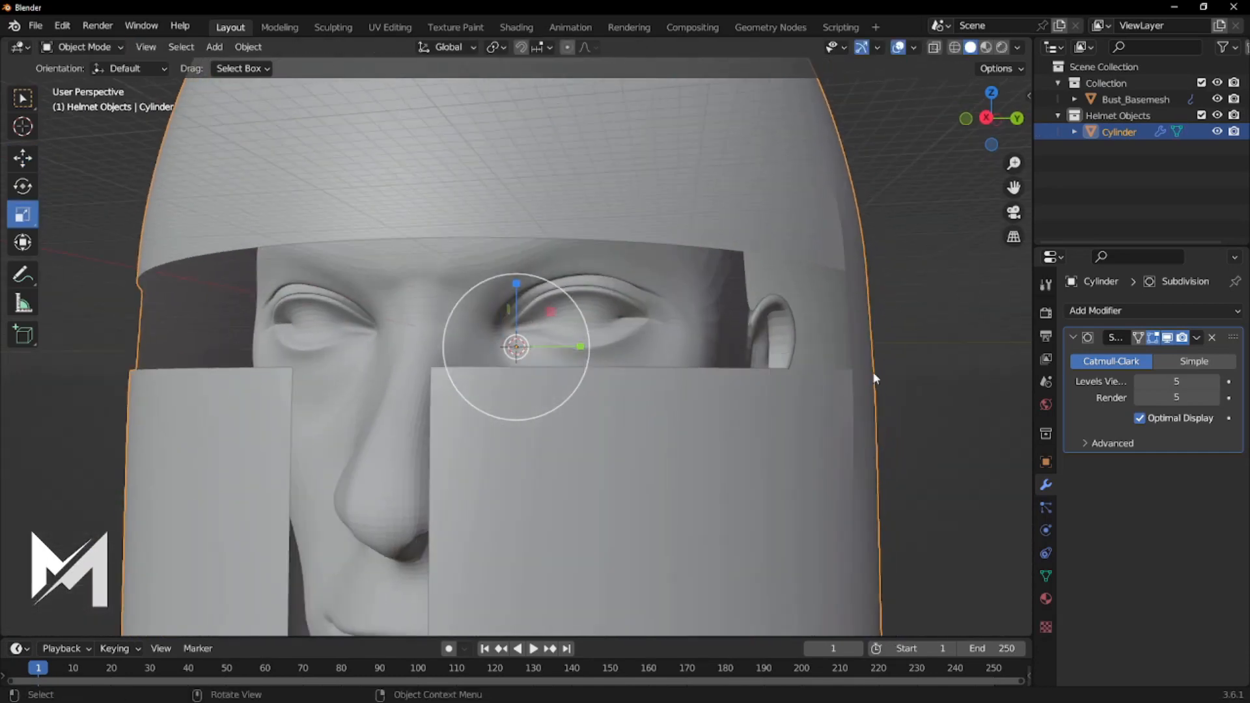
# Bevel the horizontal edge loop just above the slit with one segment and a width of 0.0229 mm.
pyautogui.scroll(-2, 873, 377)
pyautogui.press('Tab')
pyautogui.moveTo(532, 287); pyautogui.dragTo(565, 295, button='middle')
pyautogui.keyDown('alt'); pyautogui.click(534, 236); pyautogui.keyUp('alt')
pyautogui.moveTo(534, 235); pyautogui.dragTo(533, 266, button='middle')
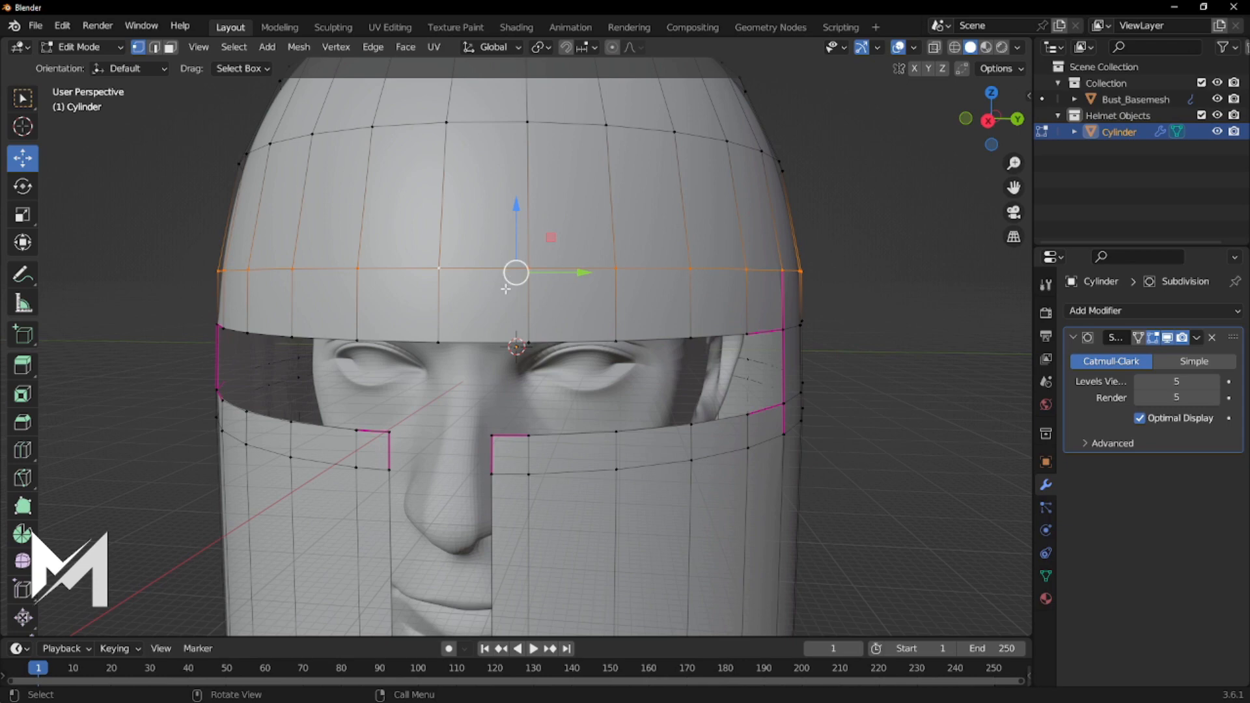
pyautogui.hotkey('ctrl', 'b')
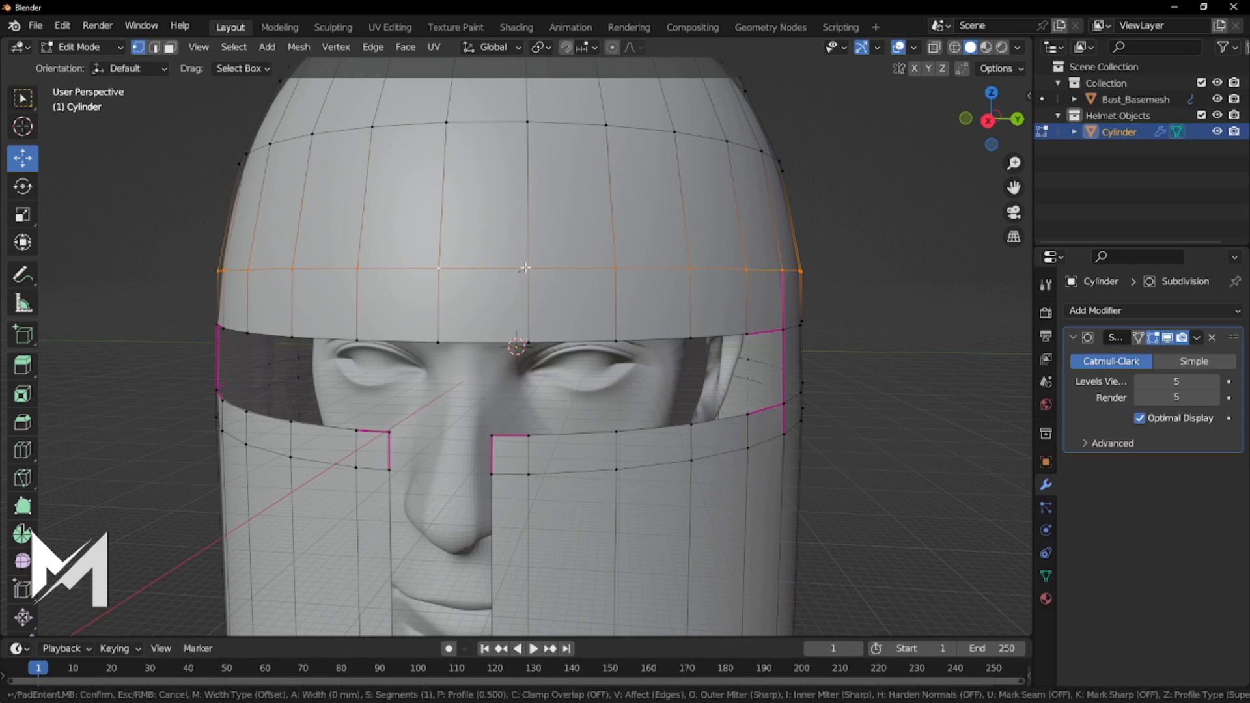
pyautogui.rightClick(526, 257)
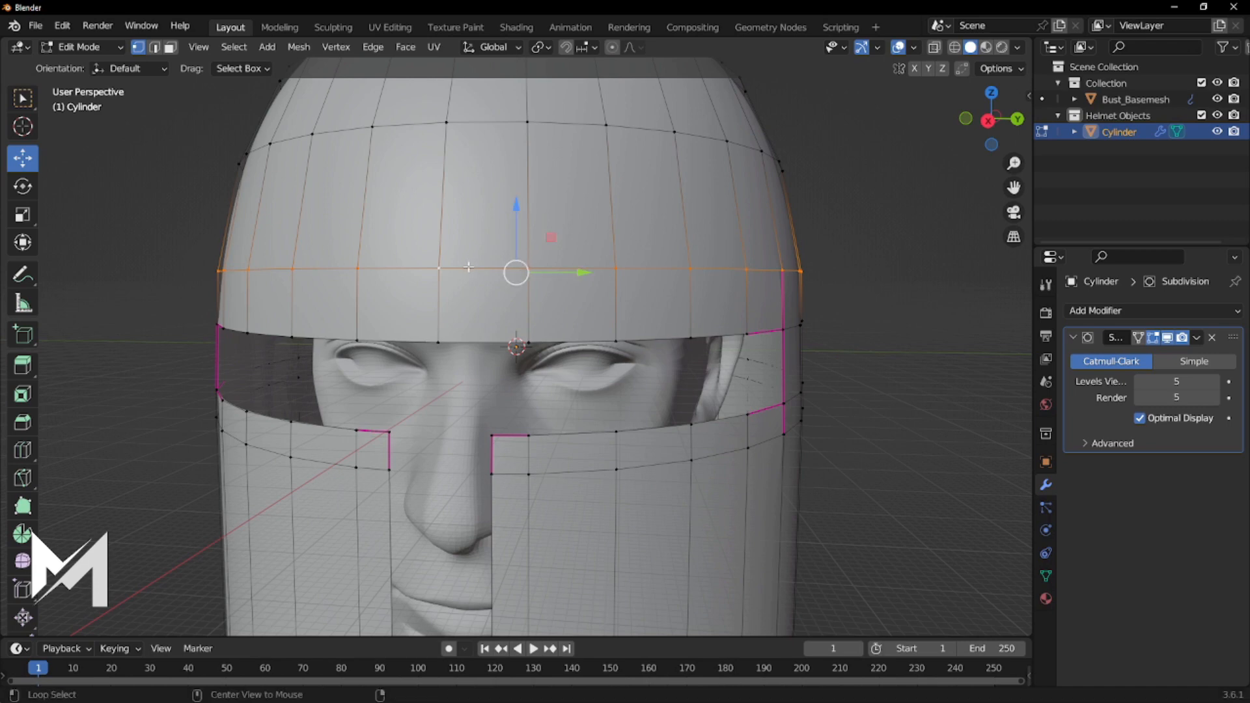
pyautogui.hotkey('ctrl', 'b')
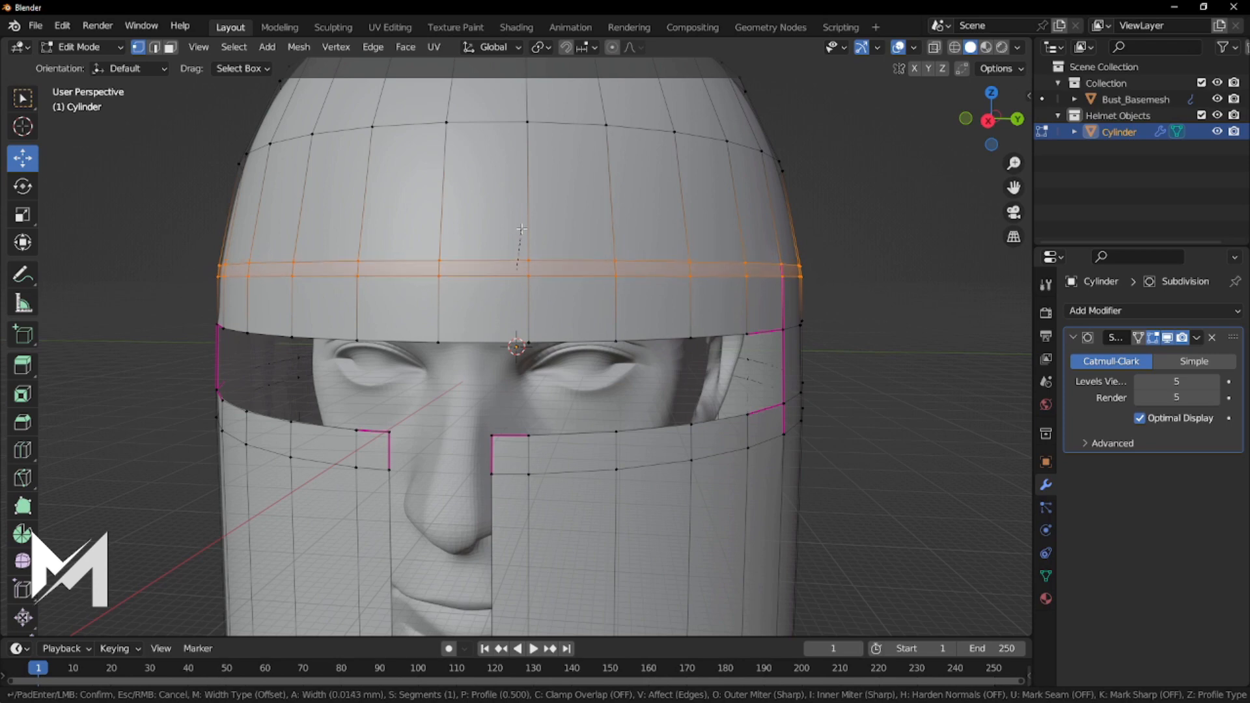
pyautogui.click(522, 227)
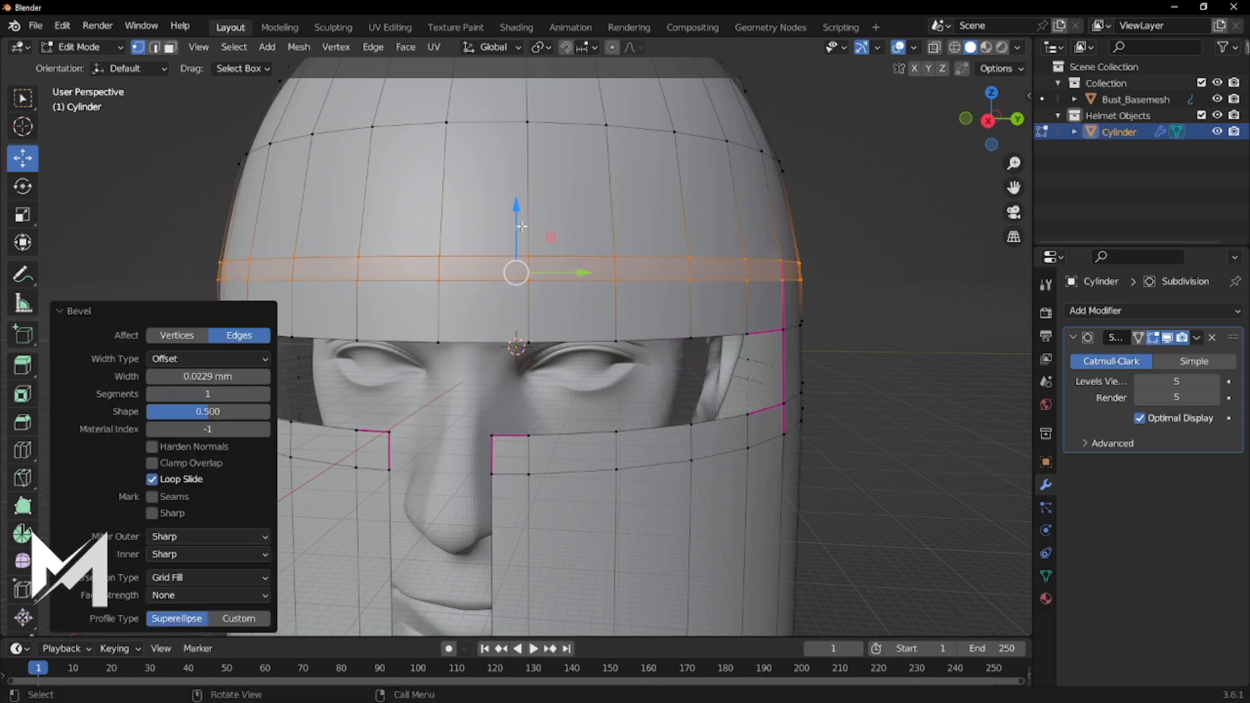
pyautogui.click(885, 278)
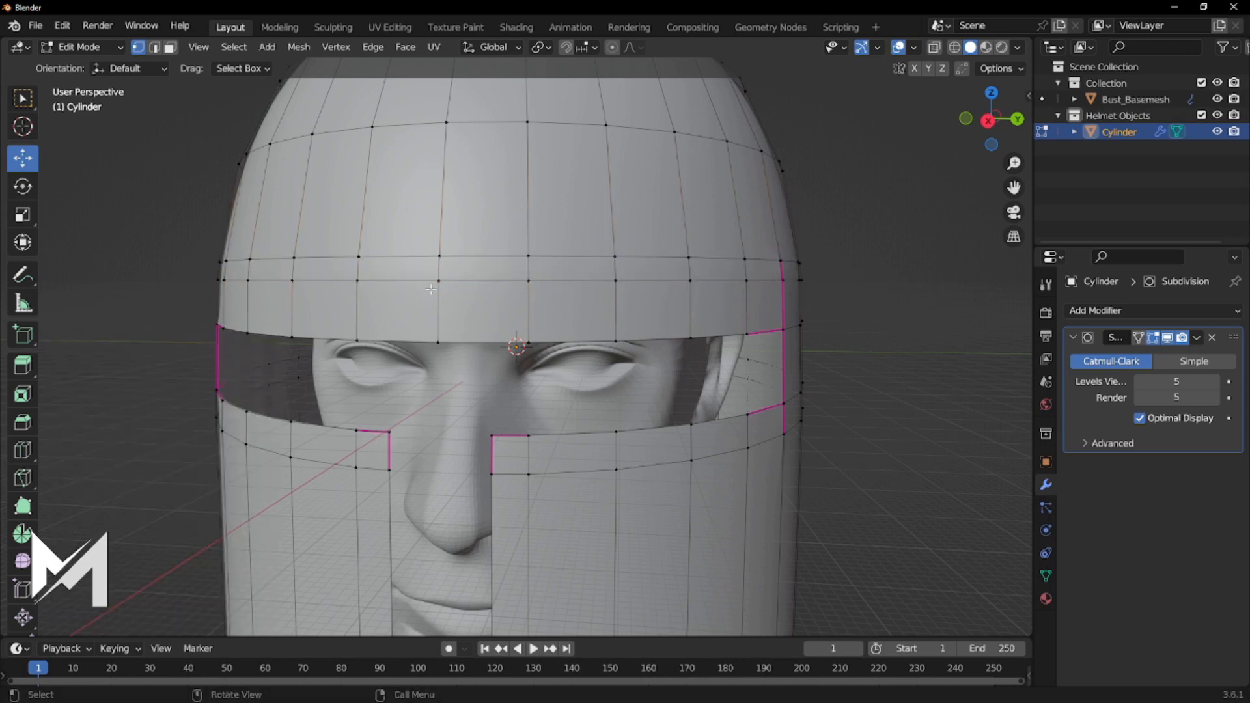
# Crease the lower edge loop of the beveled brow band to the full value of 1.
pyautogui.keyDown('alt'); pyautogui.click(476, 281); pyautogui.keyUp('alt')
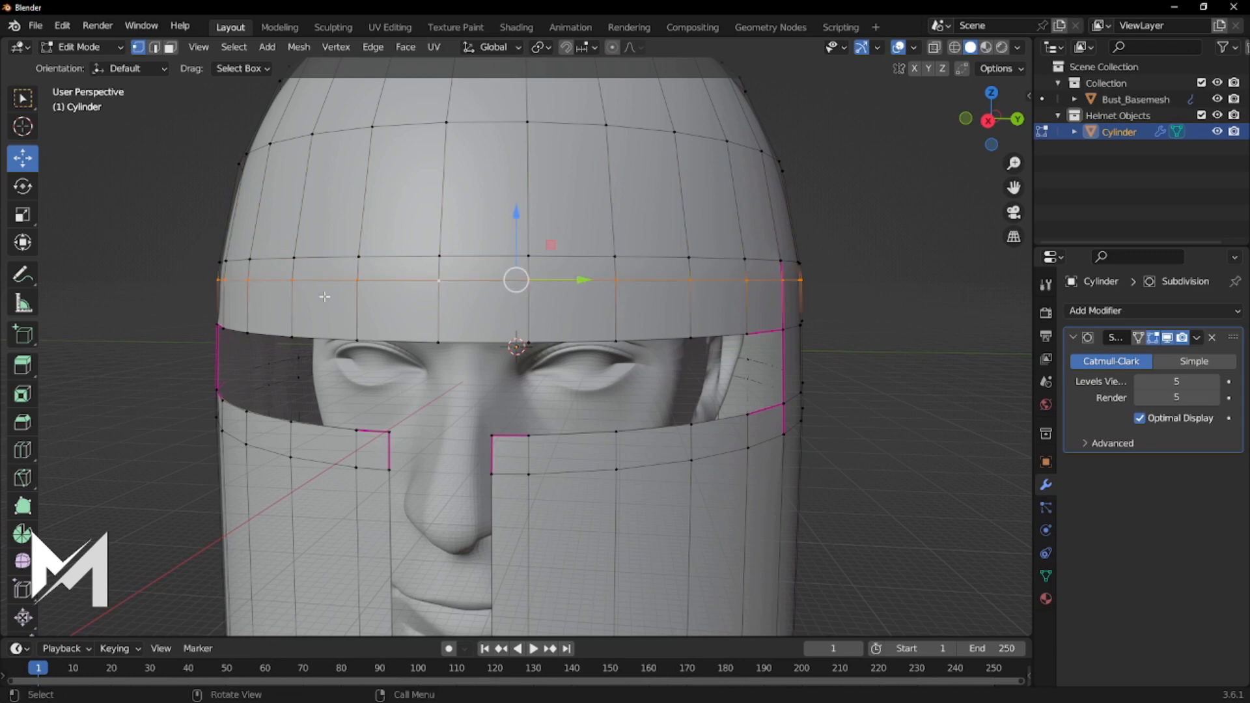
pyautogui.hotkey('shift', 'e')
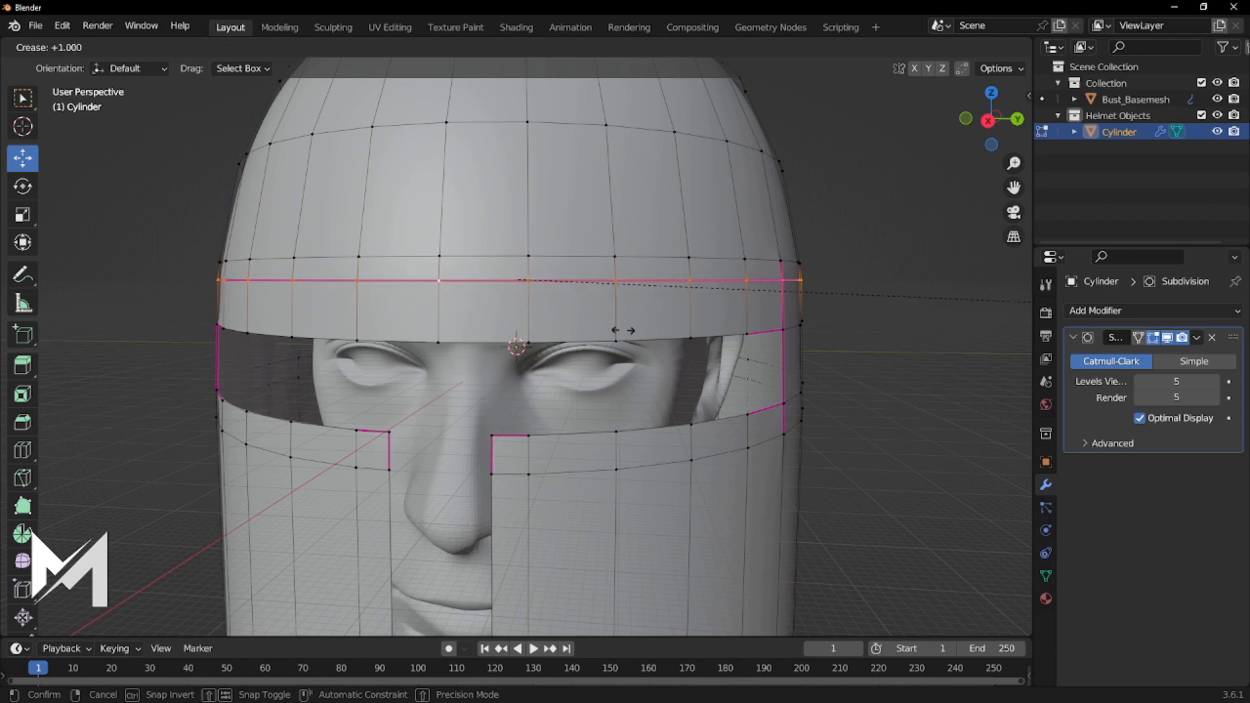
pyautogui.click(834, 336)
pyautogui.click(890, 358)
# Scale the upper edge loop of the brow band uniformly to 0.985.
pyautogui.moveTo(461, 288)
pyautogui.mouseDown(button='middle')
pyautogui.moveTo(507, 346)
pyautogui.moveTo(525, 307)
pyautogui.moveTo(480, 299)
pyautogui.mouseUp(button='middle')
pyautogui.keyDown('alt'); pyautogui.click(533, 264); pyautogui.keyUp('alt')
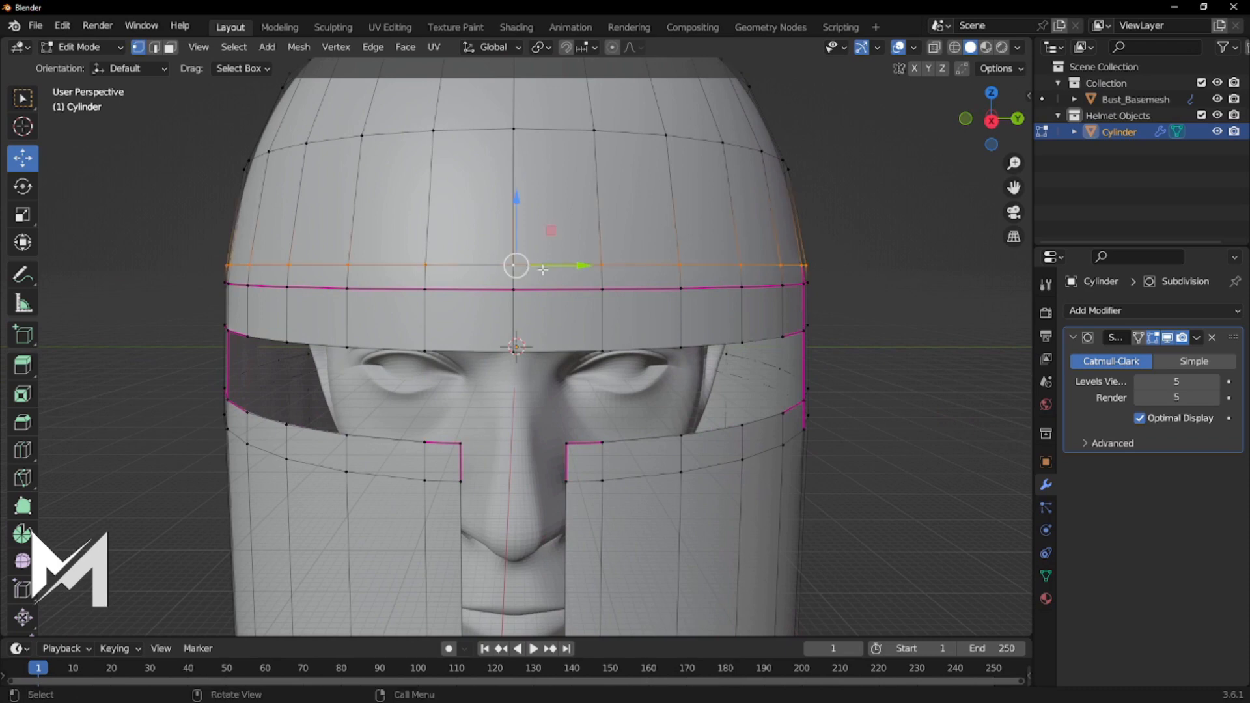
pyautogui.click(22, 214)
pyautogui.moveTo(587, 237); pyautogui.dragTo(584, 239)
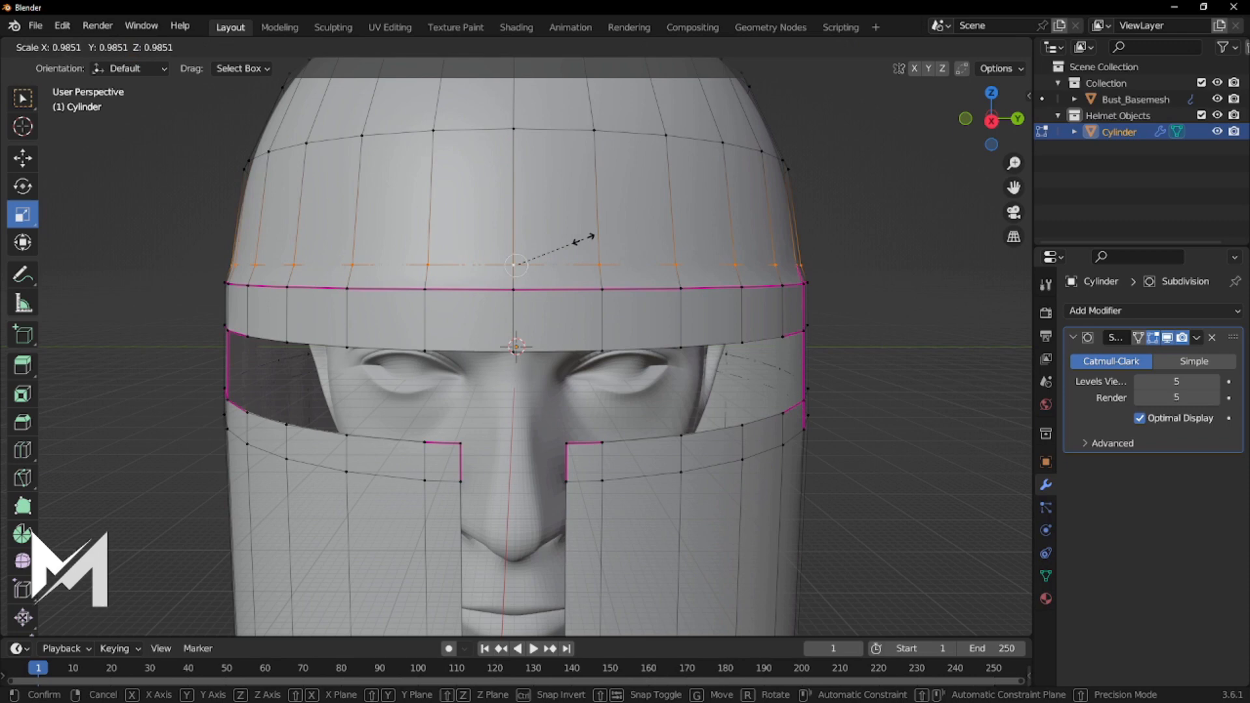
pyautogui.moveTo(584, 238); pyautogui.dragTo(584, 238)
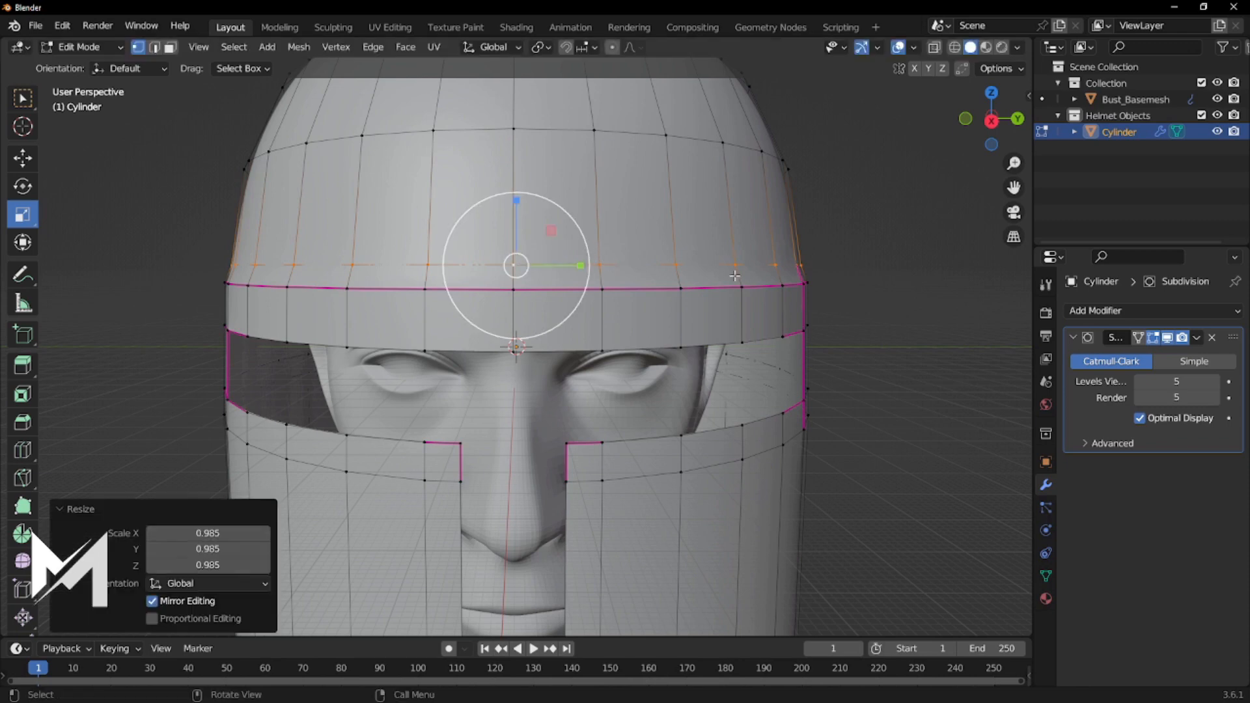
# Crease the brow band's upper edge loop with a factor of 1 and check it in Object Mode.
pyautogui.hotkey('shift', 'e')
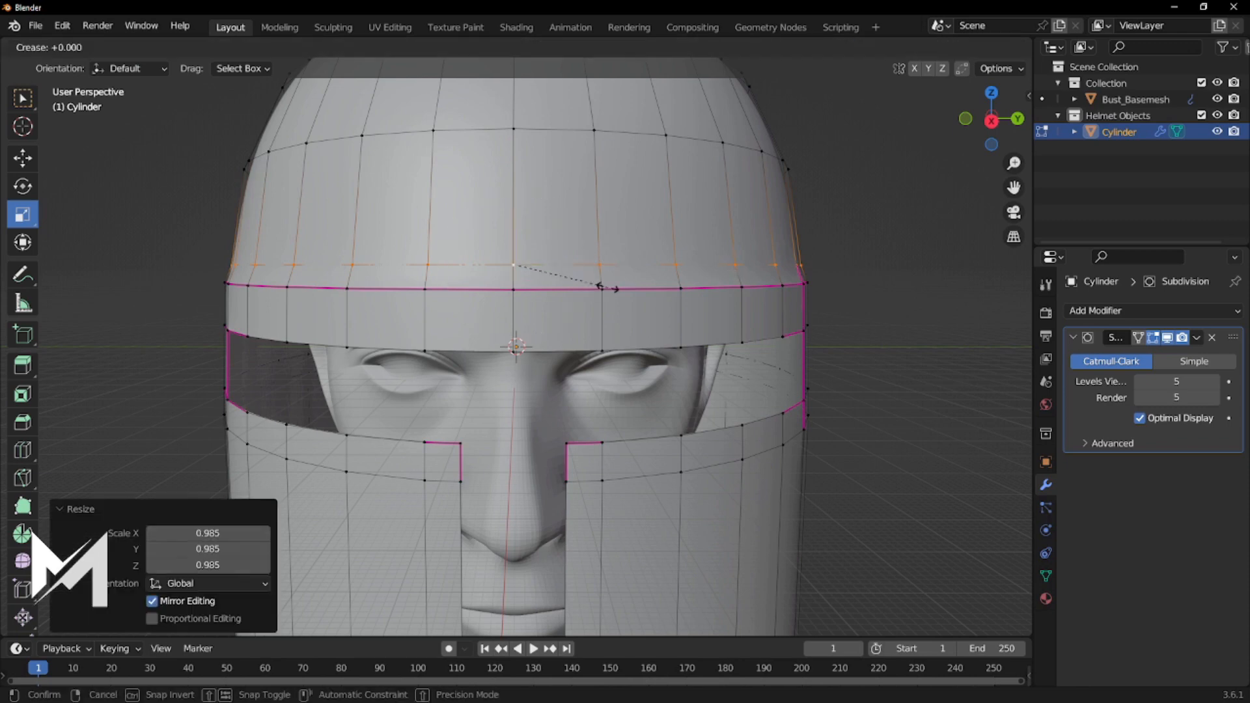
pyautogui.click(178, 333)
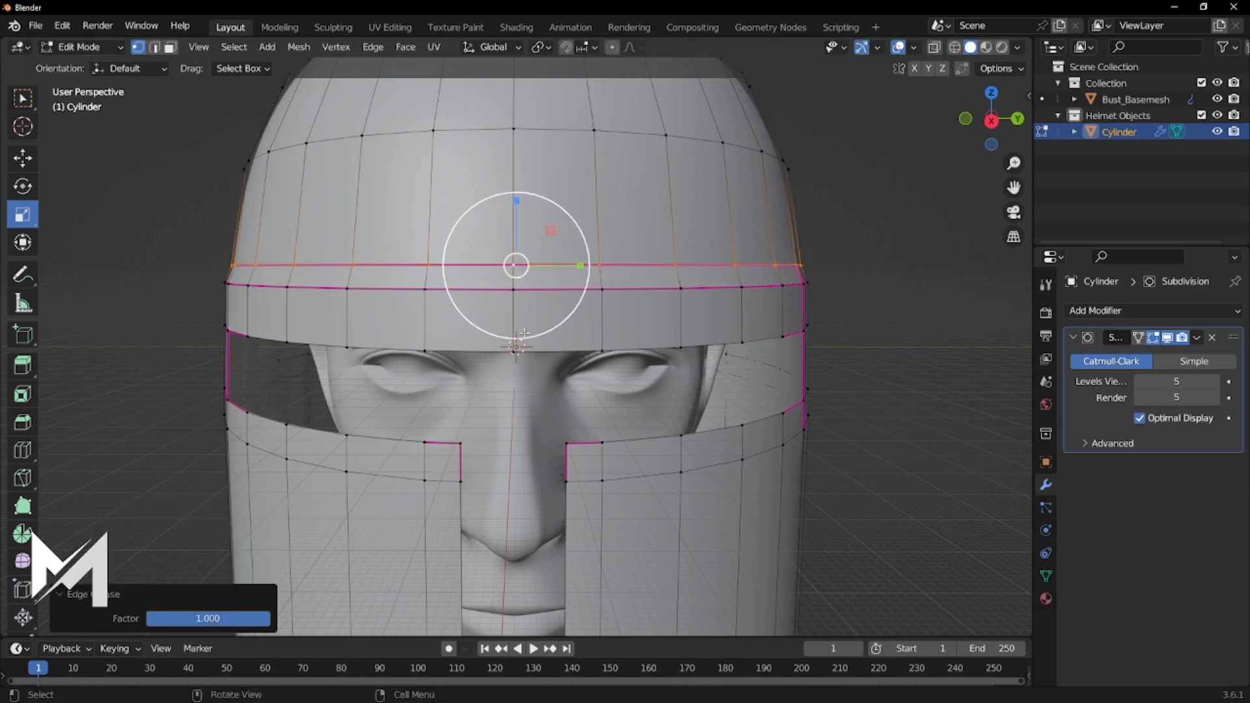
pyautogui.click(898, 330)
pyautogui.moveTo(898, 330); pyautogui.dragTo(663, 279, button='middle')
pyautogui.press('Tab')
pyautogui.scroll(-3, 705, 282)
pyautogui.press('Tab')
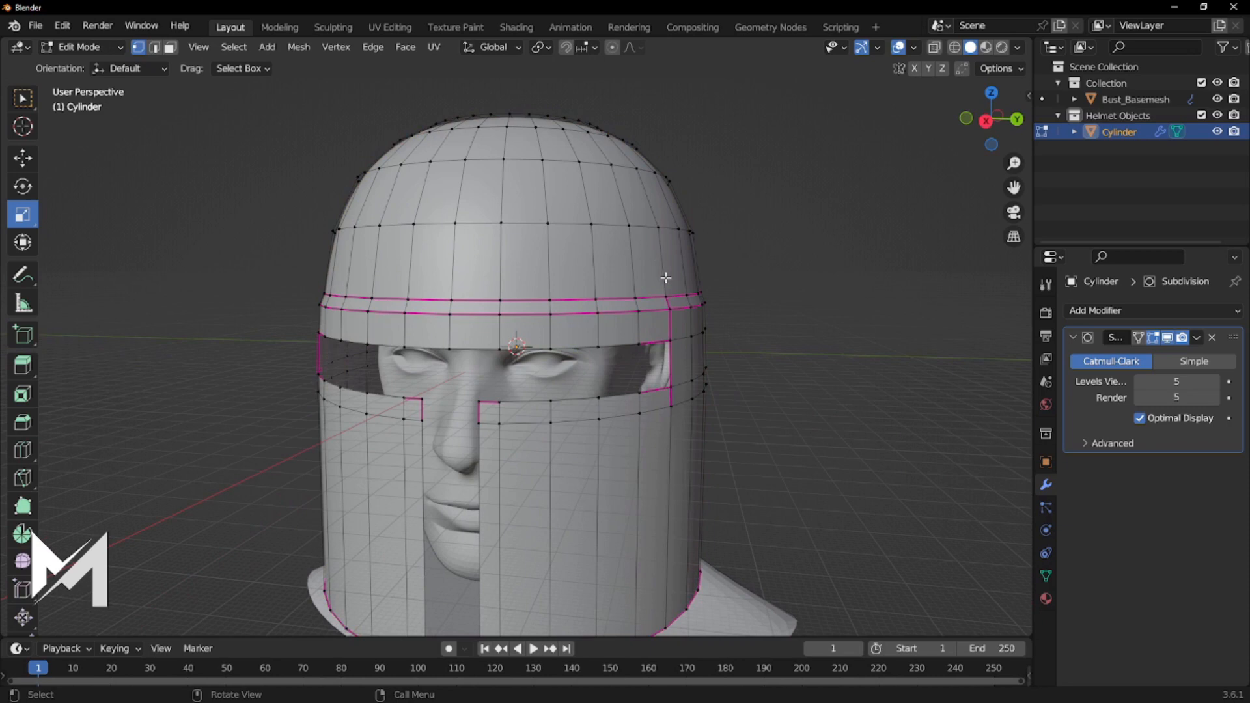
# Remove the crease from the short vertical band edge above the slit's outer corner using a factor of -1.
pyautogui.press('Tab')
pyautogui.scroll(2, 662, 291)
pyautogui.scroll(2, 701, 292)
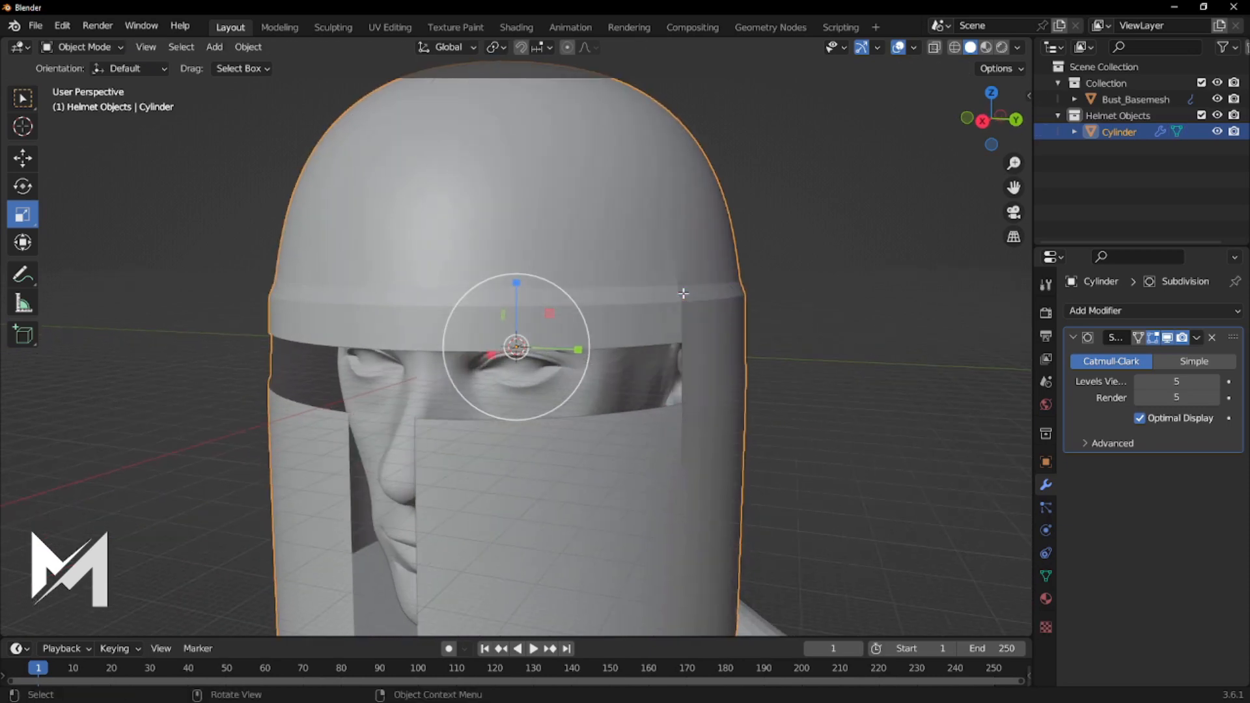
pyautogui.press('Tab')
pyautogui.click(680, 293)
pyautogui.hotkey('shift', 'e')
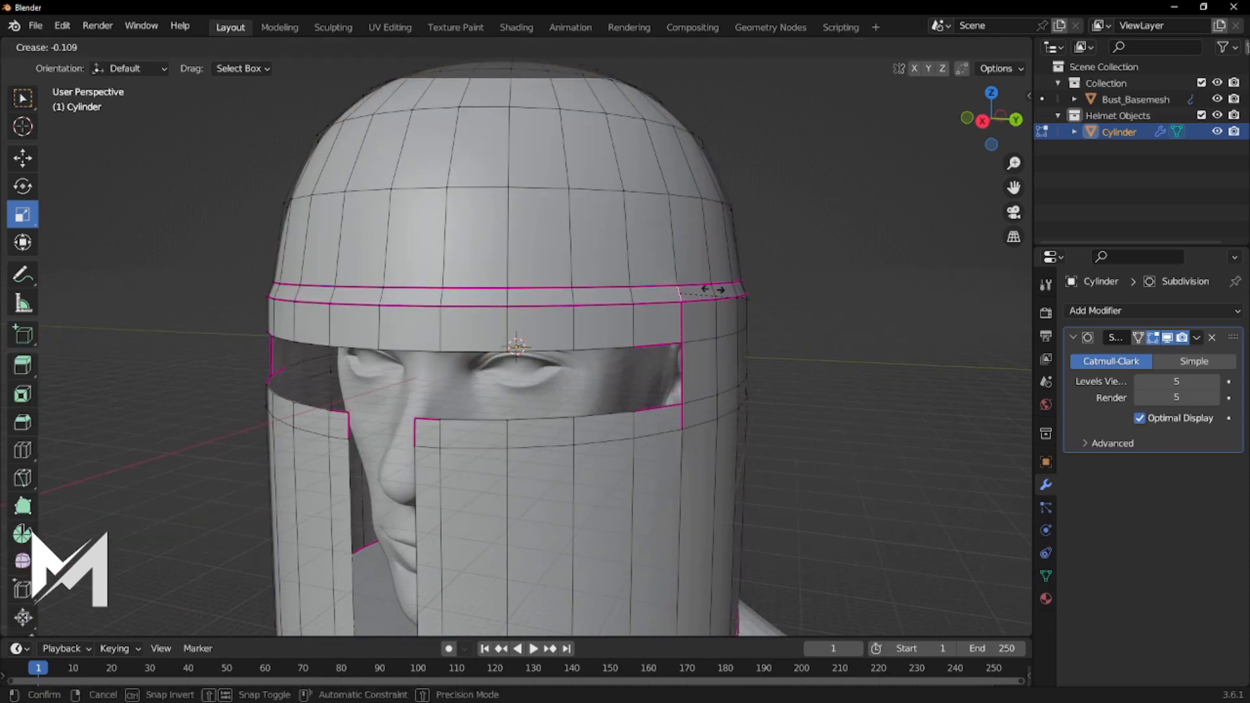
pyautogui.click(695, 412)
pyautogui.moveTo(189, 622); pyautogui.dragTo(146, 621)
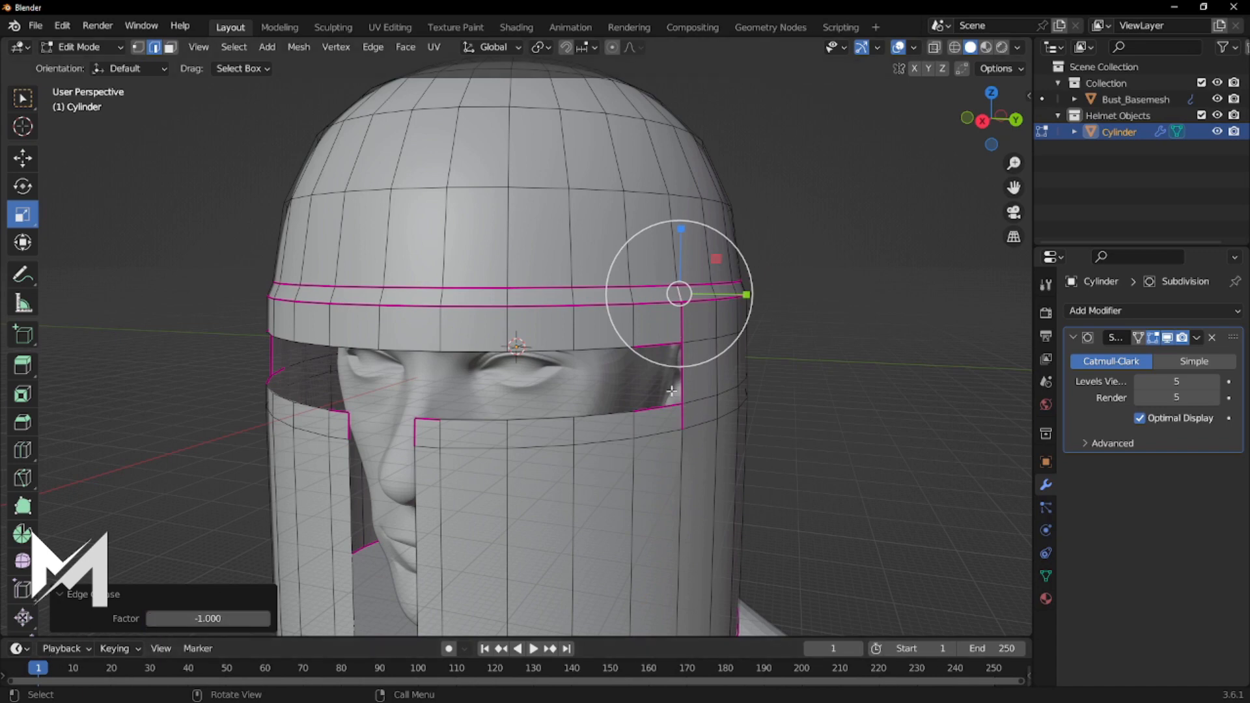
# Remove the crease from the short vertical edge just below the slit's outer corner.
pyautogui.click(683, 416)
pyautogui.hotkey('shift', 'e')
pyautogui.click(700, 405)
pyautogui.moveTo(190, 619); pyautogui.dragTo(146, 619)
pyautogui.click(880, 436)
pyautogui.moveTo(881, 436); pyautogui.dragTo(646, 329, button='middle')
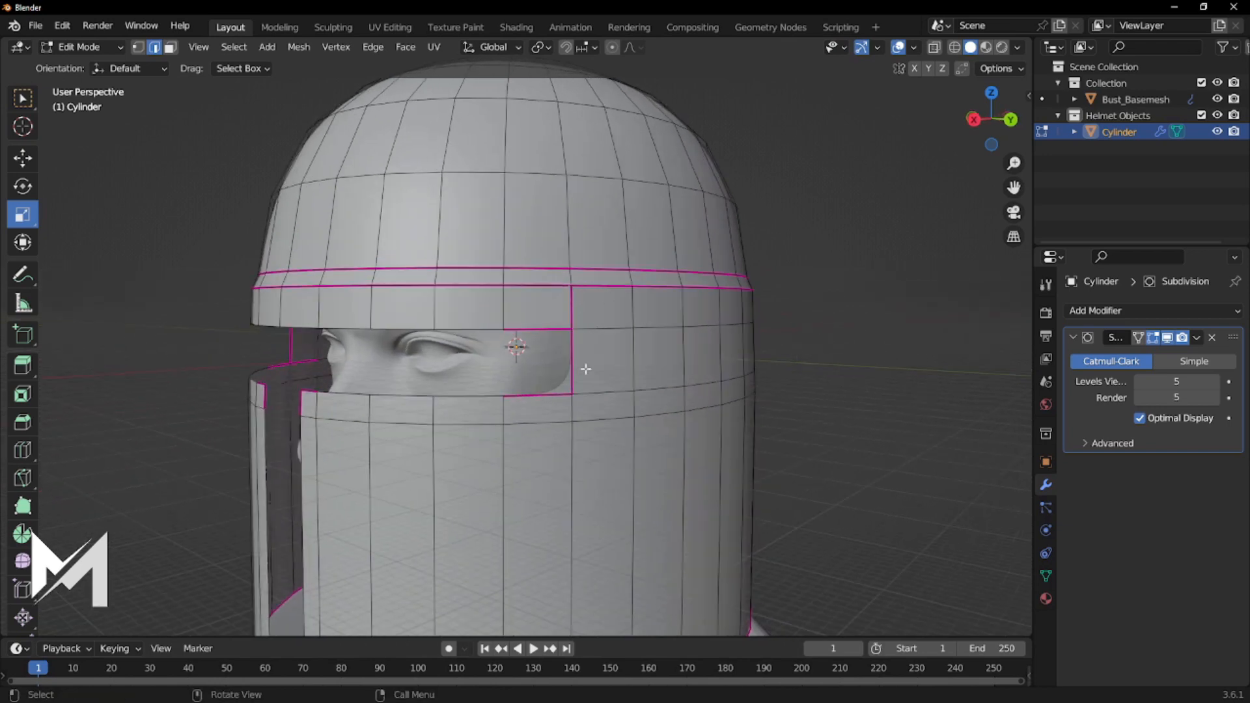
# Crease the short vertical edge just below the slit's outer corner with a factor of 1.
pyautogui.click(572, 408)
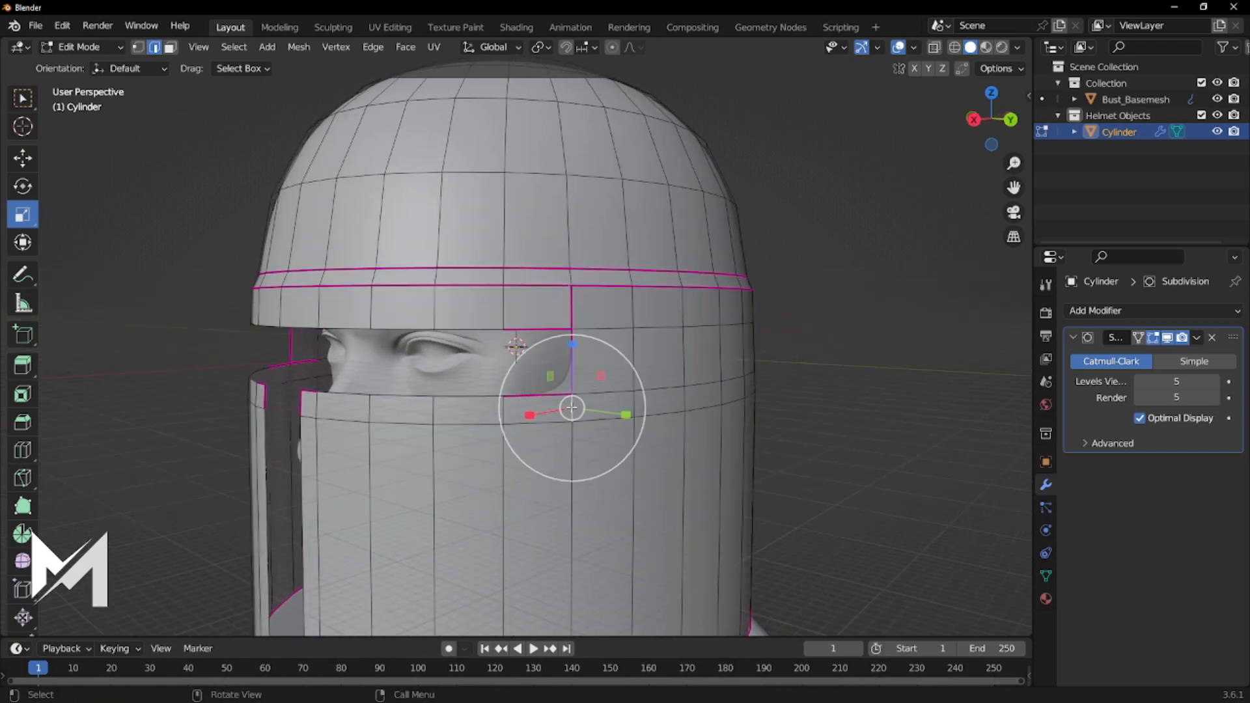
pyautogui.hotkey('shift', 'e')
pyautogui.click(101, 591)
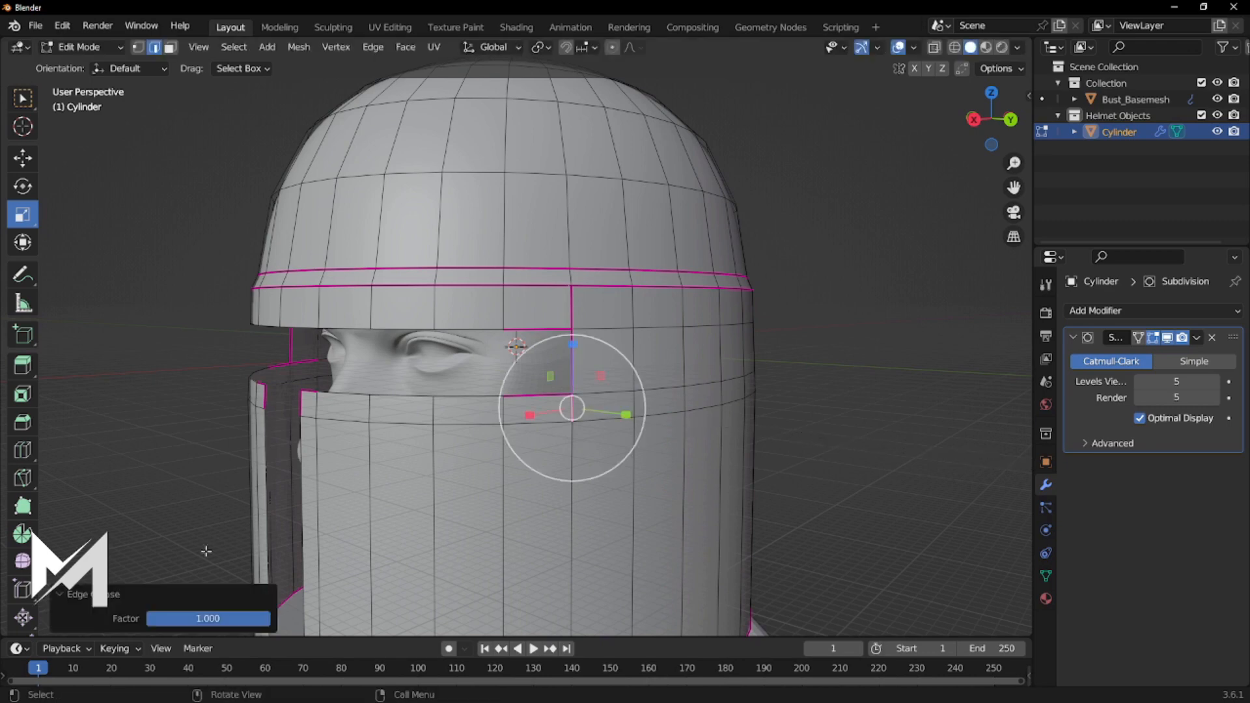
# Select the brow band's upper loop and the horizontal dome loops above it, and scale them along Y to 0.978.
pyautogui.moveTo(639, 332); pyautogui.dragTo(733, 356, button='middle')
pyautogui.scroll(-3, 733, 356)
pyautogui.moveTo(713, 297); pyautogui.dragTo(697, 282, button='middle')
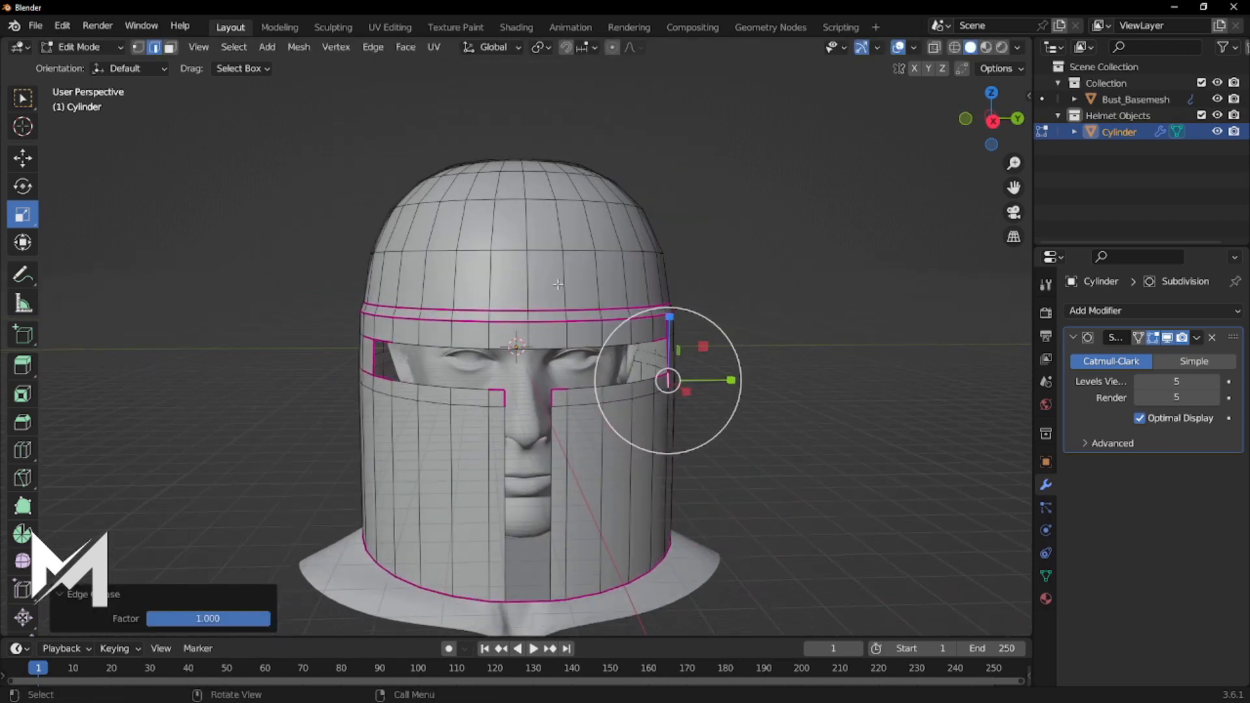
pyautogui.keyDown('alt'); pyautogui.click(510, 310); pyautogui.keyUp('alt')
pyautogui.keyDown('alt'); pyautogui.click(511, 251); pyautogui.keyUp('alt')
pyautogui.keyDown('alt'); pyautogui.keyDown('shift'); pyautogui.click(510, 202); pyautogui.keyUp('shift'); pyautogui.keyUp('alt')
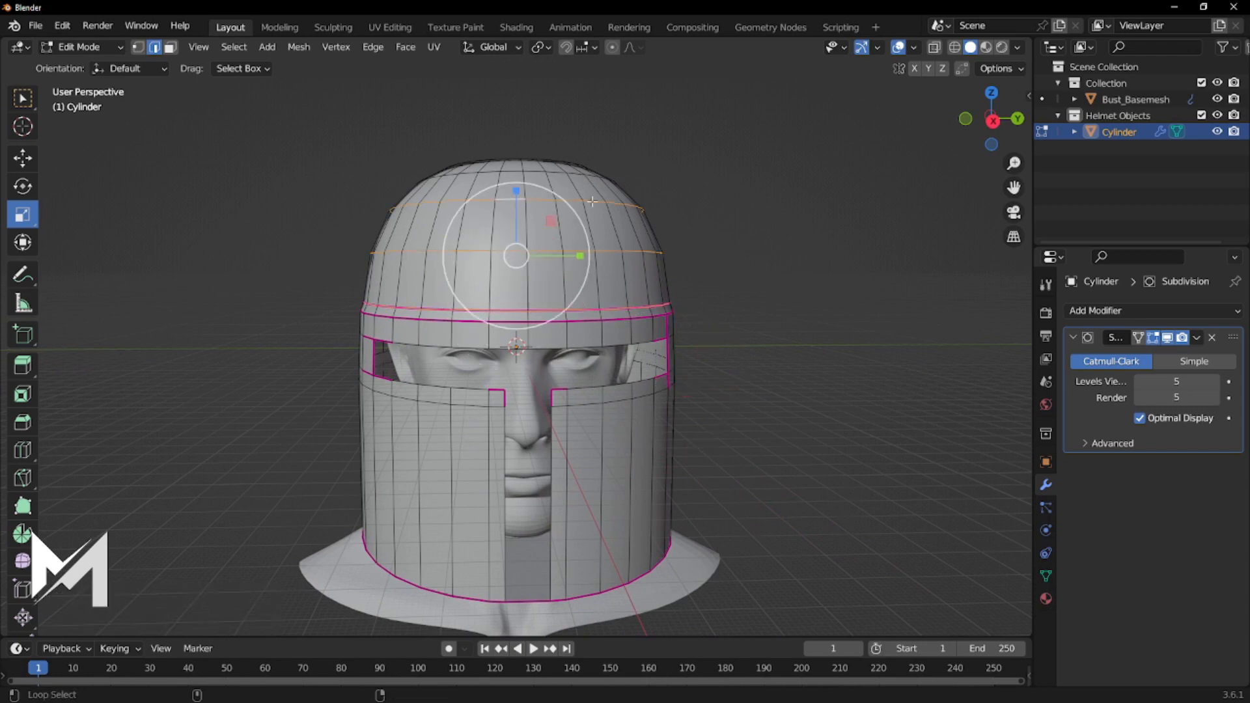
pyautogui.moveTo(678, 204); pyautogui.dragTo(678, 228, button='middle')
pyautogui.keyDown('alt'); pyautogui.keyDown('shift'); pyautogui.click(508, 211); pyautogui.keyUp('shift'); pyautogui.keyUp('alt')
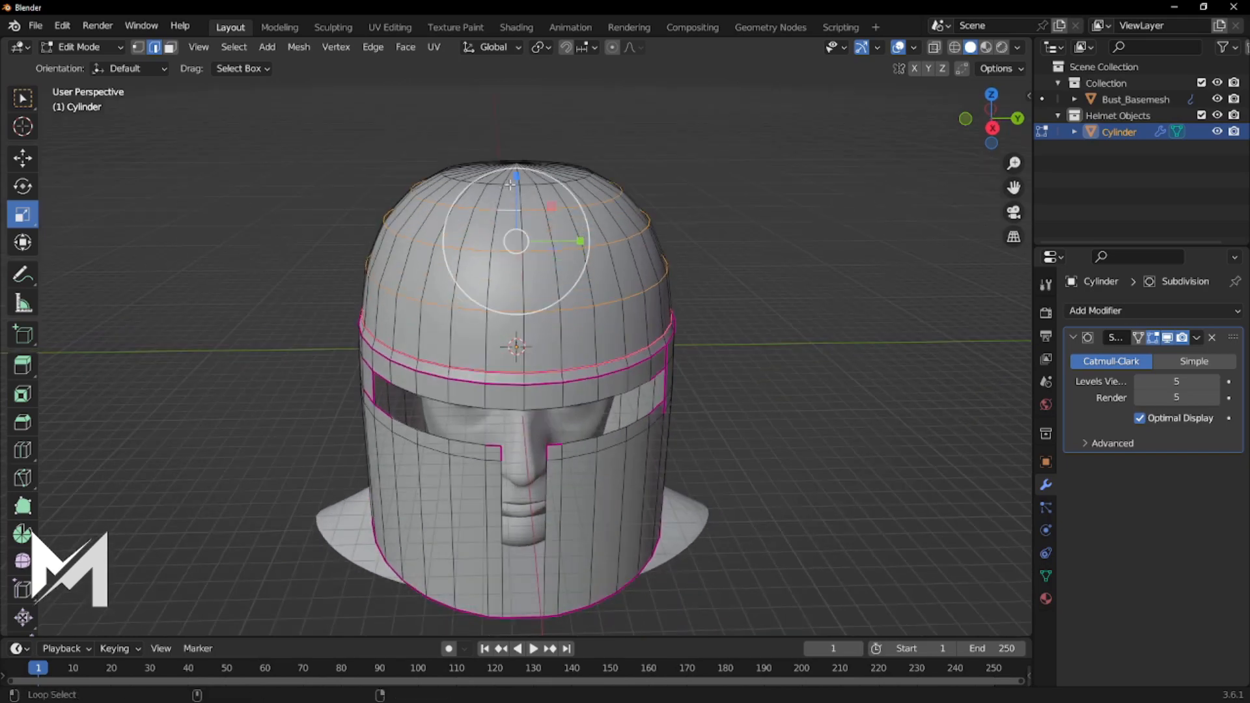
pyautogui.moveTo(576, 215)
pyautogui.mouseDown(button='middle')
pyautogui.moveTo(579, 274)
pyautogui.moveTo(580, 224)
pyautogui.mouseUp(button='middle')
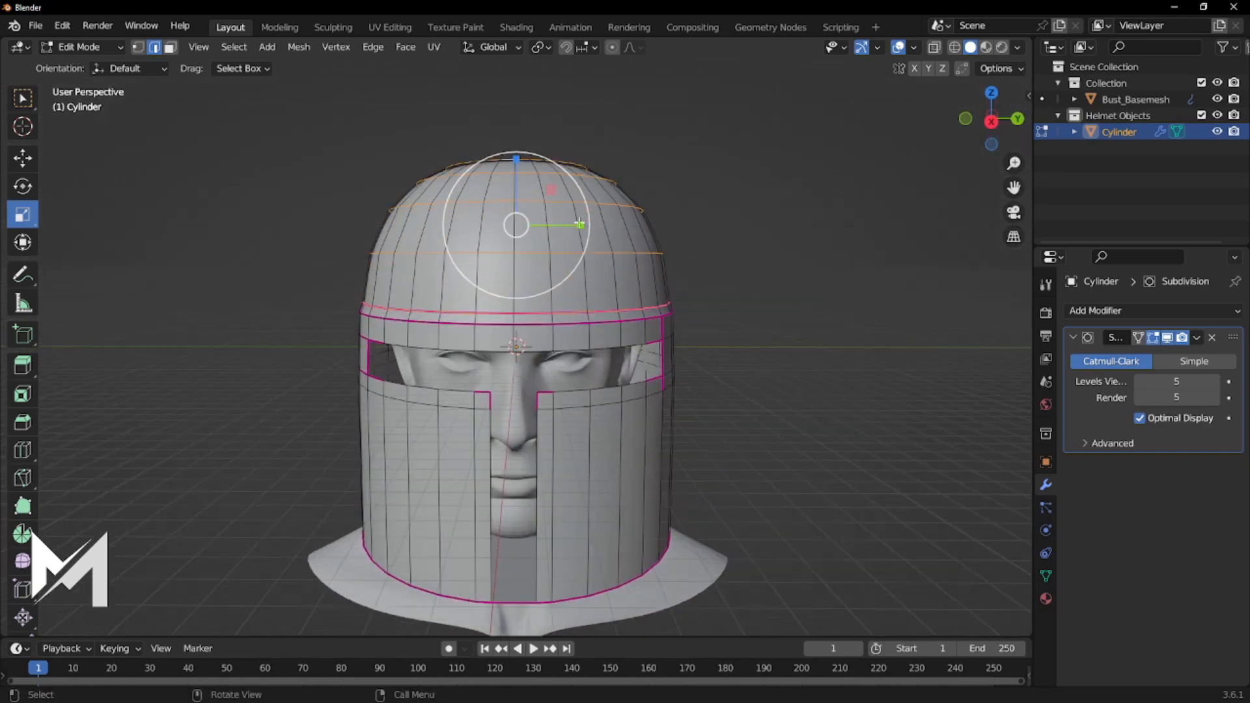
pyautogui.moveTo(579, 224); pyautogui.dragTo(574, 224)
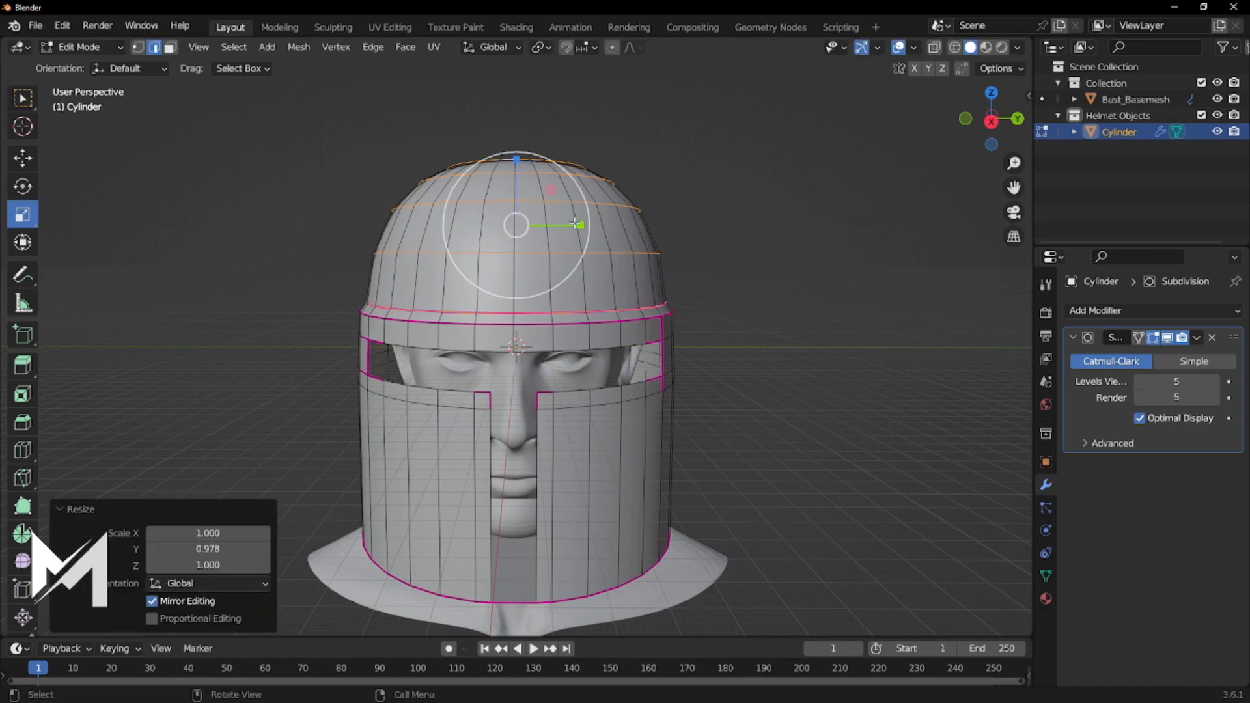
# Select only the horizontal dome loops above the brow band and scale them along Y to 0.978.
pyautogui.click(785, 212)
pyautogui.keyDown('alt'); pyautogui.click(593, 253); pyautogui.keyUp('alt')
pyautogui.keyDown('alt'); pyautogui.keyDown('shift'); pyautogui.click(581, 203); pyautogui.keyUp('shift'); pyautogui.keyUp('alt')
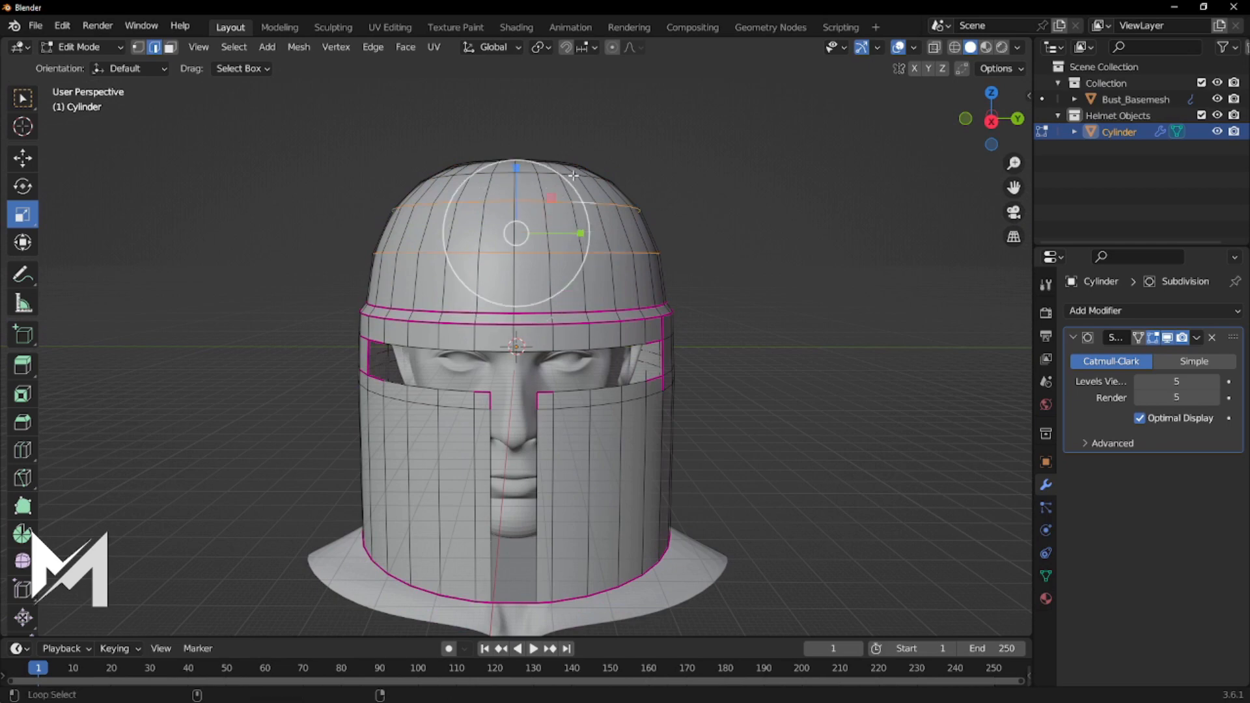
pyautogui.moveTo(567, 176); pyautogui.dragTo(725, 271, button='middle')
pyautogui.moveTo(581, 208); pyautogui.dragTo(574, 210)
# With X-ray on, select only the upper dome edge loop near the crown and scale it along Y to 0.979.
pyautogui.click(934, 48)
pyautogui.moveTo(590, 304); pyautogui.dragTo(423, 281, button='middle')
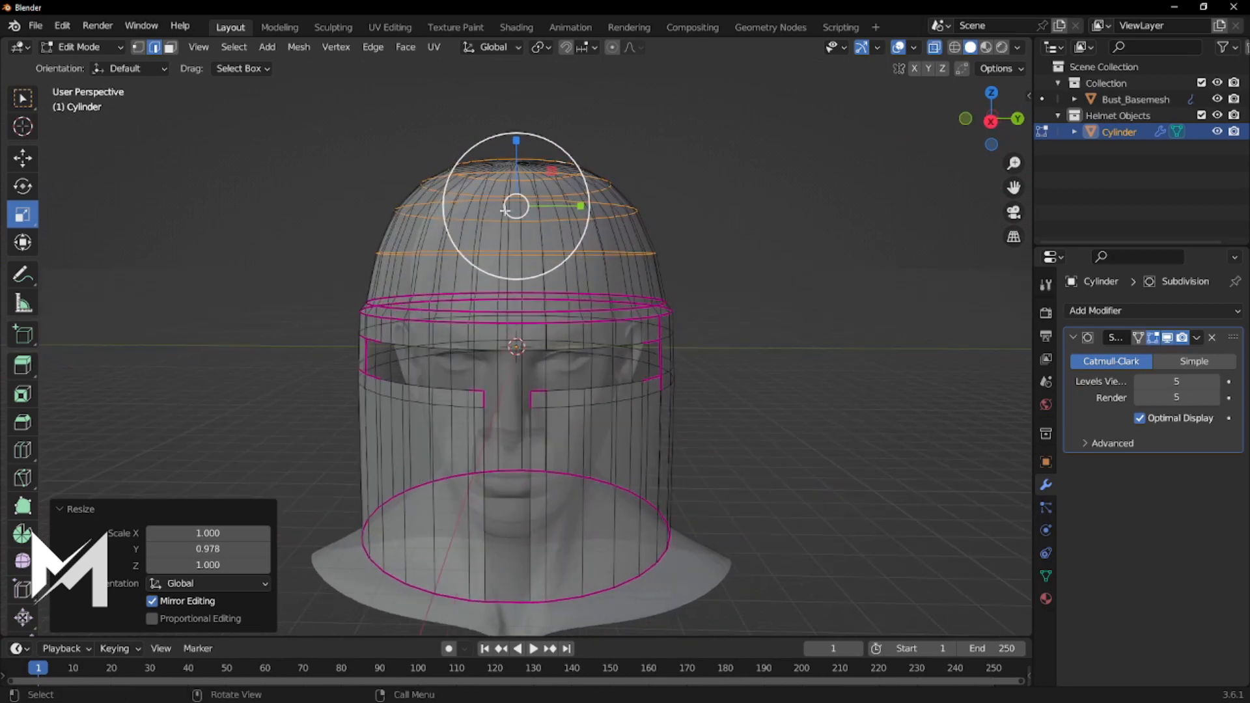
pyautogui.hotkey('alt', 'a')
pyautogui.moveTo(748, 182); pyautogui.dragTo(713, 207, button='middle')
pyautogui.moveTo(550, 196); pyautogui.dragTo(587, 216, button='middle')
pyautogui.keyDown('alt'); pyautogui.click(587, 215); pyautogui.keyUp('alt')
pyautogui.moveTo(856, 137); pyautogui.dragTo(661, 166, button='middle')
pyautogui.moveTo(580, 187); pyautogui.dragTo(576, 188)
pyautogui.moveTo(709, 155); pyautogui.dragTo(739, 204, button='middle')
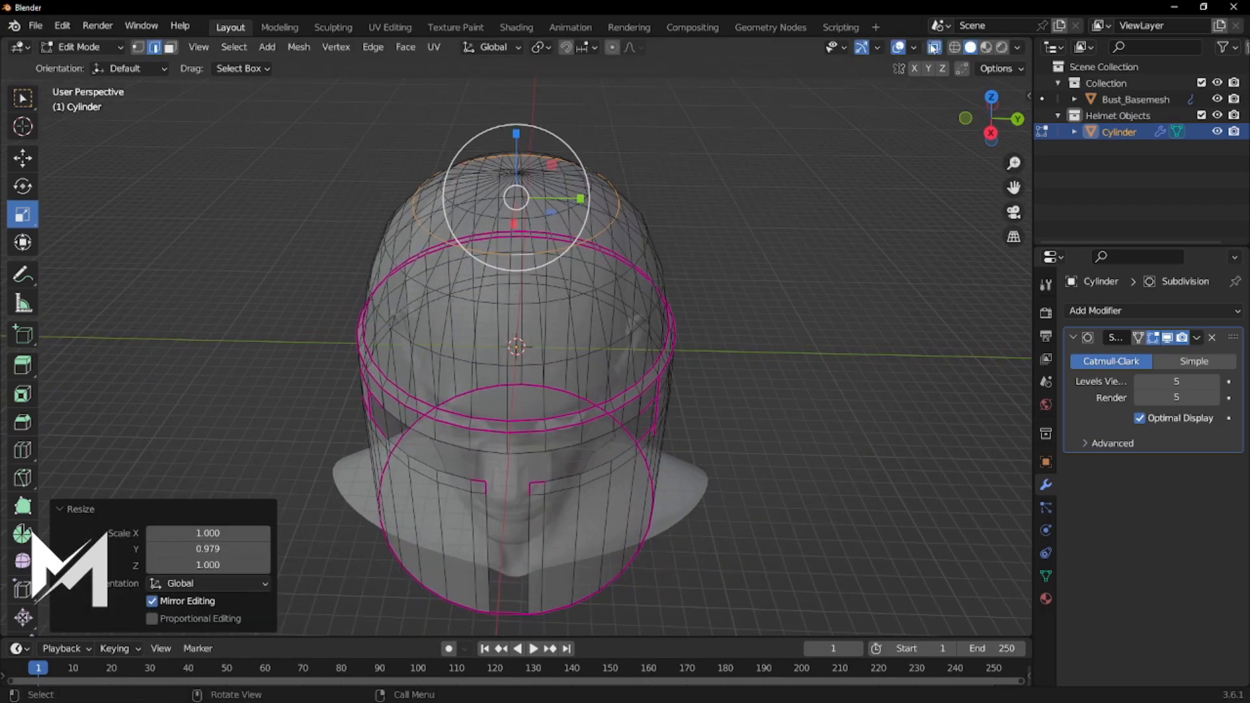
# Turn X-ray off and narrow the selected upper dome loop slightly more along Y.
pyautogui.click(934, 48)
pyautogui.moveTo(578, 182); pyautogui.dragTo(575, 184)
pyautogui.moveTo(745, 193)
pyautogui.mouseDown(button='middle')
pyautogui.moveTo(748, 228)
pyautogui.moveTo(745, 204)
pyautogui.mouseUp(button='middle')
# Inspect the smoothed helmet's dome, brow band and visor opening from several angles in Object Mode.
pyautogui.press('Tab')
pyautogui.moveTo(725, 303); pyautogui.dragTo(756, 318, button='middle')
pyautogui.click(755, 318)
pyautogui.moveTo(712, 355); pyautogui.dragTo(622, 362, button='middle')
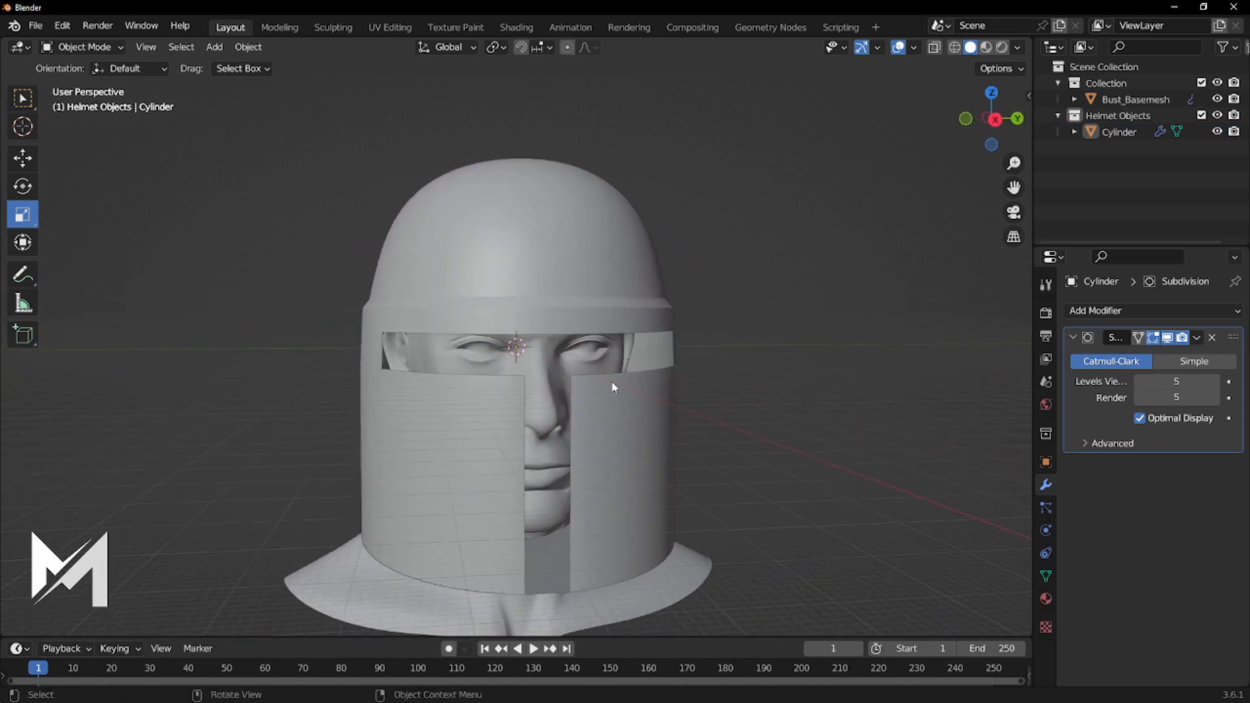
pyautogui.scroll(1, 569, 454)
pyautogui.scroll(-1, 585, 466)
pyautogui.moveTo(662, 500)
pyautogui.mouseDown(button='middle')
pyautogui.moveTo(646, 540)
pyautogui.moveTo(629, 507)
pyautogui.moveTo(602, 505)
pyautogui.moveTo(662, 482)
pyautogui.mouseUp(button='middle')
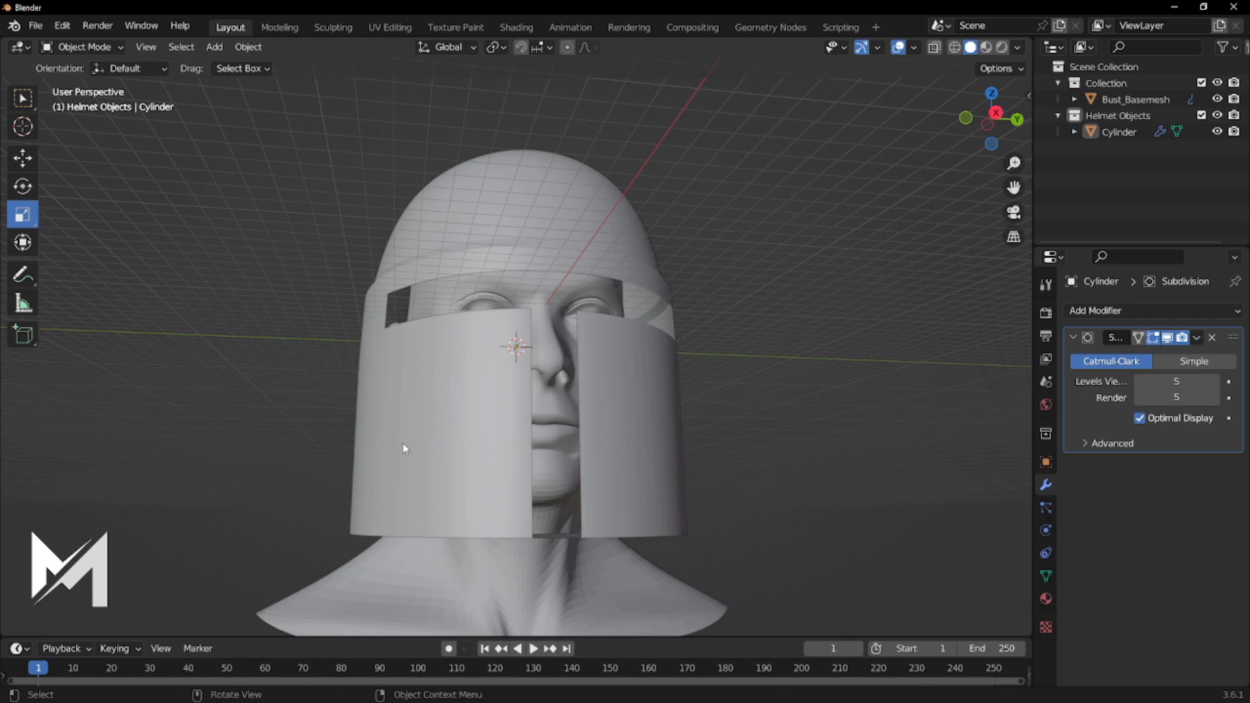
pyautogui.moveTo(721, 444); pyautogui.dragTo(676, 464, button='middle')
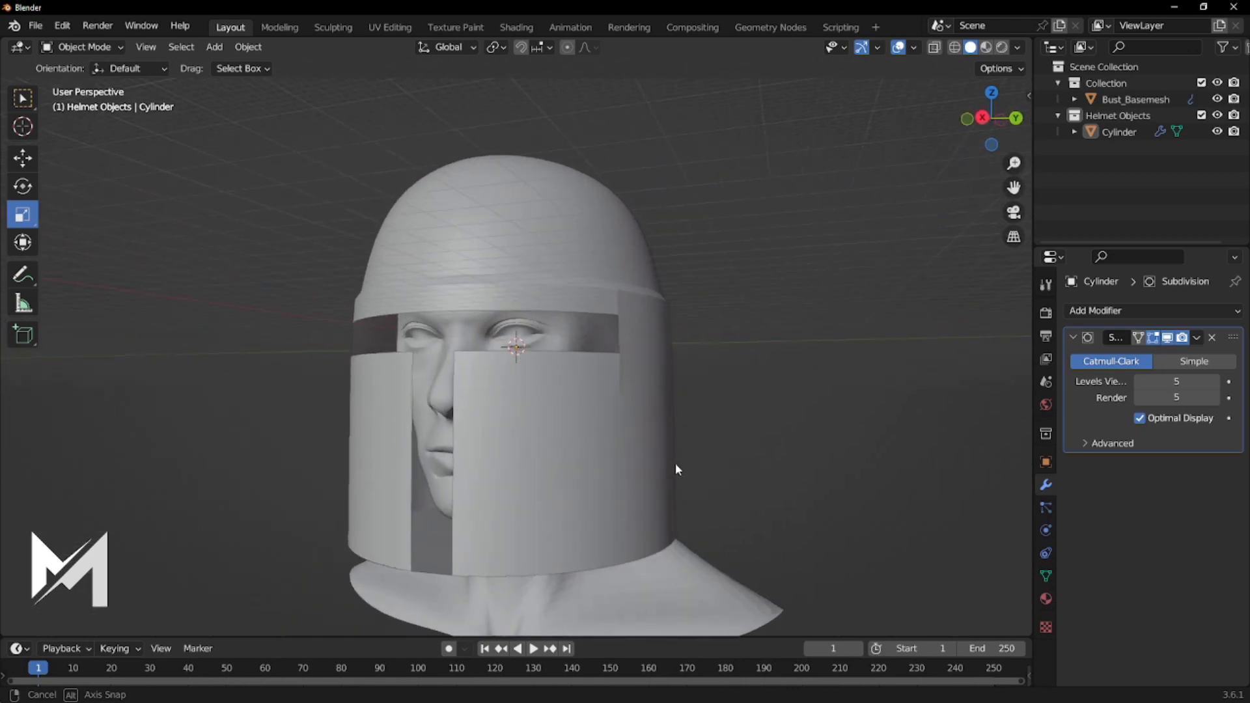
# Select the helmet and delete its bottom cap face in Edit Mode.
pyautogui.click(588, 462)
pyautogui.moveTo(587, 464); pyautogui.dragTo(618, 469, button='middle')
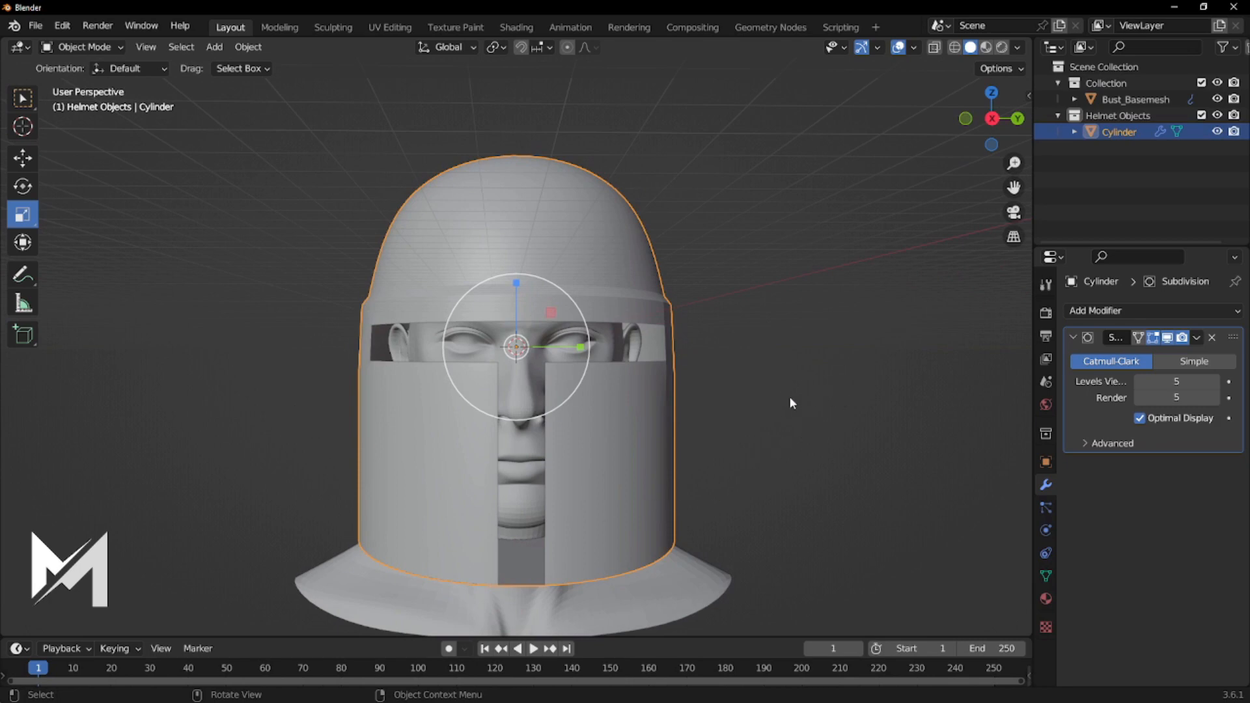
pyautogui.moveTo(761, 427); pyautogui.dragTo(767, 346, button='middle')
pyautogui.press('Tab')
pyautogui.press('Tab')
pyautogui.press('Tab')
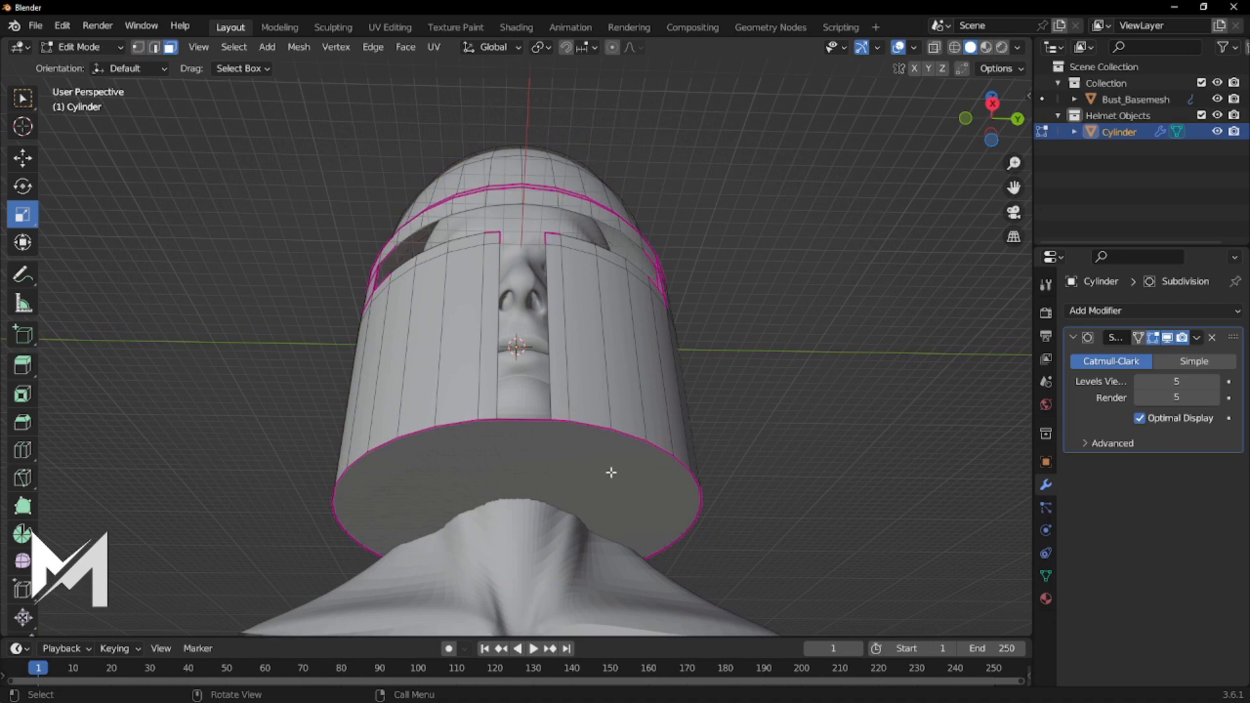
pyautogui.click(580, 474)
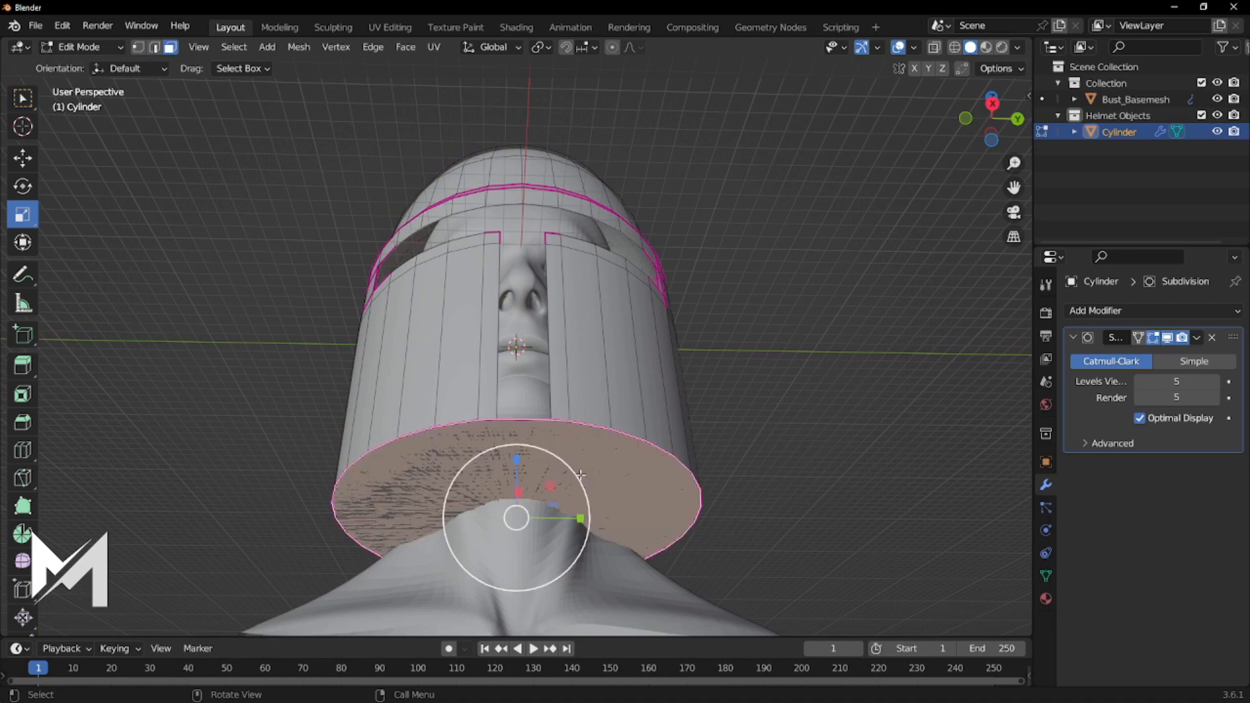
pyautogui.press('x')
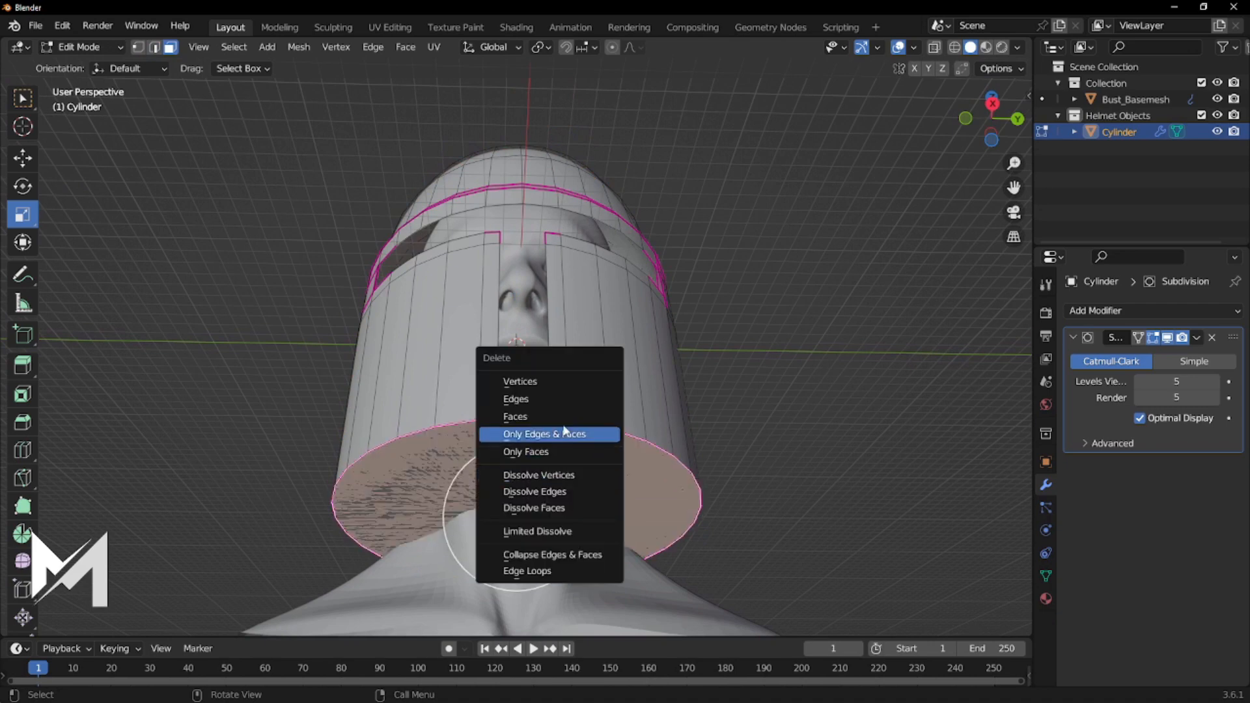
pyautogui.press('Return')
# With X-ray on and vertex selection active, select all vertices of the helmet's +Y half, front to back, and delete them.
pyautogui.moveTo(692, 442); pyautogui.dragTo(807, 524, button='middle')
pyautogui.press('2')
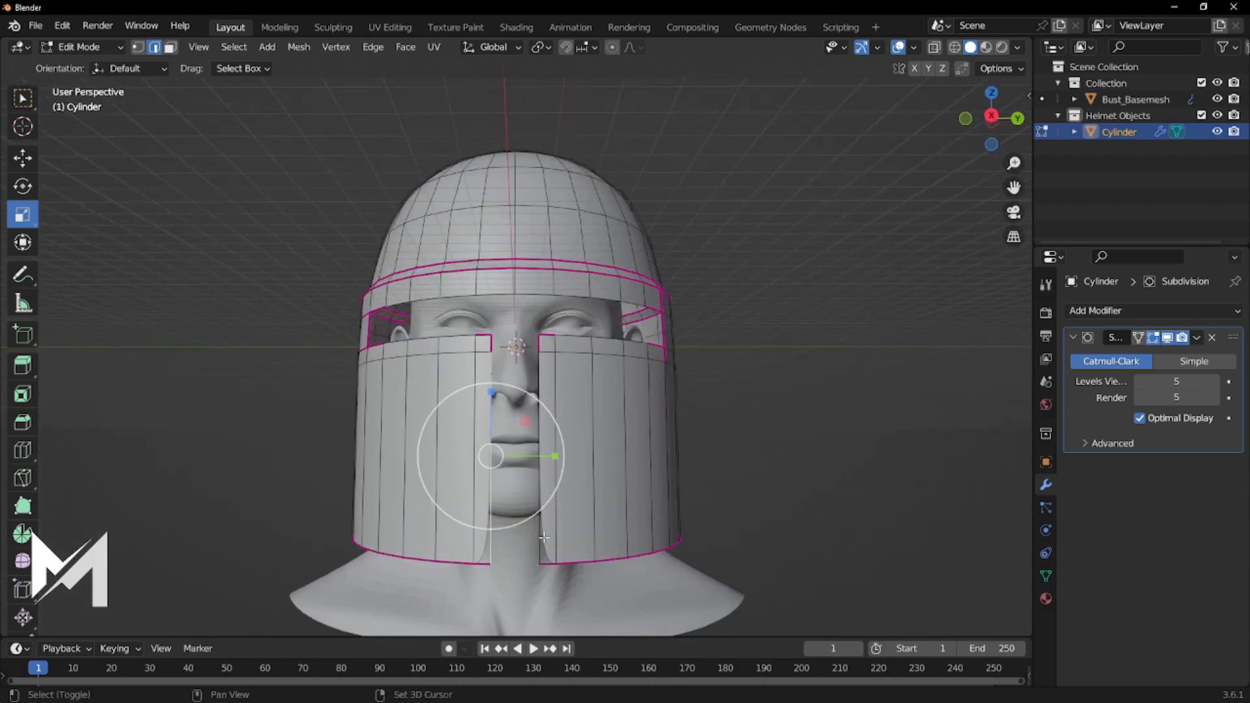
pyautogui.moveTo(494, 547); pyautogui.dragTo(577, 500, button='middle')
pyautogui.press('1')
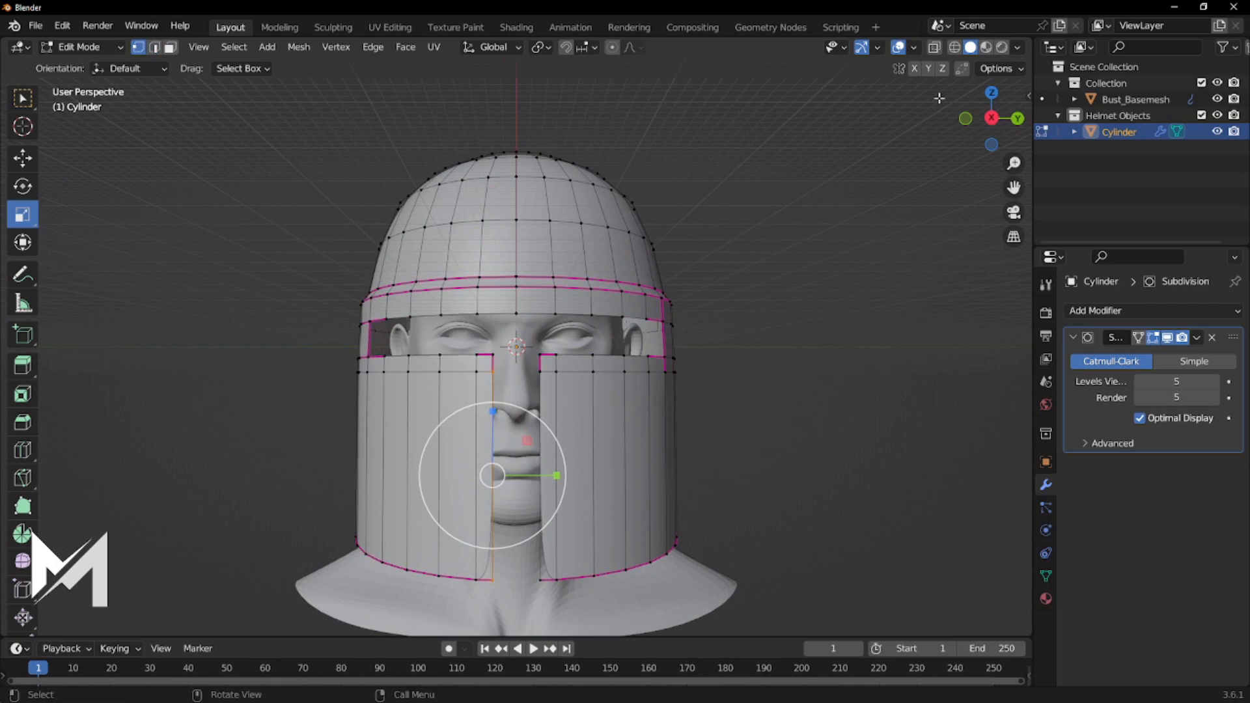
pyautogui.click(935, 48)
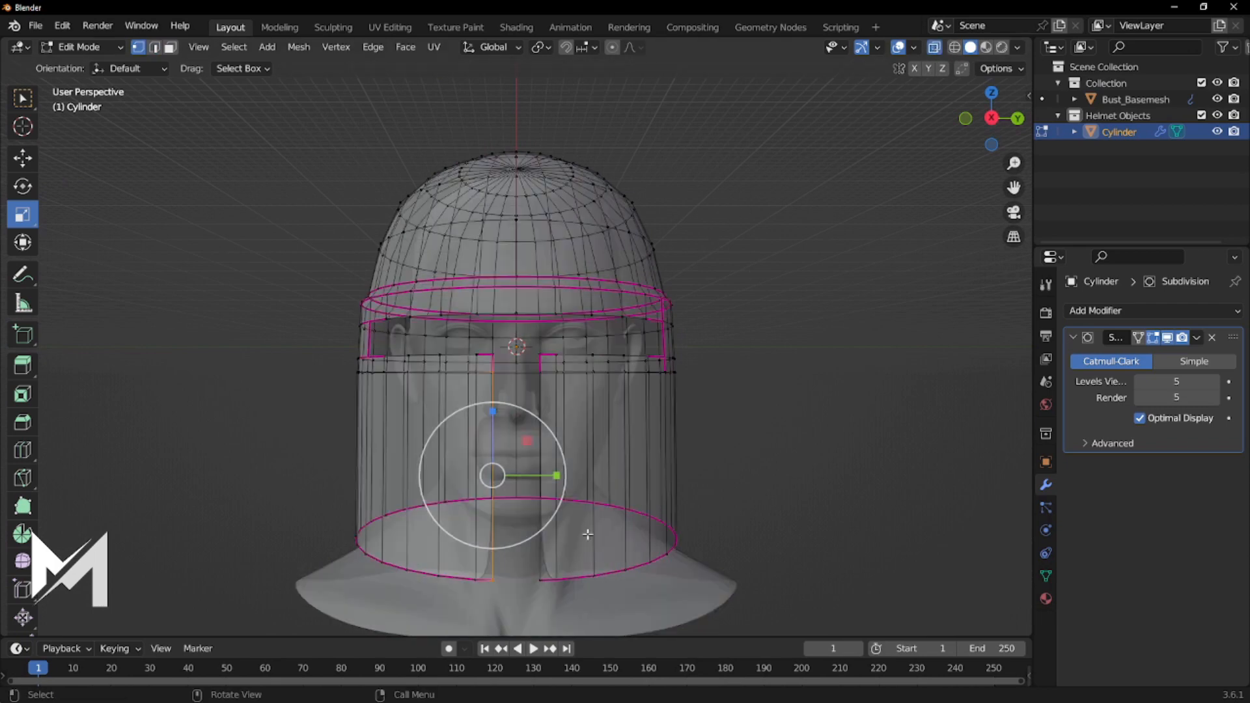
pyautogui.click(991, 120)
pyautogui.click(991, 120)
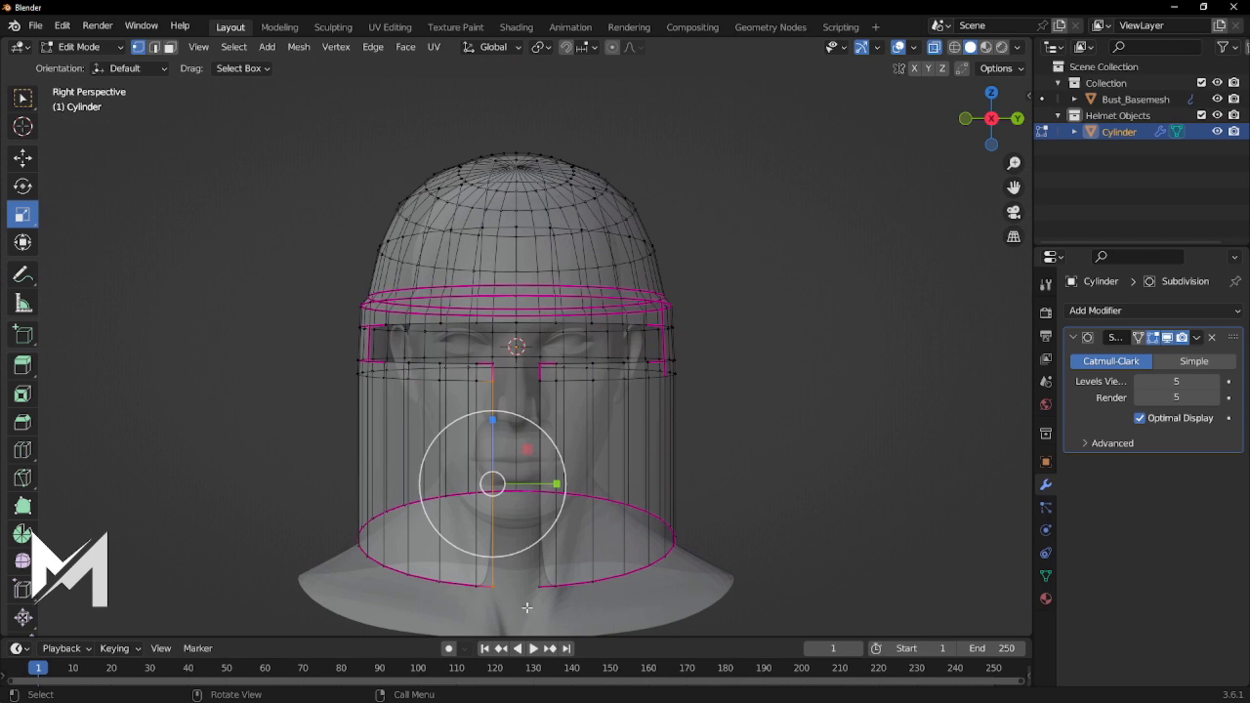
pyautogui.moveTo(535, 559); pyautogui.dragTo(662, 5)
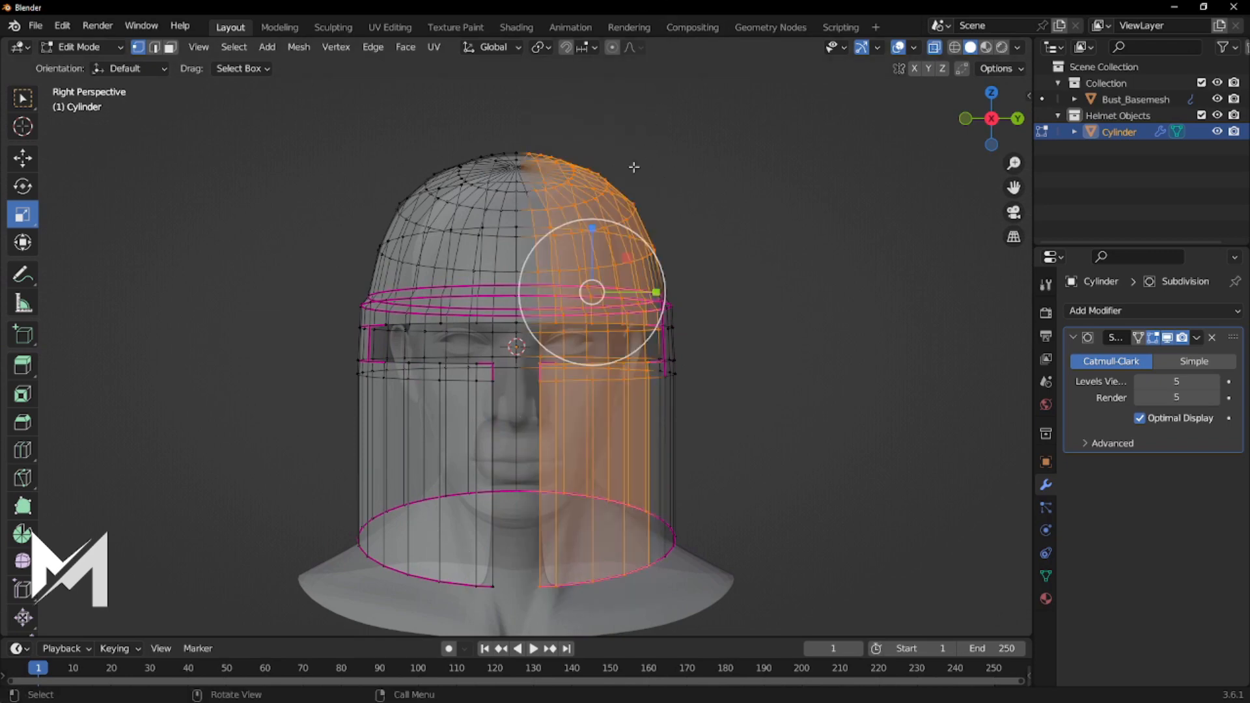
pyautogui.moveTo(733, 163); pyautogui.dragTo(715, 291, button='middle')
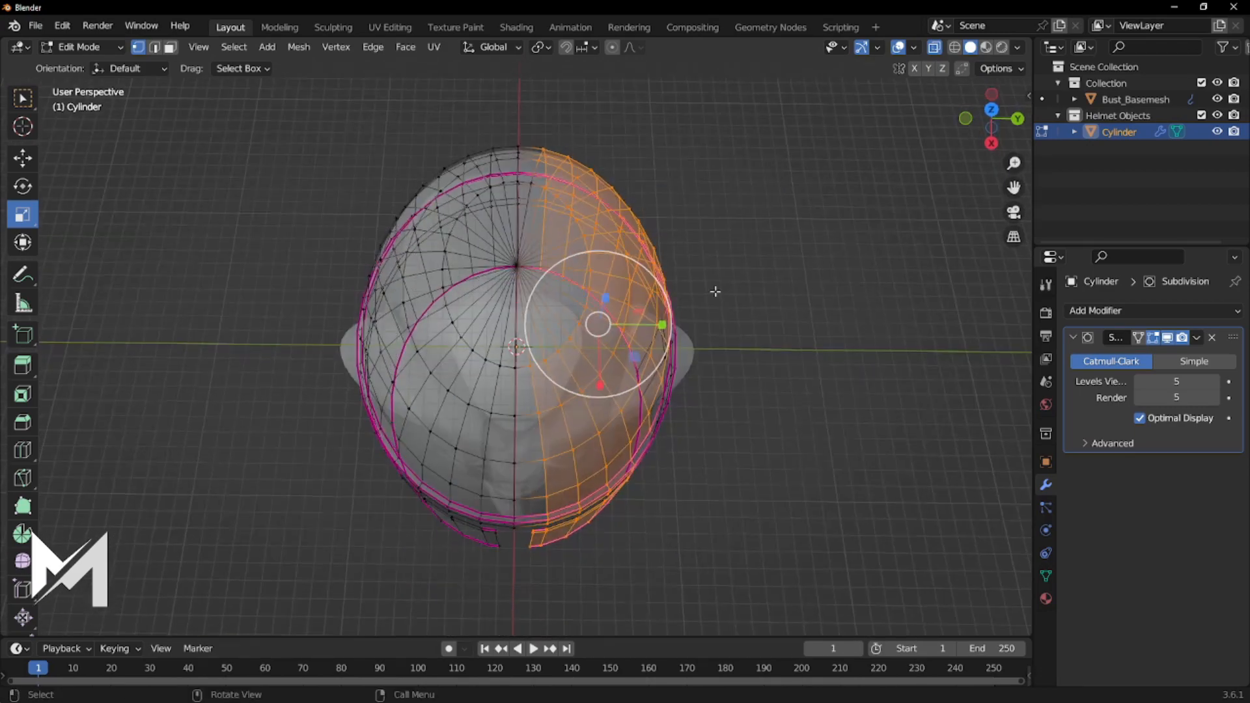
pyautogui.moveTo(655, 232); pyautogui.dragTo(793, 192, button='middle')
pyautogui.moveTo(792, 194); pyautogui.dragTo(607, 595)
pyautogui.moveTo(817, 447)
pyautogui.mouseDown(button='middle')
pyautogui.moveTo(699, 524)
pyautogui.moveTo(818, 400)
pyautogui.moveTo(827, 428)
pyautogui.mouseUp(button='middle')
pyautogui.press('x')
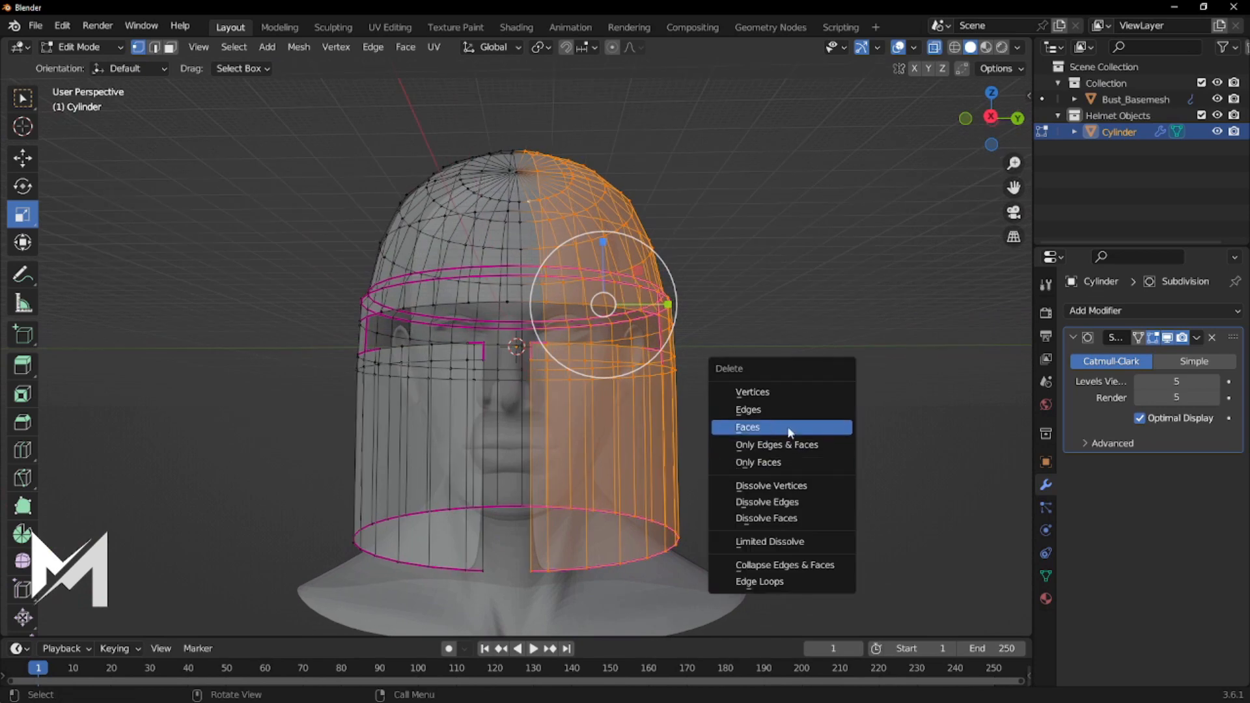
pyautogui.click(765, 394)
pyautogui.moveTo(759, 406)
pyautogui.mouseDown(button='middle')
pyautogui.moveTo(744, 423)
pyautogui.moveTo(641, 422)
pyautogui.moveTo(769, 425)
pyautogui.mouseUp(button='middle')
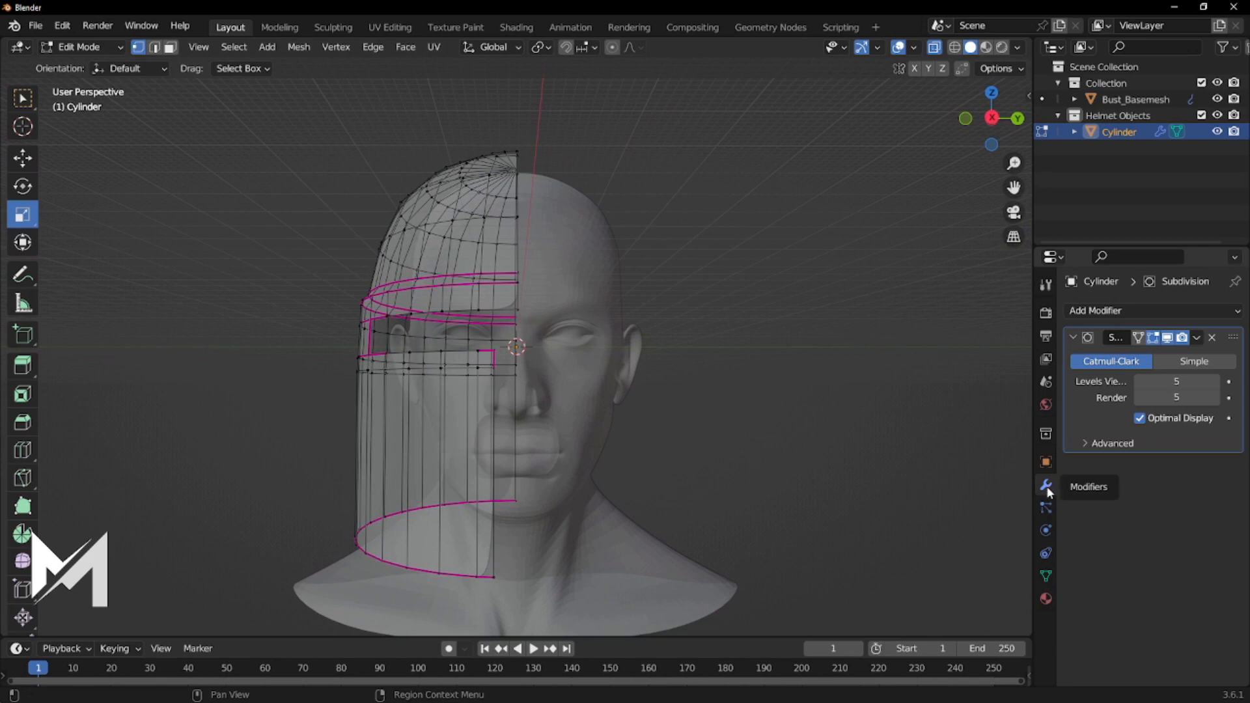
# Add a Mirror modifier to the half helmet, set it to mirror across Y only, and turn X-ray off.
pyautogui.click(1098, 313)
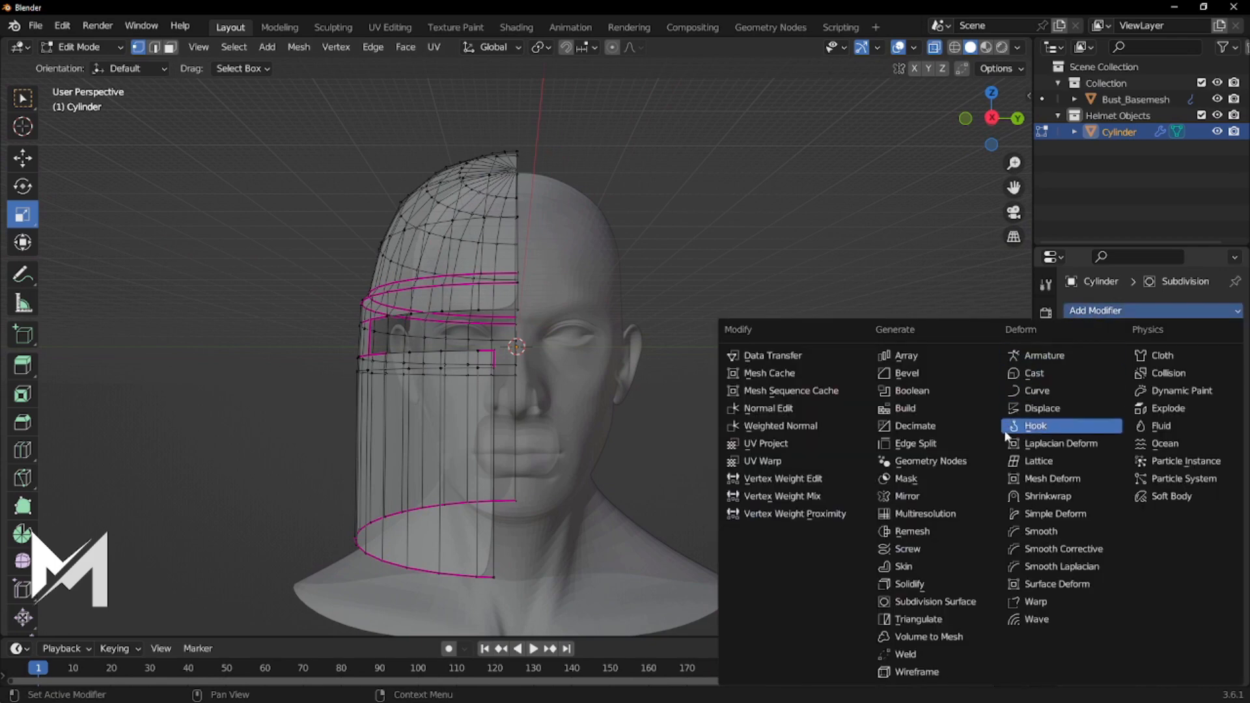
pyautogui.click(913, 503)
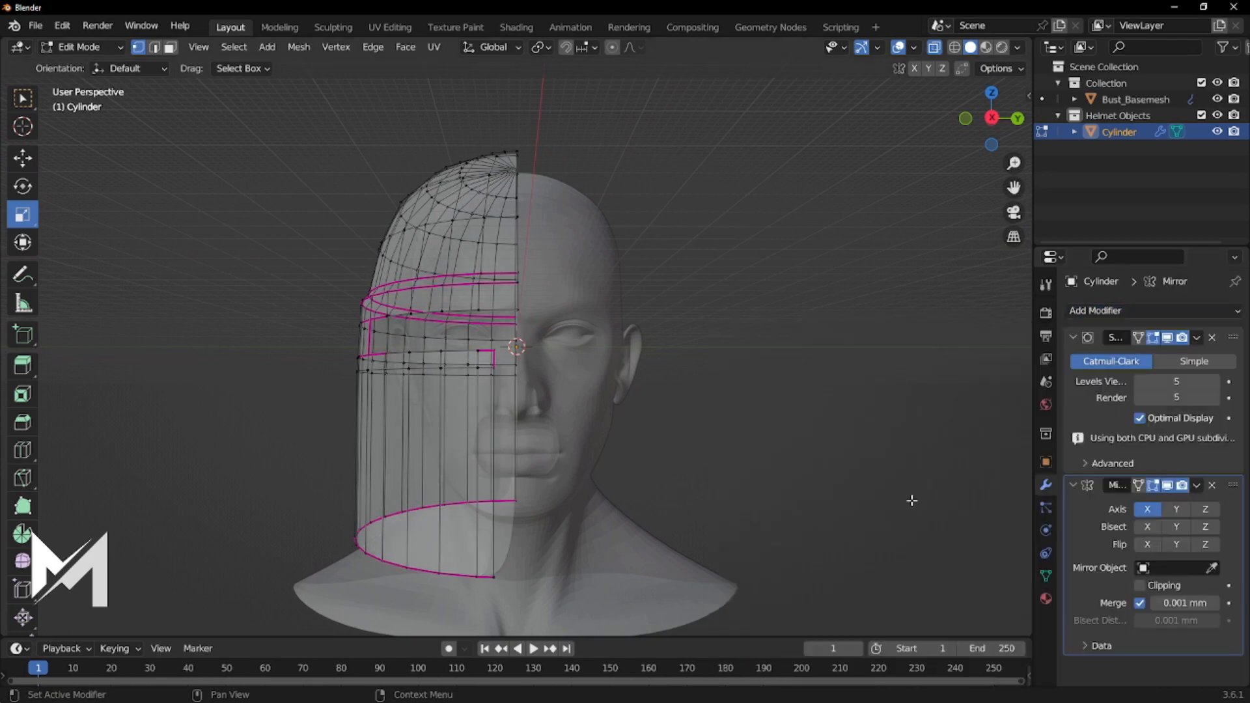
pyautogui.click(1177, 511)
pyautogui.click(1149, 490)
pyautogui.moveTo(758, 389); pyautogui.dragTo(761, 358, button='middle')
pyautogui.click(938, 50)
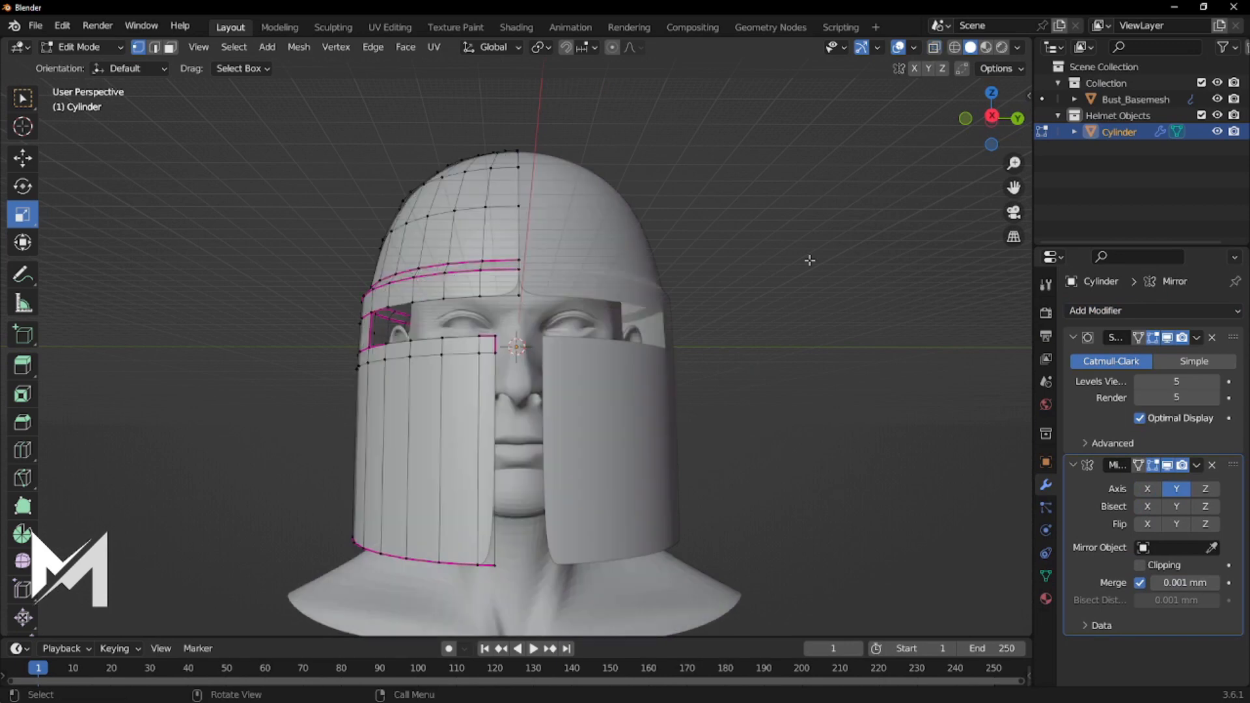
# Inspect the mirrored helmet in Object Mode, examining the centre seam on the front, dome and back.
pyautogui.moveTo(814, 273); pyautogui.dragTo(799, 291, button='middle')
pyautogui.press('Tab')
pyautogui.moveTo(771, 333)
pyautogui.mouseDown(button='middle')
pyautogui.moveTo(786, 367)
pyautogui.moveTo(792, 302)
pyautogui.moveTo(605, 343)
pyautogui.moveTo(389, 346)
pyautogui.moveTo(733, 413)
pyautogui.moveTo(800, 351)
pyautogui.moveTo(790, 310)
pyautogui.moveTo(779, 331)
pyautogui.moveTo(755, 334)
pyautogui.moveTo(773, 327)
pyautogui.mouseUp(button='middle')
pyautogui.moveTo(654, 272); pyautogui.dragTo(552, 295, button='middle')
pyautogui.moveTo(518, 235); pyautogui.dragTo(865, 232, button='middle')
pyautogui.moveTo(436, 310); pyautogui.dragTo(553, 352, button='middle')
# In Edit Mode, select the faceplate's vertical front edge and the centre seam over the dome and down the back, and crease them to 1.000.
pyautogui.press('Tab')
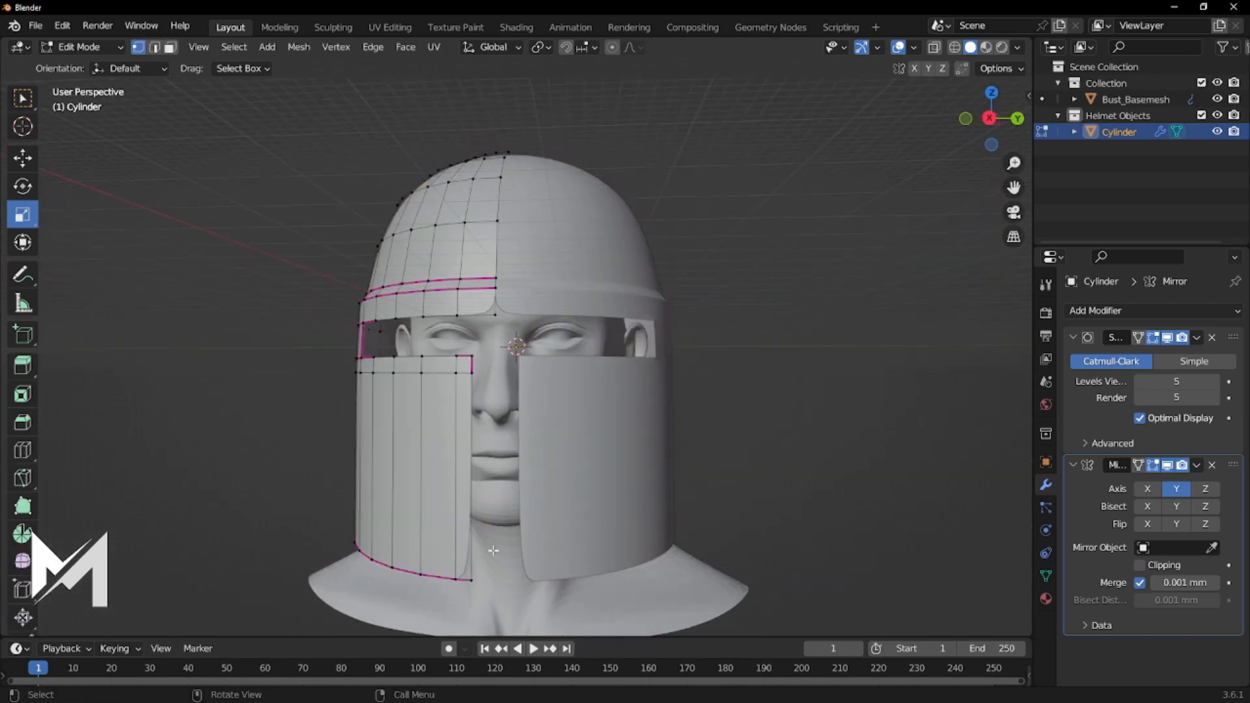
pyautogui.press('2')
pyautogui.click(485, 524)
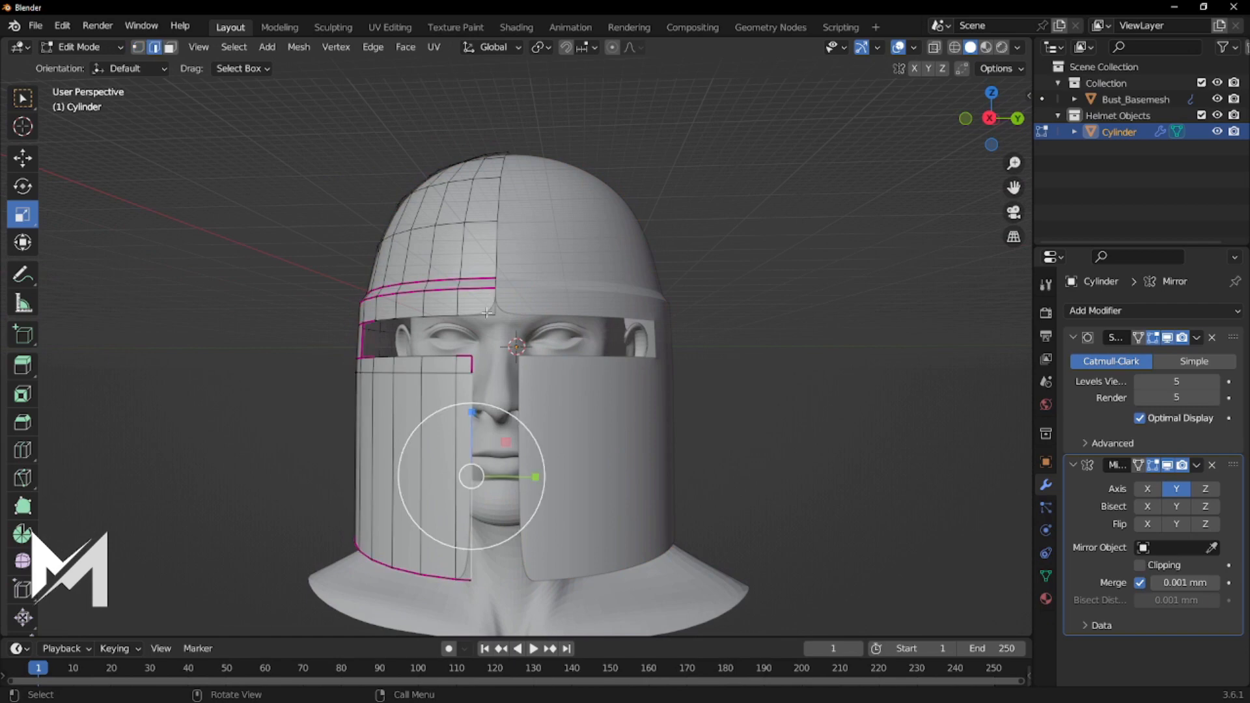
pyautogui.keyDown('shift'); pyautogui.click(486, 314); pyautogui.keyUp('shift')
pyautogui.keyDown('shift'); pyautogui.click(496, 301); pyautogui.keyUp('shift')
pyautogui.moveTo(564, 256); pyautogui.dragTo(560, 290, button='middle')
pyautogui.click(486, 325)
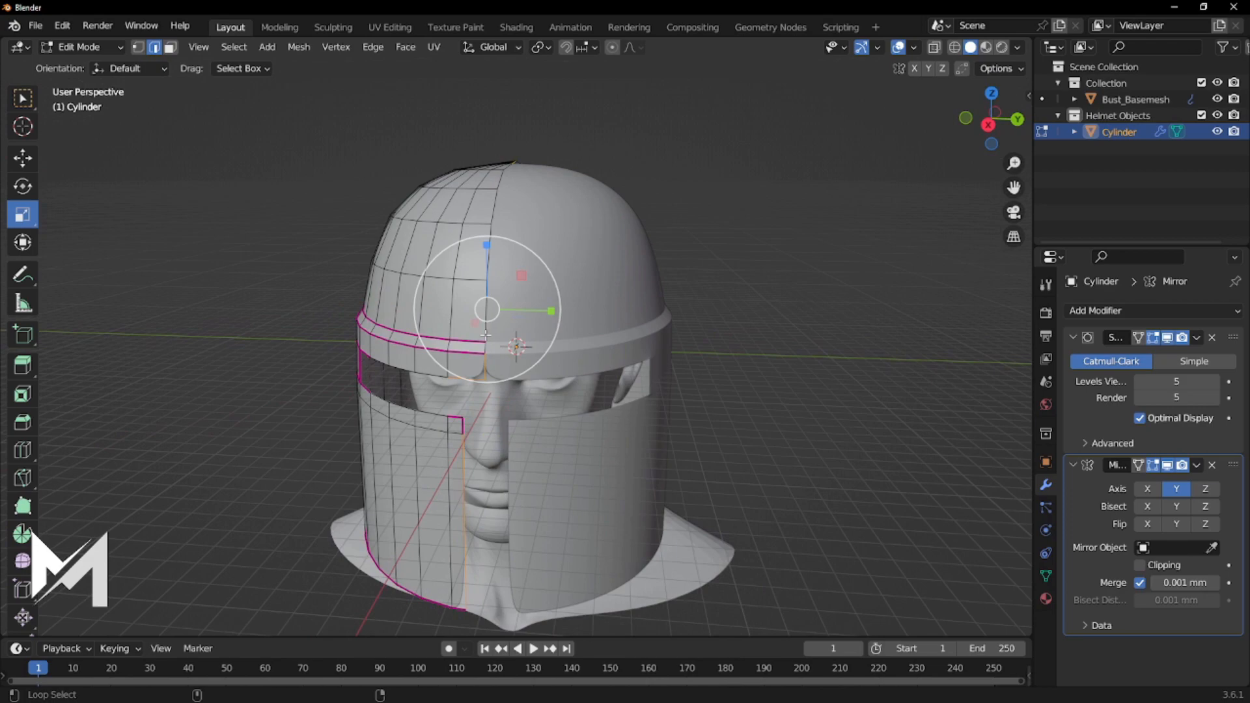
pyautogui.keyDown('alt'); pyautogui.click(485, 336); pyautogui.keyUp('alt')
pyautogui.moveTo(462, 474); pyautogui.dragTo(411, 443, button='middle')
pyautogui.hotkey('shift', 'e')
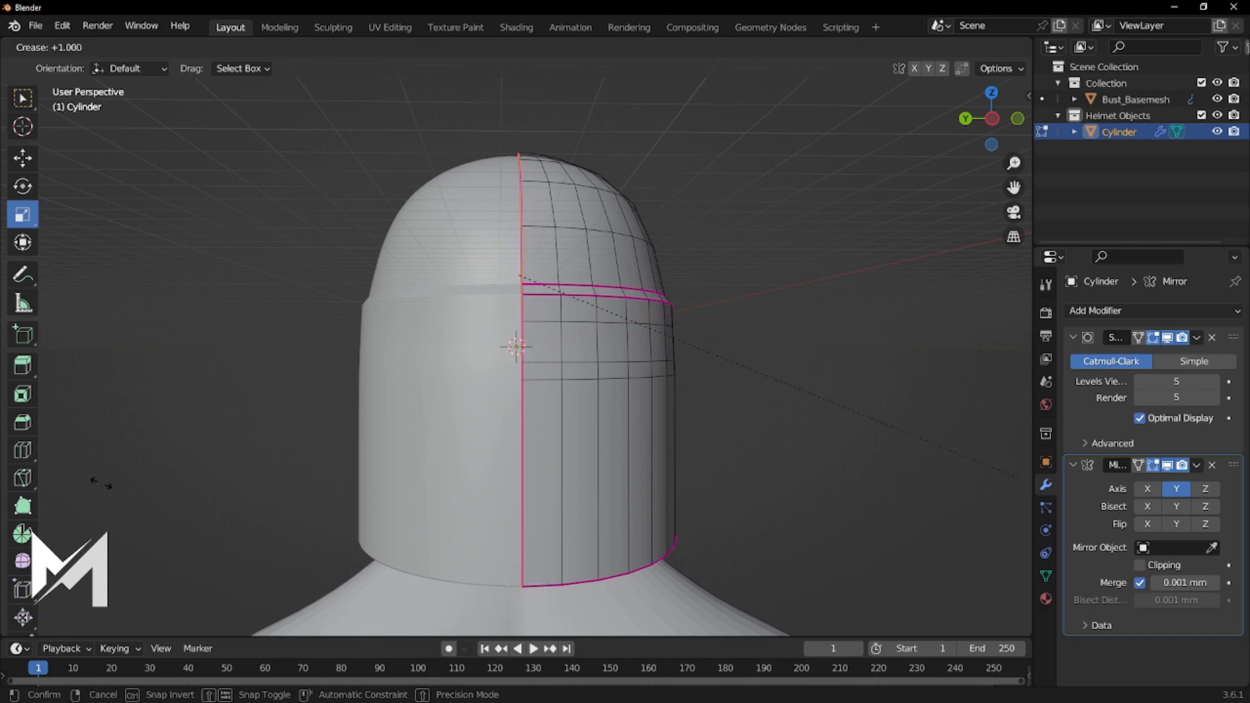
pyautogui.click(738, 507)
# Crease the brow band's short lower edge beside the centre seam to 1.000 and return to Object Mode.
pyautogui.moveTo(301, 413); pyautogui.dragTo(606, 390, button='middle')
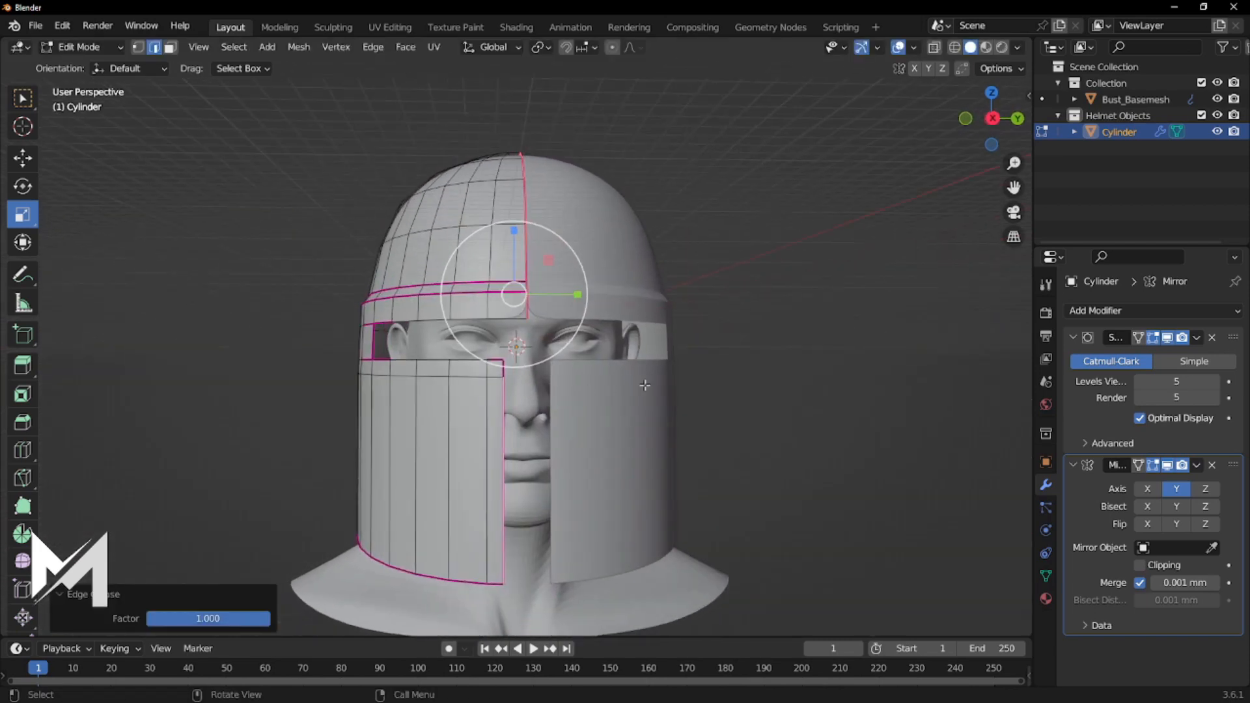
pyautogui.hotkey('shift', 'e')
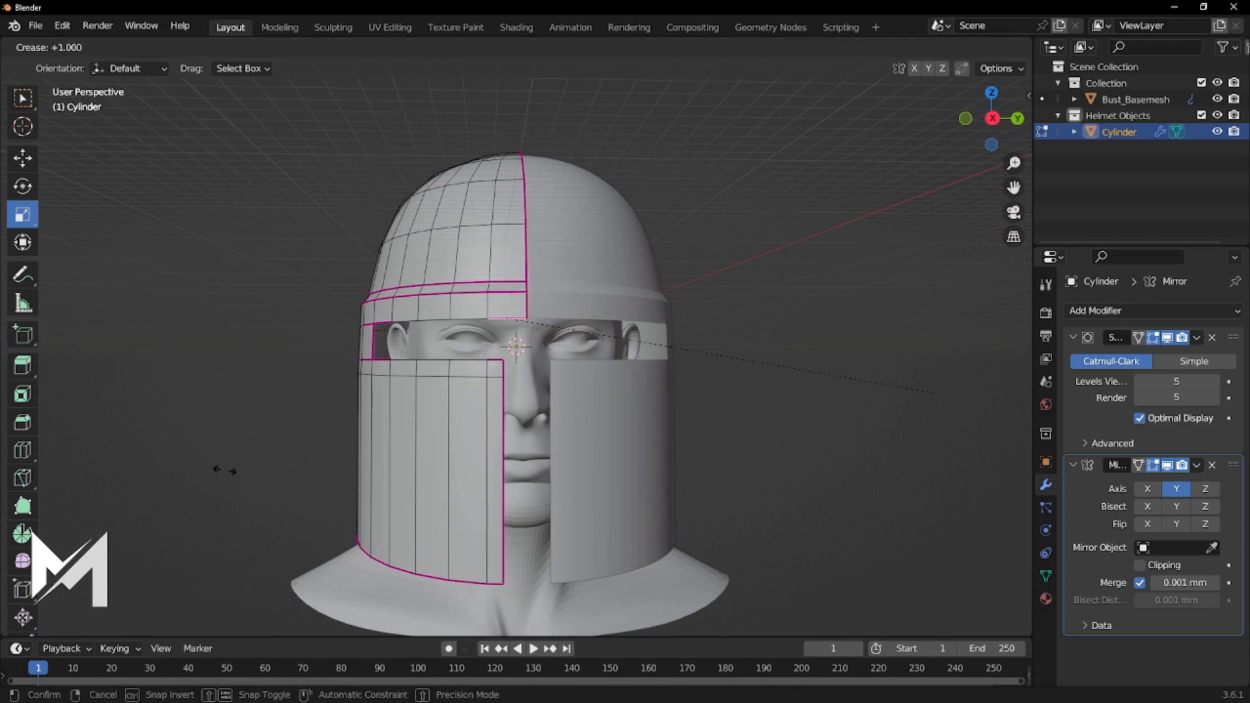
pyautogui.click(734, 490)
pyautogui.press('Tab')
pyautogui.moveTo(804, 424); pyautogui.dragTo(794, 448, button='middle')
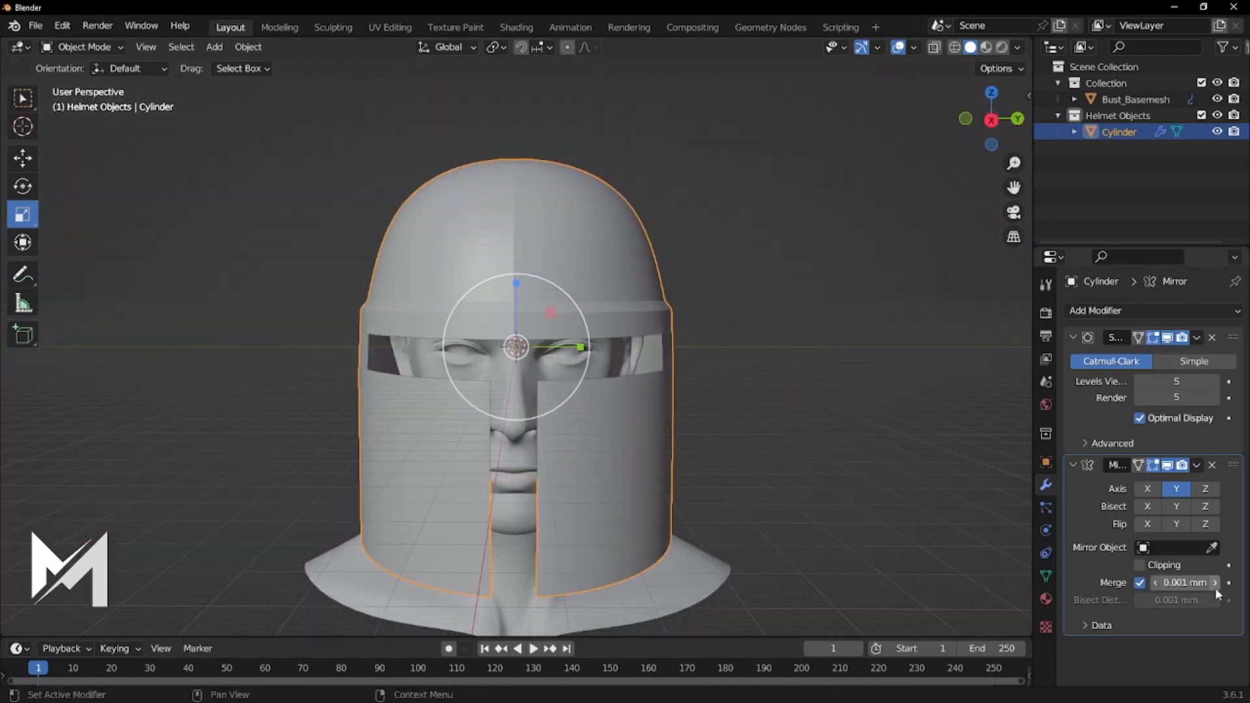
# Try a larger merge distance of 0.3 mm on the Mirror modifier.
pyautogui.click(1215, 582)
pyautogui.click(1215, 582)
pyautogui.click(1215, 582)
pyautogui.click(1216, 582)
pyautogui.click(1216, 582)
pyautogui.click(1216, 582)
pyautogui.click(1216, 582)
pyautogui.click(1216, 582)
pyautogui.click(1217, 582)
pyautogui.click(1216, 582)
pyautogui.click(1216, 582)
pyautogui.click(1216, 582)
pyautogui.click(1215, 582)
pyautogui.write('0.3')
pyautogui.press('Return')
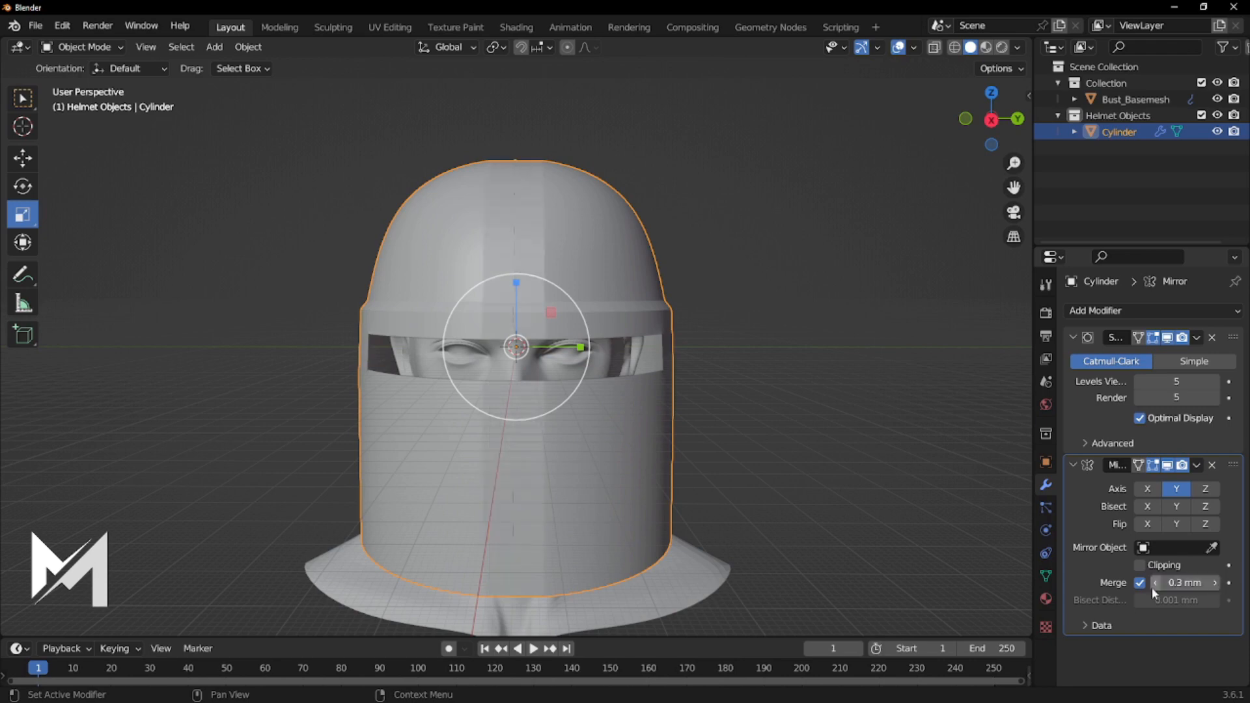
# Set the Mirror modifier's merge distance to 0.02 mm and check the dome's centre seam up close.
pyautogui.click(1168, 583)
pyautogui.write('0.1')
pyautogui.press('Return')
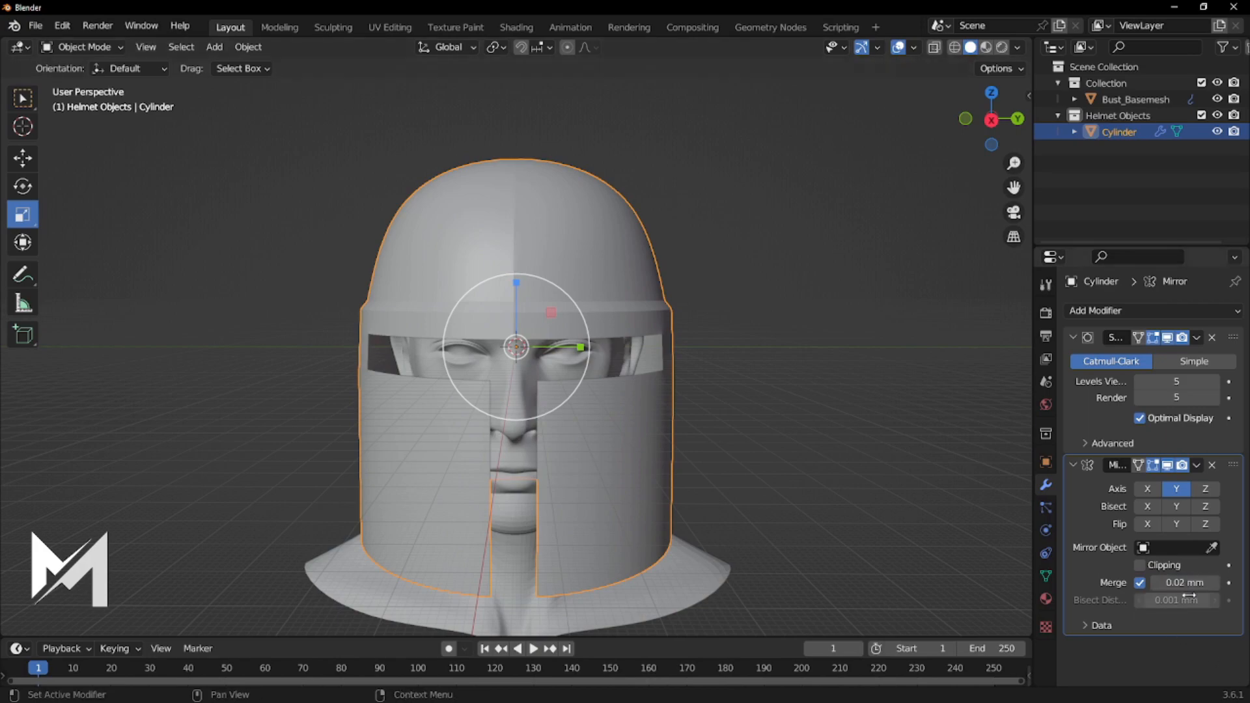
pyautogui.moveTo(741, 346); pyautogui.dragTo(267, 260, button='middle')
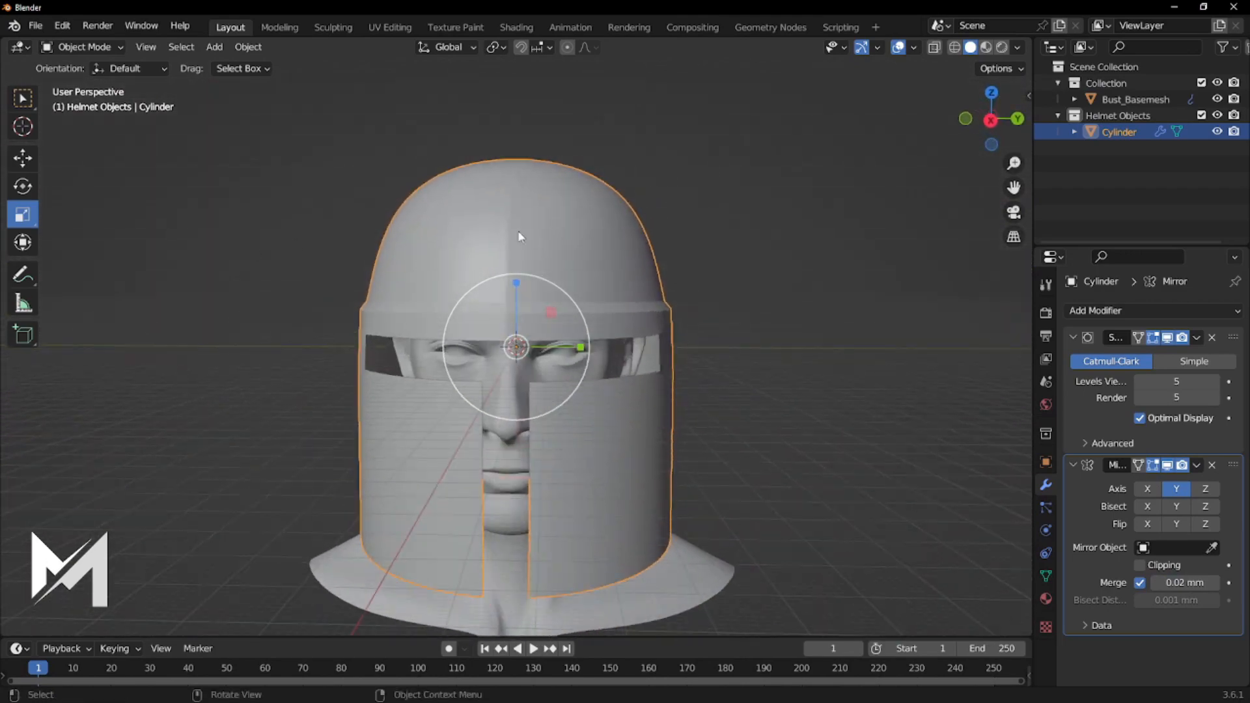
pyautogui.scroll(8, 519, 245)
pyautogui.moveTo(519, 244); pyautogui.dragTo(503, 298, button='middle')
pyautogui.moveTo(445, 518); pyautogui.dragTo(447, 484, button='middle')
pyautogui.scroll(-4, 495, 414)
pyautogui.moveTo(544, 280)
pyautogui.mouseDown(button='middle')
pyautogui.moveTo(540, 316)
pyautogui.moveTo(438, 388)
pyautogui.moveTo(354, 427)
pyautogui.moveTo(226, 329)
pyautogui.moveTo(193, 253)
pyautogui.moveTo(332, 282)
pyautogui.moveTo(227, 269)
pyautogui.moveTo(254, 278)
pyautogui.moveTo(589, 276)
pyautogui.moveTo(563, 282)
pyautogui.moveTo(539, 242)
pyautogui.moveTo(525, 271)
pyautogui.moveTo(474, 279)
pyautogui.moveTo(553, 292)
pyautogui.mouseUp(button='middle')
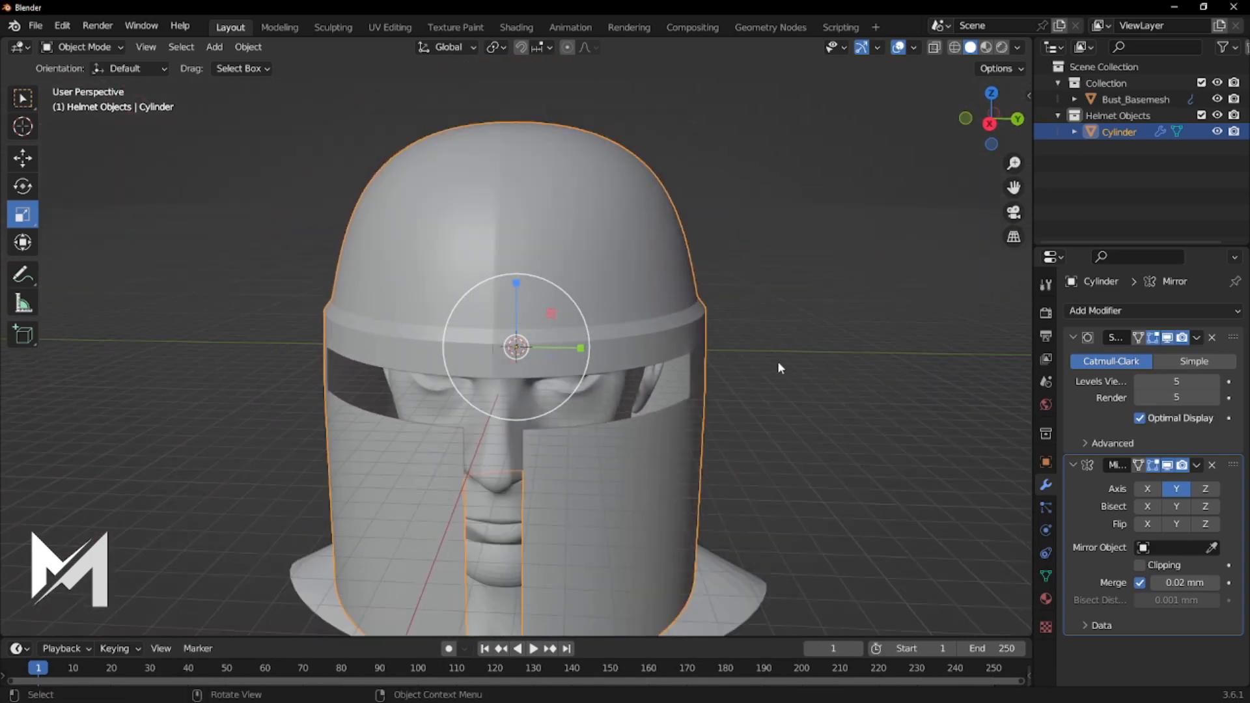
# In Edit Mode, select one vertex on the faceplate's lower side rim with the Move tool and try shifting it along Y.
pyautogui.press('Tab')
pyautogui.moveTo(709, 416); pyautogui.dragTo(655, 434, button='middle')
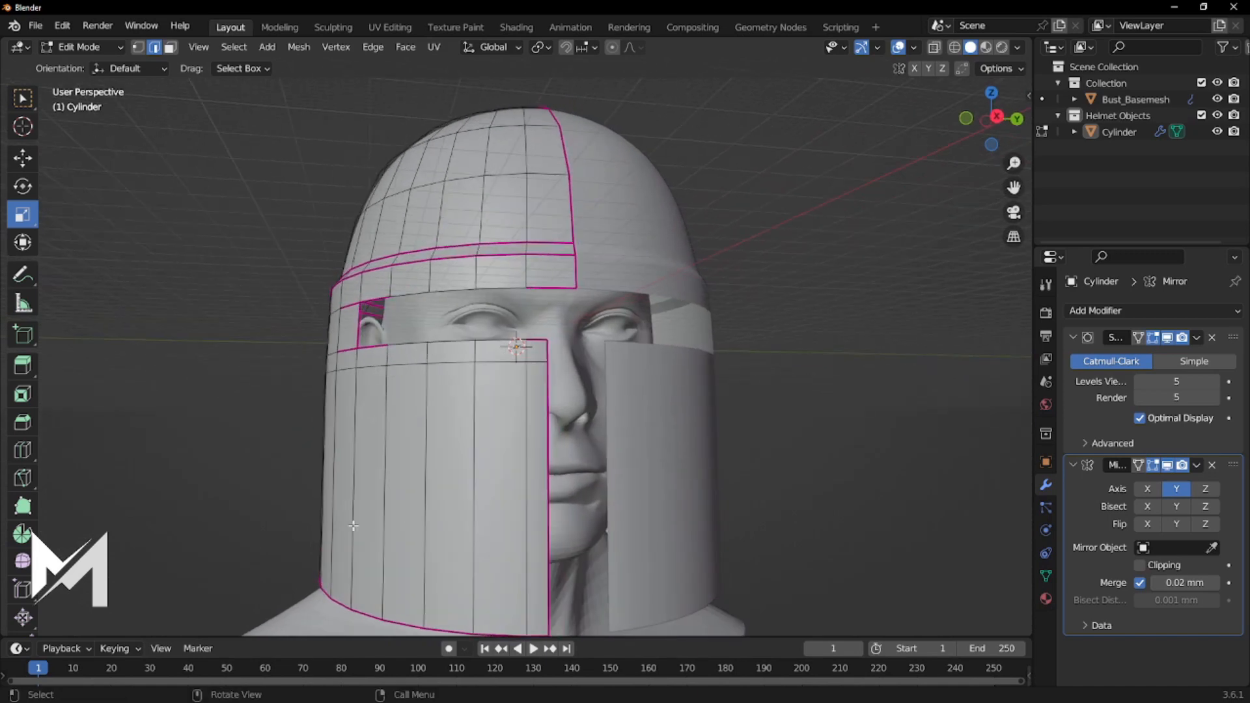
pyautogui.press('1')
pyautogui.click(350, 608)
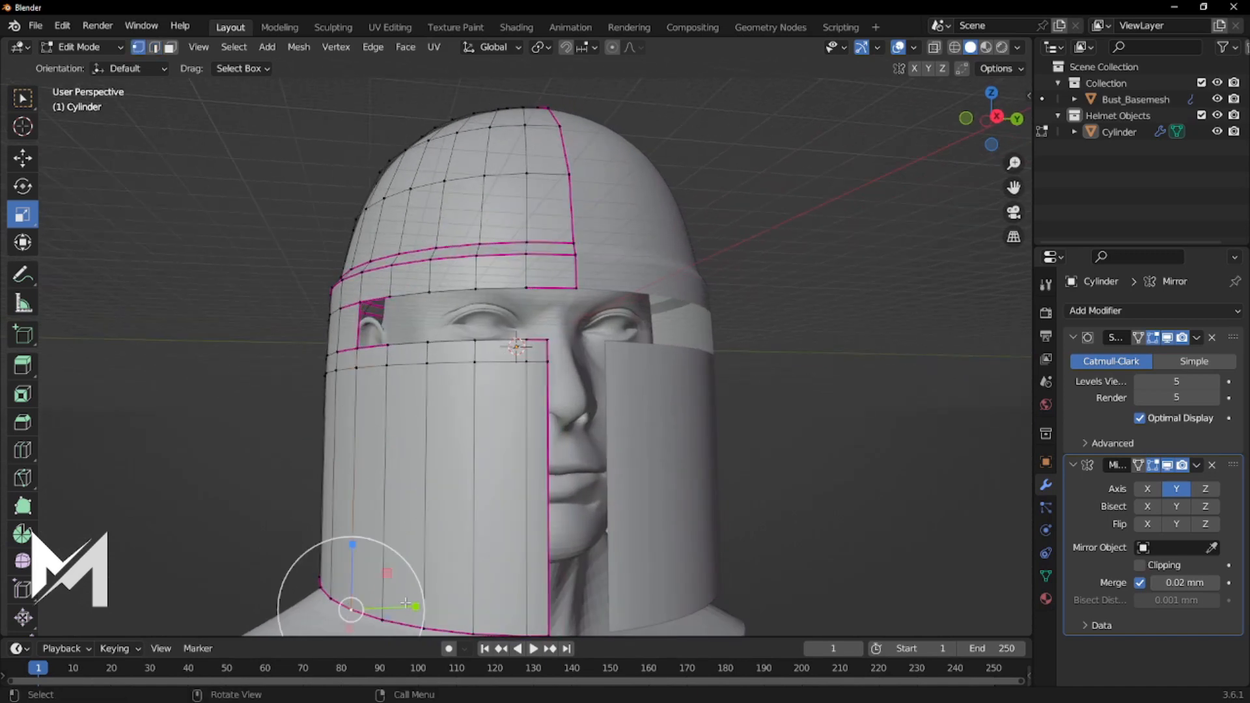
pyautogui.click(23, 158)
pyautogui.scroll(-3, 651, 414)
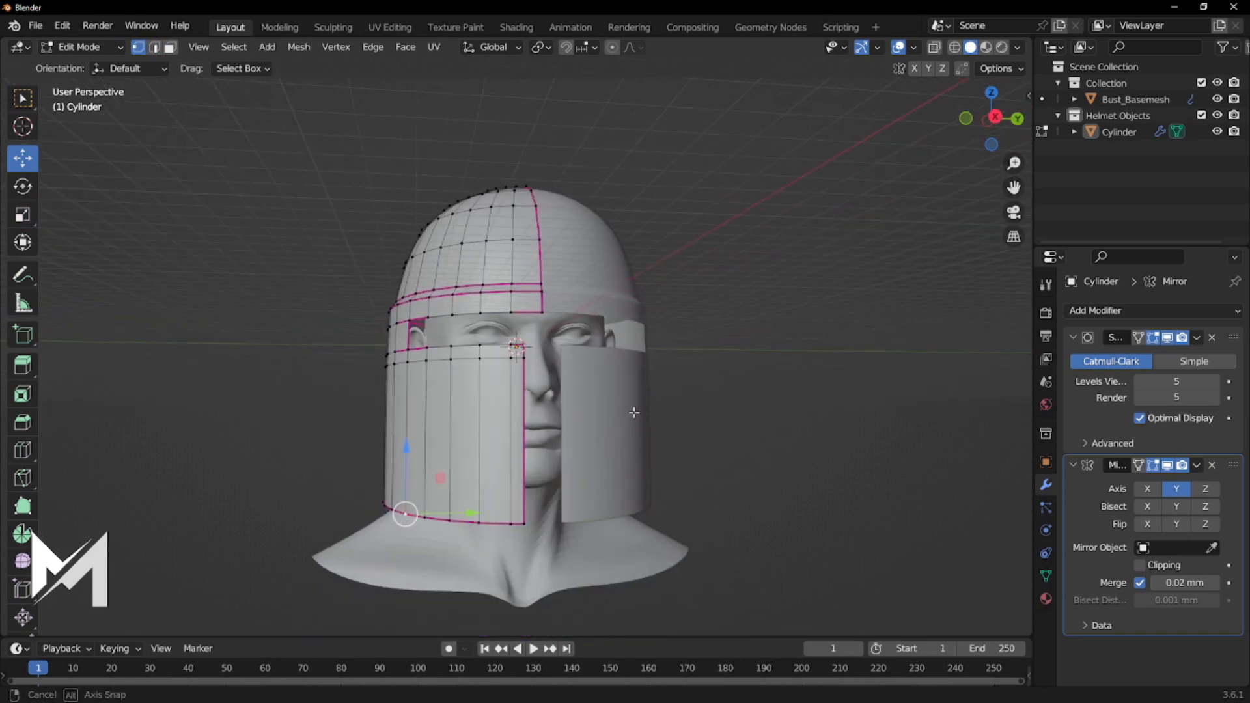
pyautogui.moveTo(453, 507); pyautogui.dragTo(500, 511)
# Select the vertical side edge of the faceplate just behind the eye slot's outer end and crease it to 1.000.
pyautogui.moveTo(665, 500)
pyautogui.mouseDown(button='middle')
pyautogui.moveTo(533, 514)
pyautogui.moveTo(671, 514)
pyautogui.mouseUp(button='middle')
pyautogui.moveTo(670, 460); pyautogui.dragTo(720, 449, button='middle')
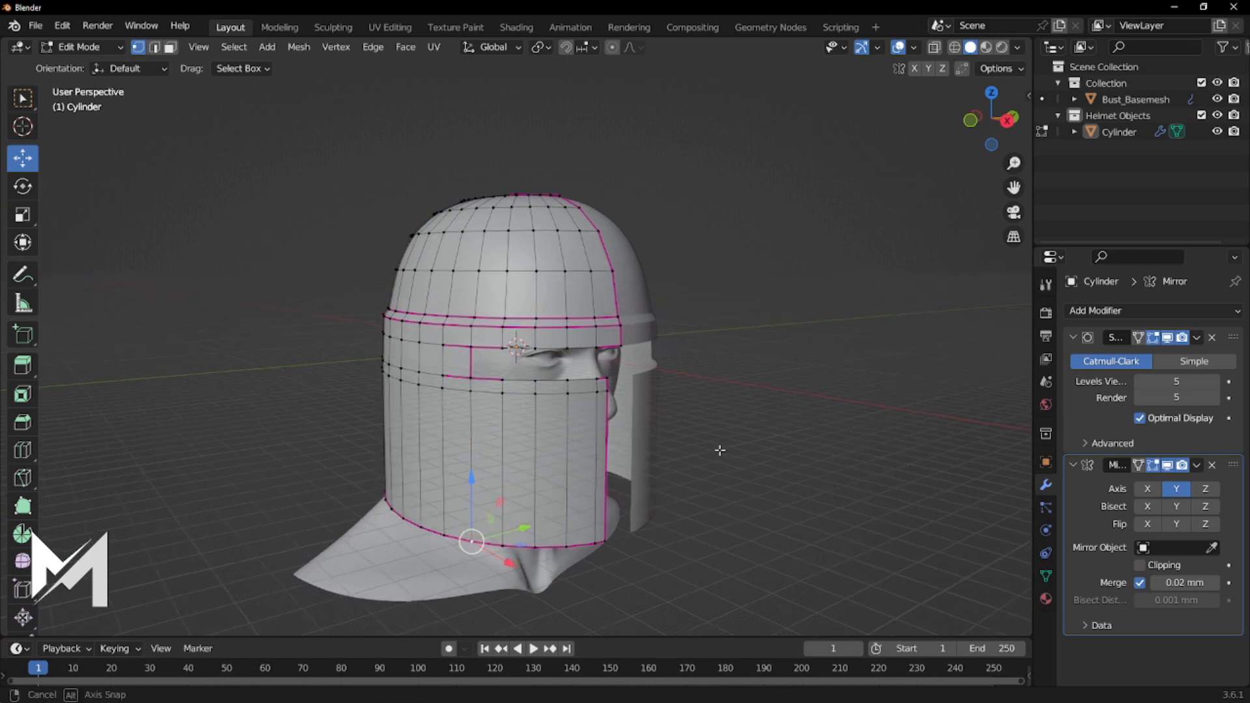
pyautogui.scroll(3, 497, 496)
pyautogui.scroll(2, 497, 496)
pyautogui.scroll(5, 511, 516)
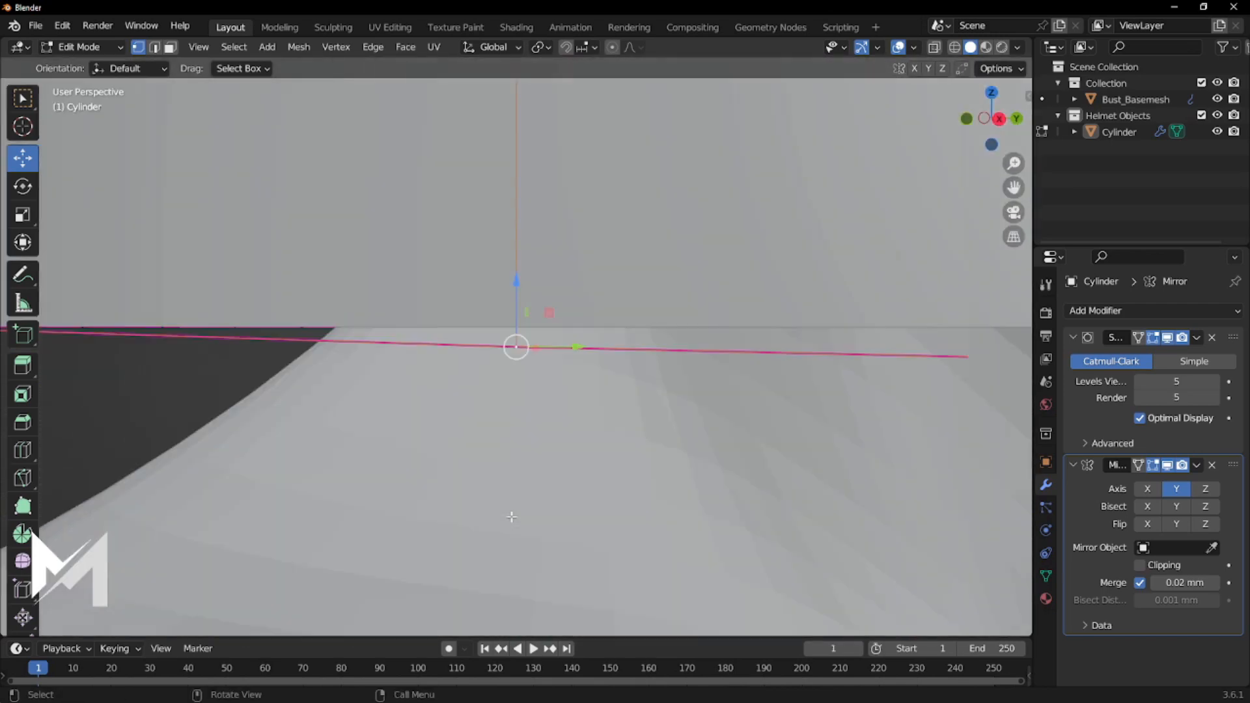
pyautogui.scroll(-15, 630, 315)
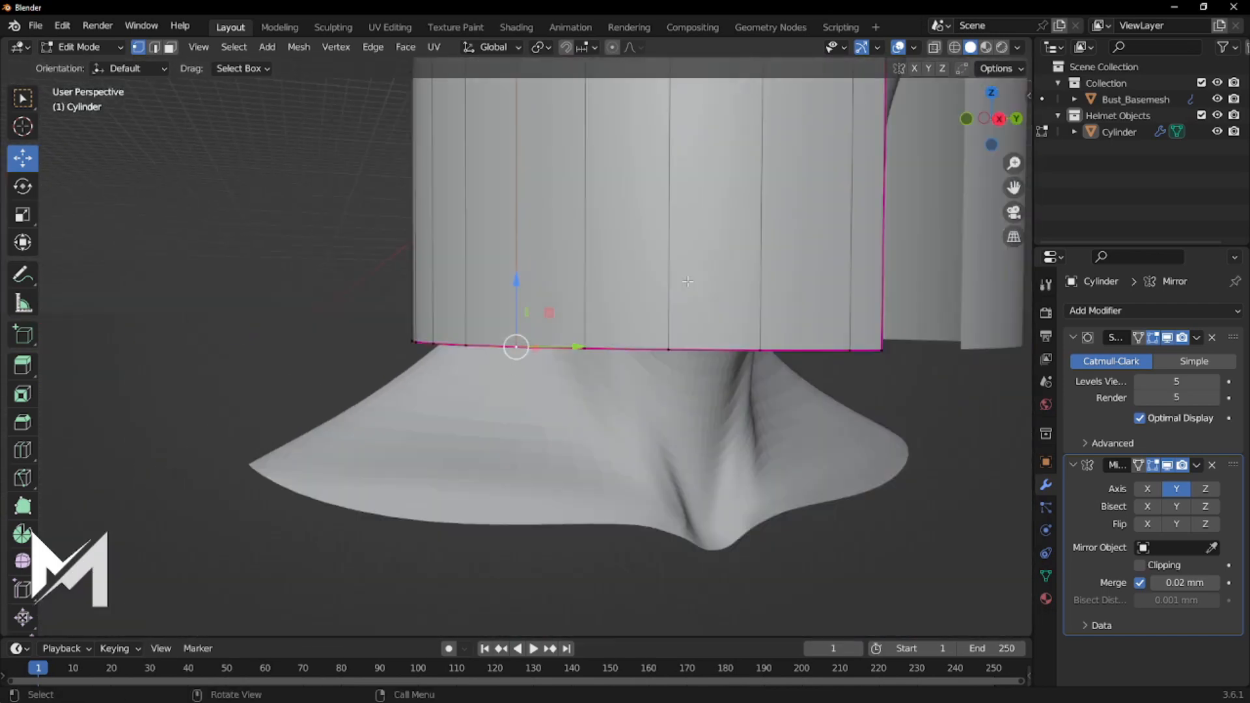
pyautogui.moveTo(732, 214); pyautogui.dragTo(710, 235, button='middle')
pyautogui.moveTo(571, 282); pyautogui.dragTo(517, 245, button='middle')
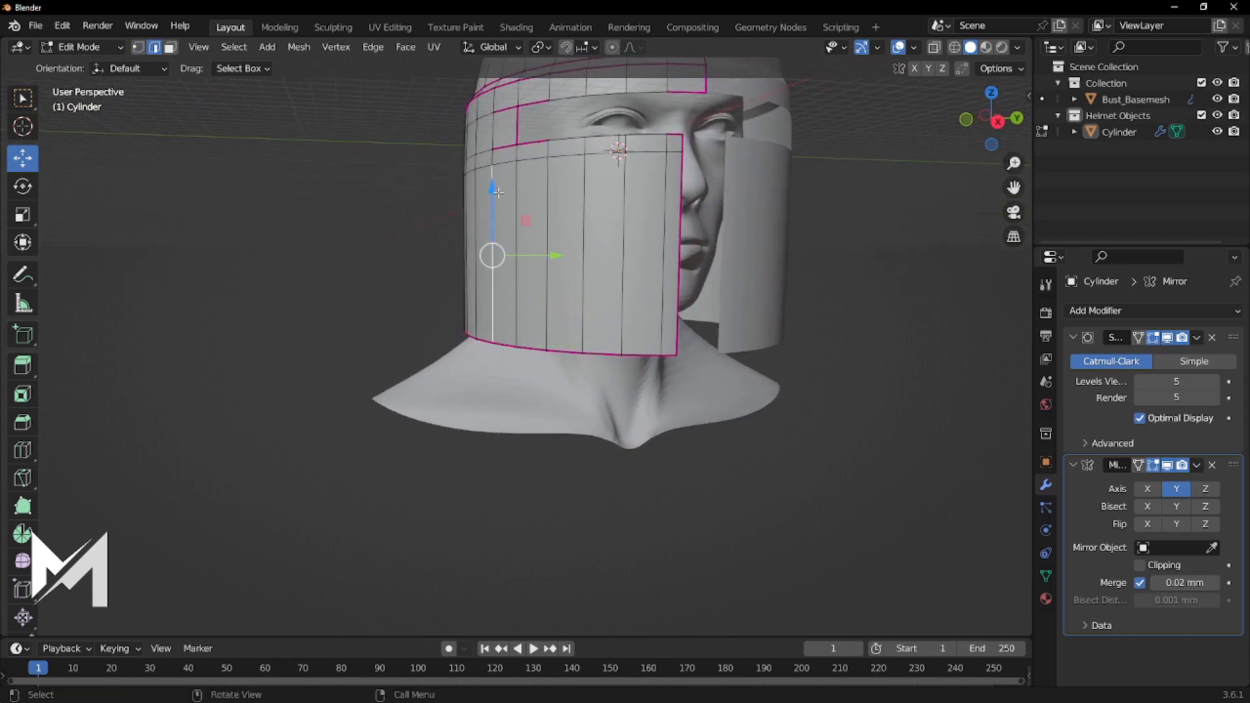
pyautogui.hotkey('shift', 'e')
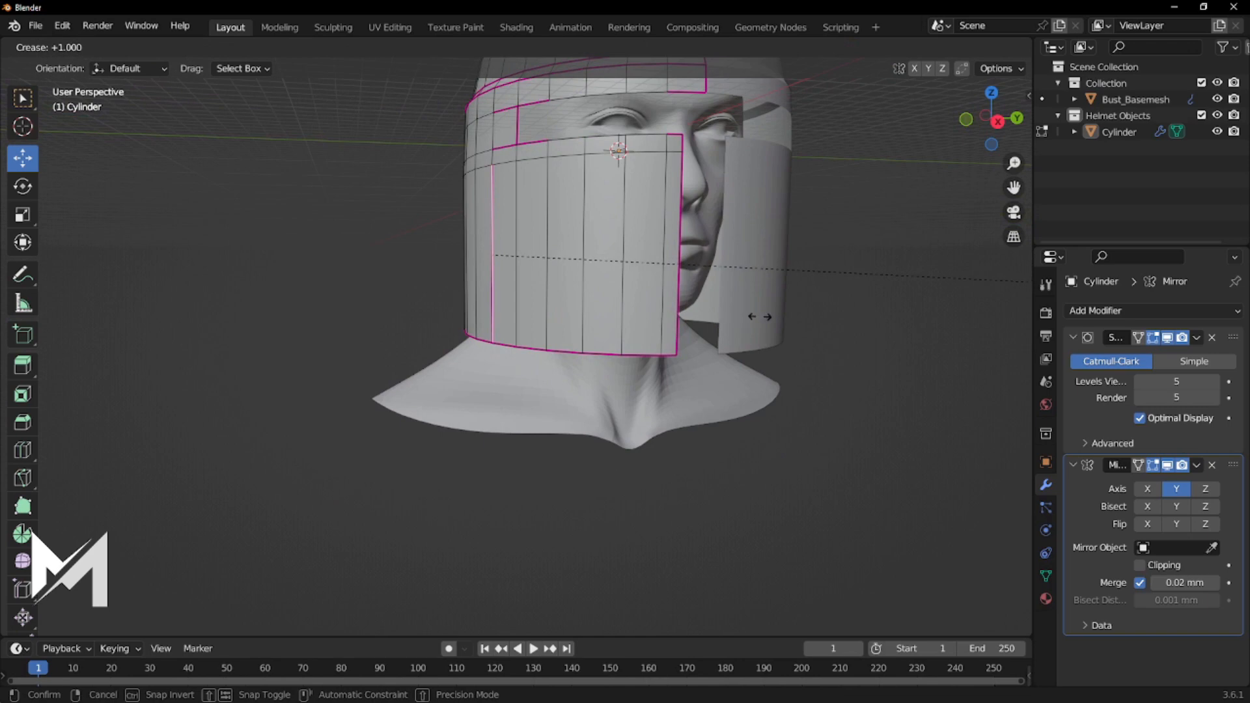
pyautogui.click(887, 338)
# Move the lower rim vertices in front of the creased side edge one by one along Y toward the face opening, the frontmost about 13 mm.
pyautogui.moveTo(887, 338); pyautogui.dragTo(715, 334, button='middle')
pyautogui.moveTo(756, 275)
pyautogui.mouseDown(button='middle')
pyautogui.moveTo(755, 287)
pyautogui.moveTo(675, 253)
pyautogui.moveTo(726, 274)
pyautogui.moveTo(748, 261)
pyautogui.mouseUp(button='middle')
pyautogui.moveTo(513, 140); pyautogui.dragTo(622, 176, button='middle')
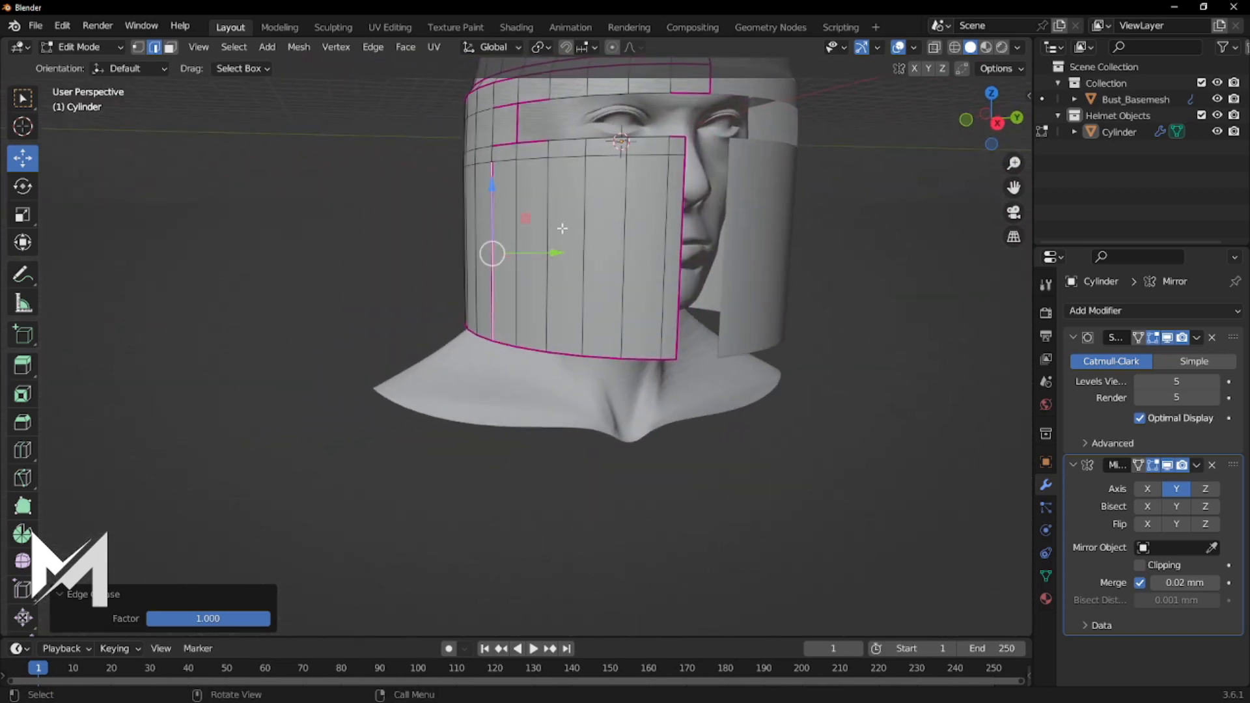
pyautogui.moveTo(519, 232); pyautogui.dragTo(512, 226, button='middle')
pyautogui.click(516, 345)
pyautogui.moveTo(516, 346); pyautogui.dragTo(589, 351, button='middle')
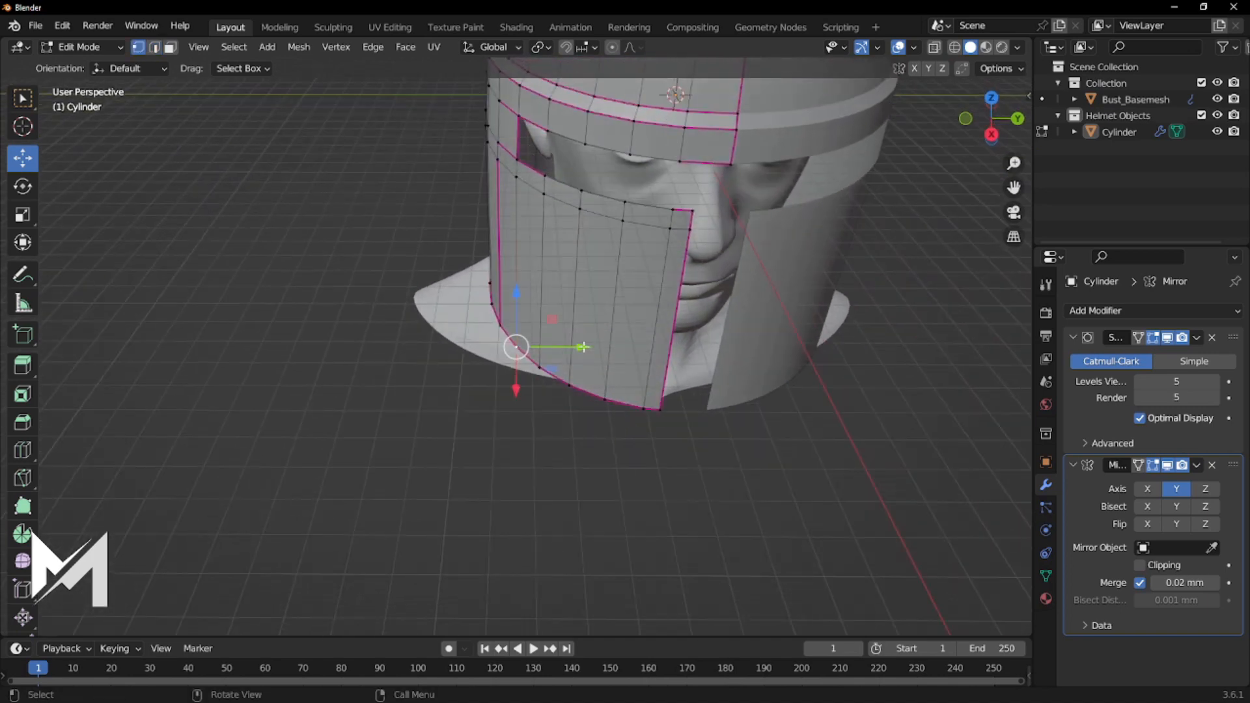
pyautogui.moveTo(583, 347); pyautogui.dragTo(676, 397)
pyautogui.click(540, 367)
pyautogui.click(577, 386)
pyautogui.click(605, 401)
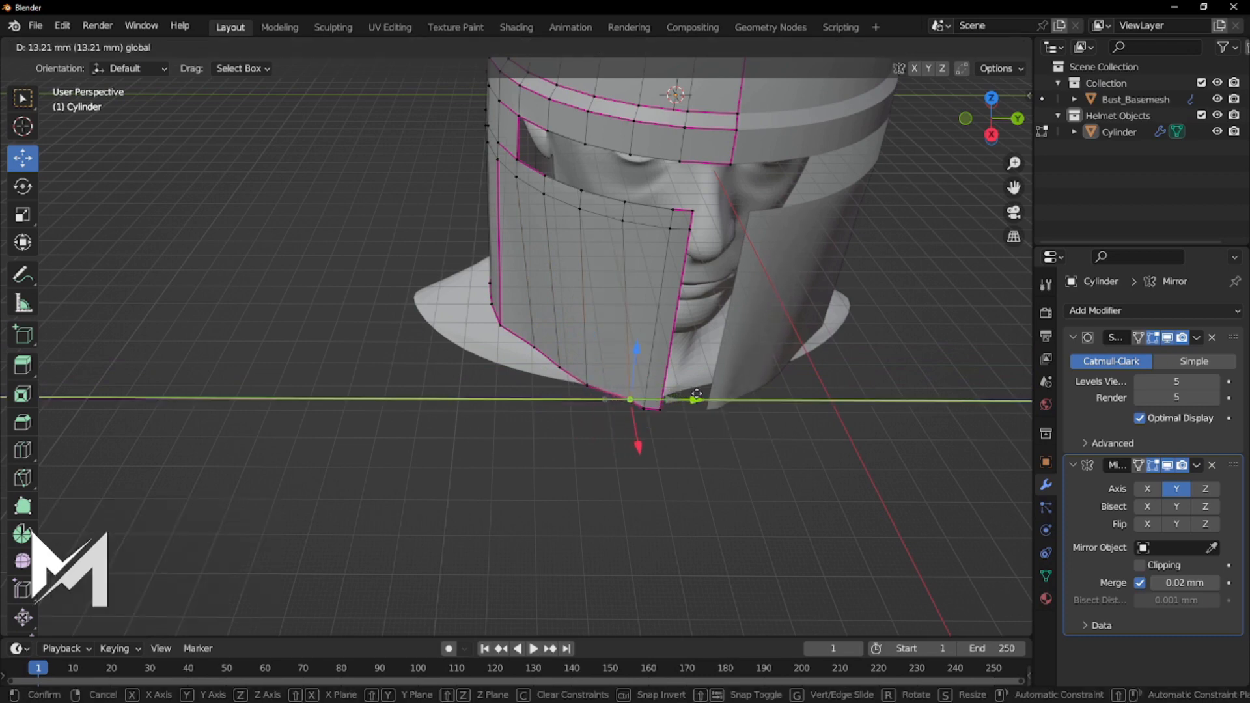
pyautogui.click(693, 396)
# Shift the rim vertex just behind the last moved one a further 7.27 mm along Y toward the face opening.
pyautogui.click(605, 384)
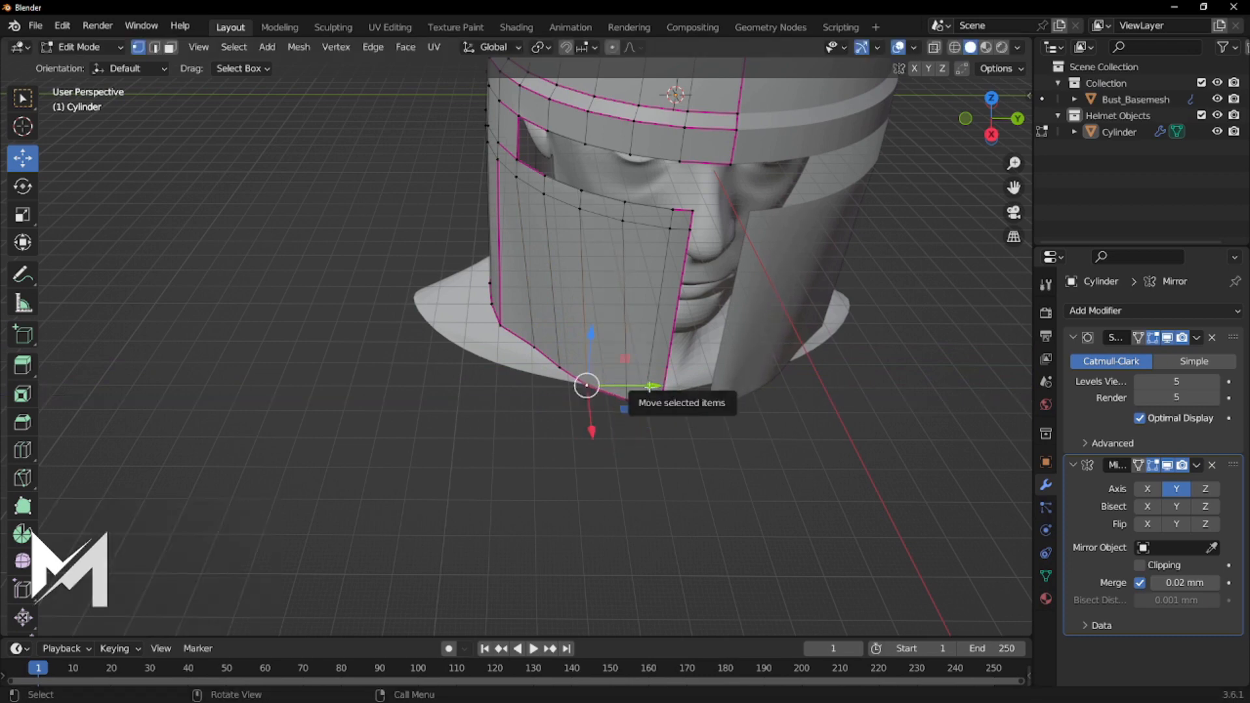
pyautogui.press('g')
pyautogui.press('y')
pyautogui.click(616, 406)
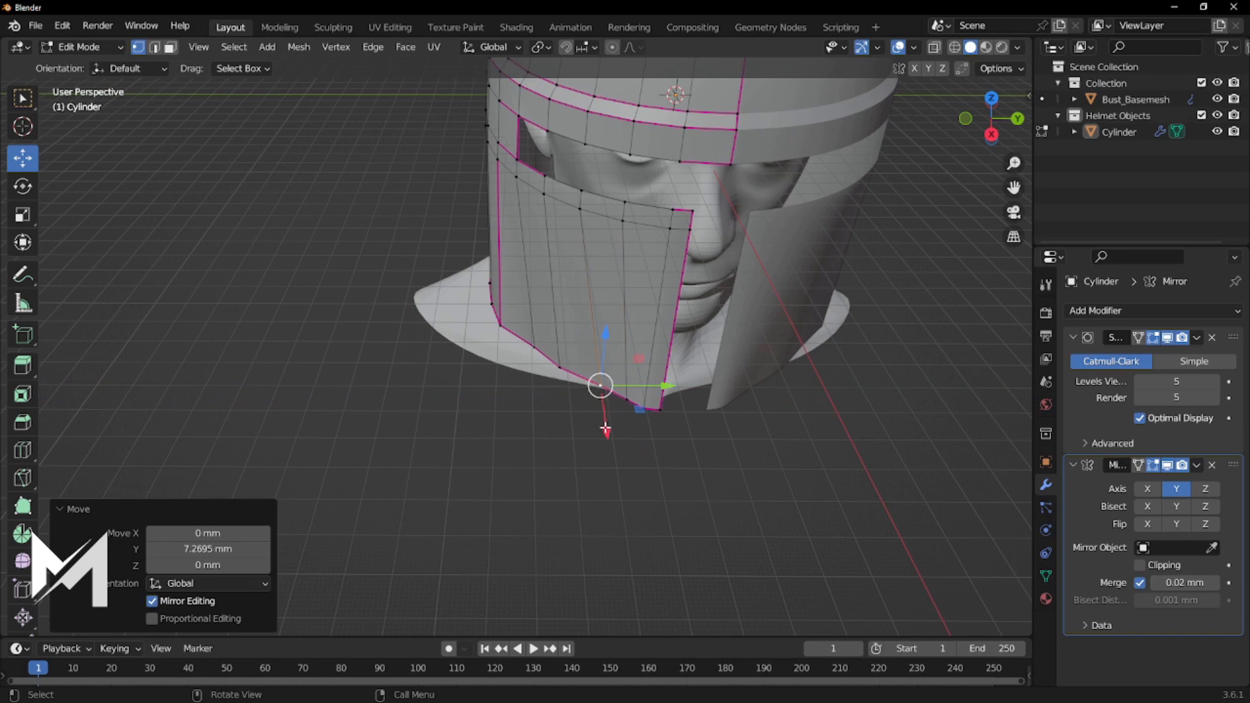
# Move the middle vertex of the faceplate's lower rim -11.9 mm along X and about 5.3 mm along Y toward the face opening.
pyautogui.click(596, 417)
pyautogui.press('g')
pyautogui.press('x')
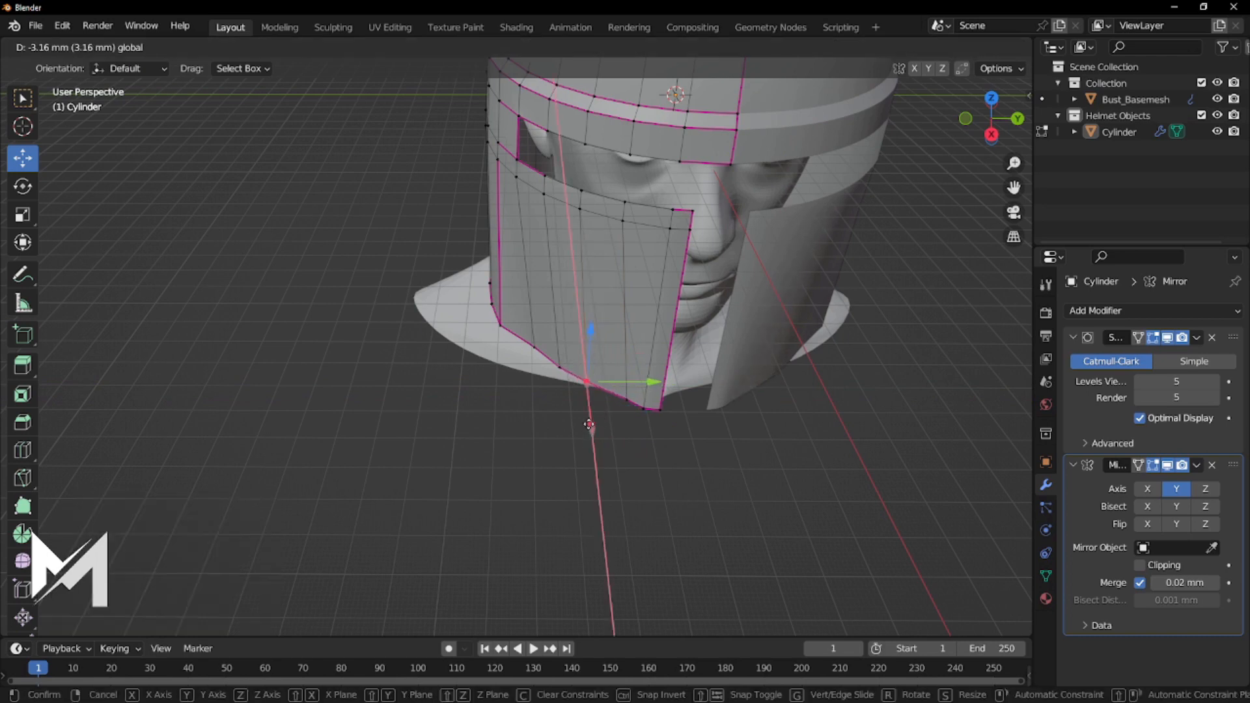
pyautogui.click(641, 395)
pyautogui.press('g')
pyautogui.press('y')
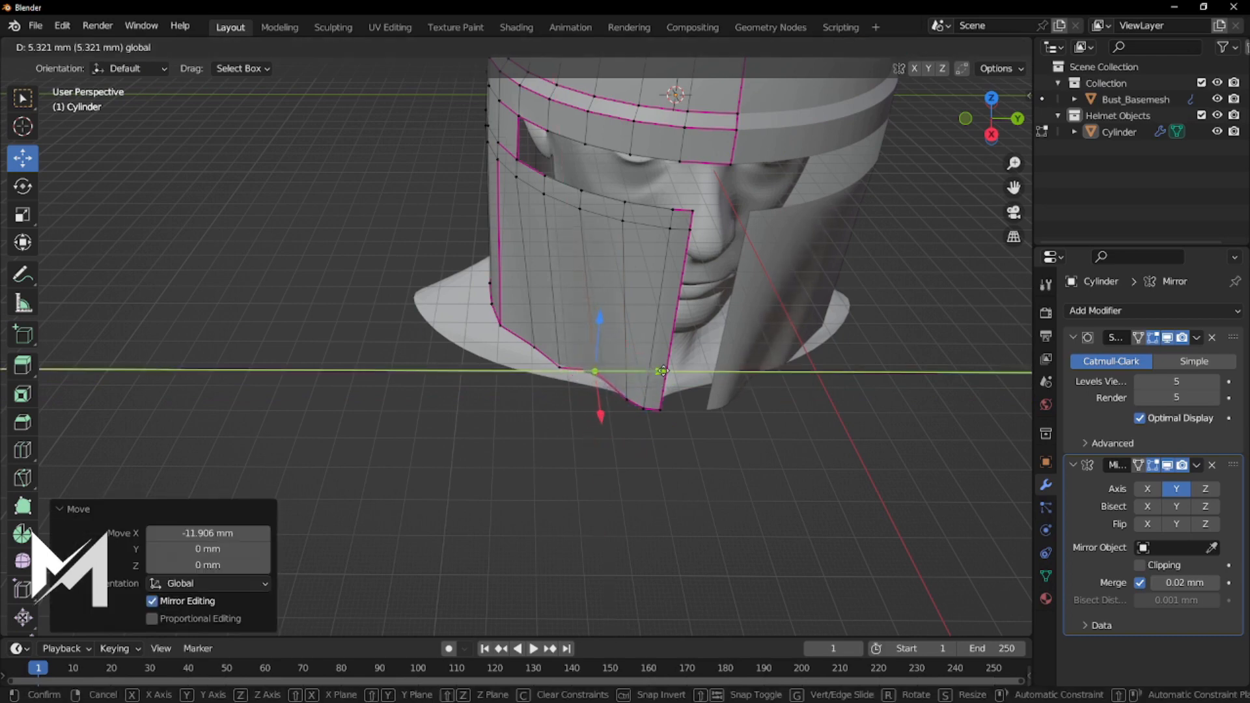
pyautogui.click(643, 375)
# Move the next lower rim vertex toward the helmet's side about -10 mm along X and slightly along Y toward the face opening.
pyautogui.click(560, 367)
pyautogui.click(562, 332)
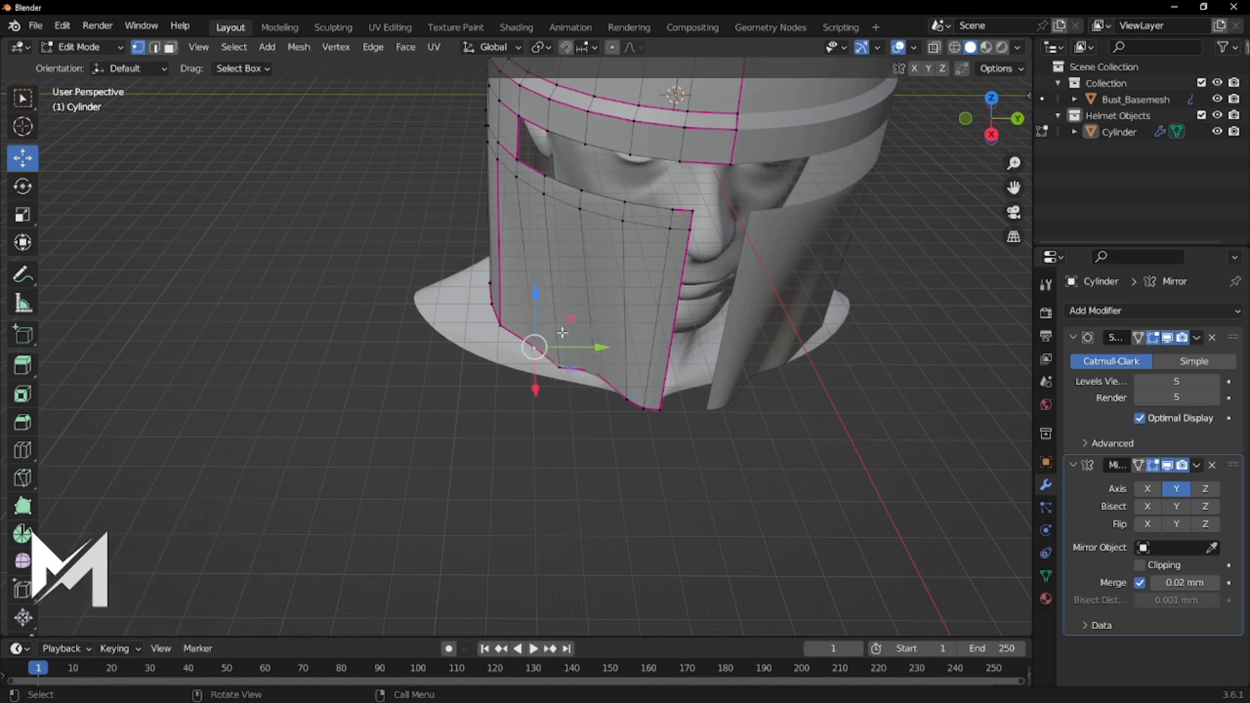
pyautogui.click(563, 363)
pyautogui.press('g')
pyautogui.press('x')
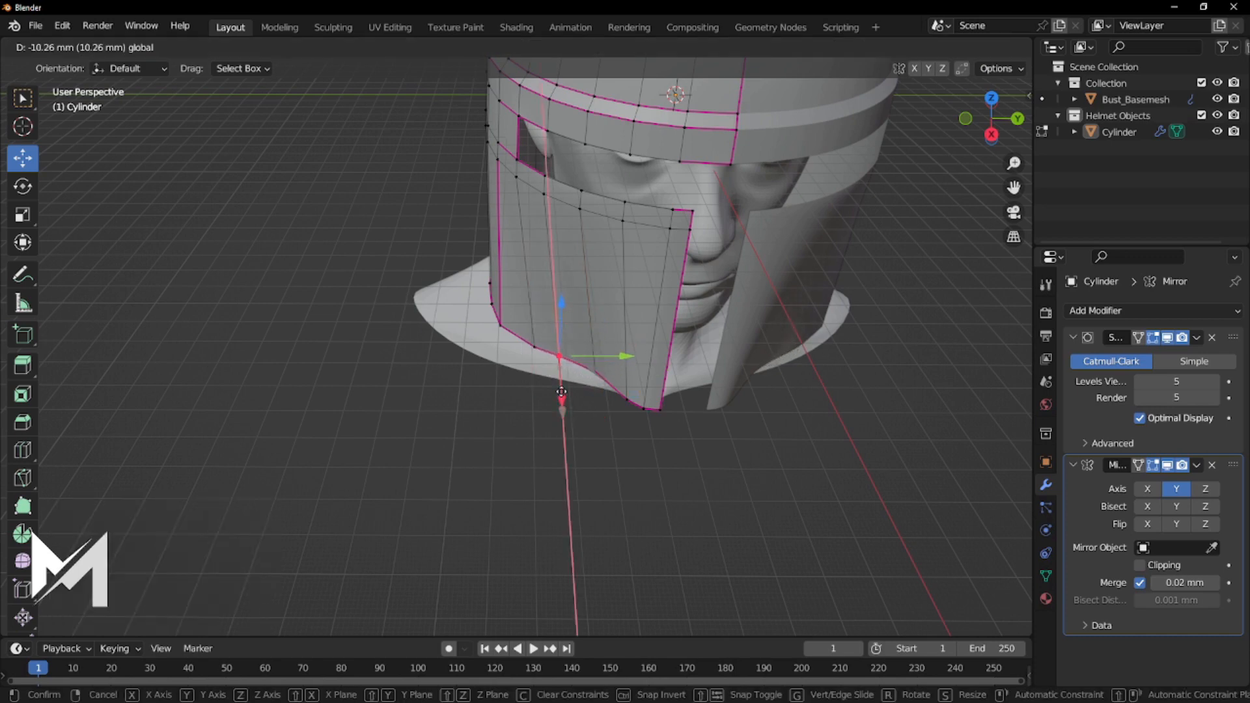
pyautogui.moveTo(560, 392); pyautogui.dragTo(560, 394)
pyautogui.moveTo(627, 357); pyautogui.dragTo(634, 358)
# Adjust further vertices of the faceplate's lower rim along X to even out its curve, one of them by -4.59 mm.
pyautogui.click(534, 347)
pyautogui.moveTo(536, 393); pyautogui.dragTo(620, 392)
pyautogui.click(564, 358)
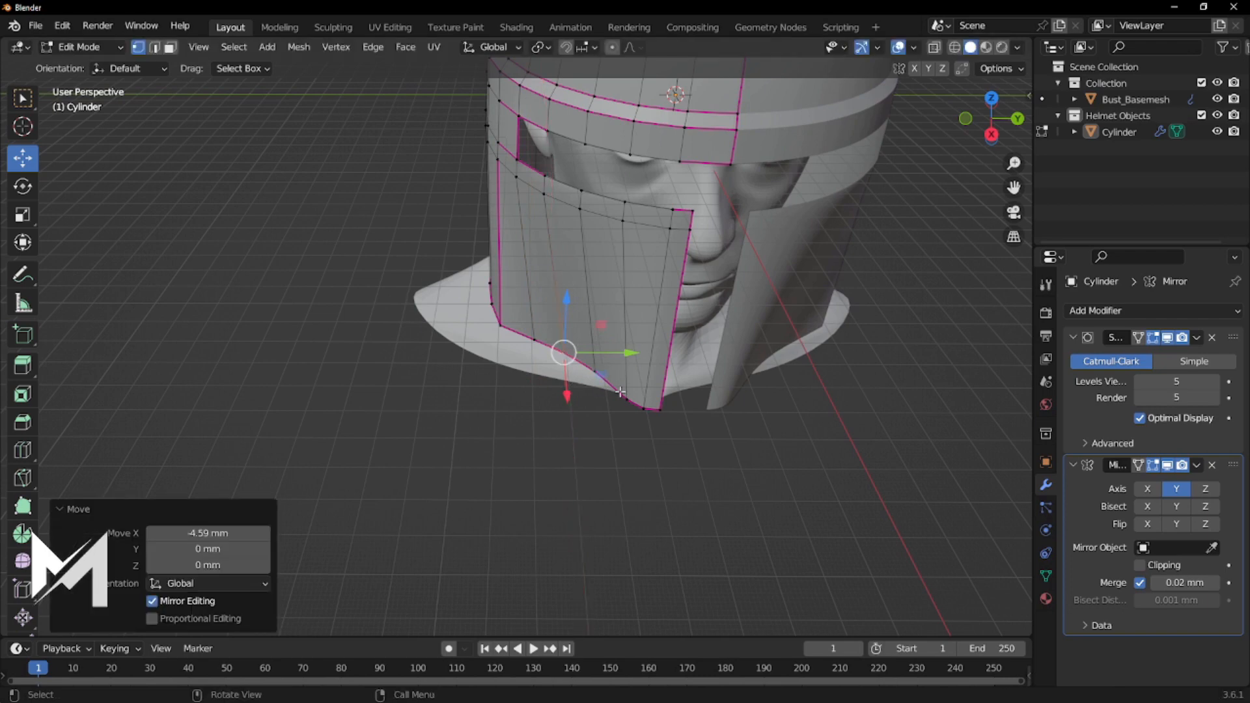
pyautogui.click(625, 398)
pyautogui.moveTo(634, 435); pyautogui.dragTo(633, 428)
# Select the long vertical edge just inside the faceplate's front edge and crease it to 1.000.
pyautogui.moveTo(838, 467); pyautogui.dragTo(787, 442, button='middle')
pyautogui.press('2')
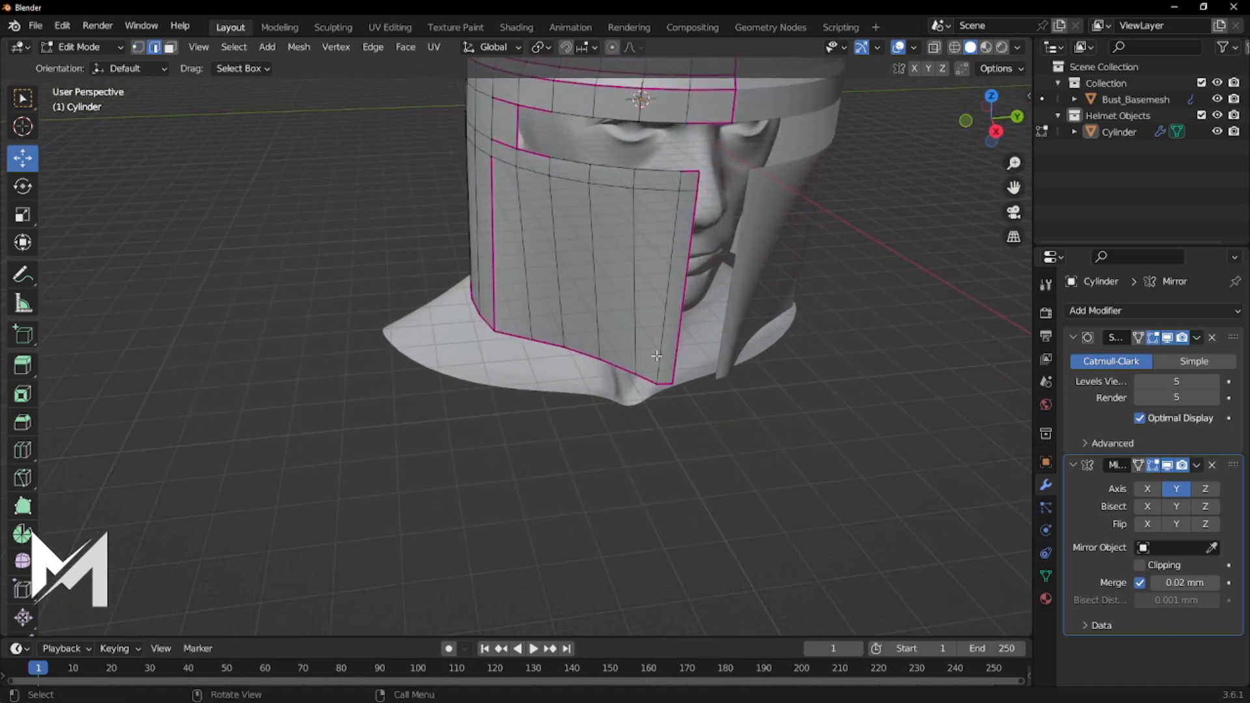
pyautogui.click(662, 351)
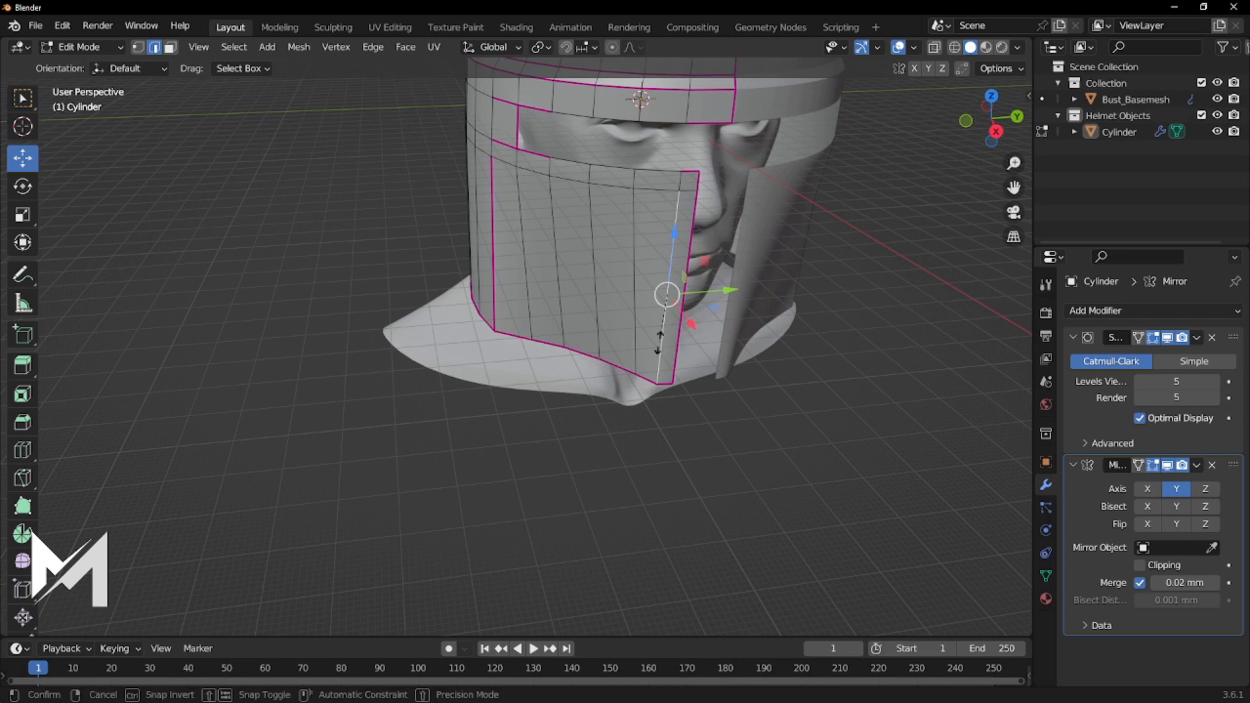
pyautogui.hotkey('shift', 'e')
pyautogui.click(757, 432)
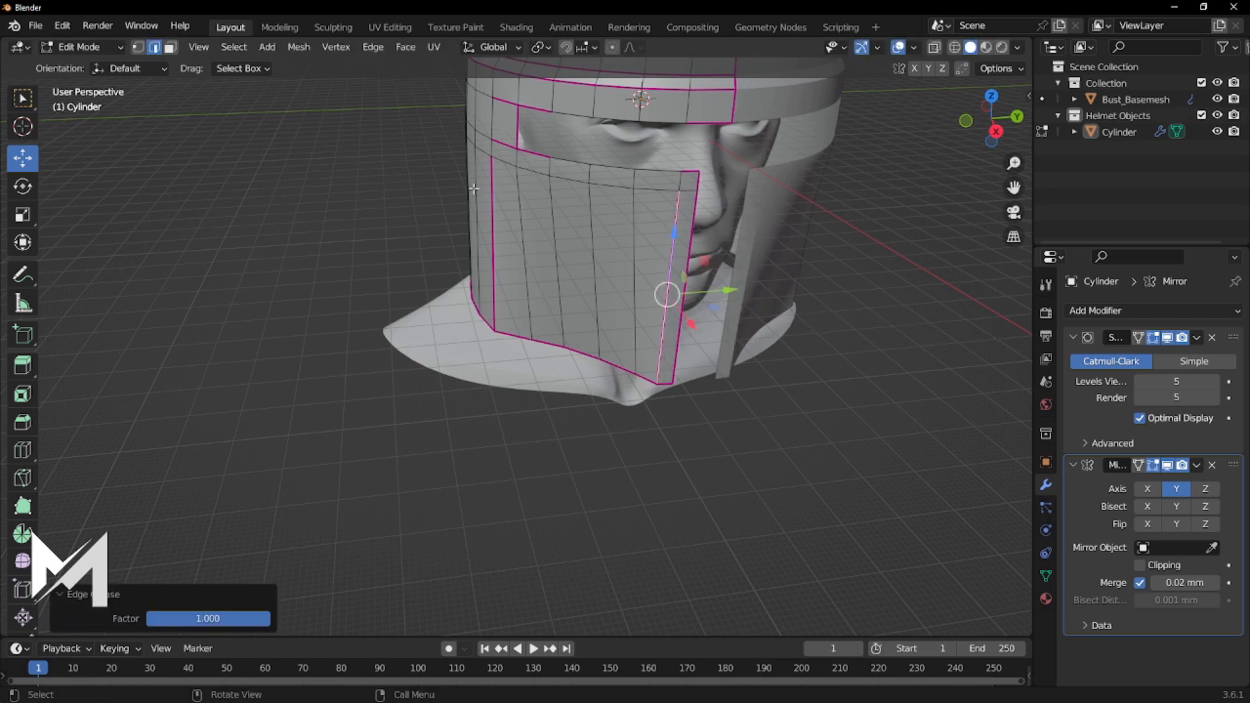
# Select the row of horizontal edges just below the faceplate's upper edge and crease it to 1.000.
pyautogui.click(647, 188)
pyautogui.keyDown('shift'); pyautogui.click(601, 185); pyautogui.keyUp('shift')
pyautogui.keyDown('shift'); pyautogui.click(561, 178); pyautogui.keyUp('shift')
pyautogui.keyDown('shift'); pyautogui.click(523, 170); pyautogui.keyUp('shift')
pyautogui.hotkey('shift', 'e')
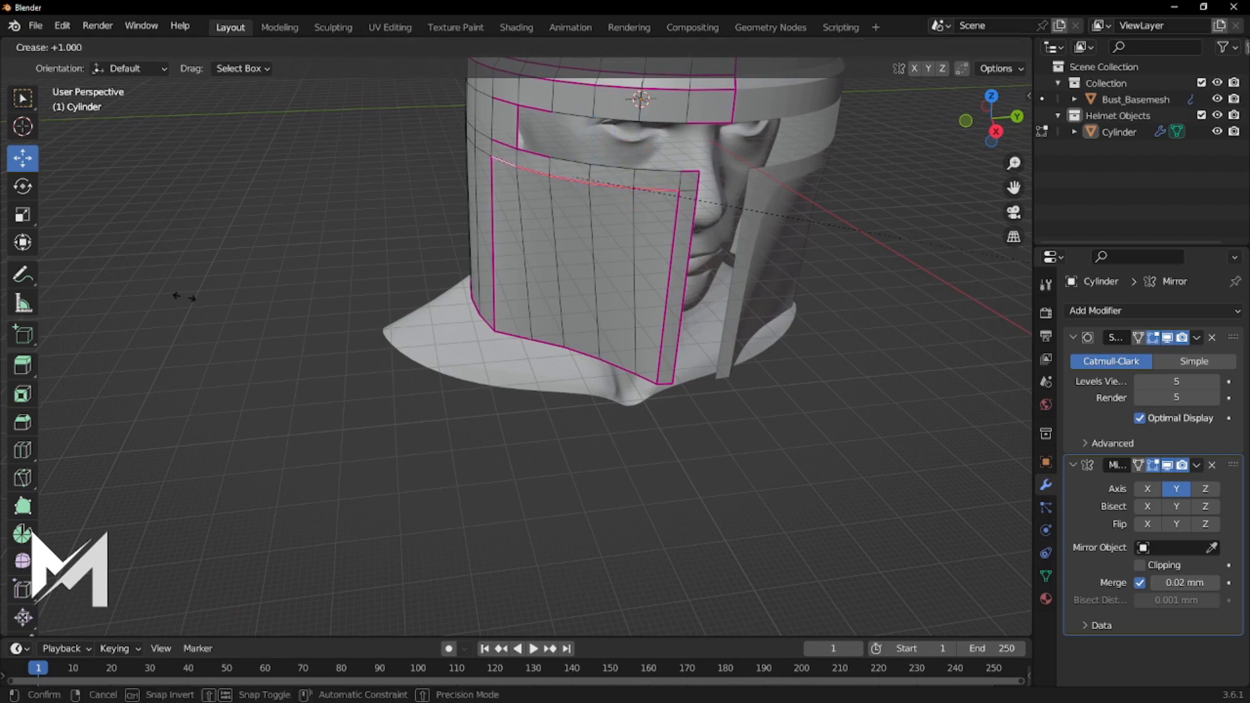
pyautogui.click(66, 427)
# Select the inner vertical edges of the cheek panel enclosed by the creased edges.
pyautogui.moveTo(912, 402); pyautogui.dragTo(849, 319, button='middle')
pyautogui.moveTo(672, 167); pyautogui.dragTo(498, 248, button='middle')
pyautogui.press('3')
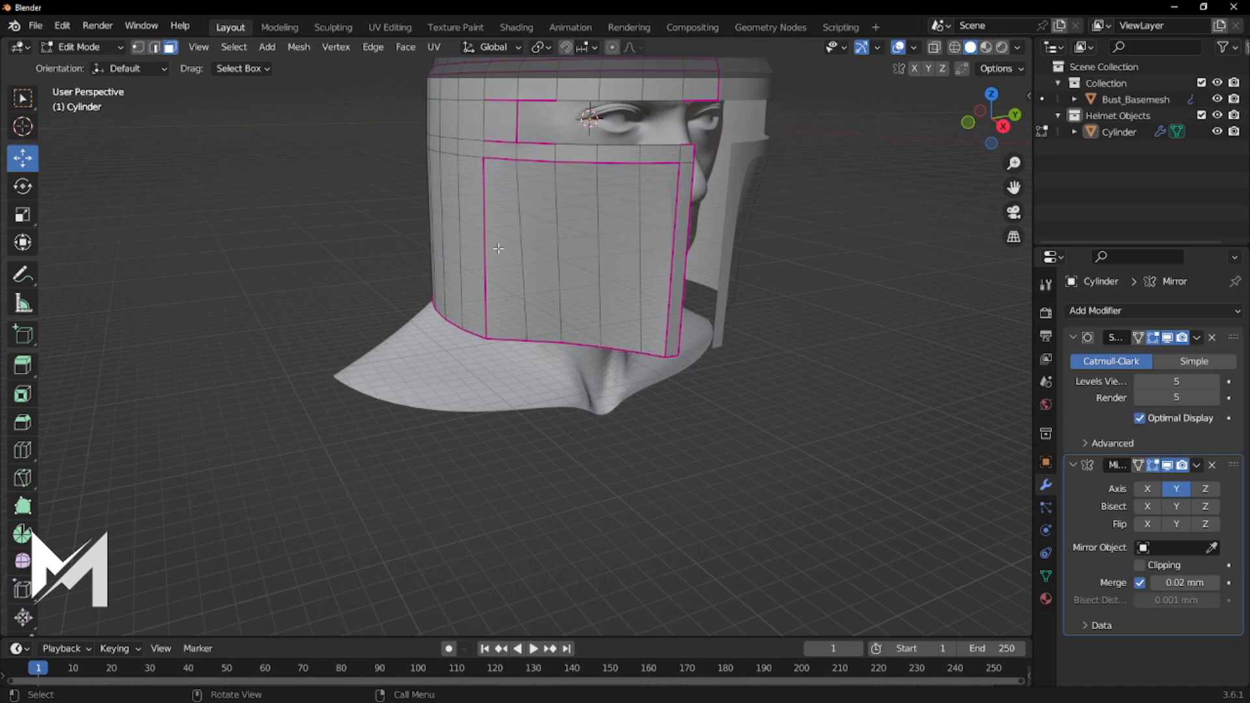
pyautogui.keyDown('alt'); pyautogui.click(508, 249); pyautogui.keyUp('alt')
pyautogui.keyDown('alt'); pyautogui.click(584, 250); pyautogui.keyUp('alt')
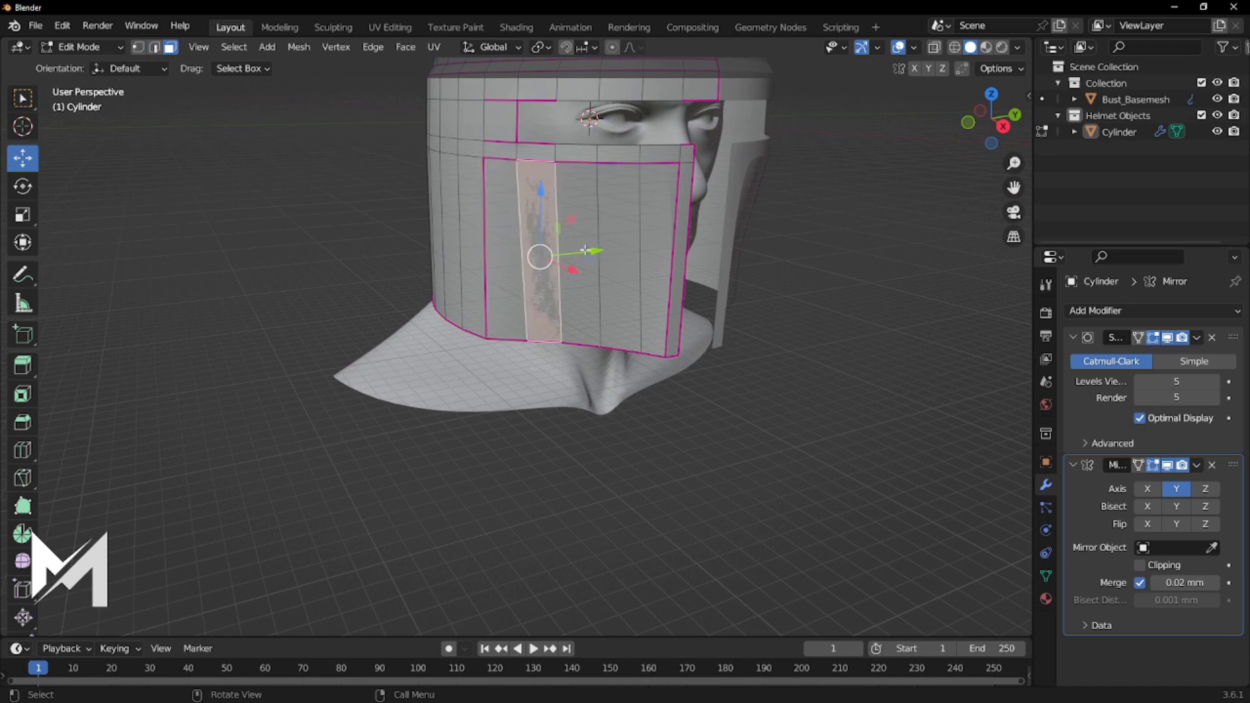
pyautogui.press('2')
pyautogui.click(640, 247)
pyautogui.keyDown('shift'); pyautogui.click(598, 247); pyautogui.keyUp('shift')
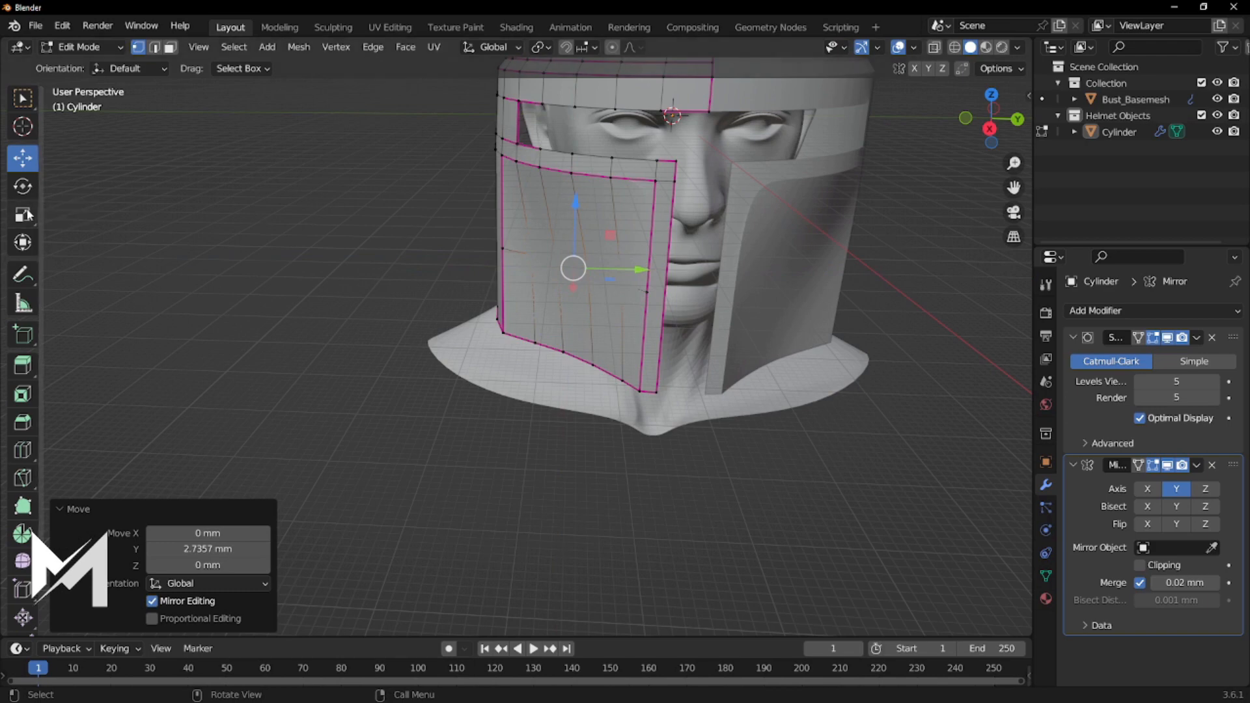
# Try scaling the cheek panel's middle vertices along Y, and push them inward toward the head to recess the panel.
pyautogui.click(23, 215)
pyautogui.moveTo(642, 269)
pyautogui.mouseDown()
pyautogui.moveTo(625, 270)
pyautogui.moveTo(642, 274)
pyautogui.mouseUp()
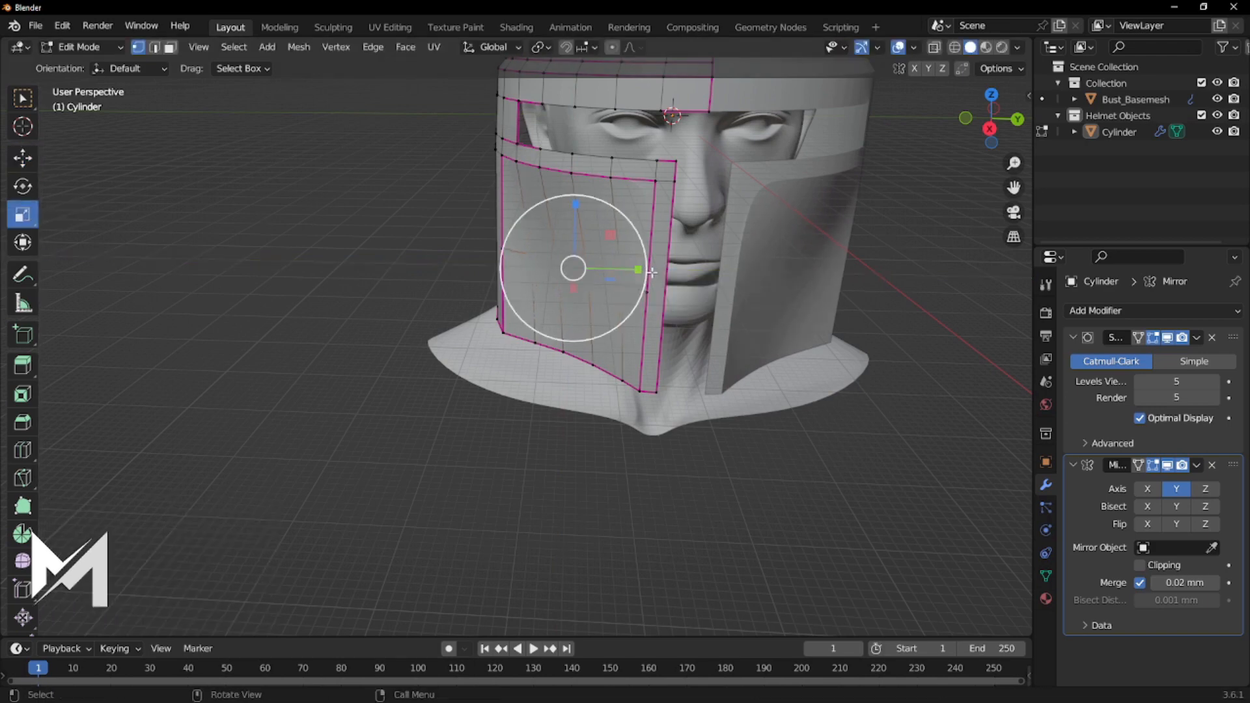
pyautogui.click(23, 158)
pyautogui.moveTo(657, 259); pyautogui.dragTo(606, 297, button='middle')
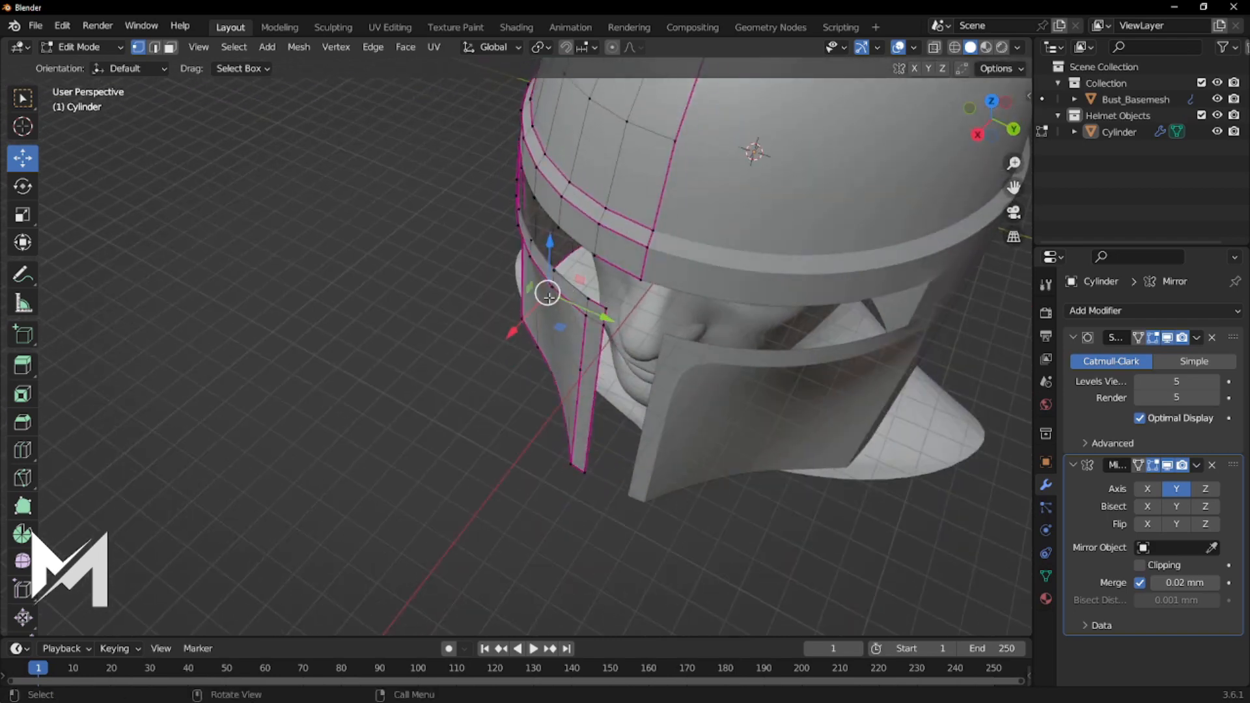
pyautogui.moveTo(554, 294); pyautogui.dragTo(581, 289)
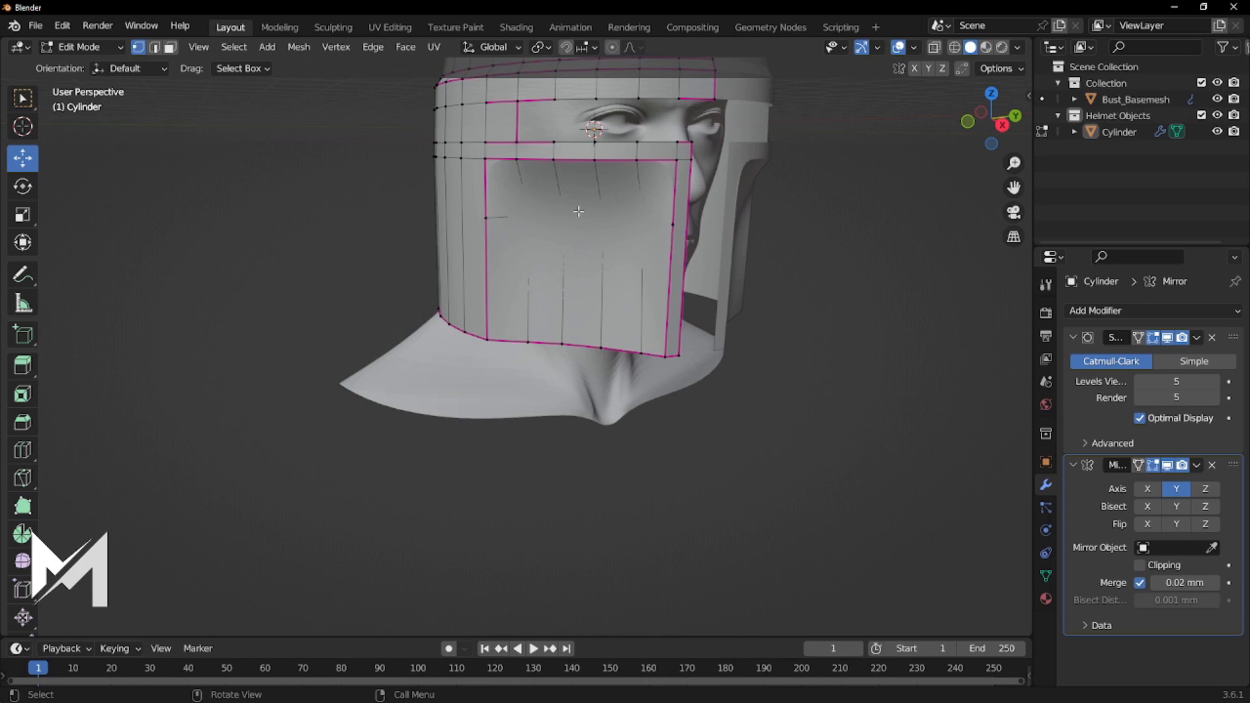
# Select the horizontal edge row across the middle of the recessed cheek panel, crease it and clear the selection.
pyautogui.scroll(2, 578, 210)
pyautogui.keyDown('shift'); pyautogui.moveTo(678, 172); pyautogui.dragTo(576, 274, button='middle'); pyautogui.keyUp('shift')
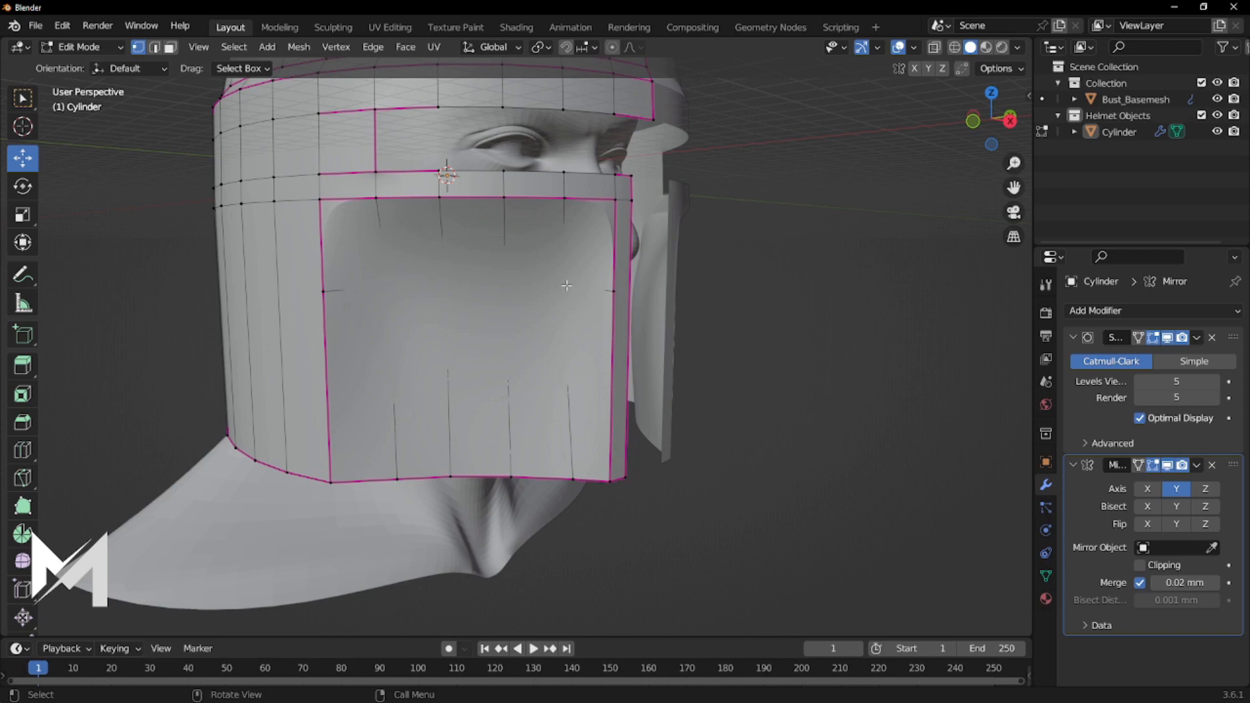
pyautogui.press('2')
pyautogui.click(371, 287)
pyautogui.keyDown('alt'); pyautogui.click(424, 286); pyautogui.keyUp('alt')
pyautogui.hotkey('shift', 'e')
pyautogui.click(853, 454)
pyautogui.hotkey('alt', 'a')
# Slide the creased row's vertices along their vertical edges to form a curve from the side edge to the lower front corner.
pyautogui.moveTo(852, 455)
pyautogui.mouseDown(button='middle')
pyautogui.moveTo(677, 451)
pyautogui.moveTo(854, 455)
pyautogui.moveTo(813, 426)
pyautogui.mouseUp(button='middle')
pyautogui.press('1')
pyautogui.click(323, 287)
pyautogui.hotkey('shift', 'v')
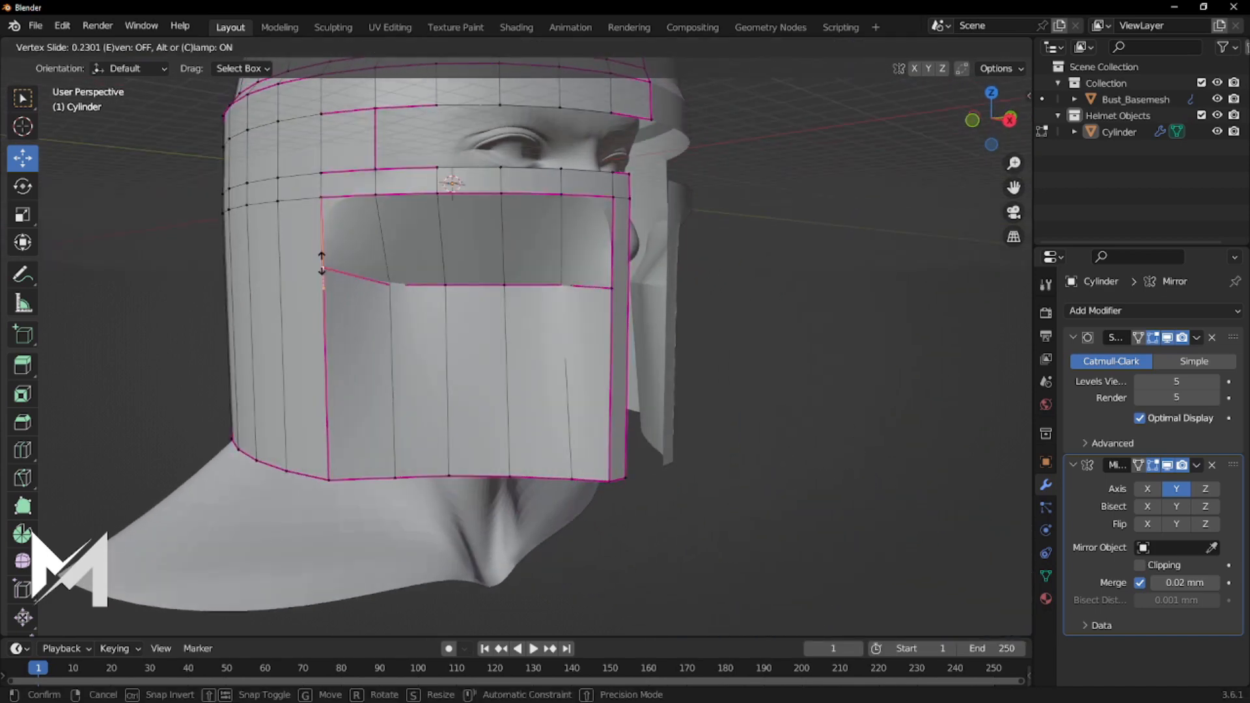
pyautogui.click(609, 480)
pyautogui.moveTo(881, 481); pyautogui.dragTo(784, 463, button='middle')
pyautogui.scroll(-4, 768, 474)
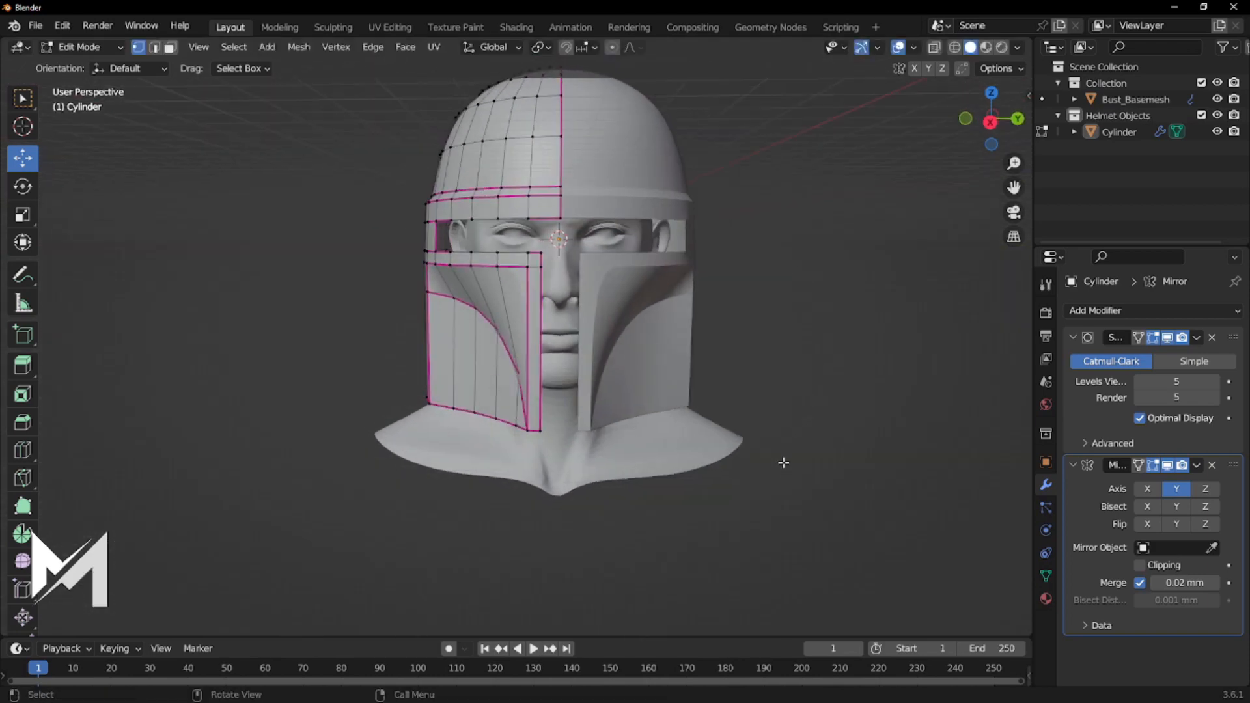
# Examine the curved cheek recess from the front and the side in Object Mode, against the bust.
pyautogui.press('Tab')
pyautogui.moveTo(740, 376); pyautogui.dragTo(735, 351, button='middle')
pyautogui.scroll(2, 638, 303)
pyautogui.moveTo(671, 289); pyautogui.dragTo(691, 275, button='middle')
pyautogui.click(991, 121)
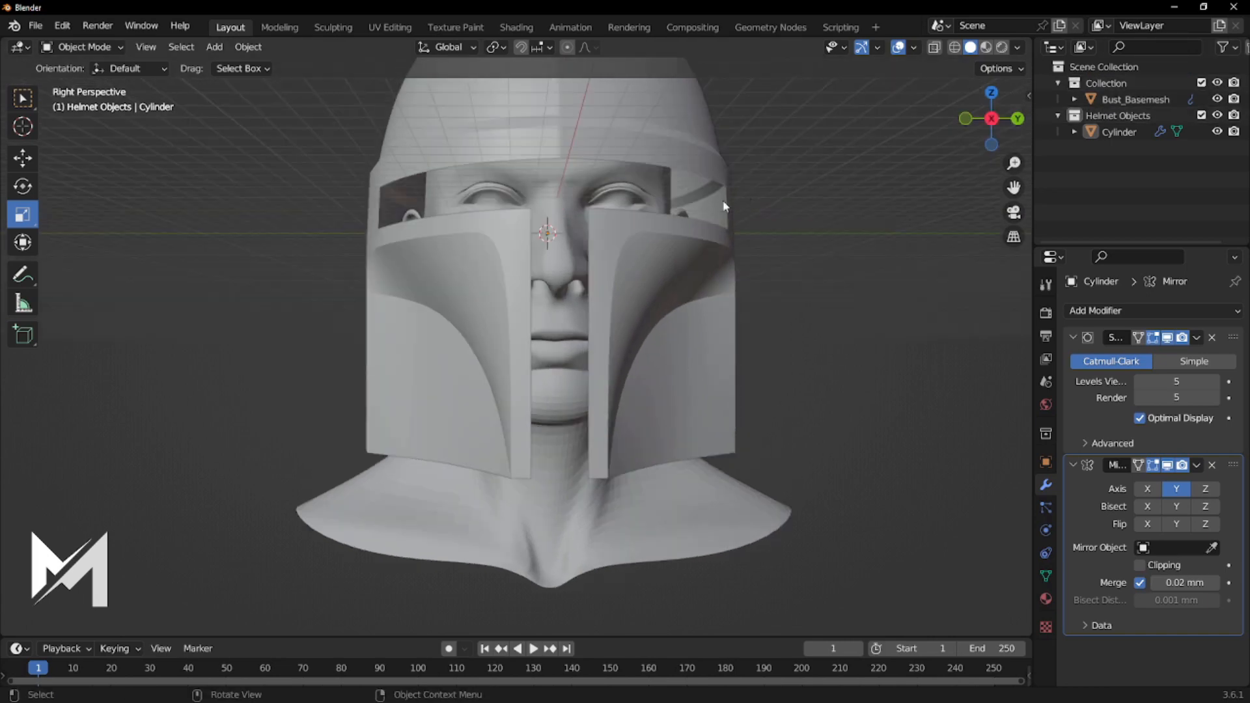
pyautogui.keyDown('shift'); pyautogui.moveTo(724, 206); pyautogui.dragTo(678, 264, button='middle'); pyautogui.keyUp('shift')
pyautogui.click(501, 412)
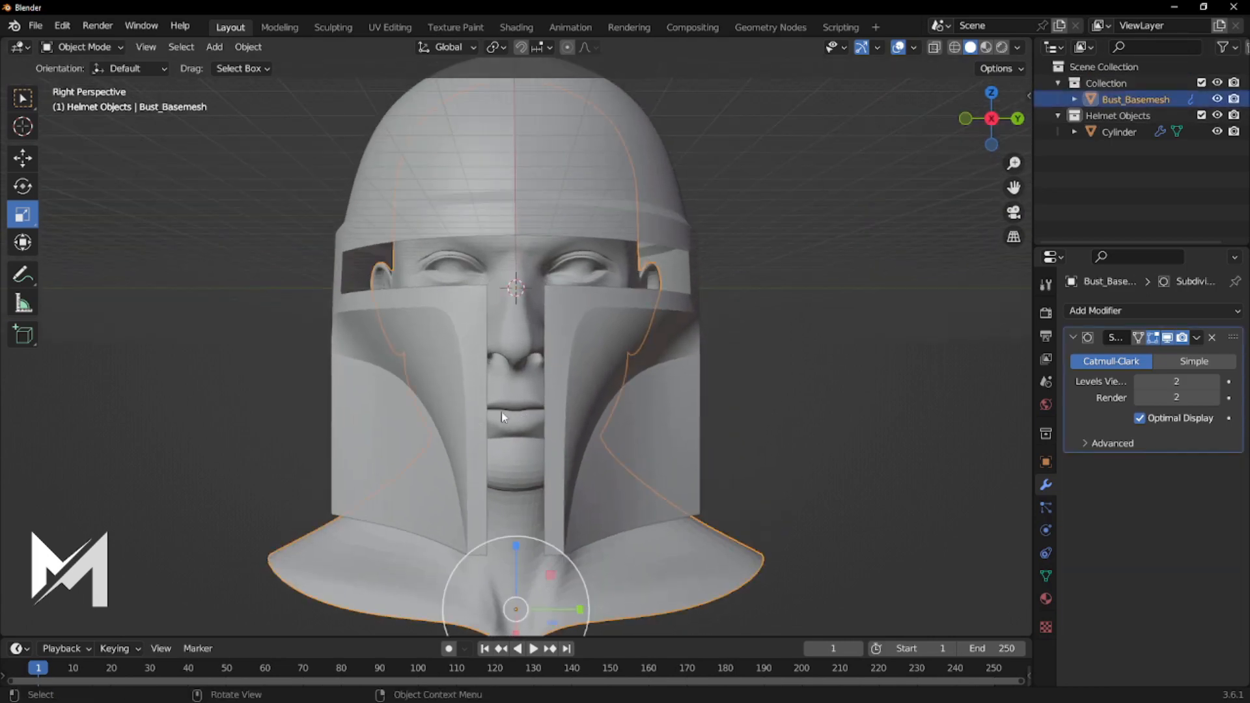
pyautogui.scroll(-2, 502, 411)
pyautogui.click(810, 346)
pyautogui.moveTo(811, 346); pyautogui.dragTo(791, 390, button='middle')
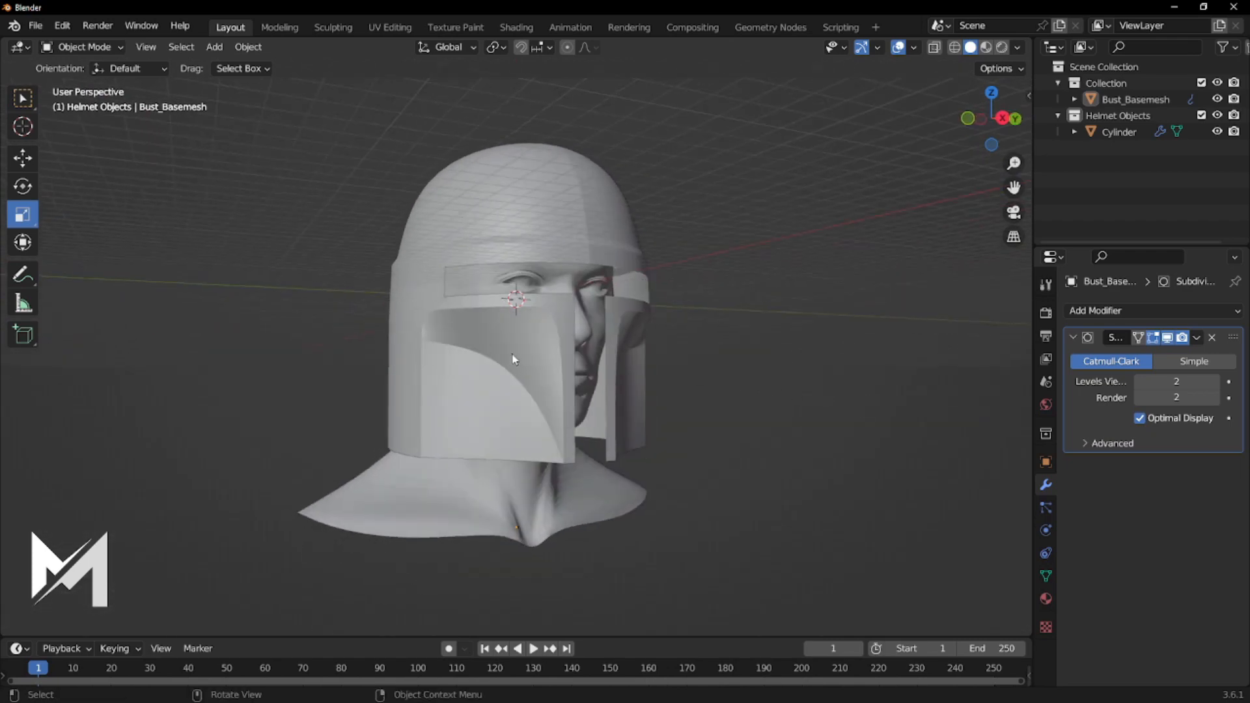
pyautogui.scroll(3, 513, 359)
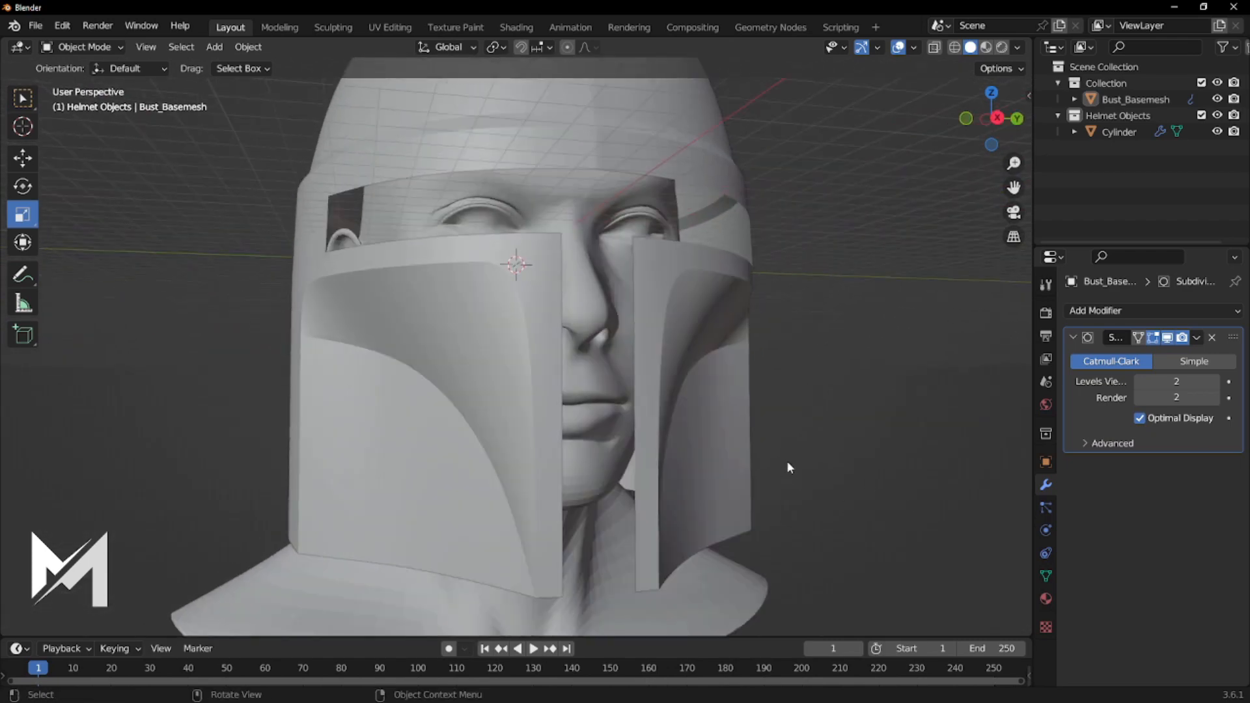
# In Edit Mode on the helmet, slide two vertices in the lower half of the recess curve along their vertical edges to refine it.
pyautogui.click(397, 373)
pyautogui.press('Tab')
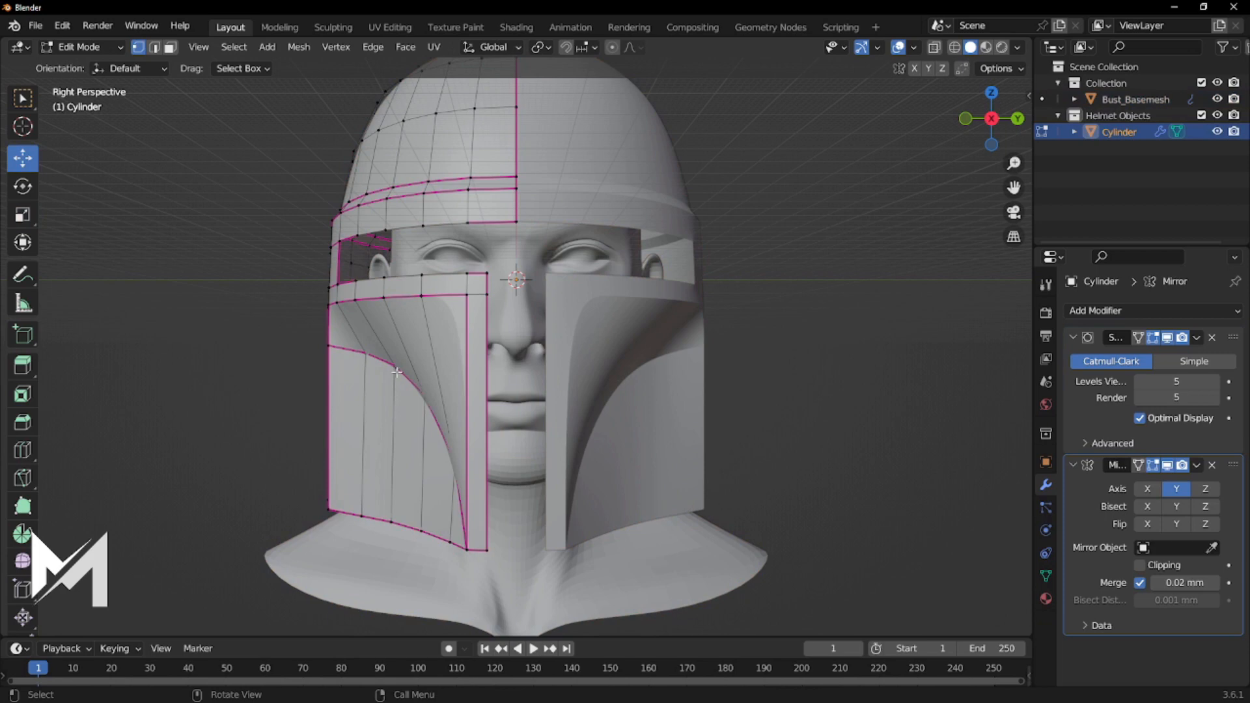
pyautogui.click(426, 399)
pyautogui.hotkey('shift', 'v')
pyautogui.click(429, 430)
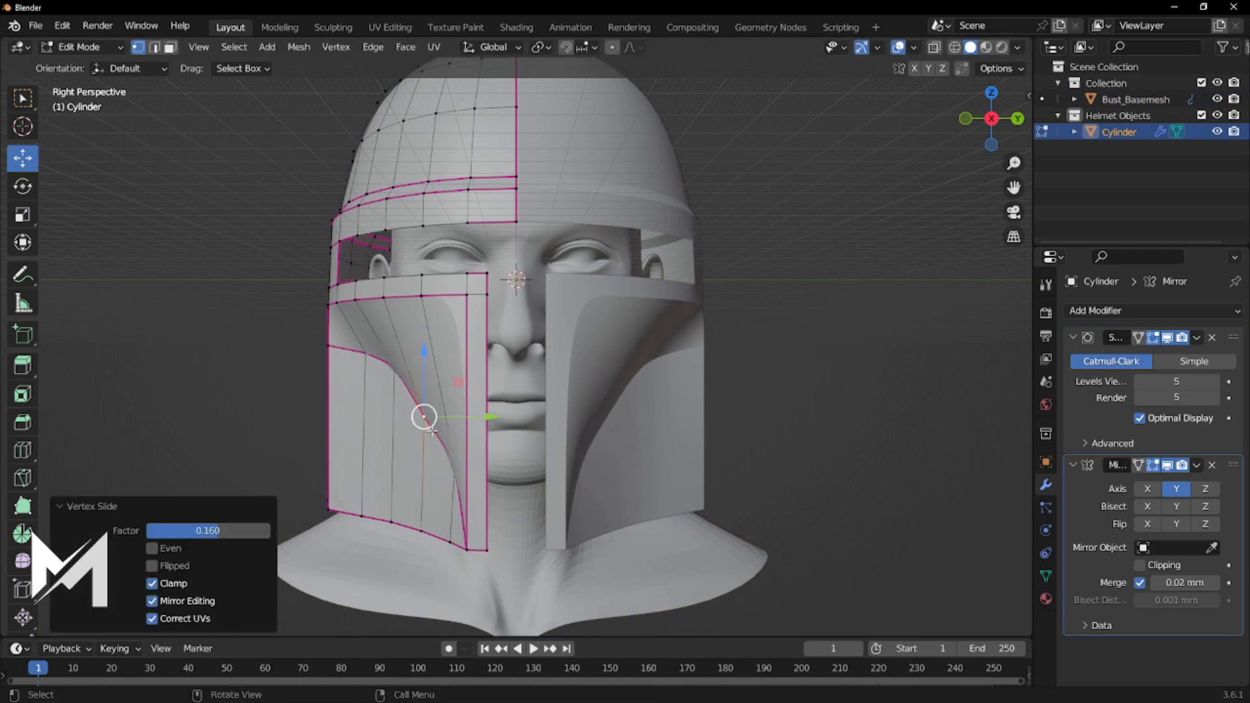
pyautogui.click(456, 463)
pyautogui.hotkey('shift', 'v')
pyautogui.click(453, 470)
pyautogui.moveTo(453, 470); pyautogui.dragTo(544, 404, button='middle')
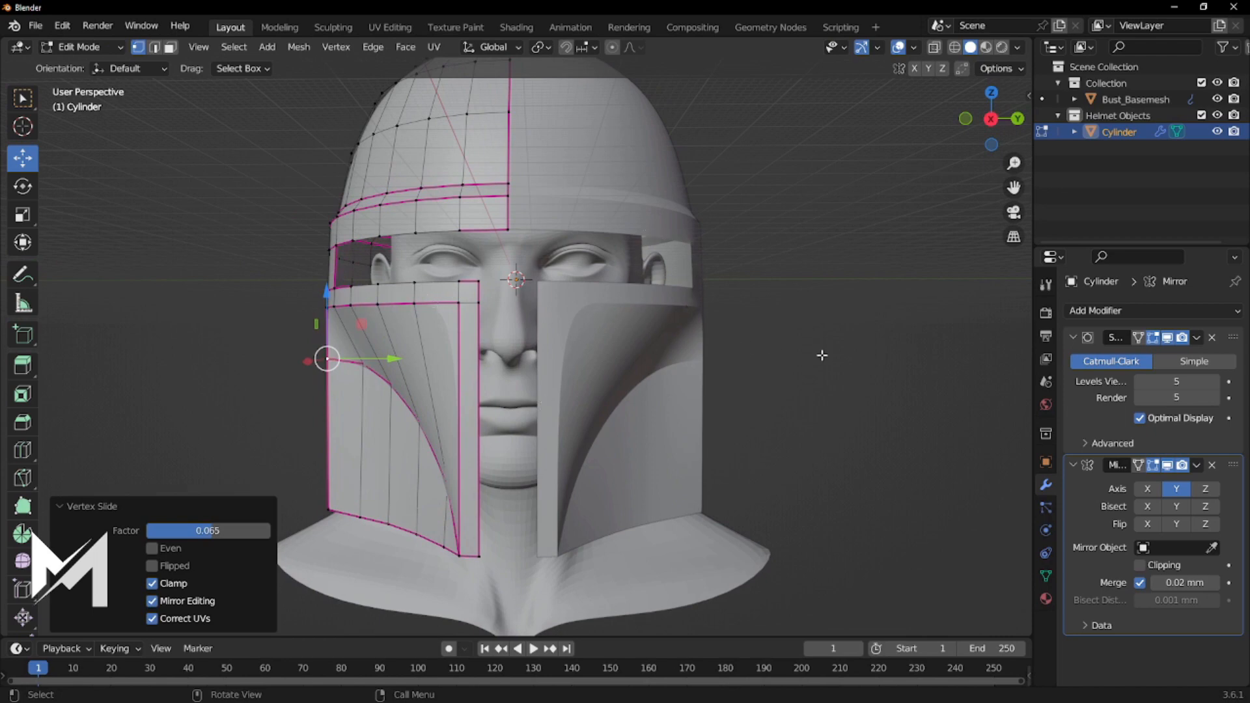
# Select the creased vertical edge at the front of the cheek recess and move it along Y away from the face opening.
pyautogui.moveTo(866, 349); pyautogui.dragTo(883, 348, button='middle')
pyautogui.click(504, 307)
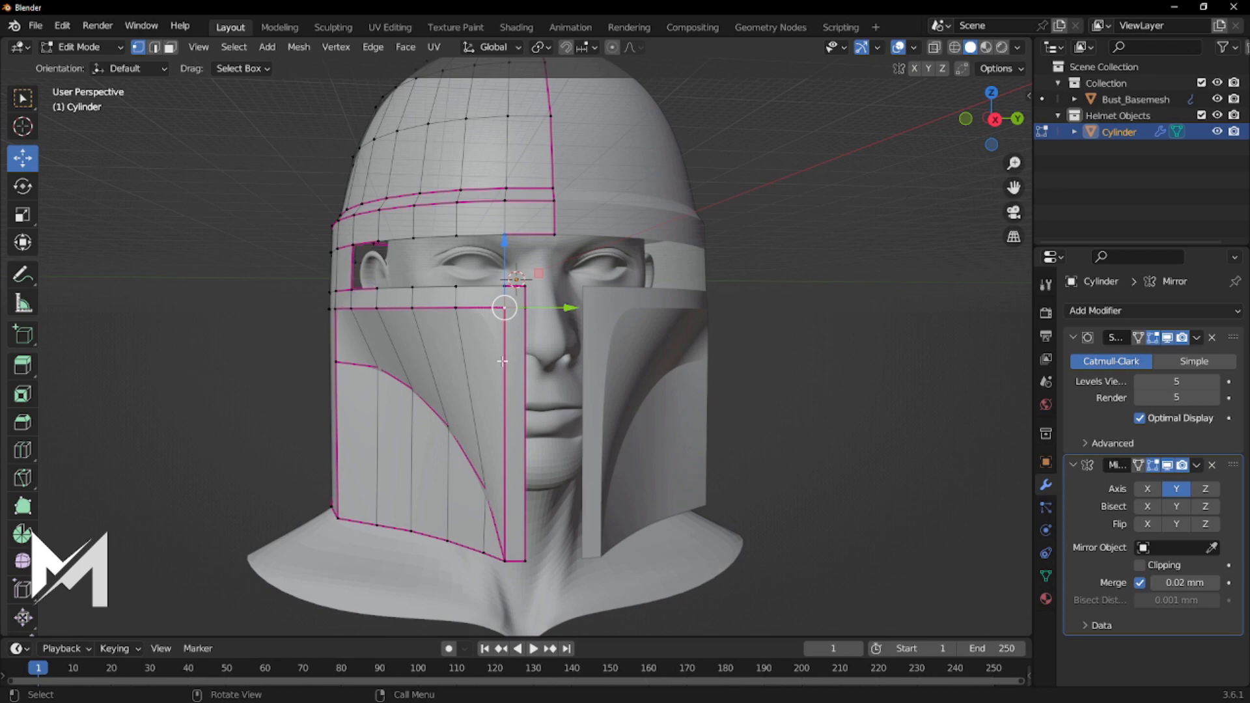
pyautogui.press('2')
pyautogui.click(505, 456)
pyautogui.moveTo(559, 447); pyautogui.dragTo(552, 448, button='middle')
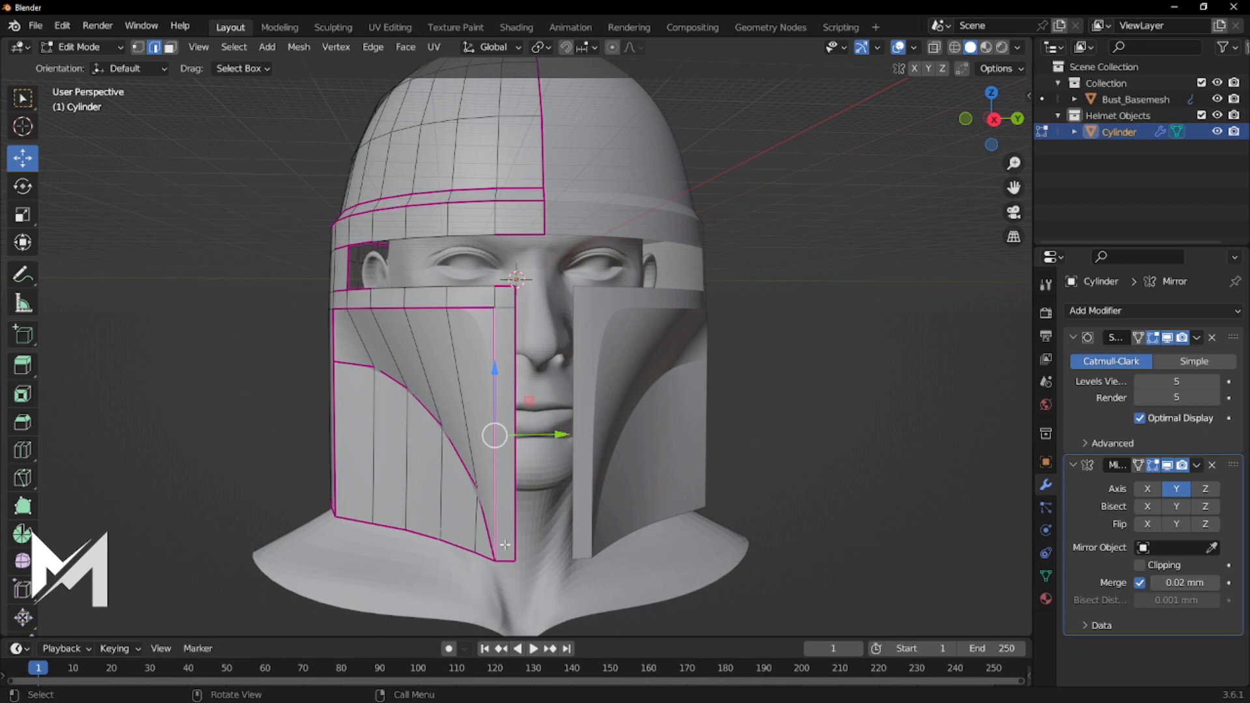
pyautogui.moveTo(559, 434); pyautogui.dragTo(547, 435)
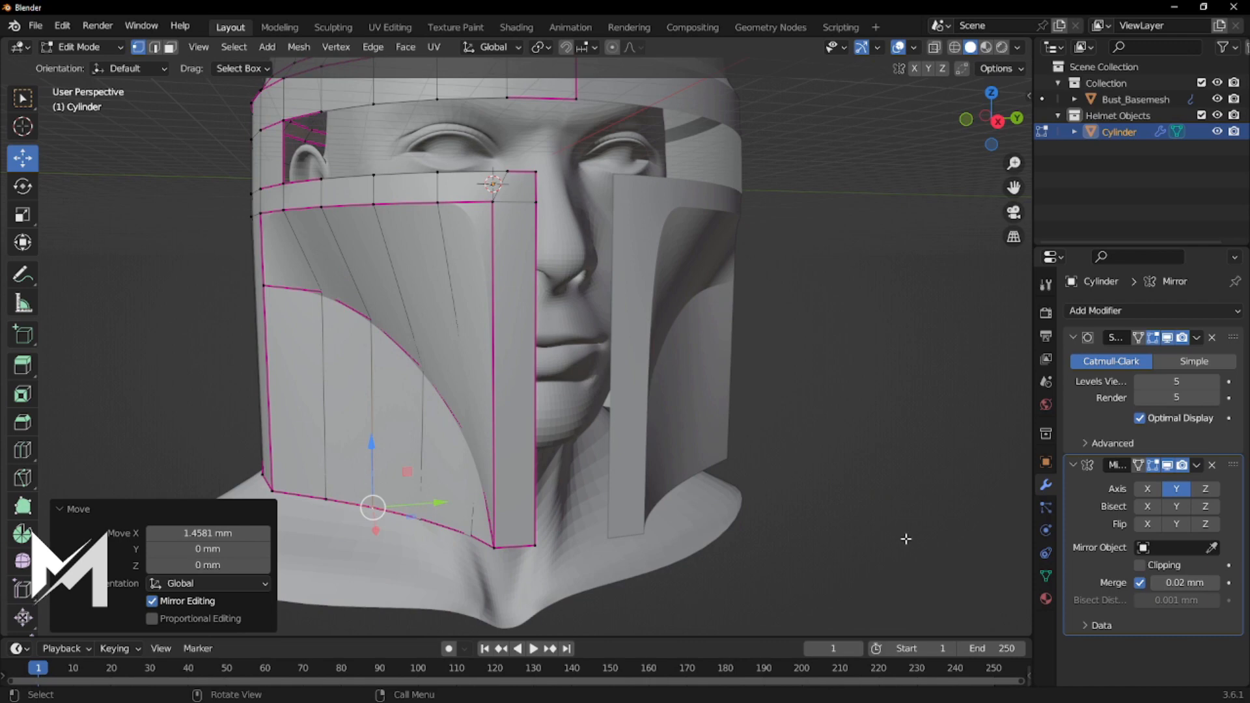
# Select the creased horizontal edges along the upper border of the cheek recess and lower them 6.77 mm along Z.
pyautogui.moveTo(904, 539); pyautogui.dragTo(608, 394, button='middle')
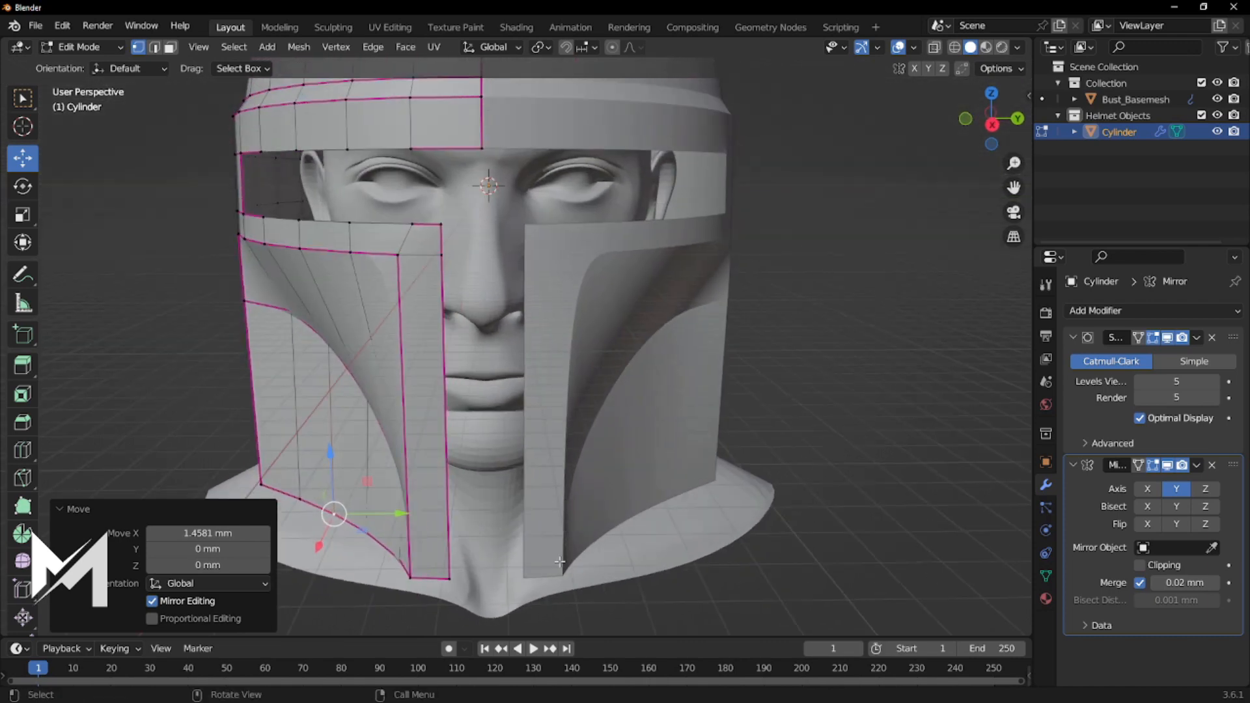
pyautogui.moveTo(610, 237); pyautogui.dragTo(492, 265, button='middle')
pyautogui.click(511, 222)
pyautogui.press('2')
pyautogui.click(476, 220)
pyautogui.keyDown('shift'); pyautogui.click(404, 221); pyautogui.keyUp('shift')
pyautogui.keyDown('shift'); pyautogui.click(368, 222); pyautogui.keyUp('shift')
pyautogui.keyDown('shift'); pyautogui.click(281, 222); pyautogui.keyUp('shift')
pyautogui.keyDown('shift'); pyautogui.click(279, 222); pyautogui.keyUp('shift')
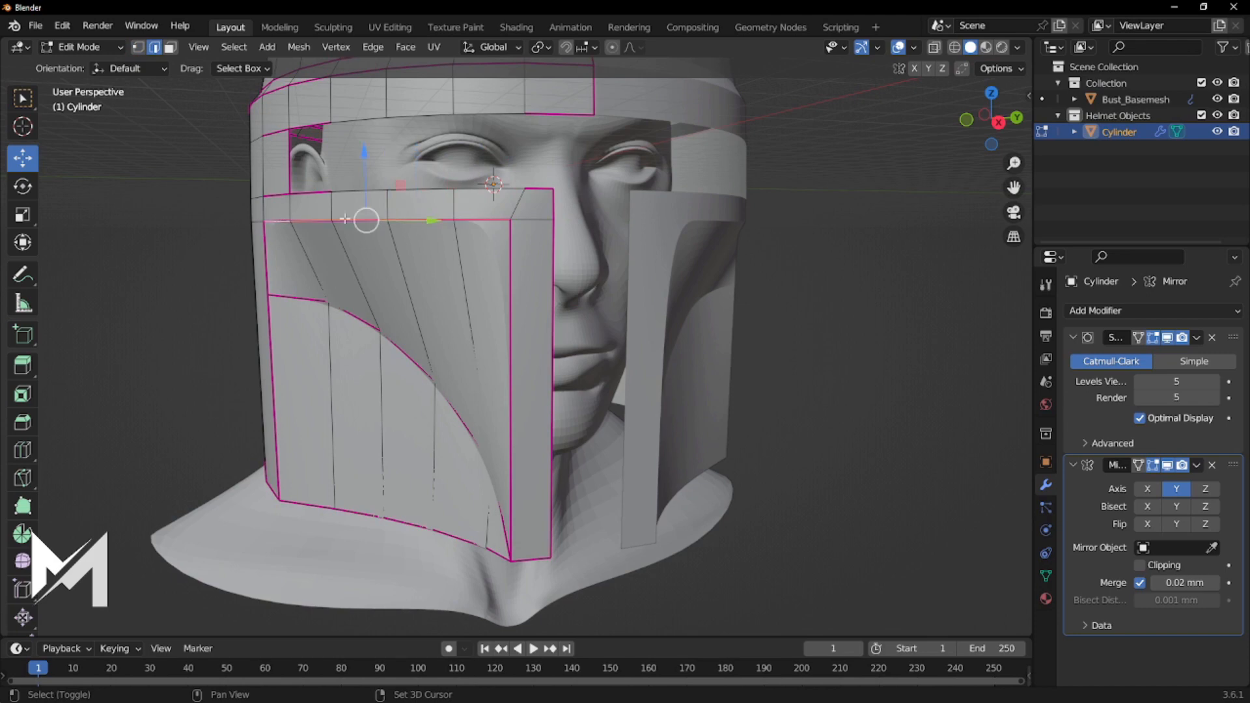
pyautogui.moveTo(366, 175); pyautogui.dragTo(364, 194)
# Lower the selected upper border edges a further 1.46 mm along Z and clear the selection.
pyautogui.moveTo(669, 283); pyautogui.dragTo(529, 281, button='middle')
pyautogui.scroll(-4, 609, 286)
pyautogui.scroll(4, 473, 295)
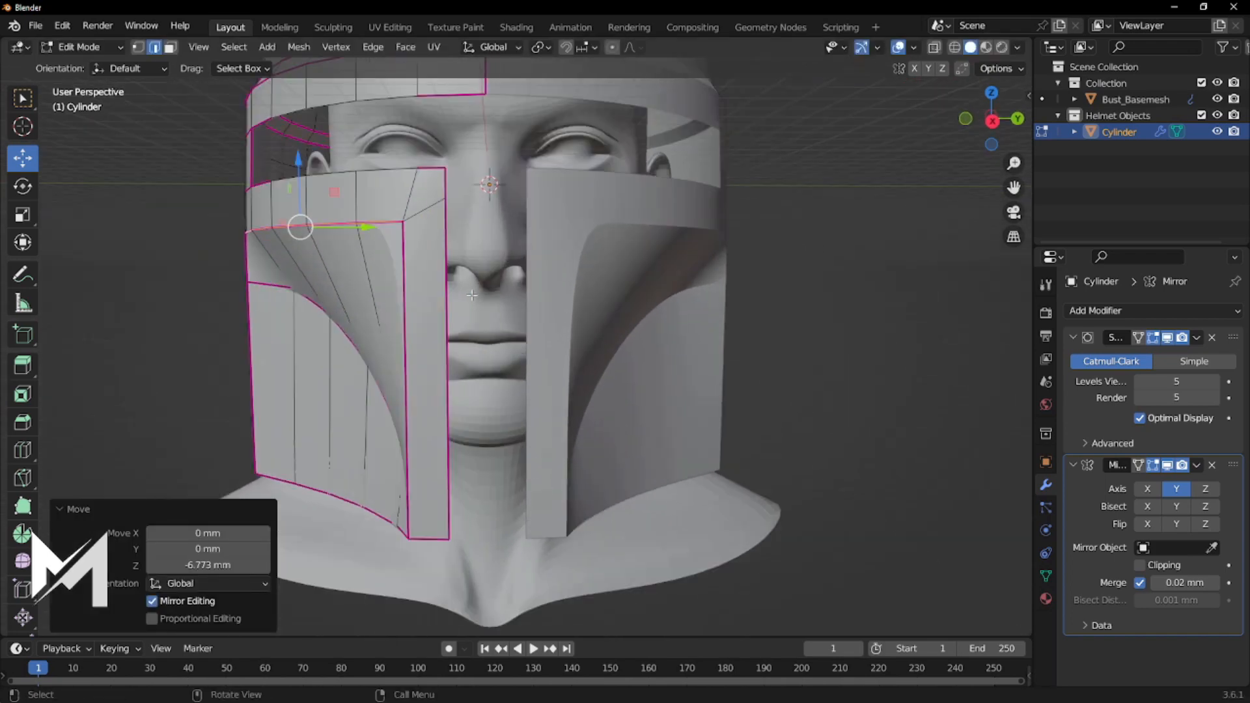
pyautogui.moveTo(578, 301); pyautogui.dragTo(582, 307, button='middle')
pyautogui.moveTo(310, 182); pyautogui.dragTo(312, 186)
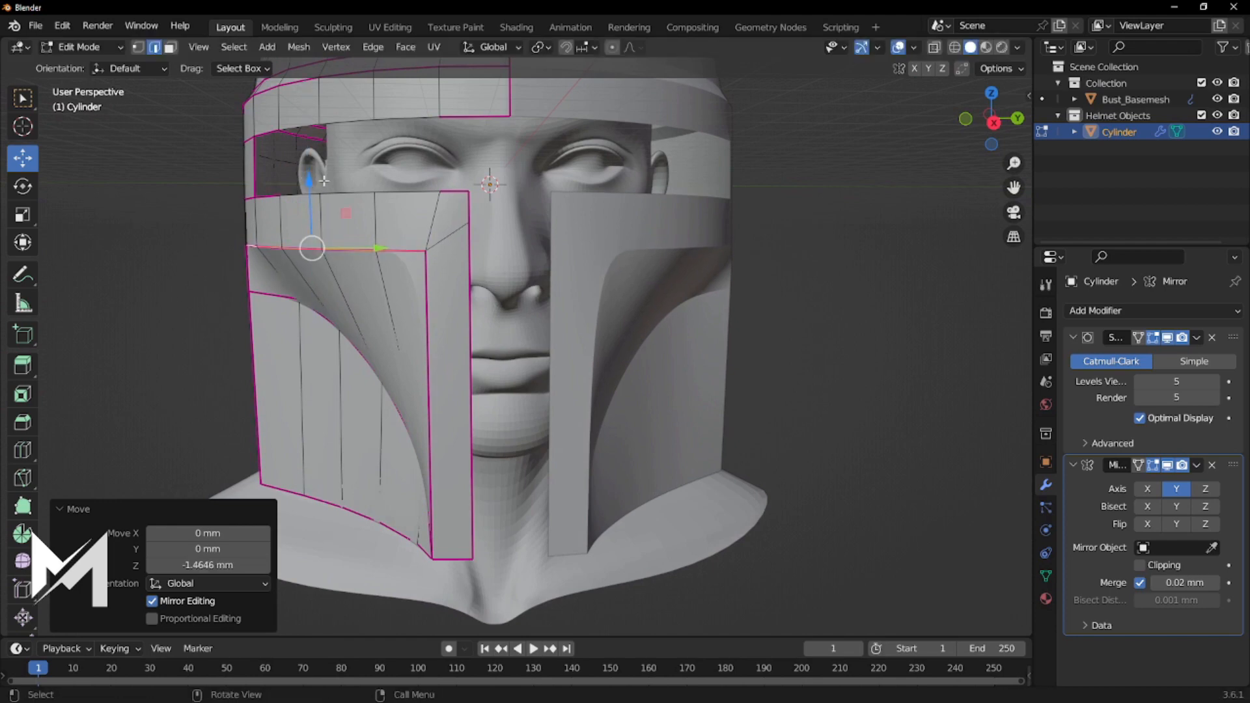
pyautogui.click(912, 372)
# In the Right view, shift the recess's upper front corner vertex down and away from the face opening, and return to Object Mode.
pyautogui.moveTo(854, 370); pyautogui.dragTo(686, 314, button='middle')
pyautogui.scroll(-2, 843, 366)
pyautogui.press('Tab')
pyautogui.scroll(1, 687, 313)
pyautogui.press('Tab')
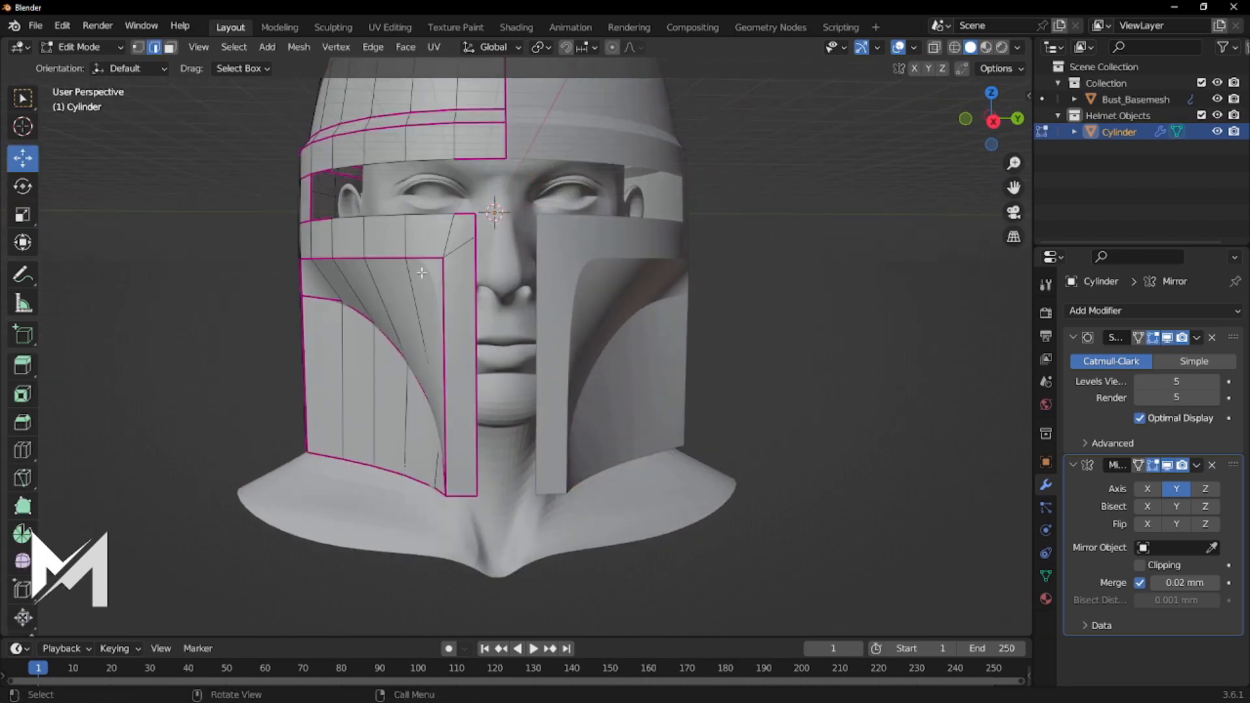
pyautogui.press('1')
pyautogui.click(451, 260)
pyautogui.press('KP_3')
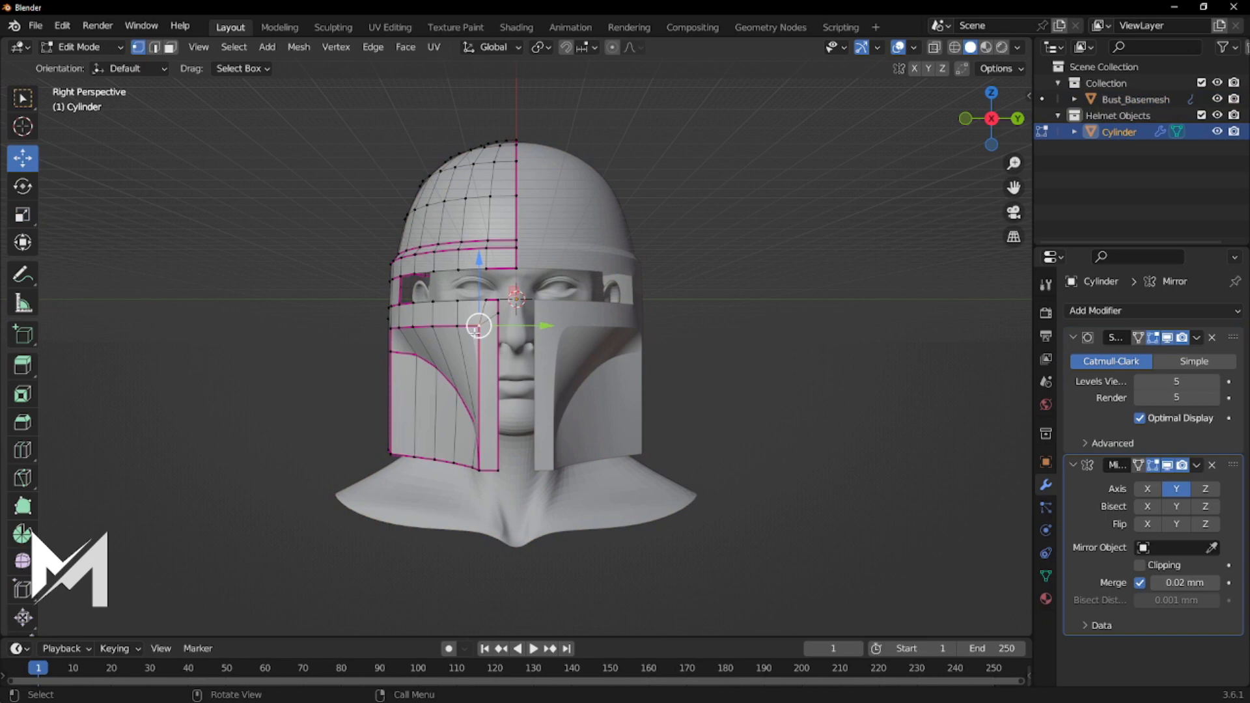
pyautogui.moveTo(478, 324); pyautogui.dragTo(470, 351)
pyautogui.press('Tab')
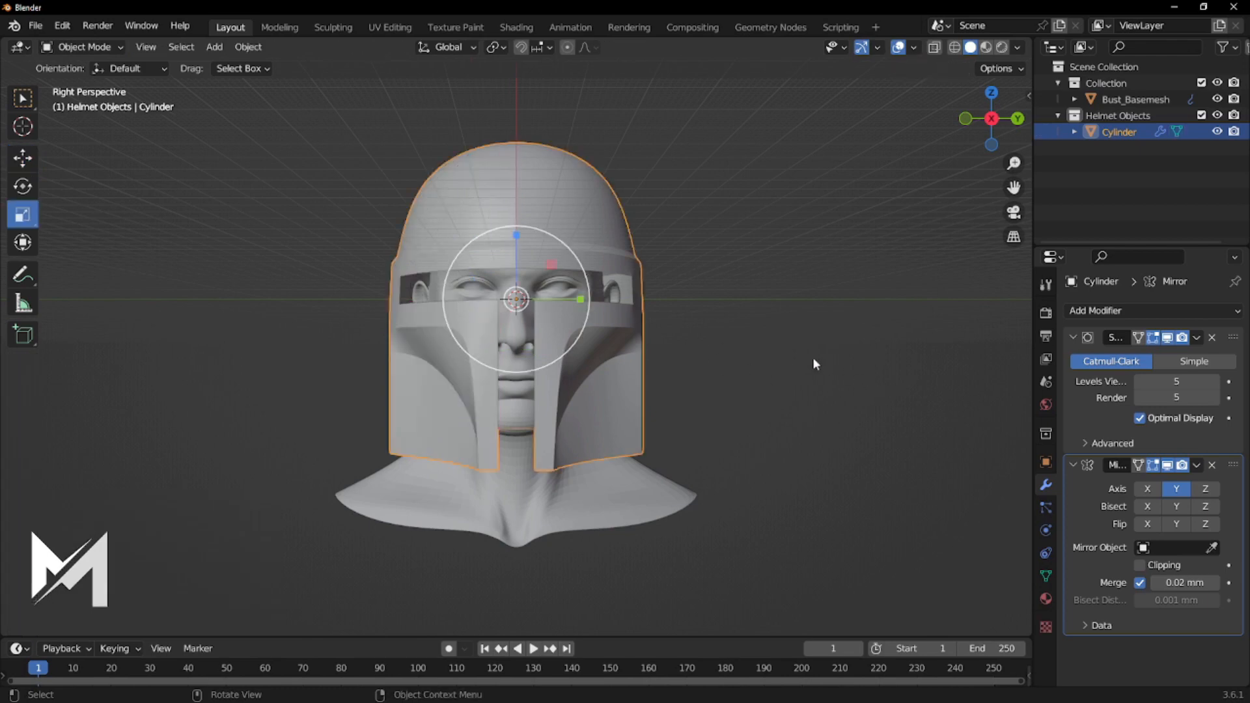
pyautogui.scroll(4, 536, 232)
pyautogui.moveTo(537, 230); pyautogui.dragTo(721, 221, button='middle')
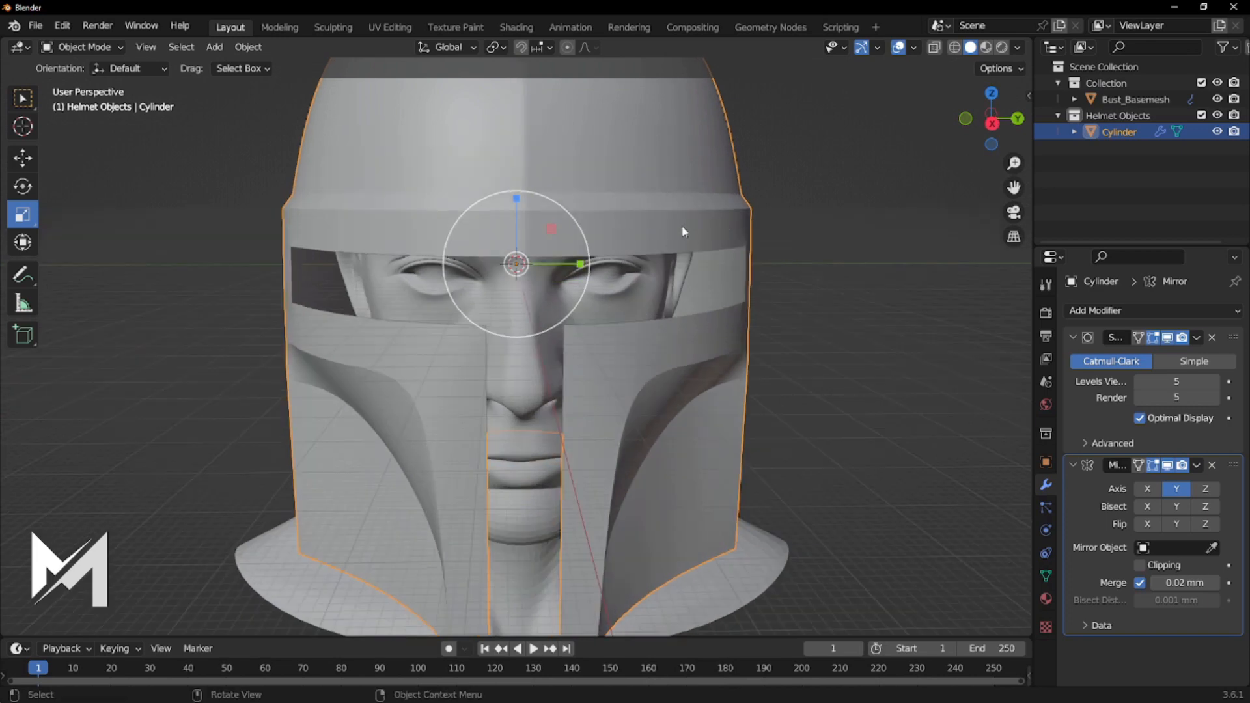
pyautogui.press('Tab')
pyautogui.moveTo(445, 231); pyautogui.dragTo(521, 233, button='middle')
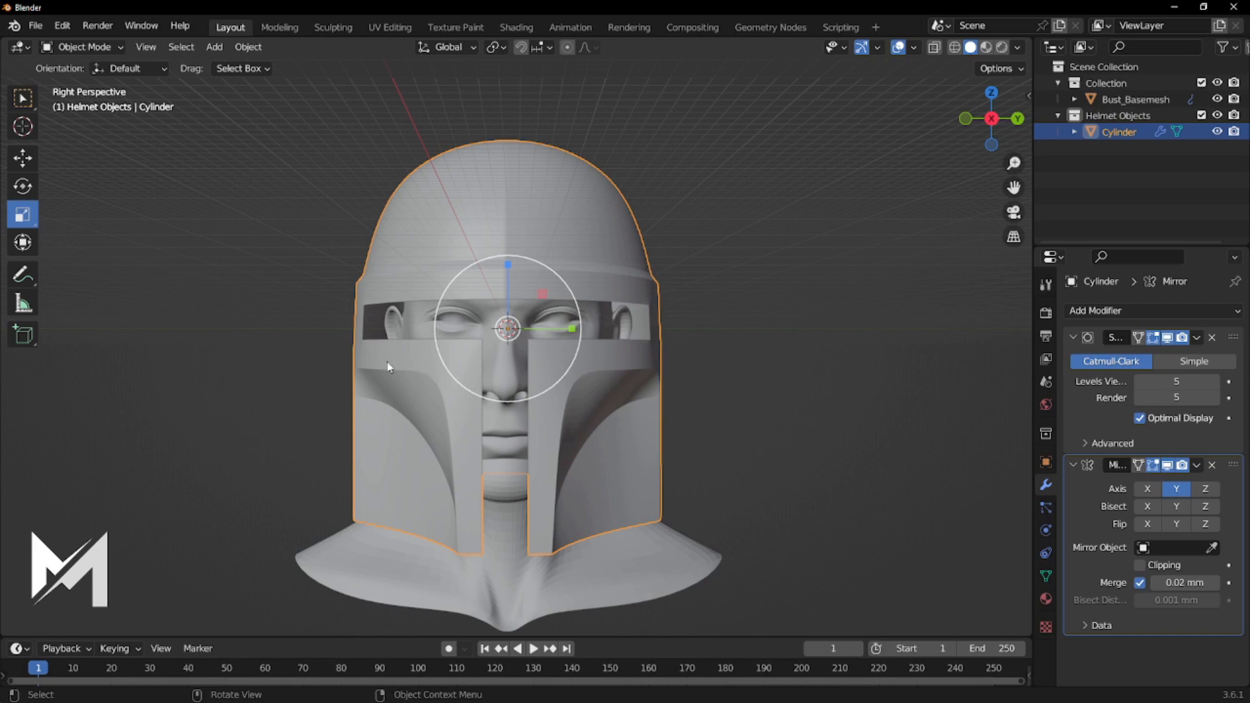
pyautogui.moveTo(729, 381); pyautogui.dragTo(617, 318, button='middle')
# In Edit Mode, fully crease the vertical edge at the rear end of the eye slot.
pyautogui.scroll(4, 617, 317)
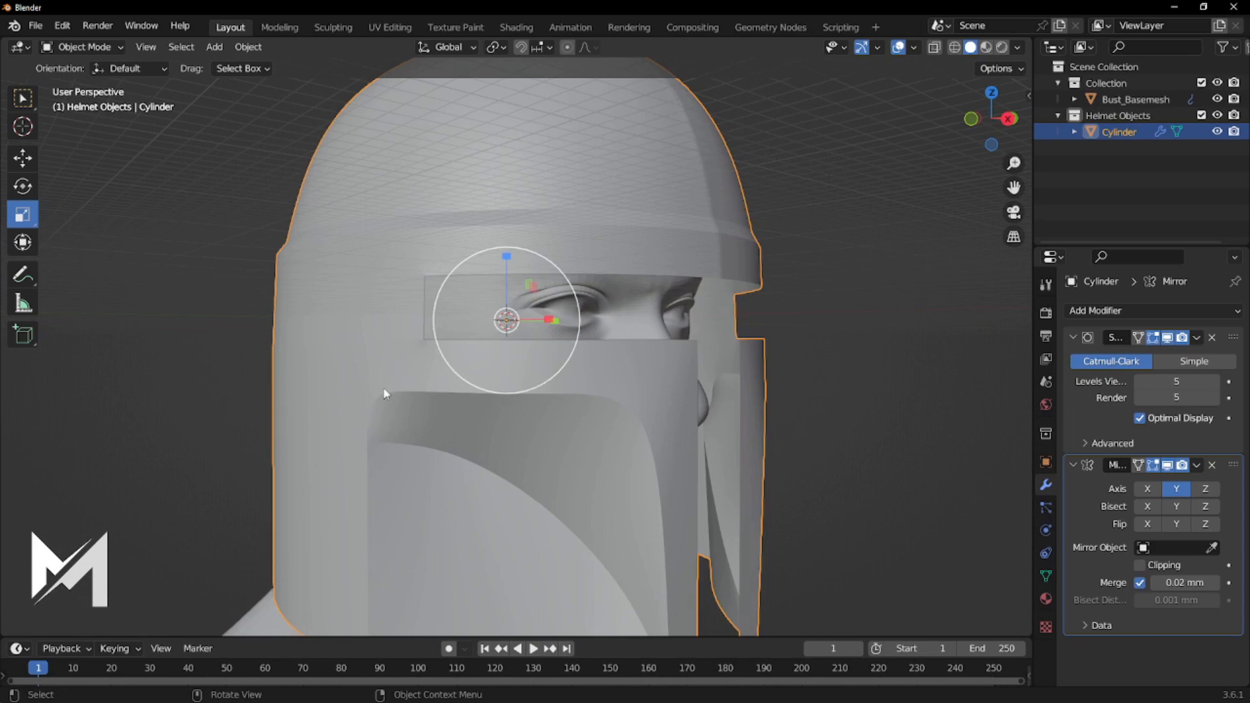
pyautogui.press('Tab')
pyautogui.moveTo(456, 378); pyautogui.dragTo(530, 360, button='middle')
pyautogui.click(509, 308)
pyautogui.hotkey('shift', 'e')
pyautogui.click(955, 446)
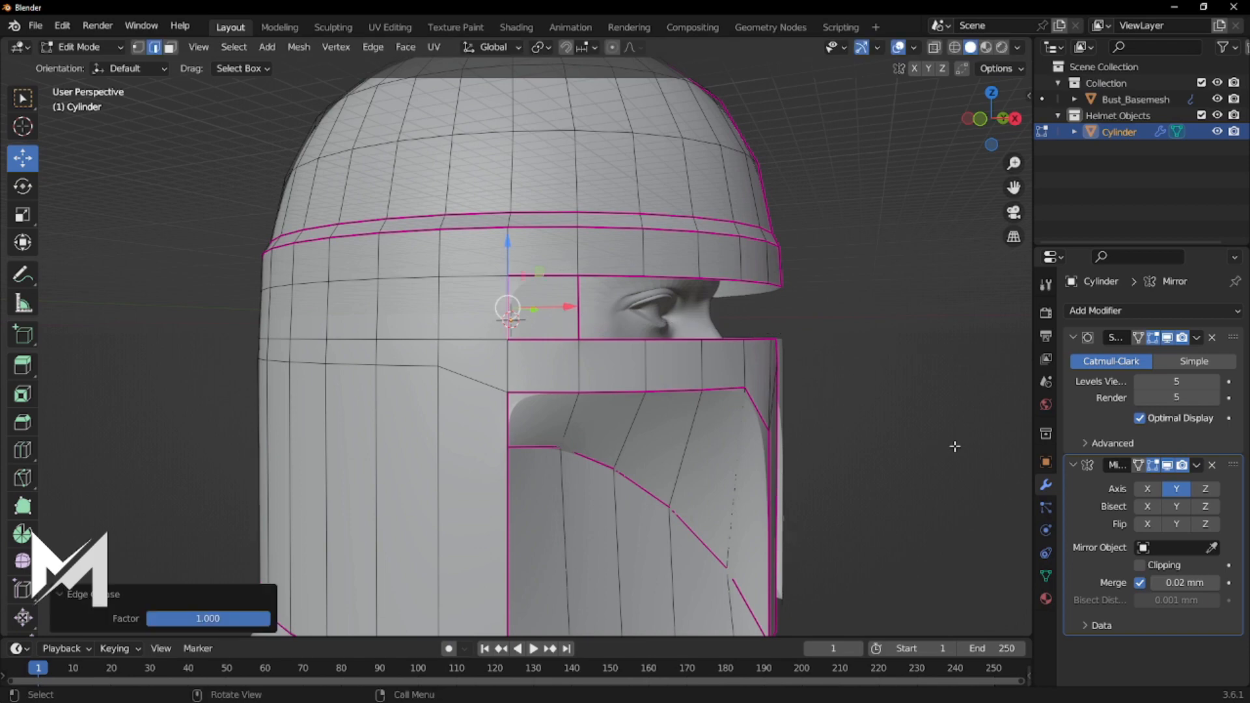
# Dissolve the leftover vertical edge standing just in front of the eye slot's creased rear edge.
pyautogui.click(579, 305)
pyautogui.press('x')
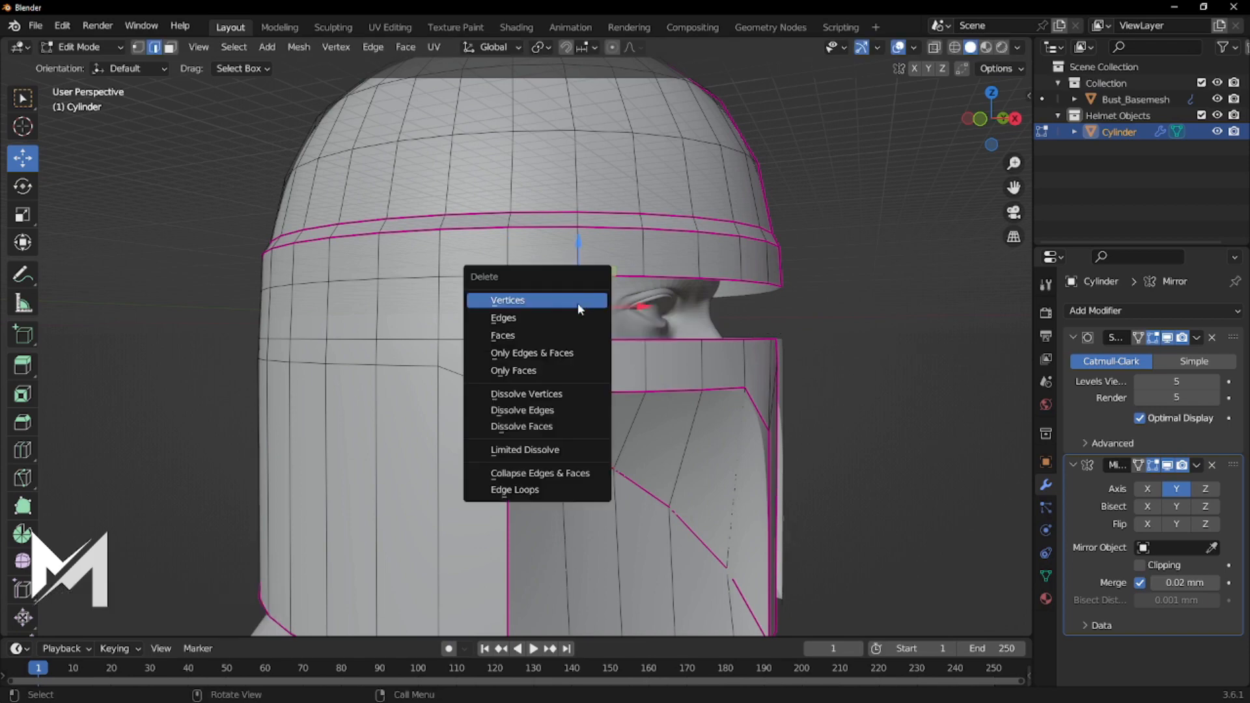
pyautogui.click(529, 411)
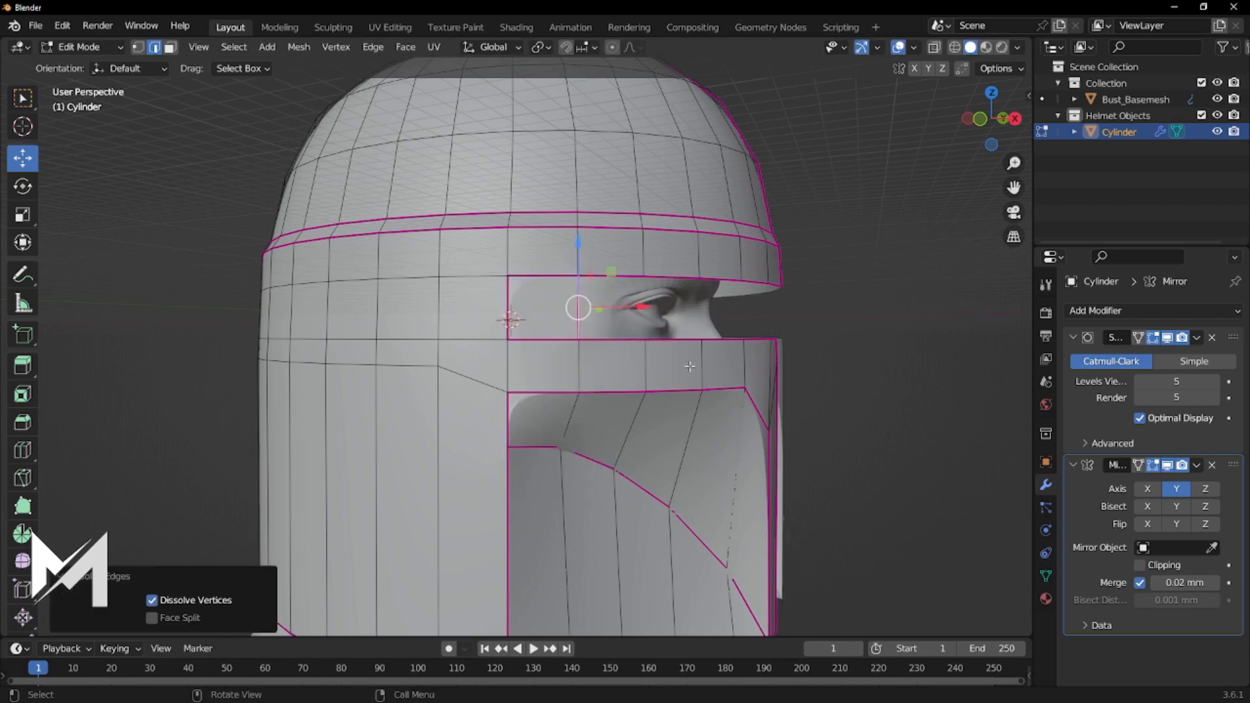
pyautogui.press('g')
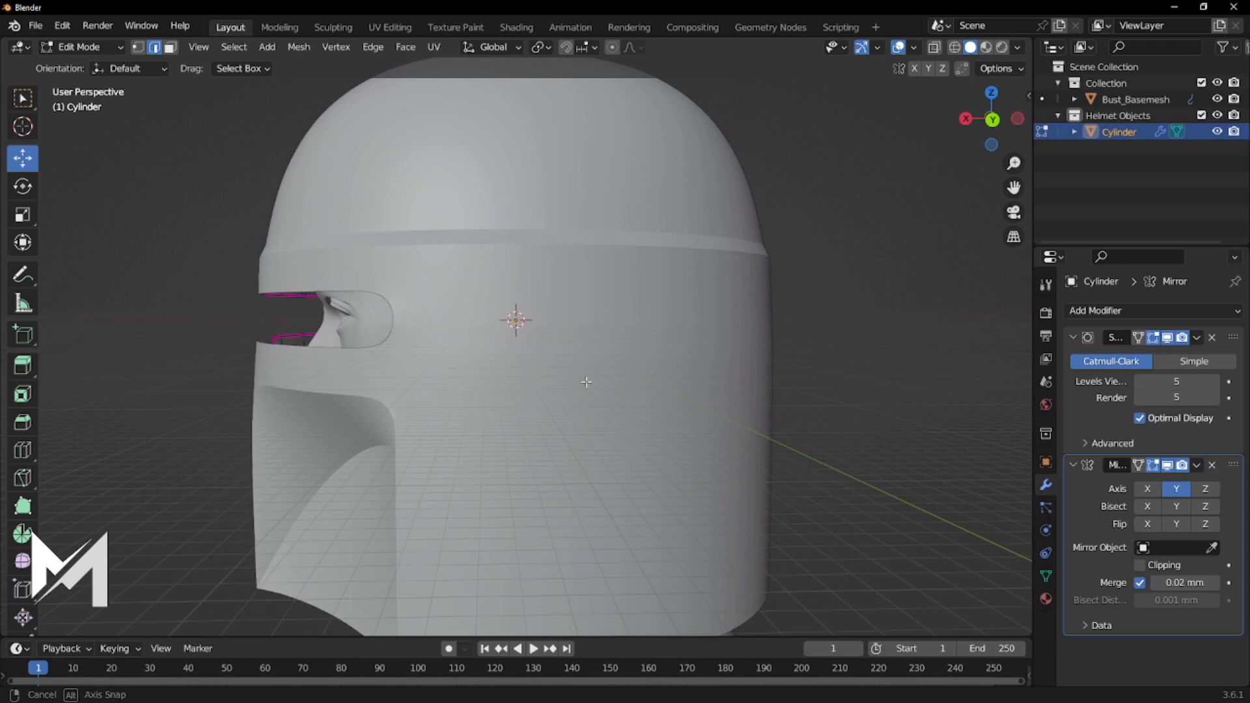
pyautogui.moveTo(606, 371); pyautogui.dragTo(695, 363, button='middle')
pyautogui.click(883, 312)
# Nudge the selected vertex on the helmet's lower rim slightly inward along Y and return to Object Mode.
pyautogui.scroll(-3, 870, 321)
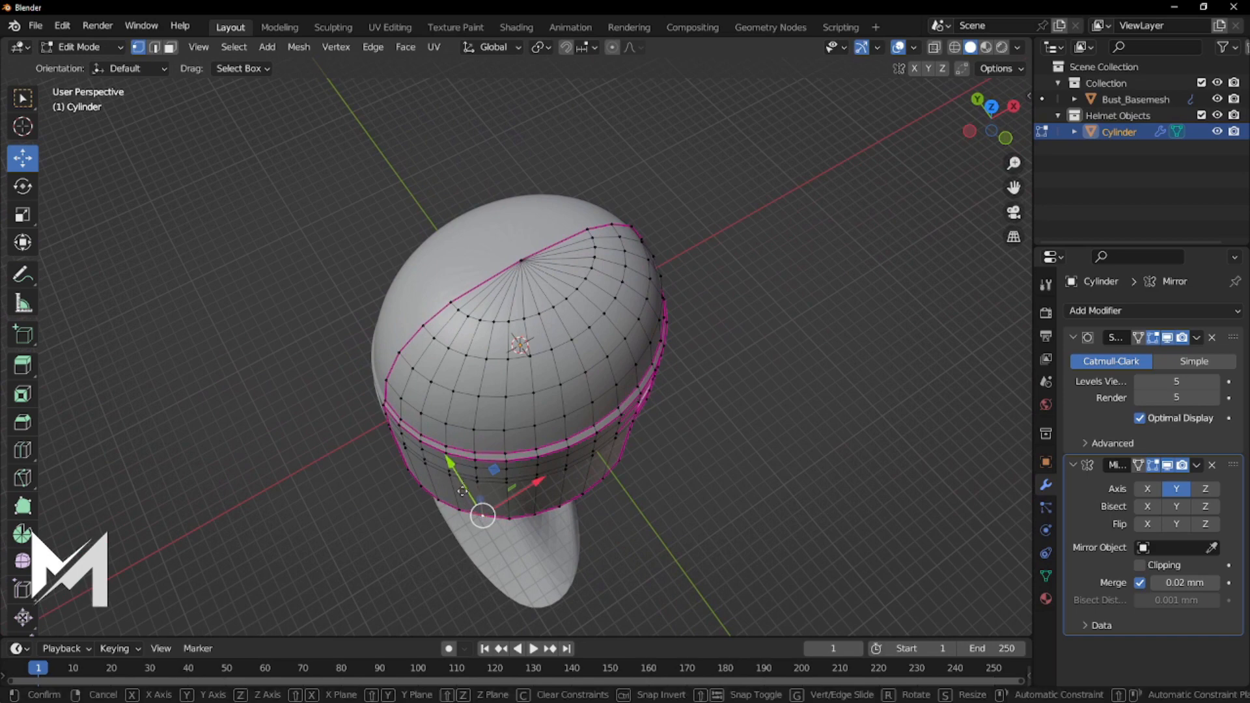
pyautogui.moveTo(470, 498)
pyautogui.mouseDown()
pyautogui.moveTo(523, 492)
pyautogui.moveTo(464, 489)
pyautogui.mouseUp()
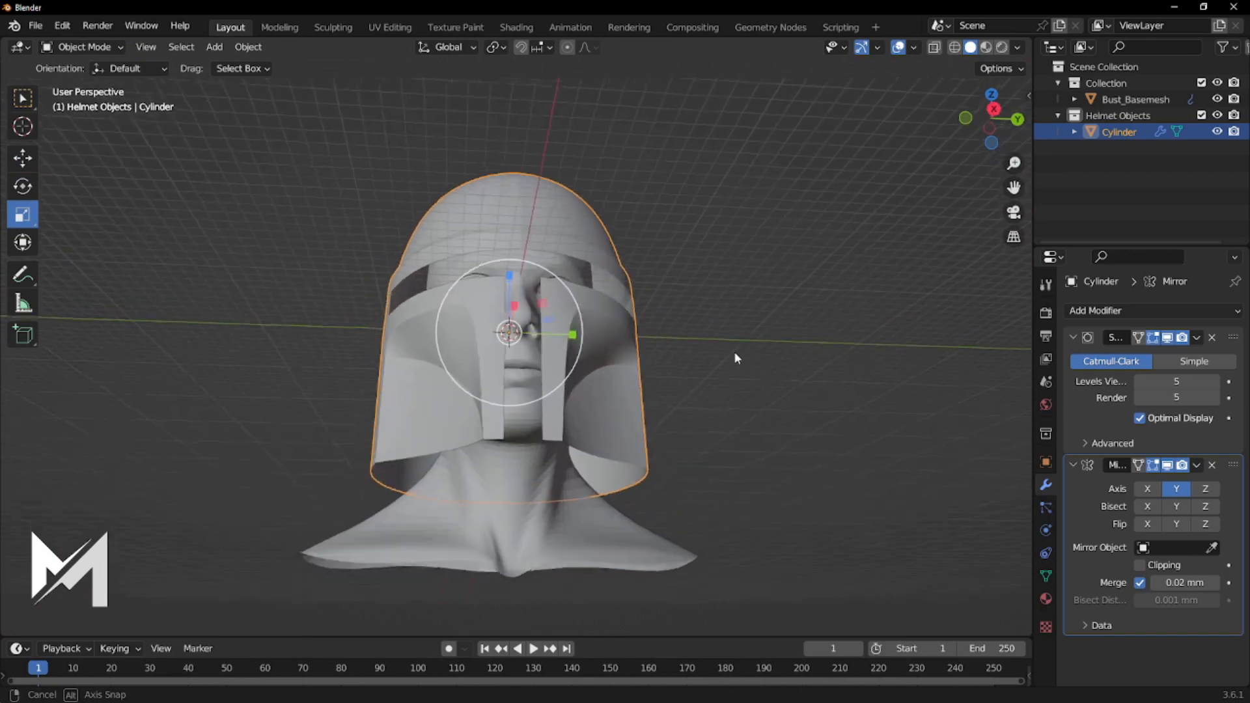
pyautogui.moveTo(734, 351); pyautogui.dragTo(332, 519, button='middle')
pyautogui.scroll(2, 492, 505)
pyautogui.press('Tab')
pyautogui.moveTo(683, 339); pyautogui.dragTo(709, 334, button='middle')
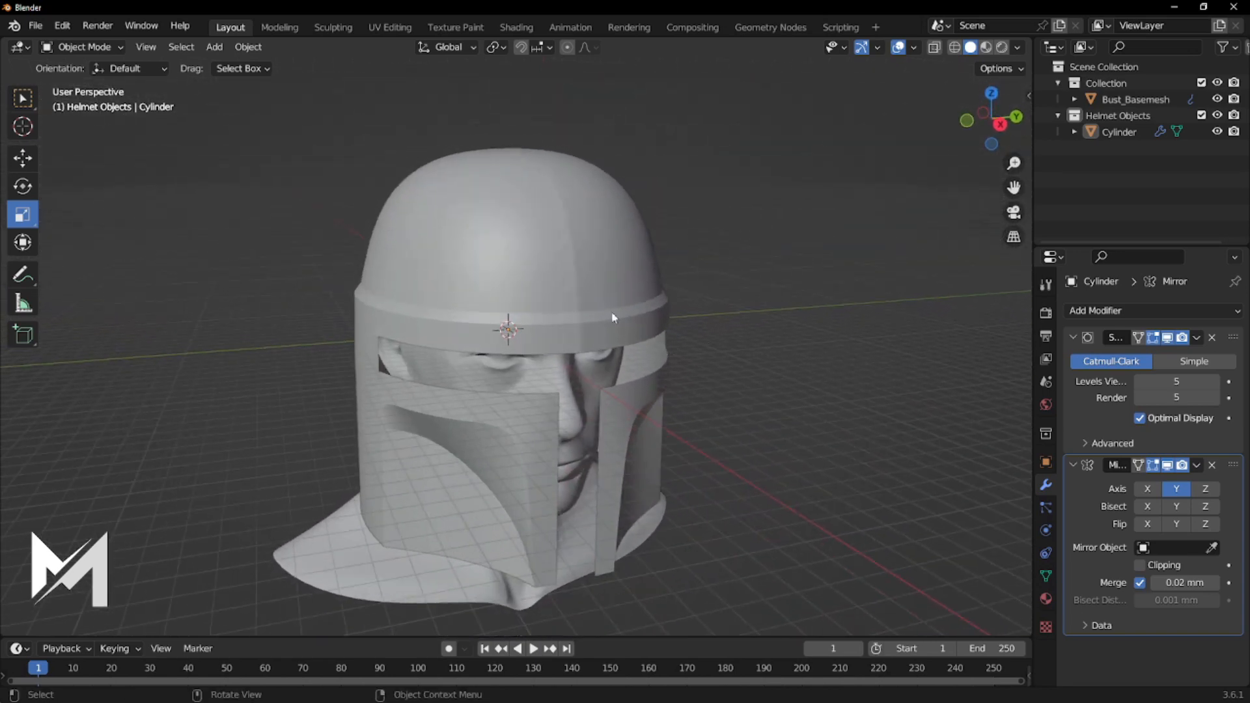
# Add a Solidify modifier to the helmet and set its thickness to 0.05 mm.
pyautogui.moveTo(805, 429); pyautogui.dragTo(774, 362, button='middle')
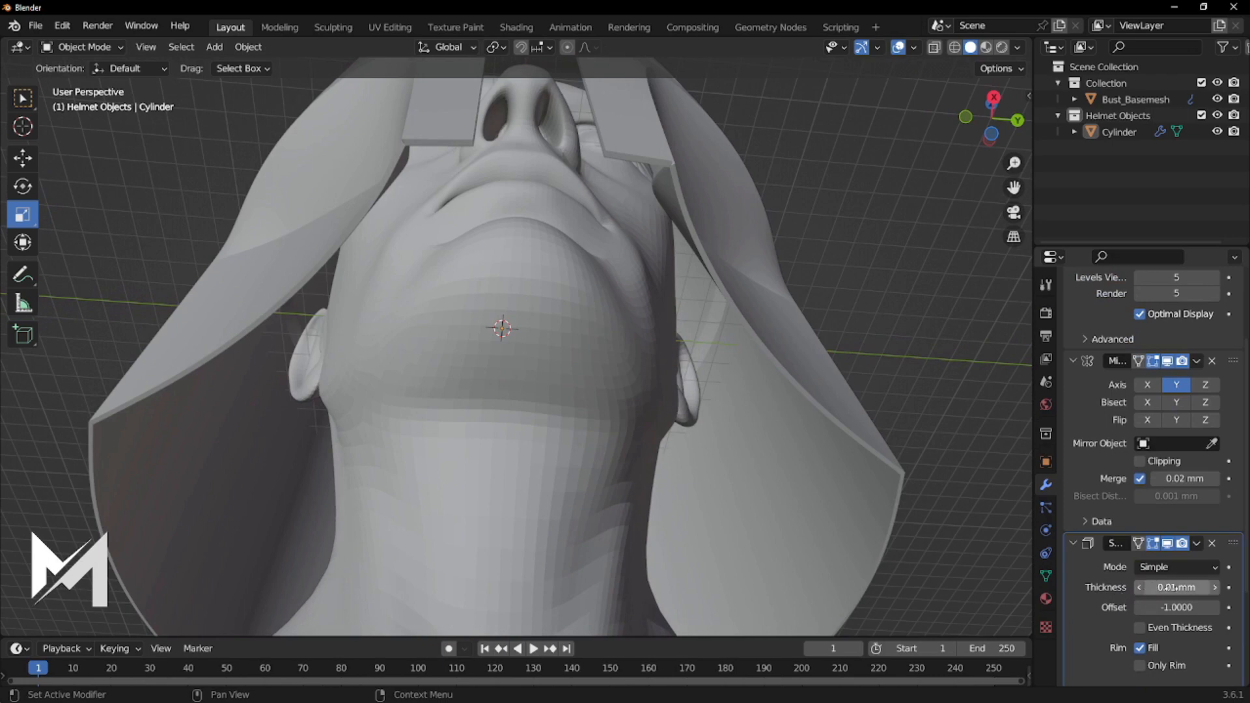
pyautogui.doubleClick(1175, 587)
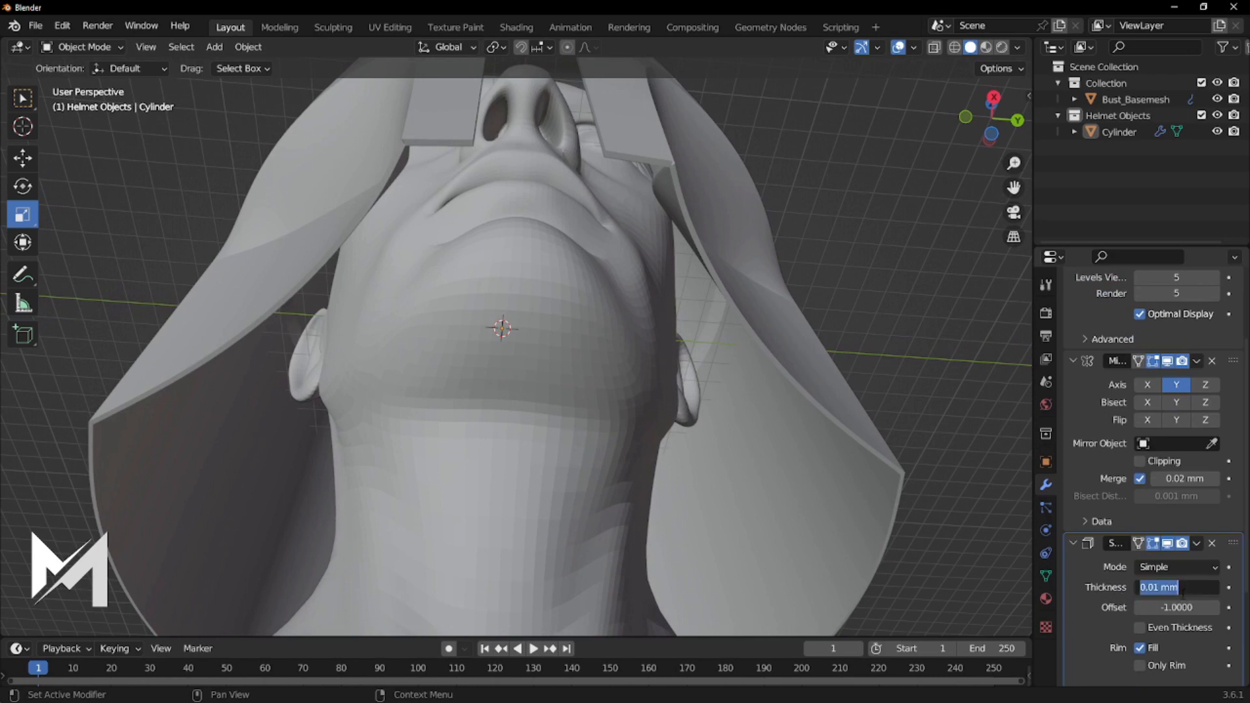
pyautogui.write('0.05')
pyautogui.press('Return')
# Try Solidify thicknesses of 0.03 mm and 0.04 mm, comparing the shell's look from the front.
pyautogui.doubleClick(1184, 589)
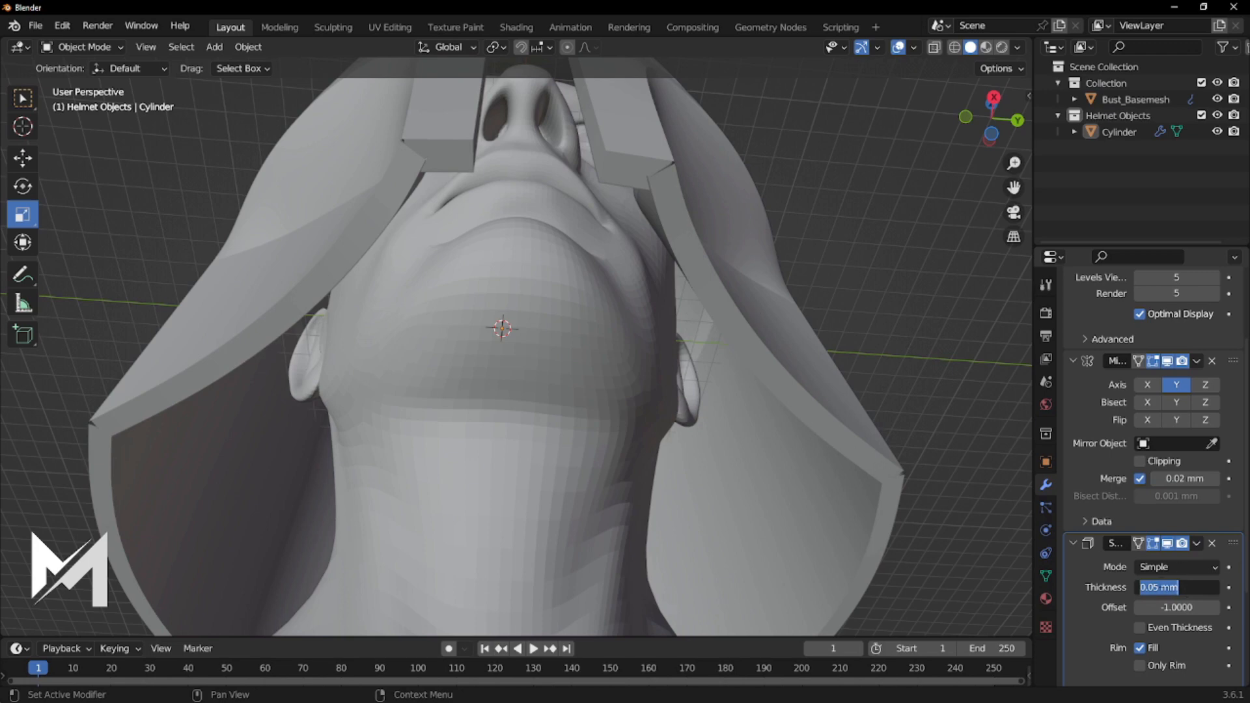
pyautogui.write('0.03')
pyautogui.press('Return')
pyautogui.moveTo(804, 365); pyautogui.dragTo(800, 433, button='middle')
pyautogui.click(1177, 587)
pyautogui.write('.0')
pyautogui.press('Return')
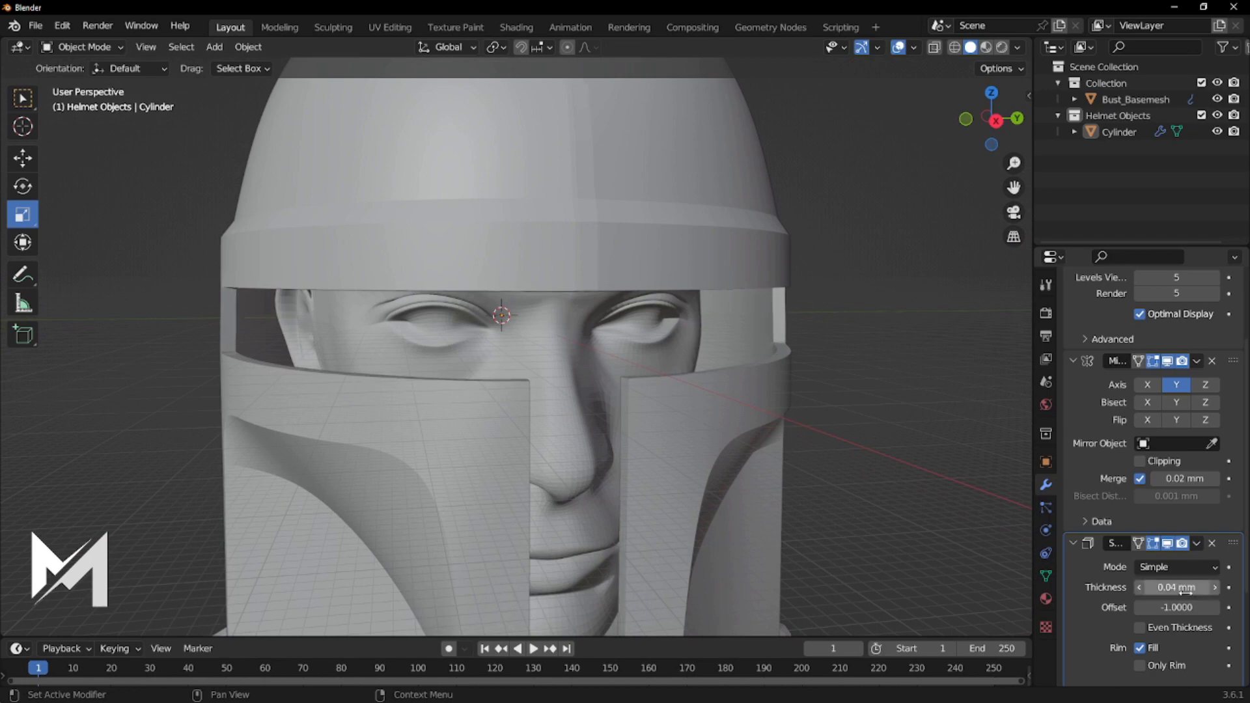
# Set the Solidify thickness to 0.03 mm and apply the modifier to the helmet mesh.
pyautogui.click(1164, 591)
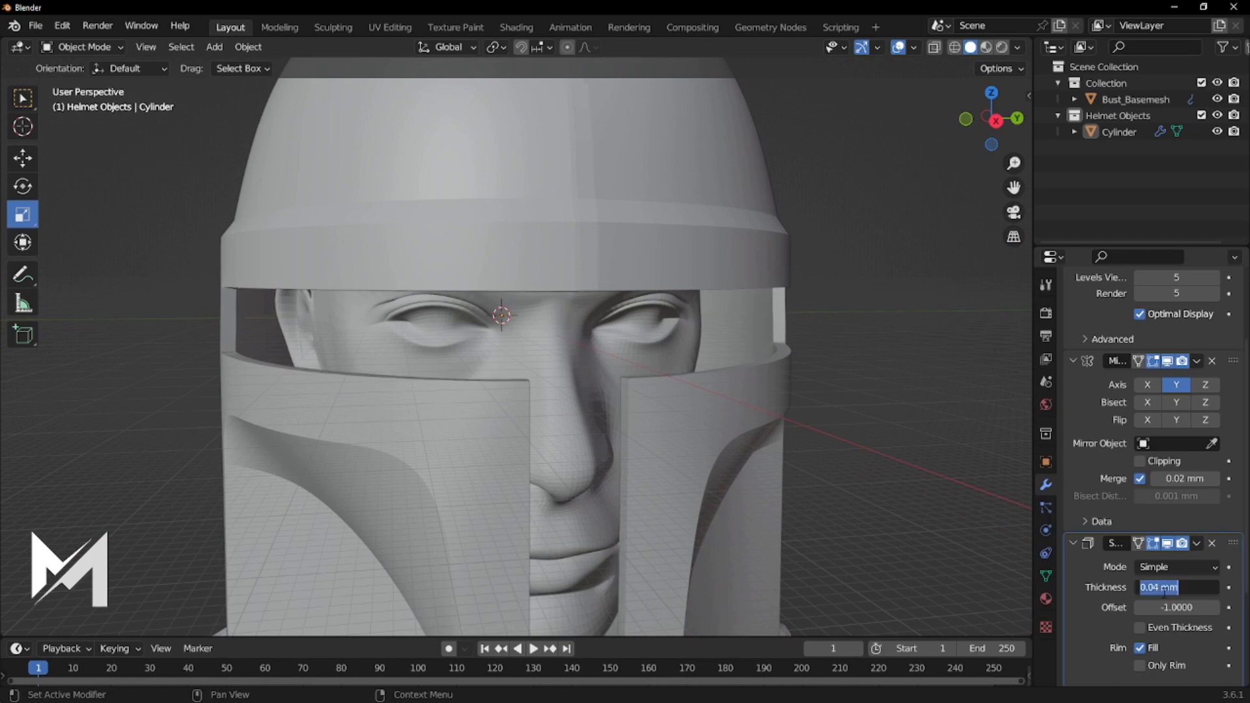
pyautogui.write('.03')
pyautogui.moveTo(845, 320); pyautogui.dragTo(750, 451, button='middle')
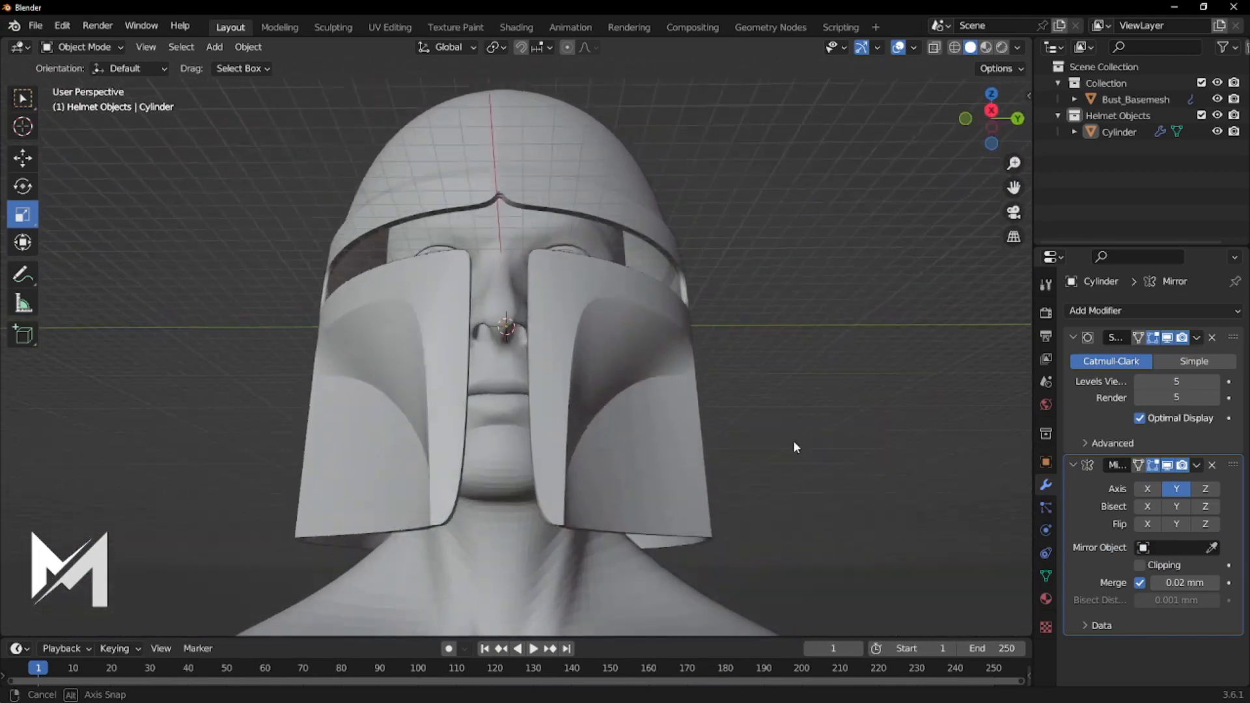
# Fully crease the short thickness edges at the brow band's front centre and the cheek guard's upper front corner.
pyautogui.scroll(4, 526, 338)
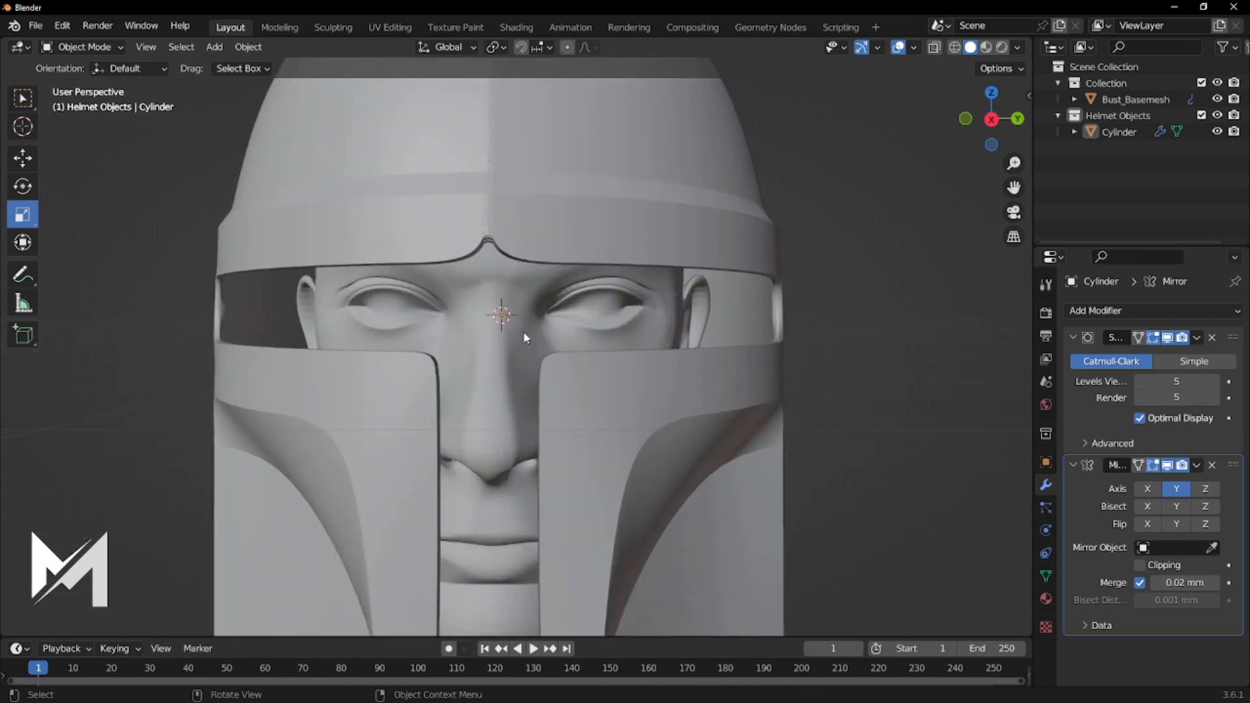
pyautogui.press('Tab')
pyautogui.moveTo(521, 288); pyautogui.dragTo(492, 303, button='middle')
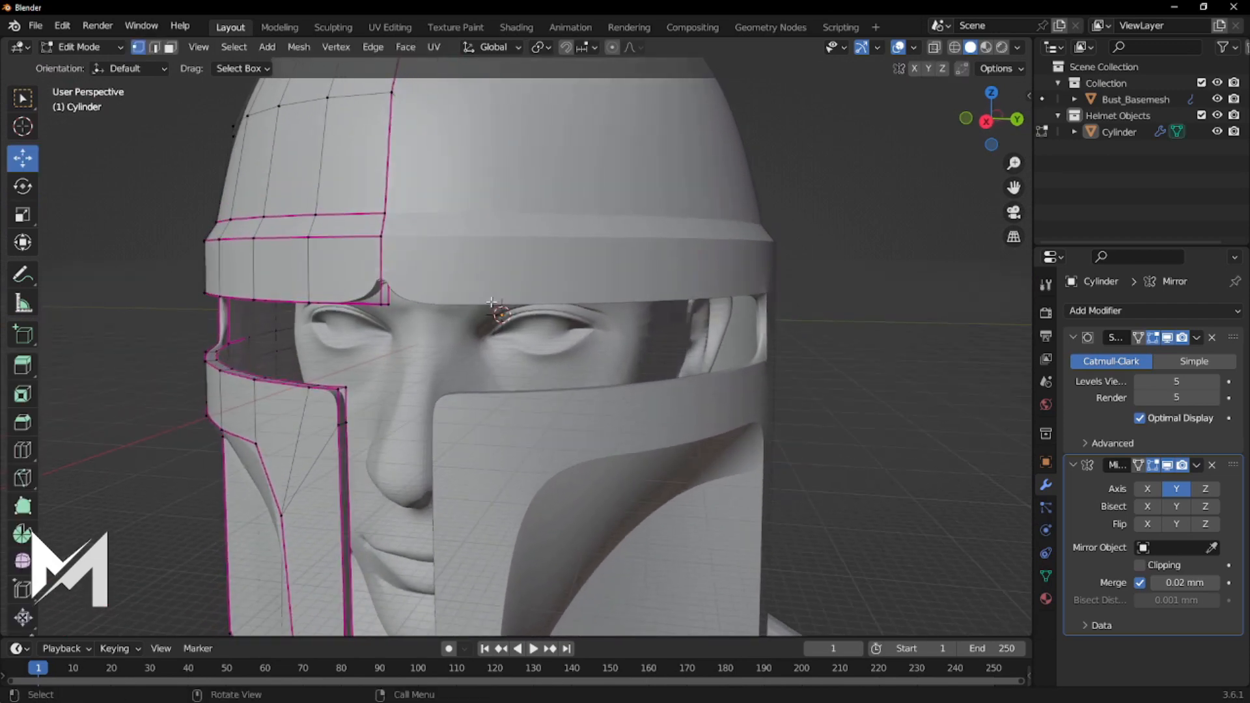
pyautogui.moveTo(410, 340); pyautogui.dragTo(410, 423, button='middle')
pyautogui.press('2')
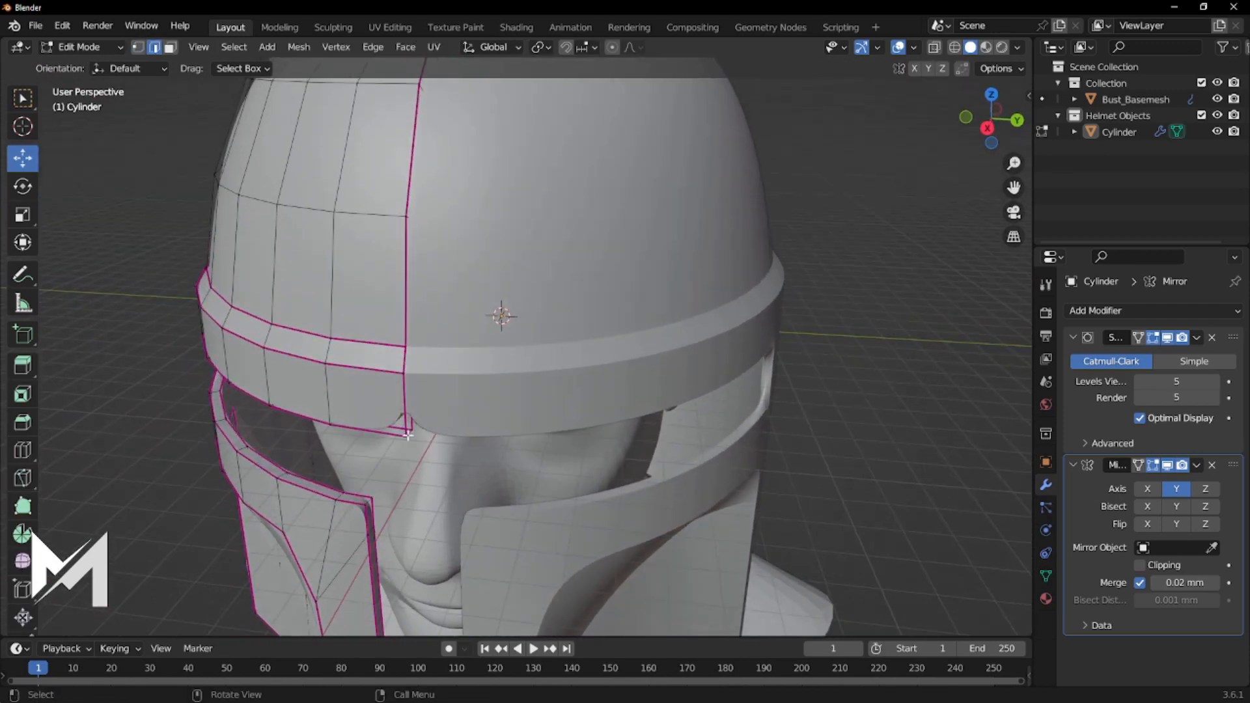
pyautogui.click(409, 430)
pyautogui.keyDown('shift'); pyautogui.click(369, 502); pyautogui.keyUp('shift')
pyautogui.moveTo(412, 526); pyautogui.dragTo(412, 449, button='middle')
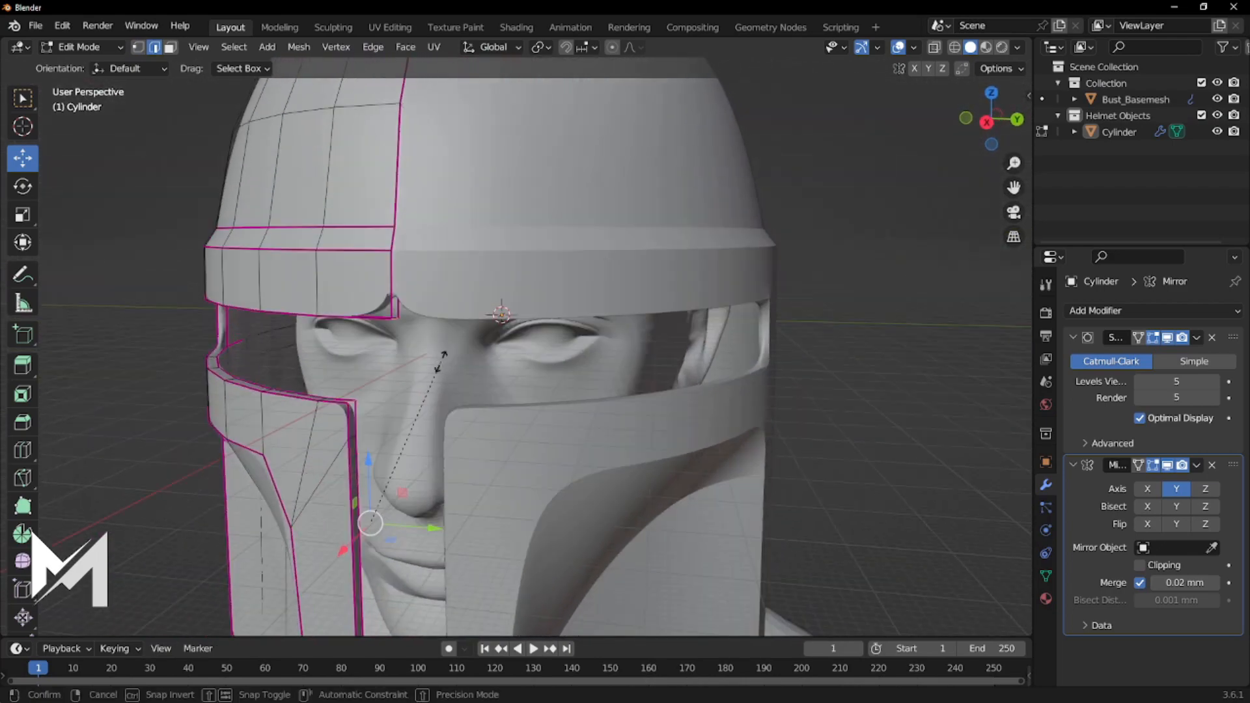
pyautogui.hotkey('shift', 'e')
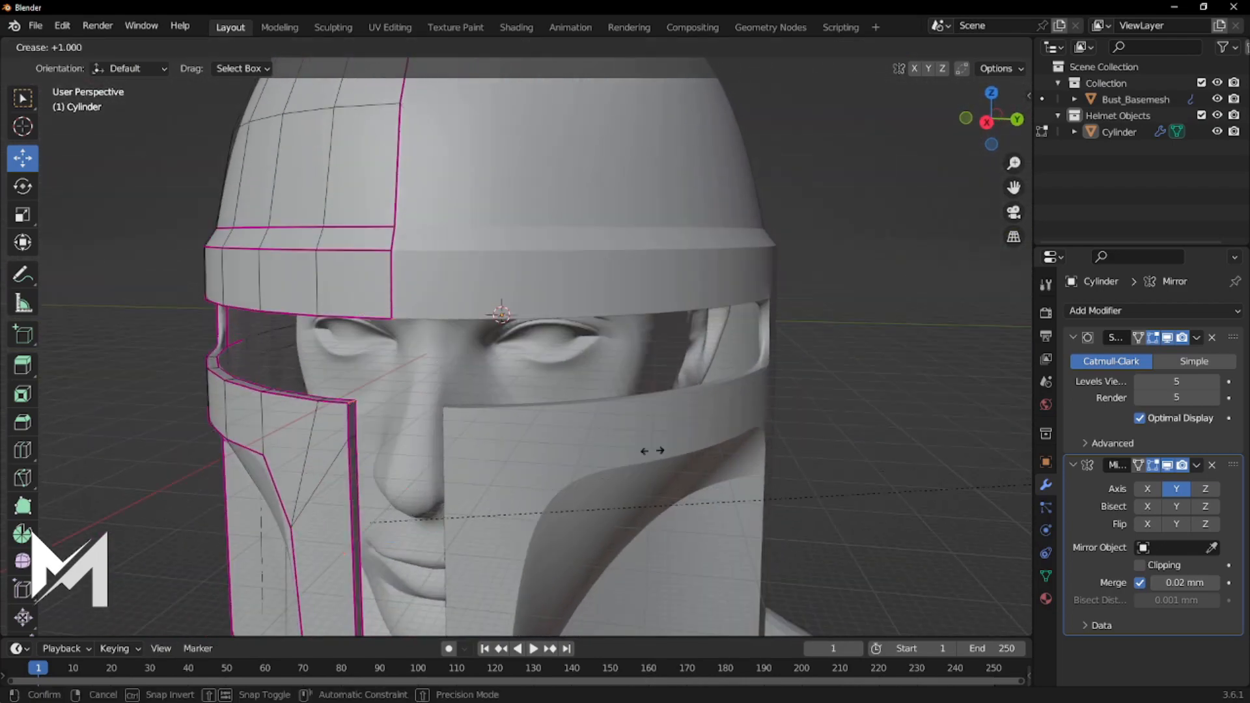
pyautogui.click(644, 456)
# Fully crease the short thickness edges at the eye slot's rear corners and remove the crease from the horizontal edges behind the slot.
pyautogui.moveTo(392, 395); pyautogui.dragTo(475, 391, button='middle')
pyautogui.scroll(6, 475, 390)
pyautogui.keyDown('shift'); pyautogui.moveTo(390, 325); pyautogui.dragTo(494, 352, button='middle'); pyautogui.keyUp('shift')
pyautogui.click(274, 358)
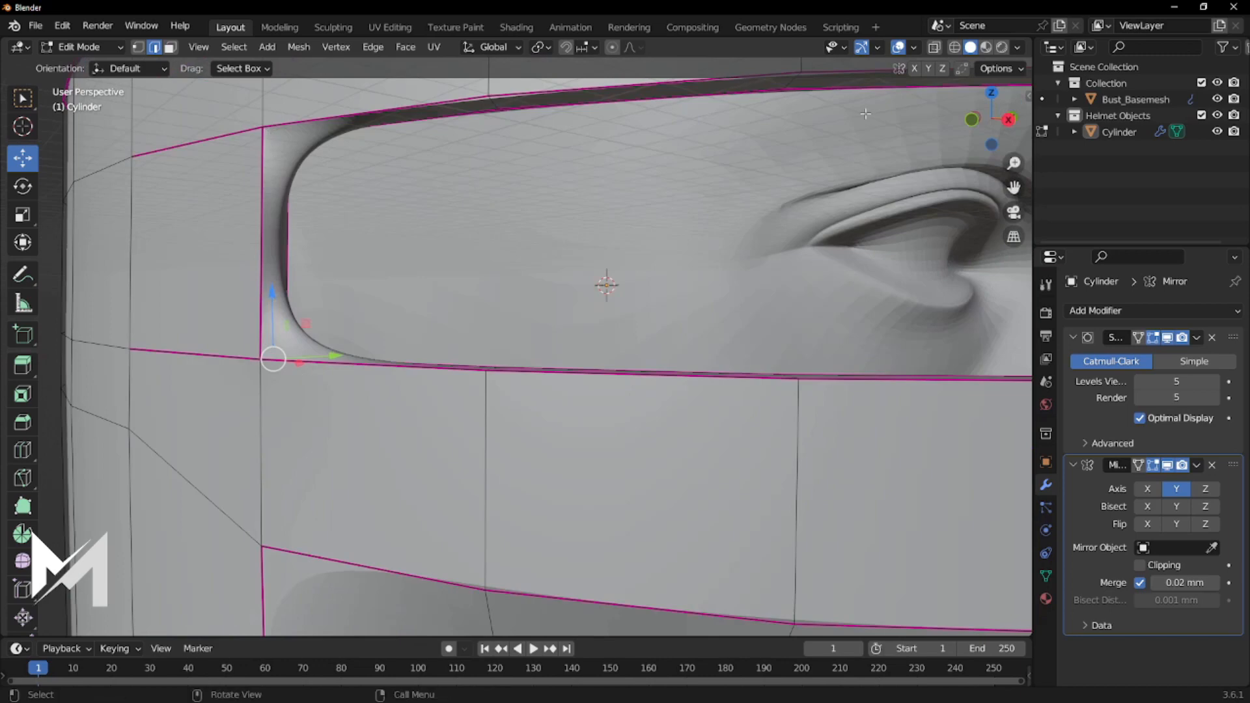
pyautogui.click(936, 50)
pyautogui.moveTo(463, 234); pyautogui.dragTo(476, 256, button='middle')
pyautogui.moveTo(416, 295); pyautogui.dragTo(365, 396, button='middle')
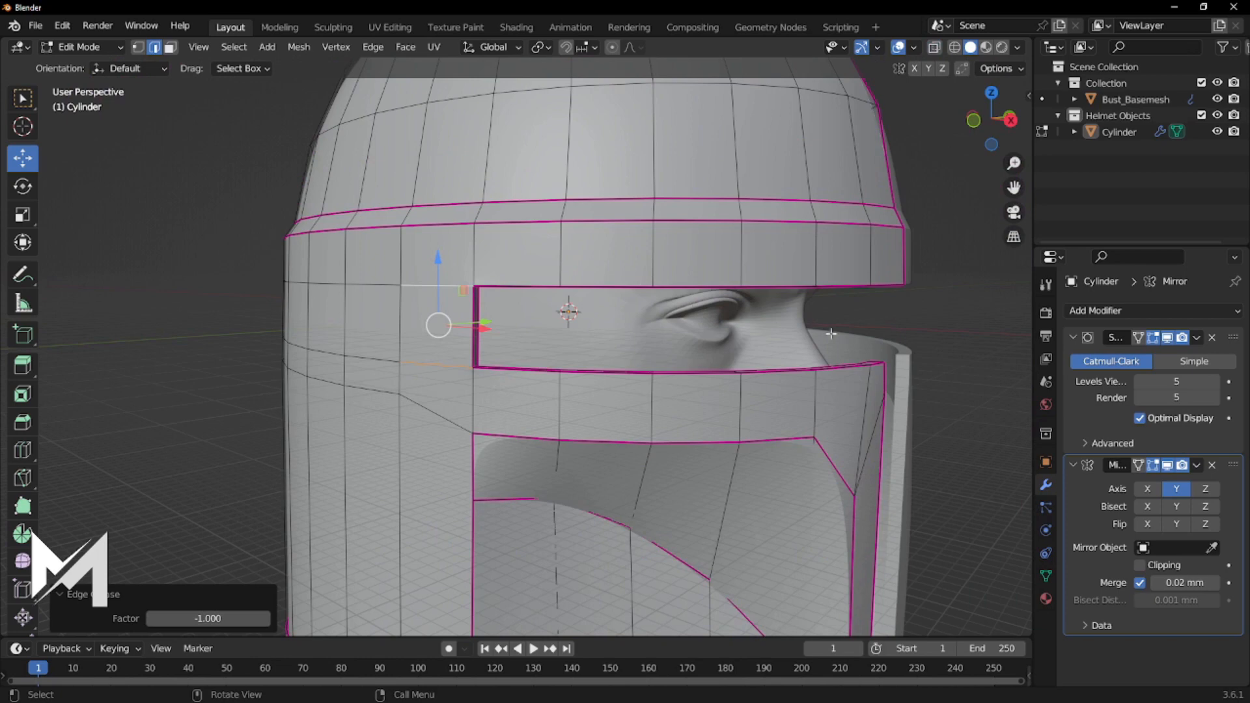
# Return to Object Mode, check the helmet's sharpened openings and apply the Mirror modifier.
pyautogui.moveTo(844, 334); pyautogui.dragTo(791, 325, button='middle')
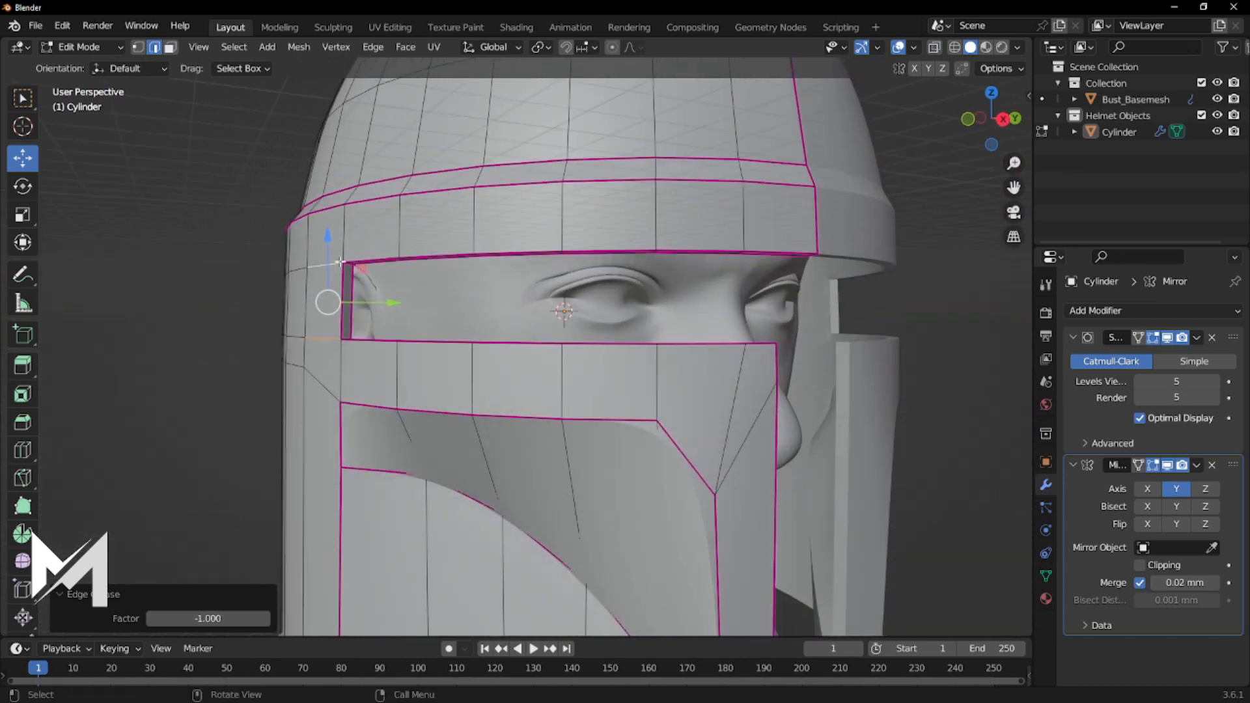
pyautogui.moveTo(357, 281); pyautogui.dragTo(375, 303, button='middle')
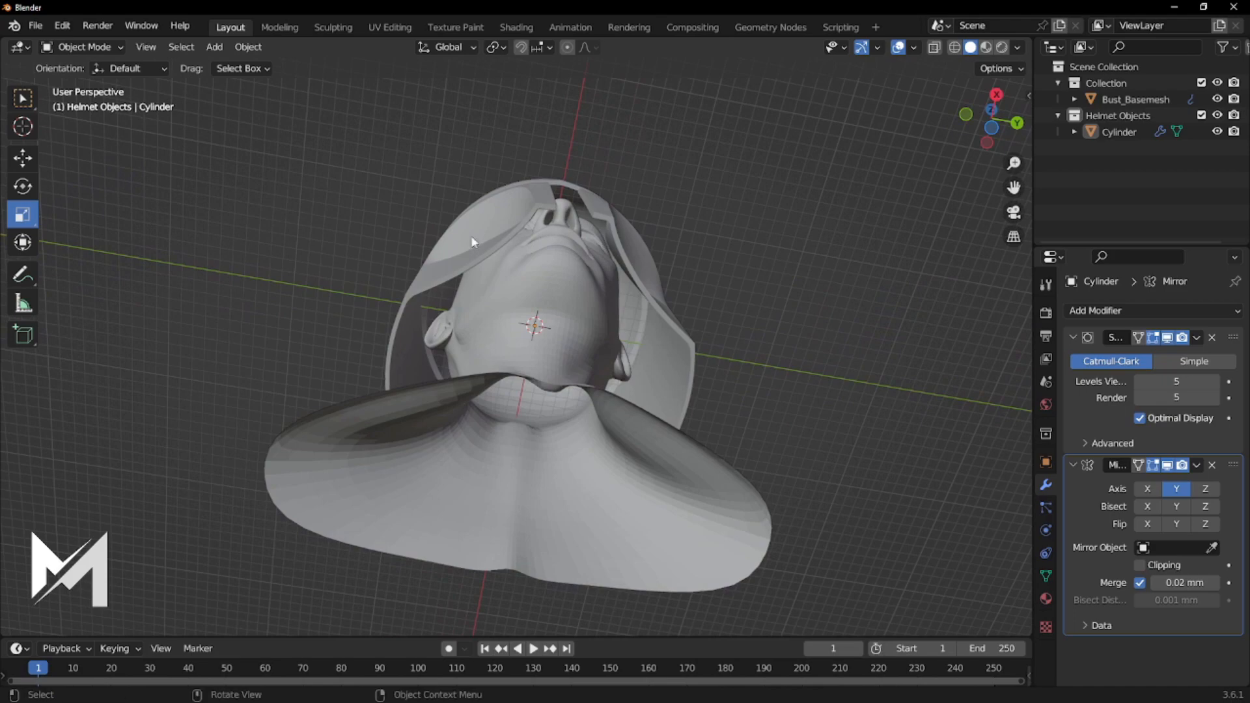
pyautogui.scroll(5, 467, 269)
pyautogui.moveTo(466, 269); pyautogui.dragTo(441, 410, button='middle')
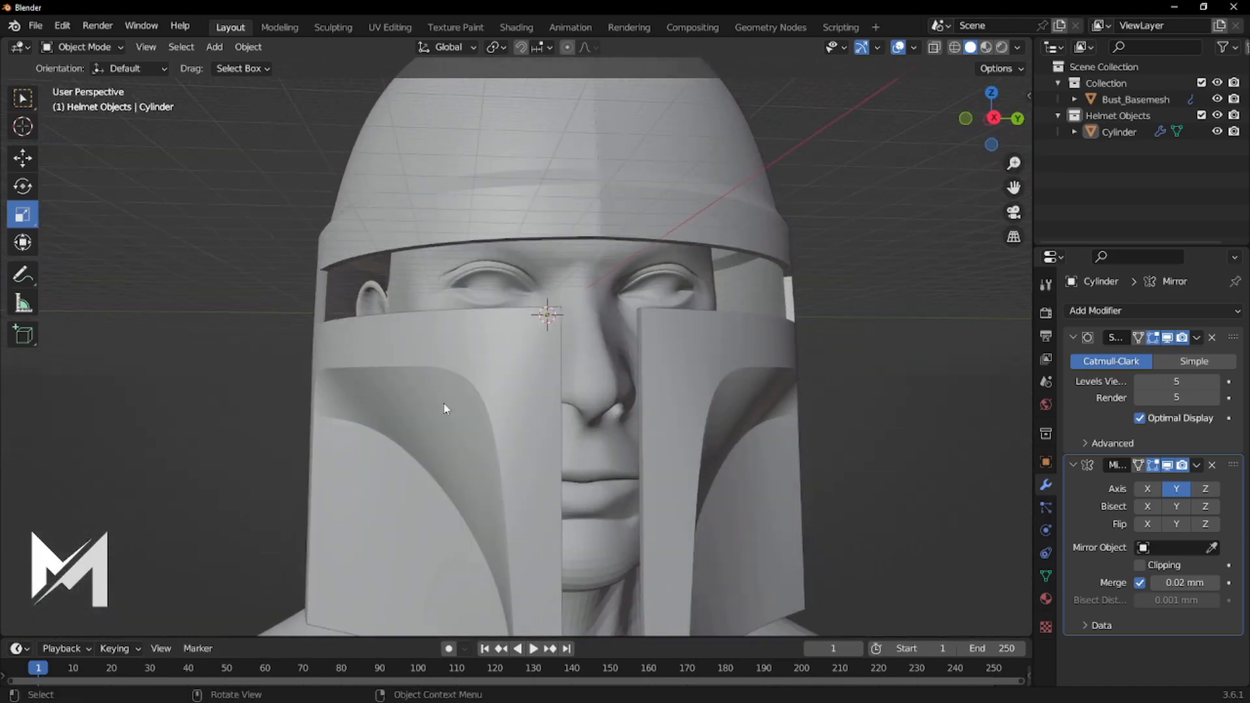
pyautogui.scroll(-4, 780, 389)
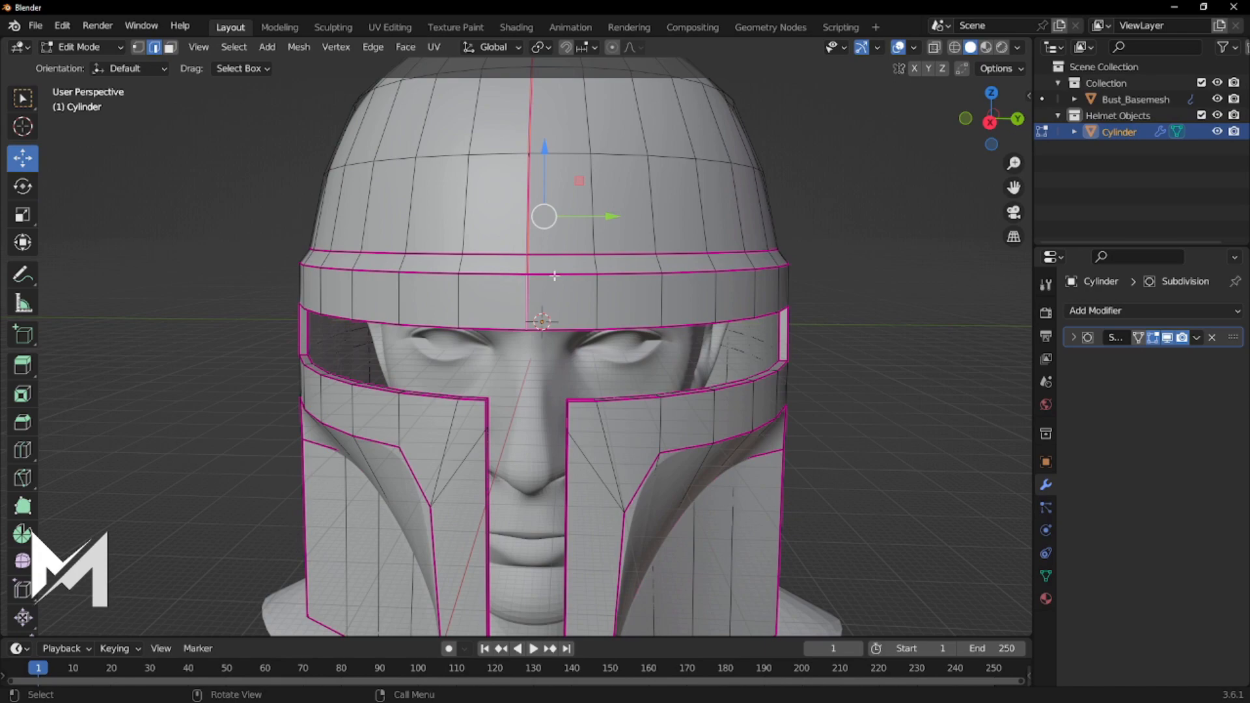
# Remove the crease from the vertical centre seam running over the helmet's front, dome and back.
pyautogui.moveTo(554, 276); pyautogui.dragTo(259, 192, button='middle')
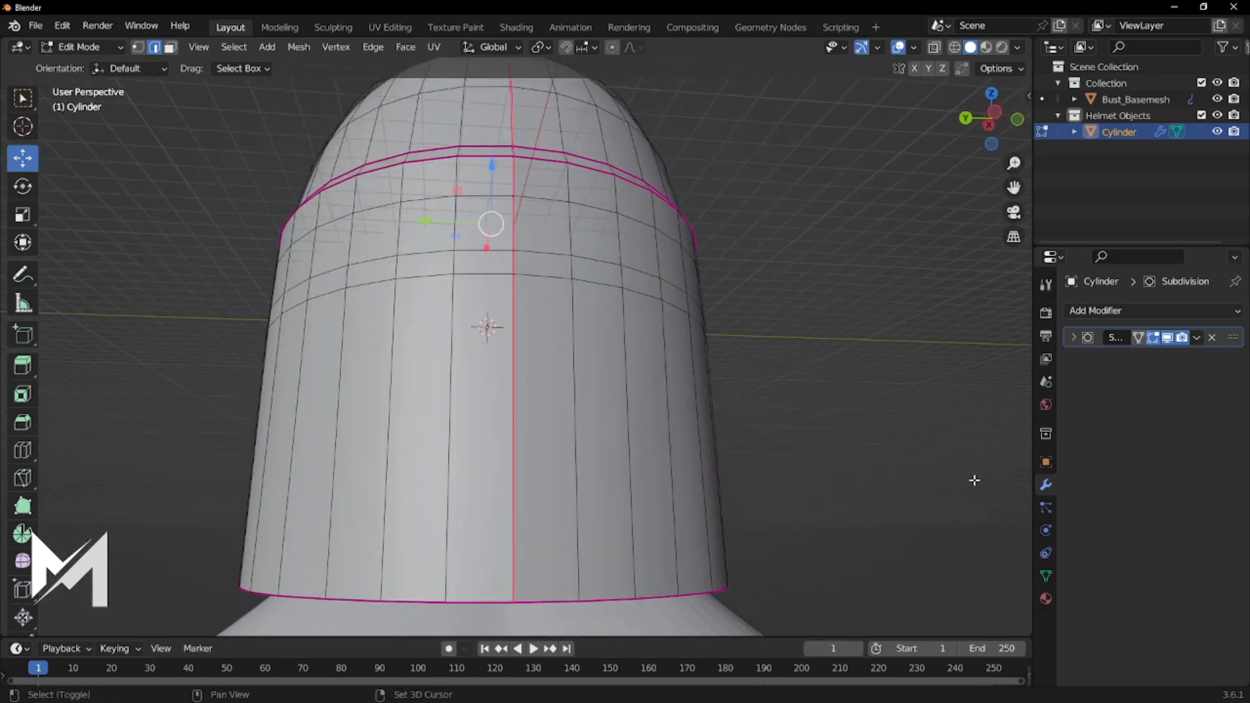
pyautogui.hotkey('shift', 'e')
pyautogui.click(691, 345)
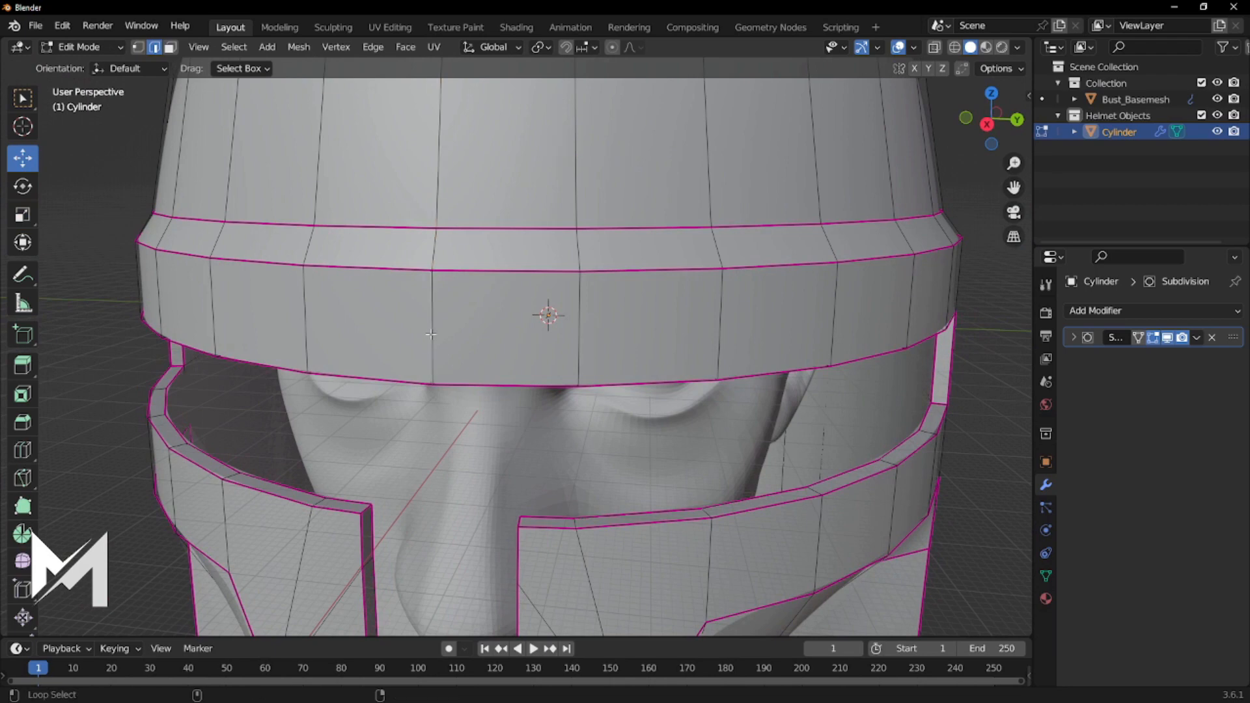
pyautogui.moveTo(431, 334); pyautogui.dragTo(489, 334, button='middle')
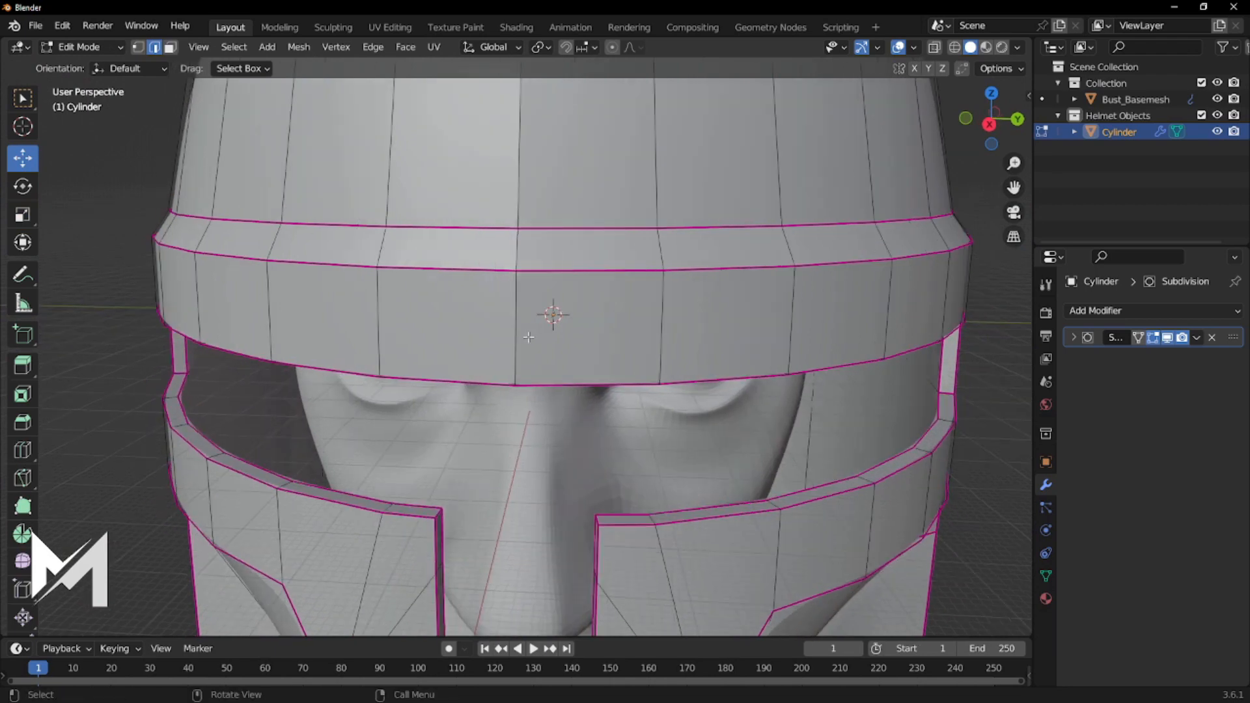
pyautogui.press('Tab')
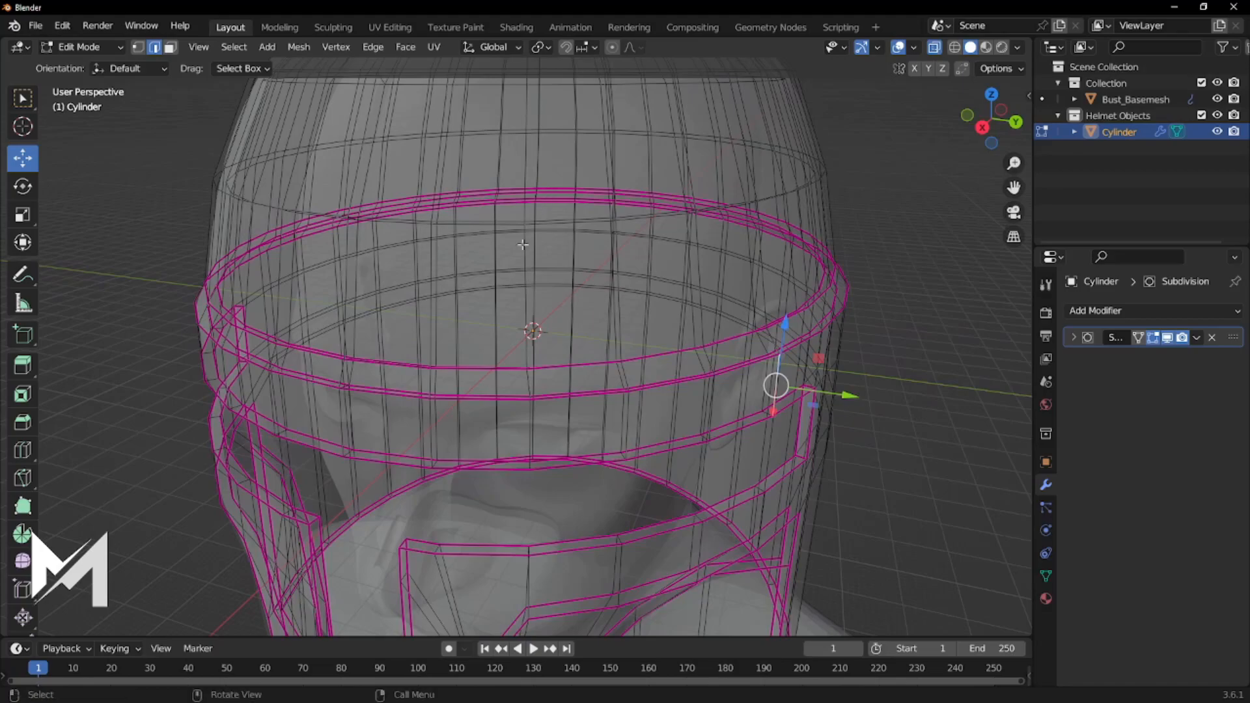
# Select the short edges joining the inner and outer shells along the centre seam over the dome and back, and delete them.
pyautogui.moveTo(774, 168); pyautogui.dragTo(754, 196, button='middle')
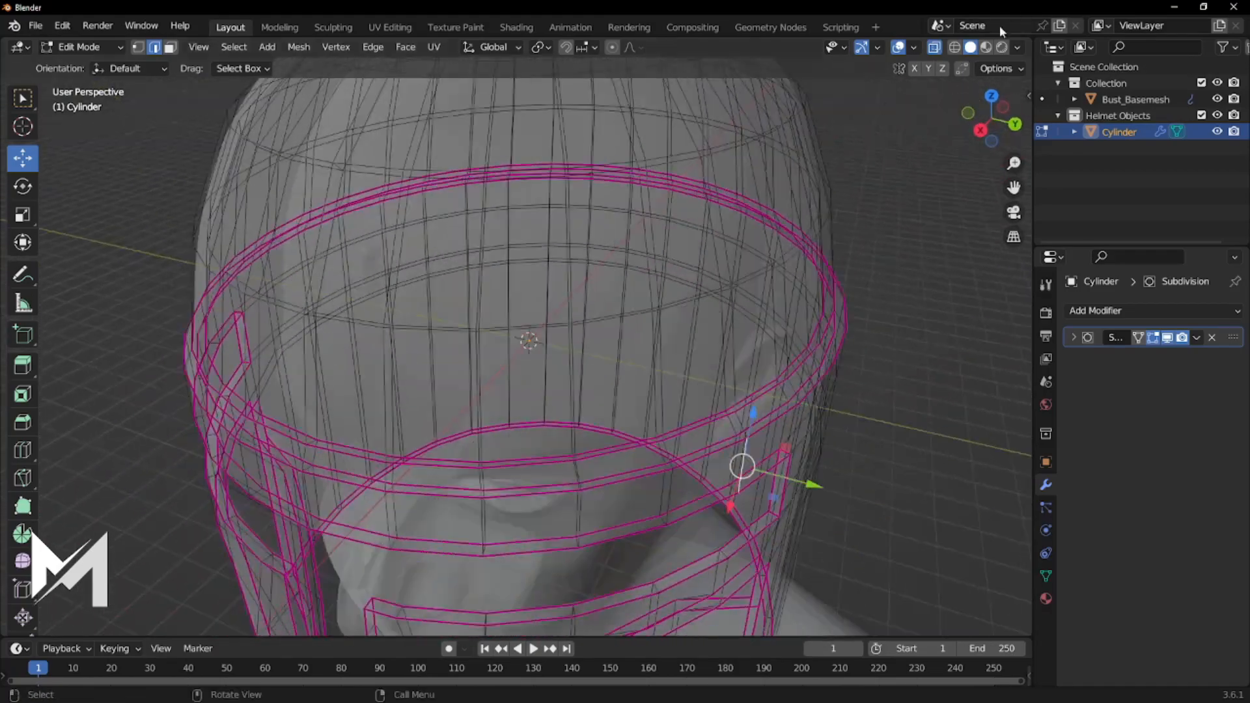
pyautogui.click(936, 48)
pyautogui.moveTo(445, 315); pyautogui.dragTo(408, 312, button='middle')
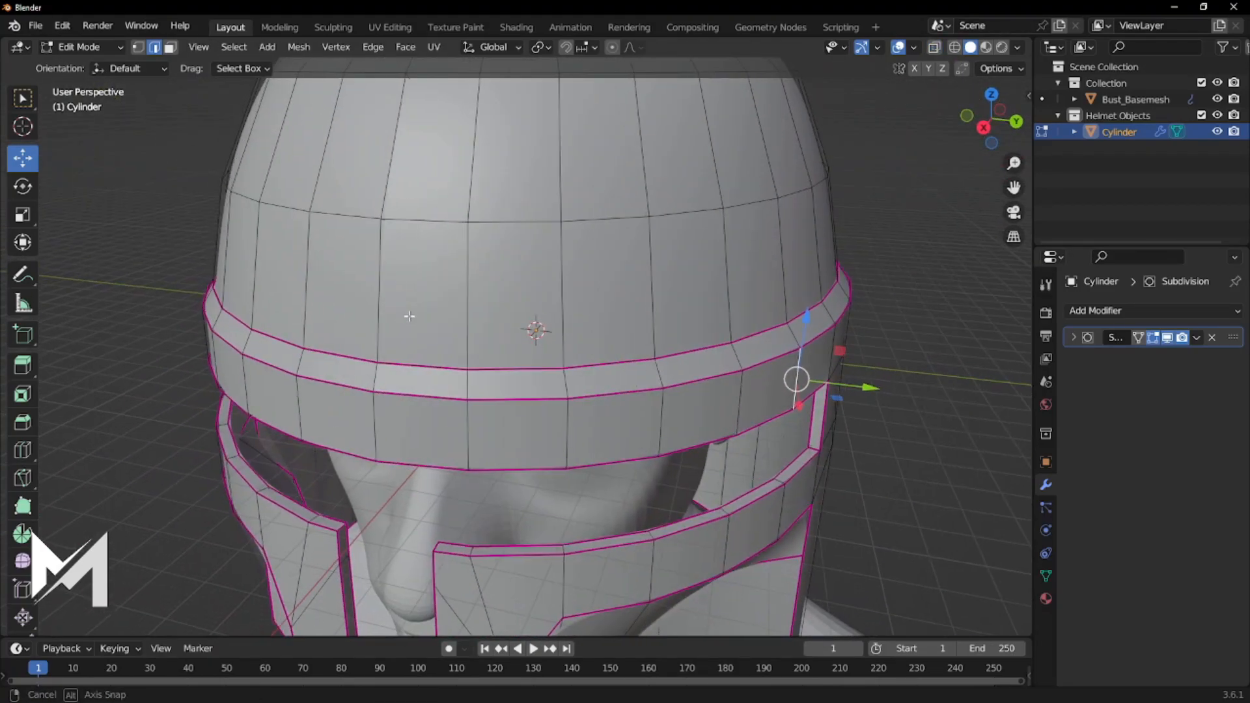
pyautogui.hotkey('alt', 'z')
pyautogui.moveTo(389, 388); pyautogui.dragTo(417, 298, button='middle')
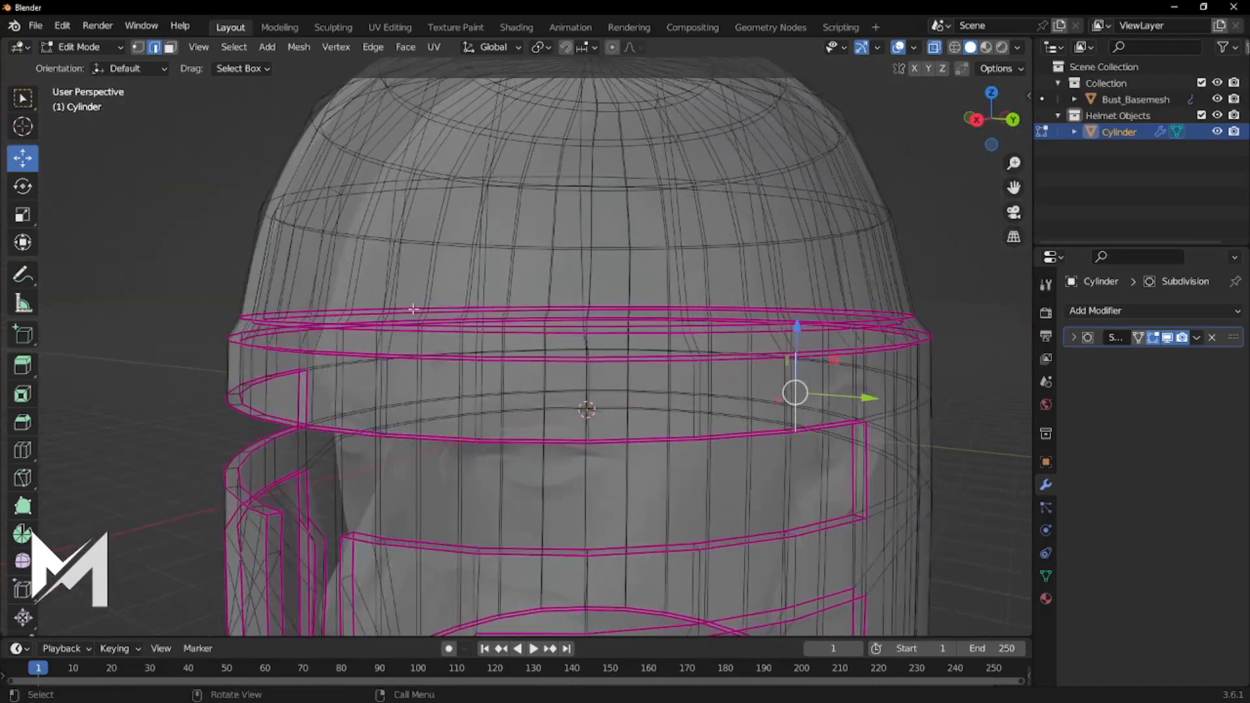
pyautogui.keyDown('shift'); pyautogui.moveTo(311, 422); pyautogui.dragTo(476, 350, button='middle'); pyautogui.keyUp('shift')
pyautogui.scroll(4, 405, 374)
pyautogui.keyDown('alt'); pyautogui.click(469, 319); pyautogui.keyUp('alt')
pyautogui.keyDown('shift'); pyautogui.click(478, 316); pyautogui.keyUp('shift')
pyautogui.moveTo(736, 379); pyautogui.dragTo(714, 346, button='middle')
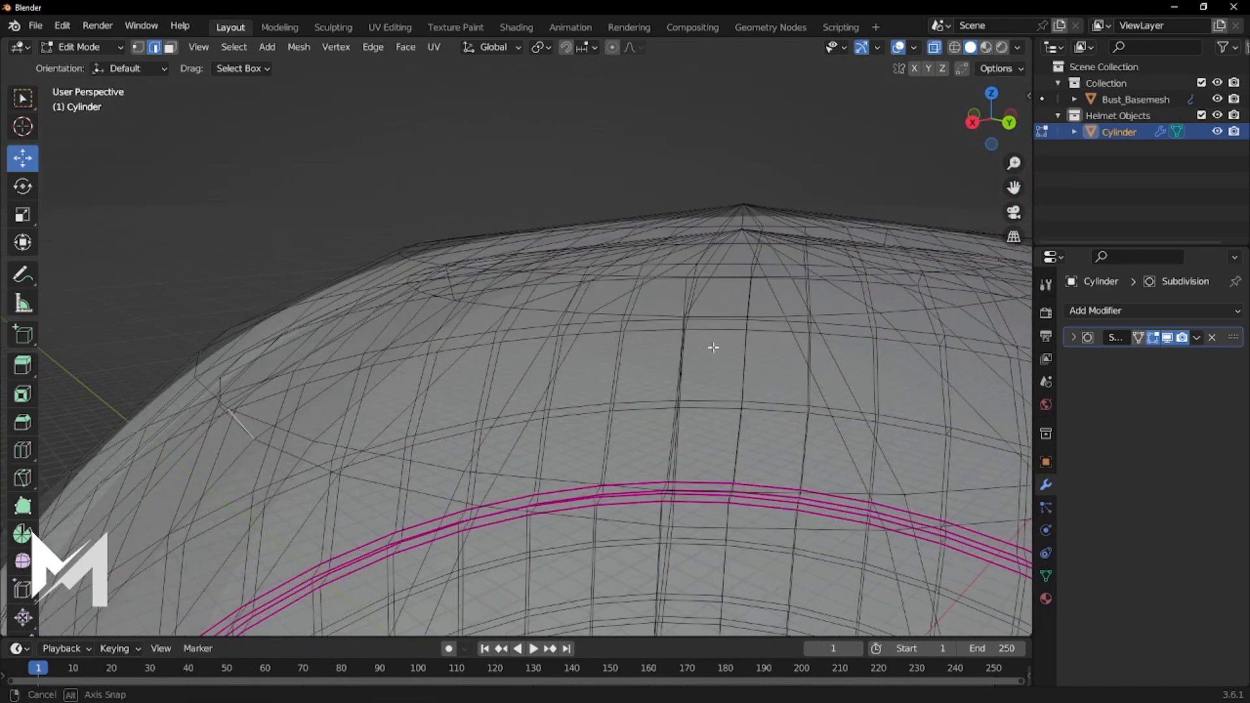
pyautogui.keyDown('shift'); pyautogui.click(450, 283); pyautogui.keyUp('shift')
pyautogui.moveTo(911, 274); pyautogui.dragTo(619, 215, button='middle')
pyautogui.scroll(2, 629, 245)
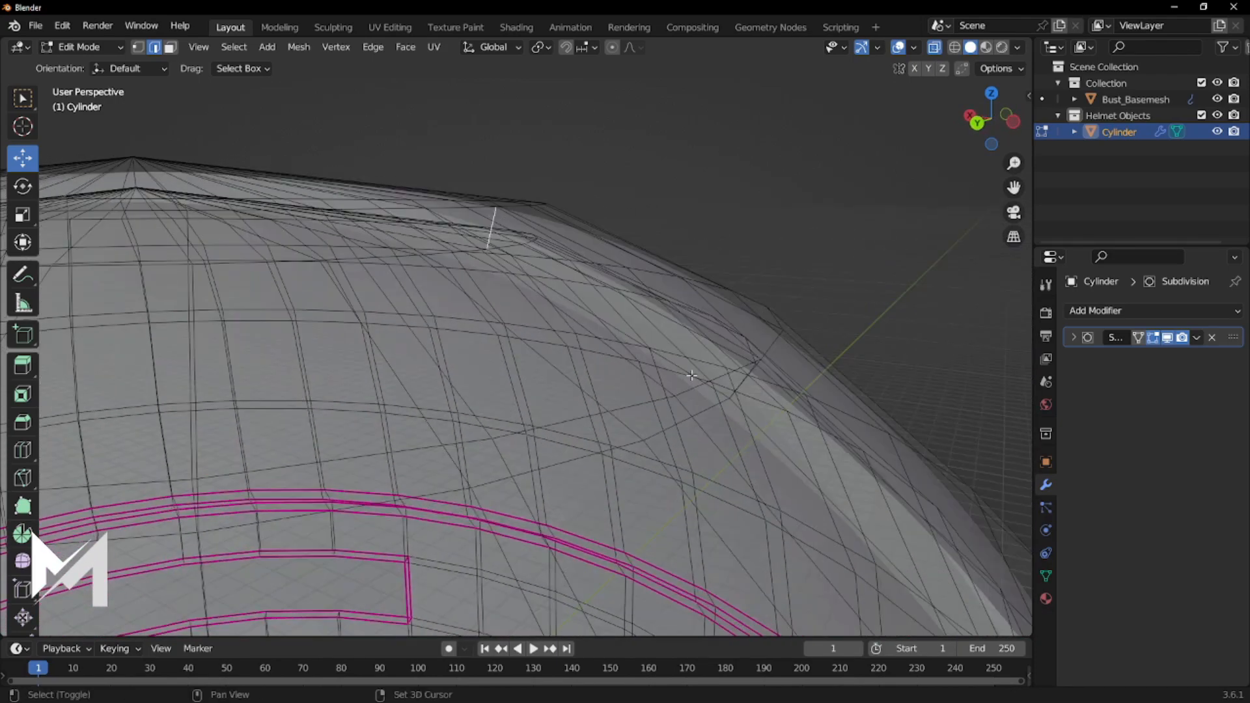
pyautogui.moveTo(770, 342); pyautogui.dragTo(756, 283, button='middle')
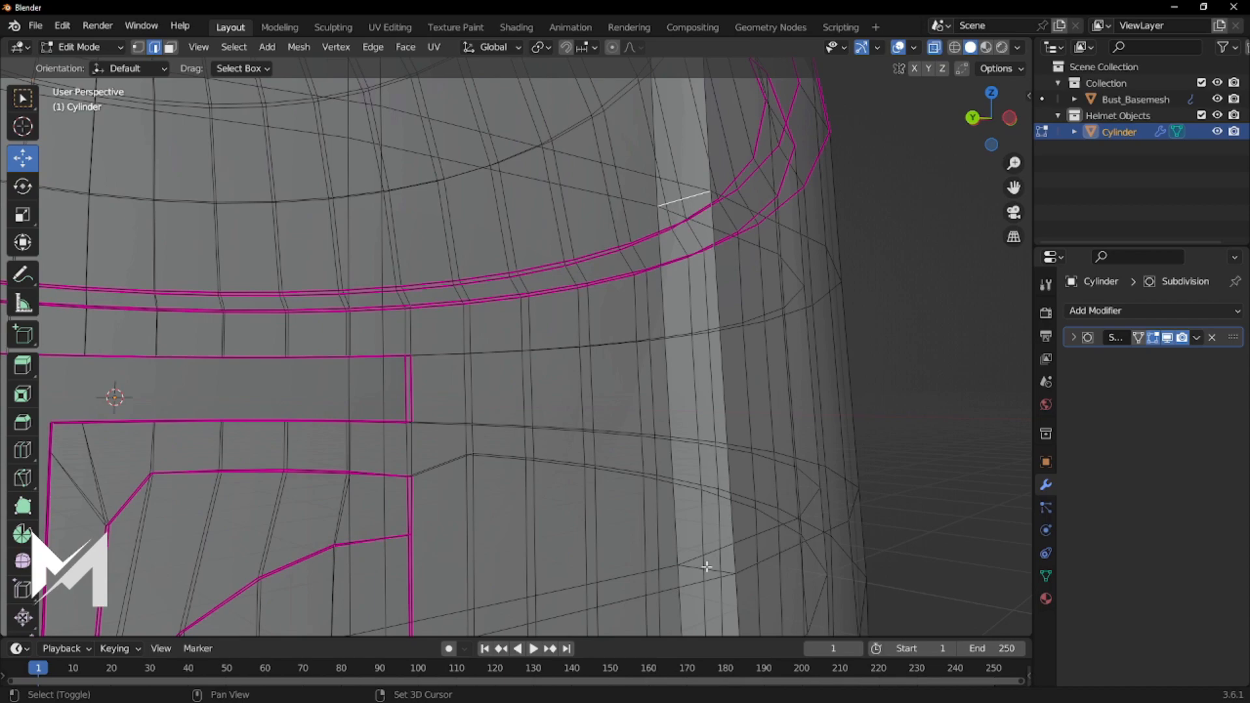
pyautogui.keyDown('shift'); pyautogui.click(707, 570); pyautogui.keyUp('shift')
pyautogui.keyDown('shift'); pyautogui.moveTo(754, 606); pyautogui.dragTo(720, 106, button='middle'); pyautogui.keyUp('shift')
pyautogui.scroll(-3, 725, 190)
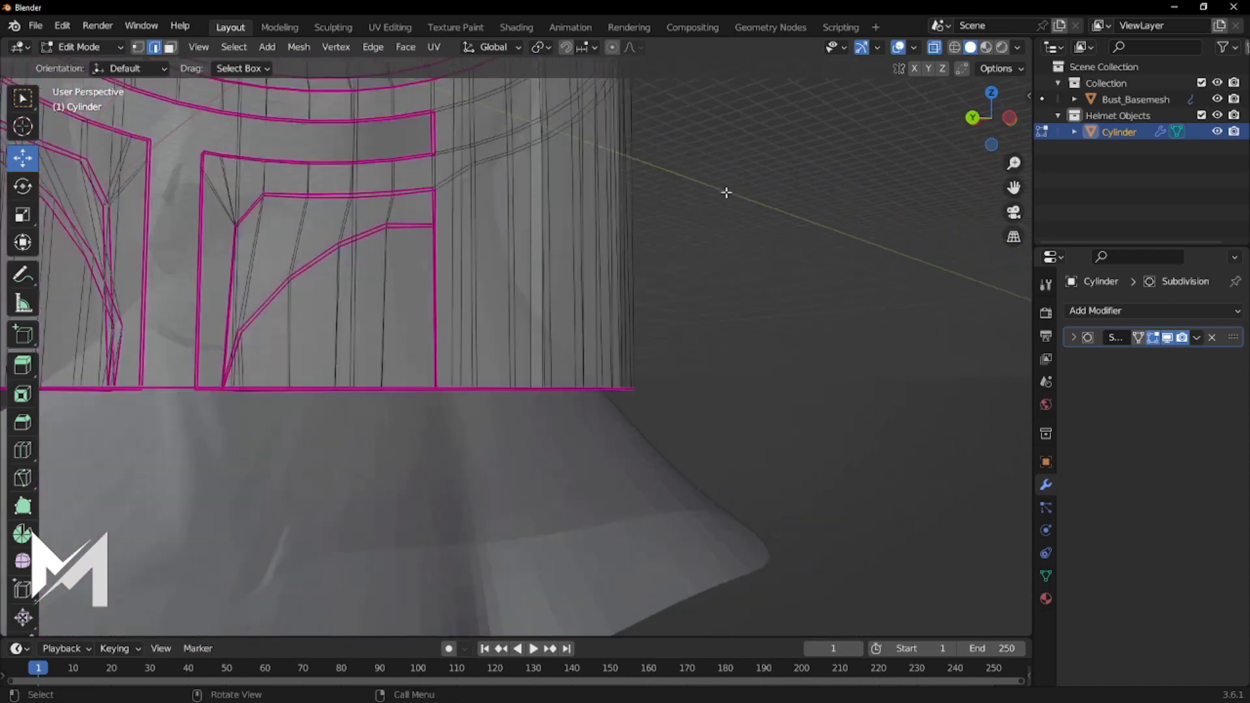
pyautogui.keyDown('shift'); pyautogui.moveTo(717, 165); pyautogui.dragTo(709, 397, button='middle'); pyautogui.keyUp('shift')
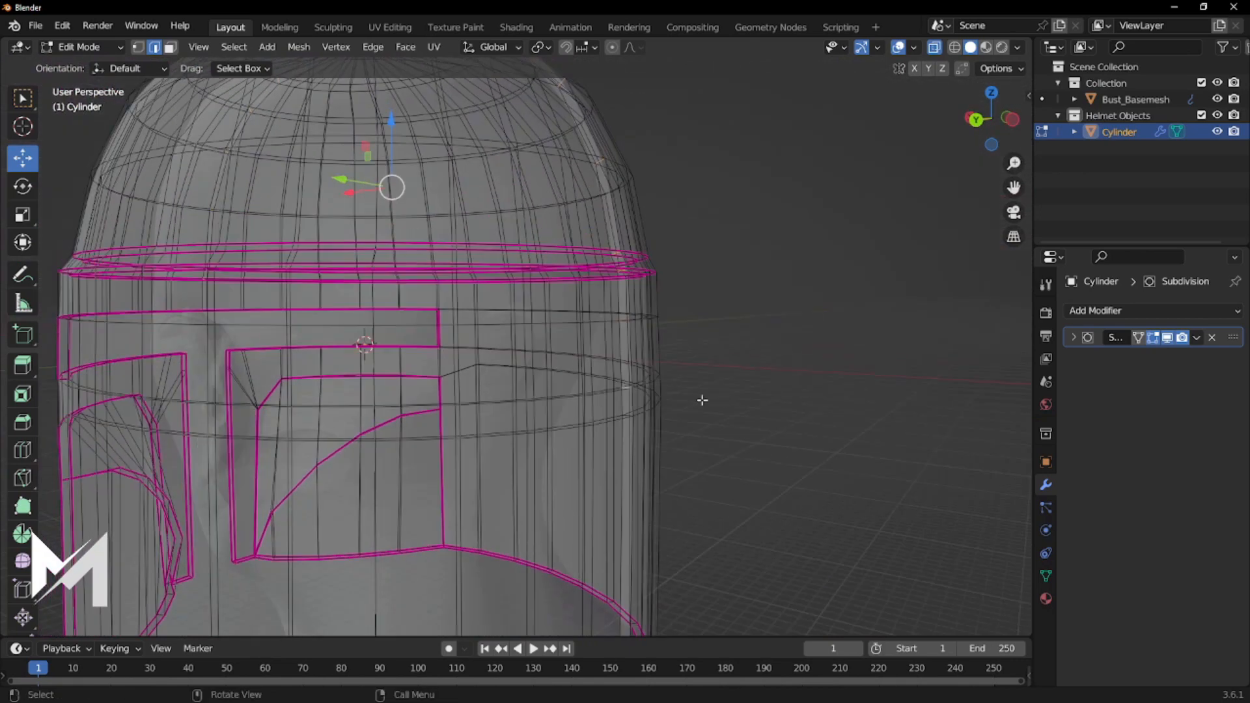
pyautogui.scroll(1, 634, 418)
pyautogui.scroll(1, 634, 418)
pyautogui.keyDown('shift'); pyautogui.click(728, 475); pyautogui.keyUp('shift')
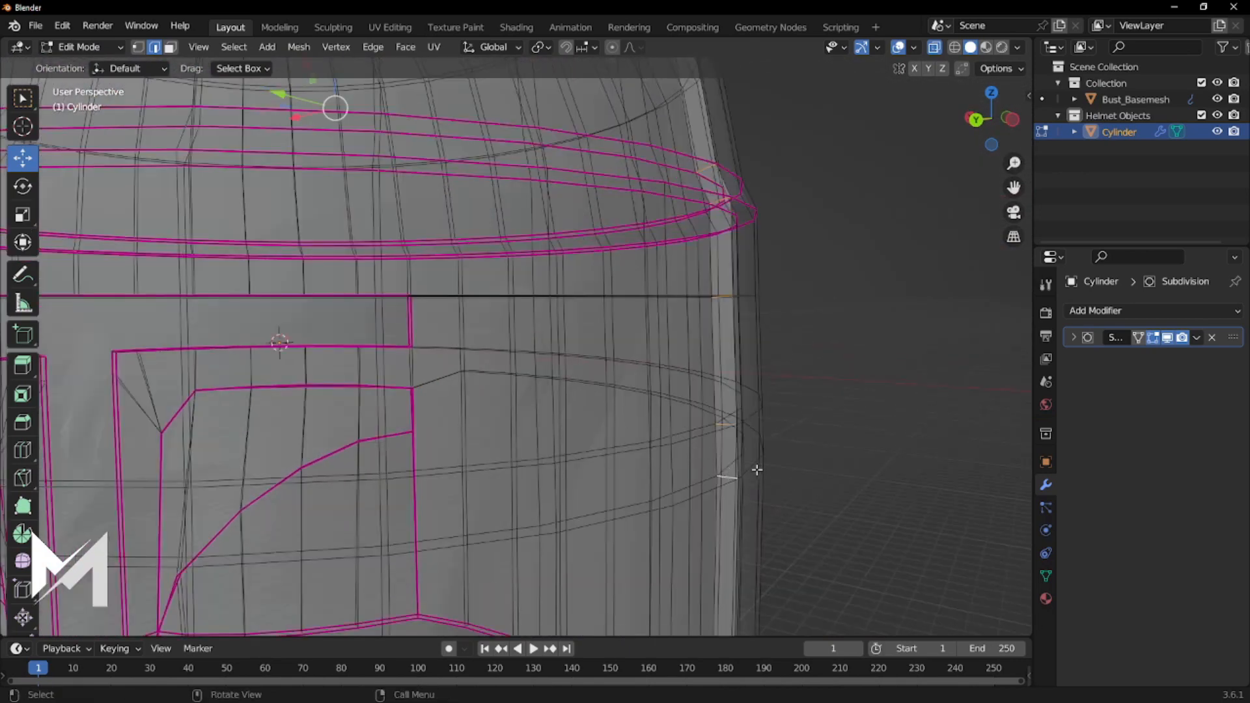
pyautogui.press('x')
pyautogui.click(699, 469)
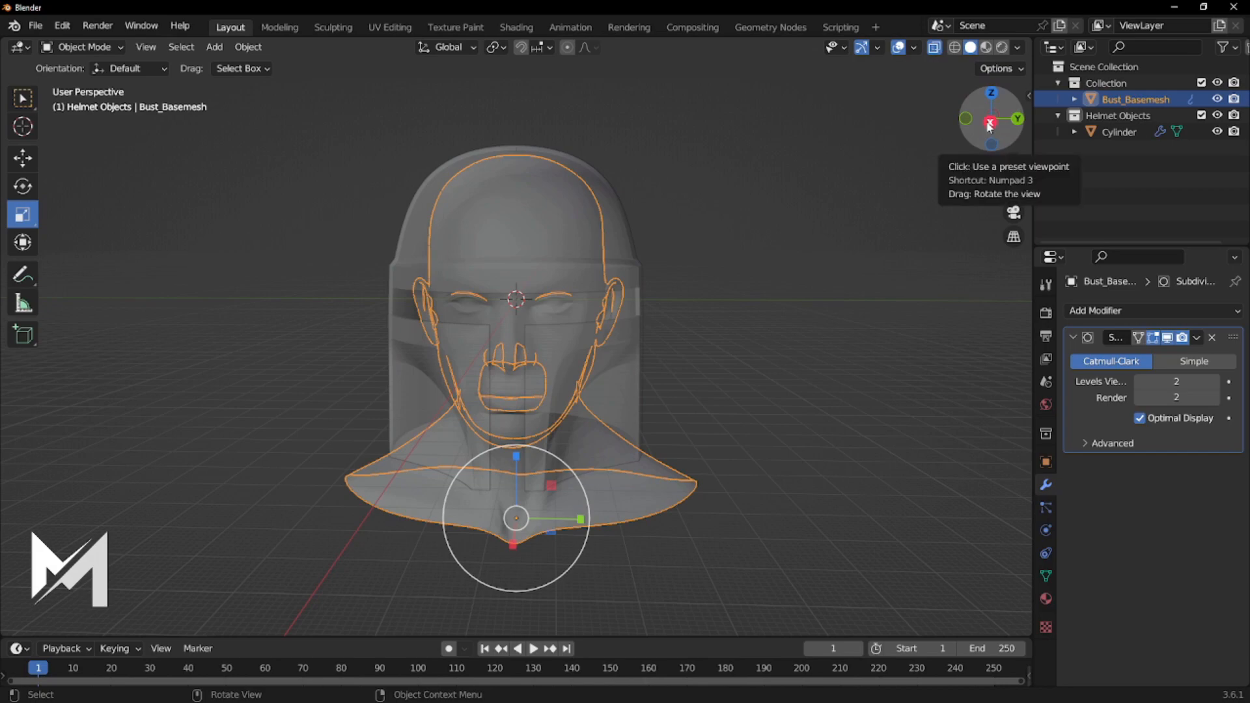
# Turn off X-ray and examine the helmet's crown, comparing its radiating edges in Edit Mode with the smoothed surface in Object Mode.
pyautogui.click(934, 47)
pyautogui.moveTo(514, 286); pyautogui.dragTo(671, 447, button='middle')
pyautogui.click(560, 262)
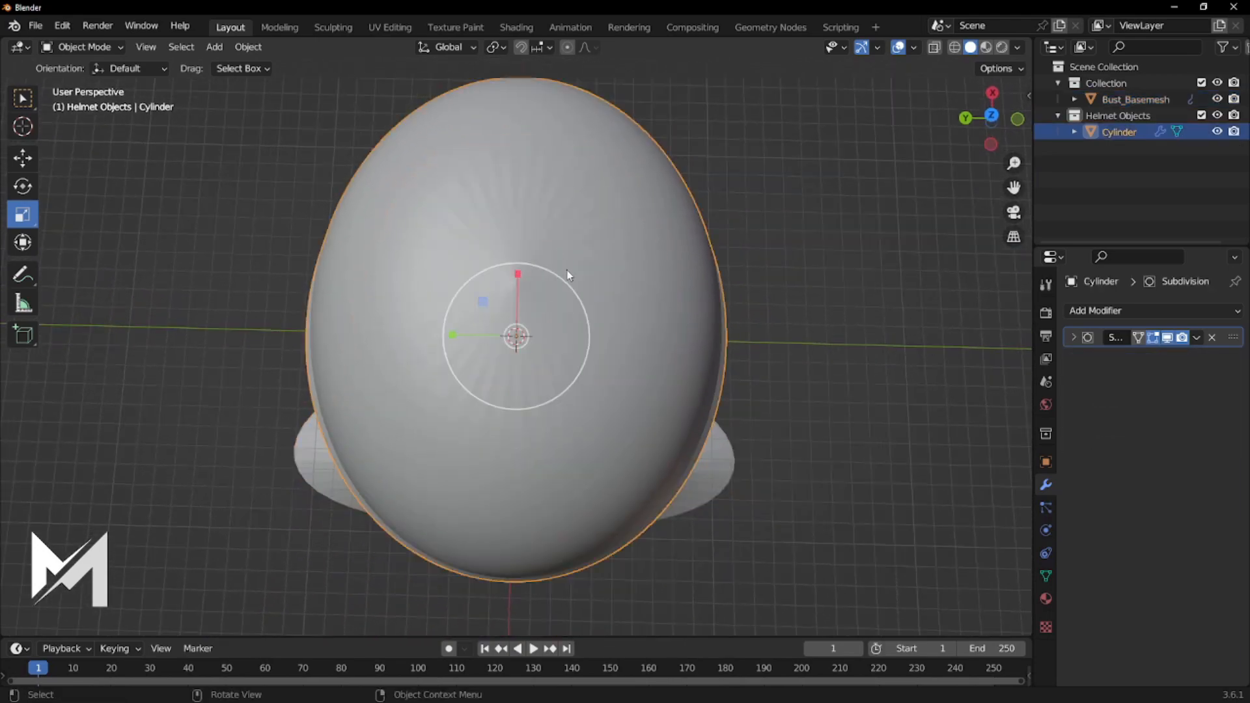
pyautogui.scroll(3, 567, 268)
pyautogui.press('Tab')
pyautogui.click(517, 219)
pyautogui.moveTo(580, 282); pyautogui.dragTo(577, 292, button='middle')
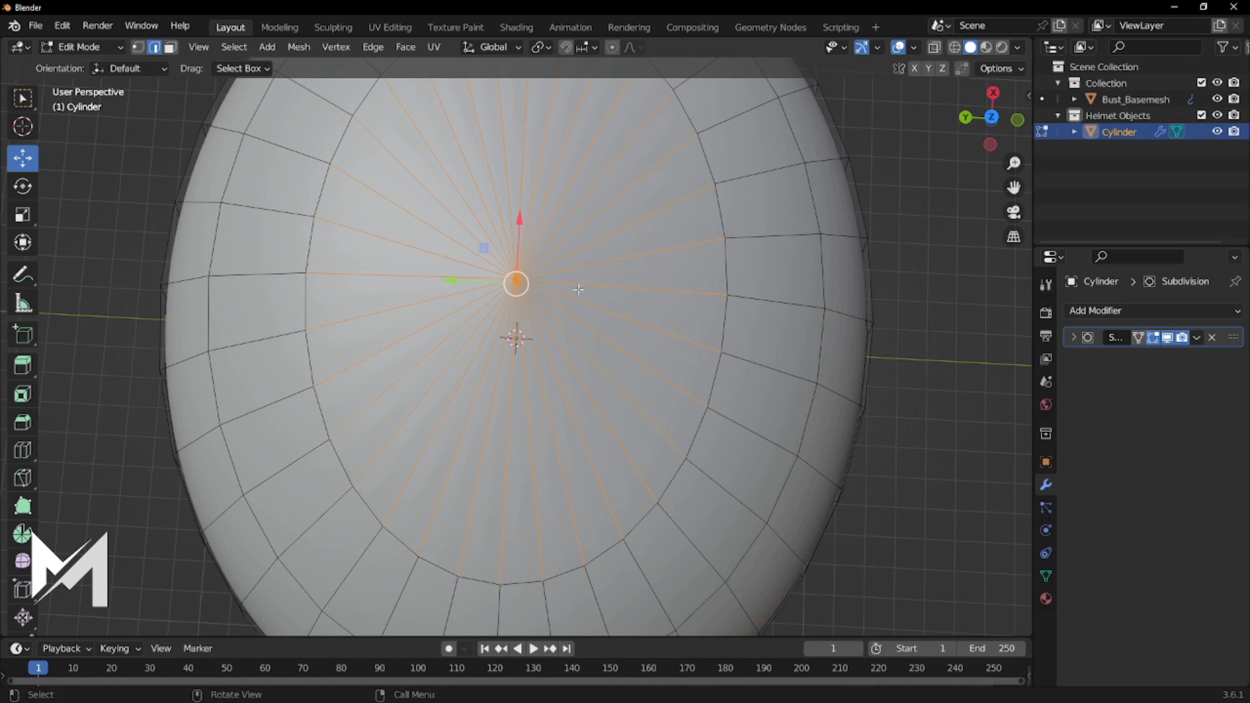
pyautogui.press('Tab')
pyautogui.moveTo(619, 281); pyautogui.dragTo(617, 265, button='middle')
pyautogui.press('Tab')
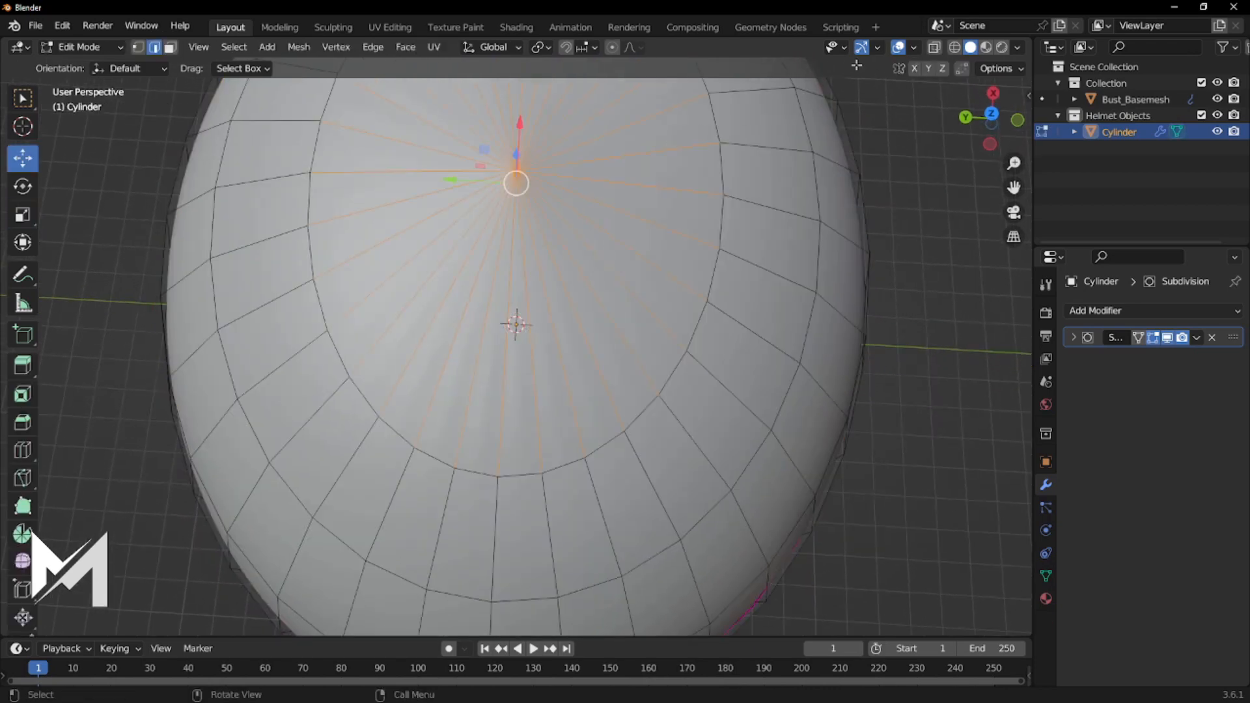
pyautogui.click(935, 47)
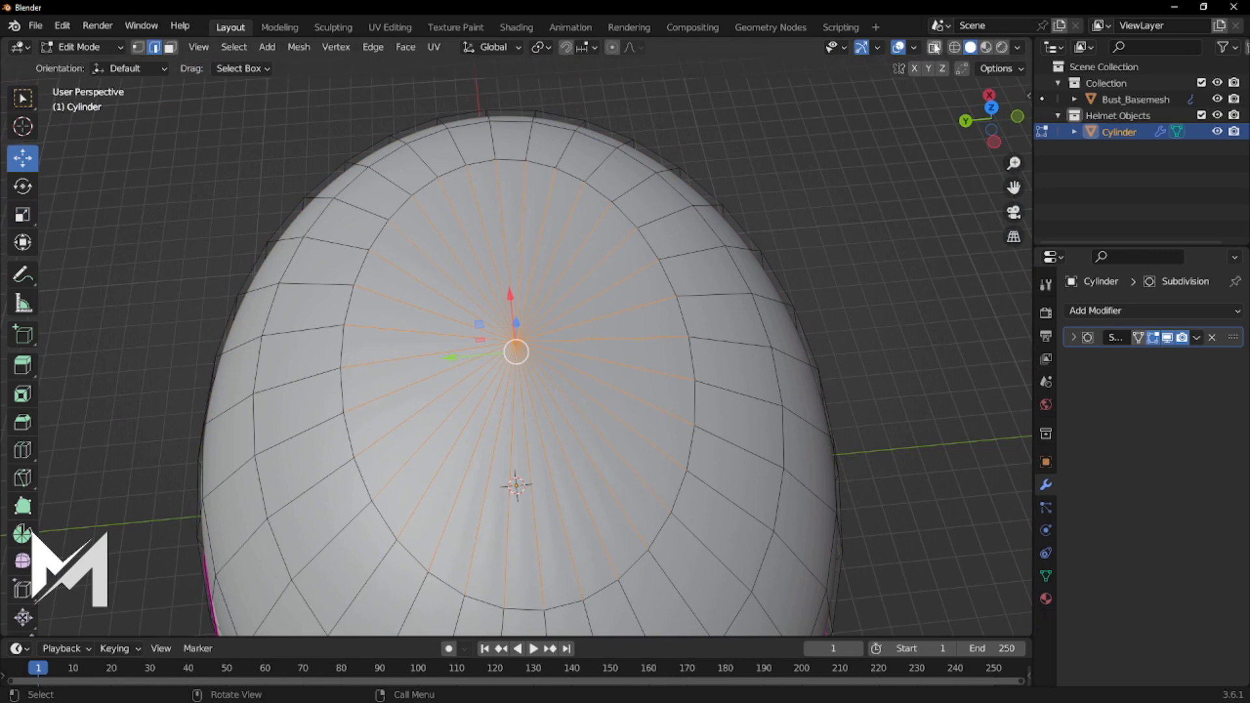
pyautogui.click(935, 48)
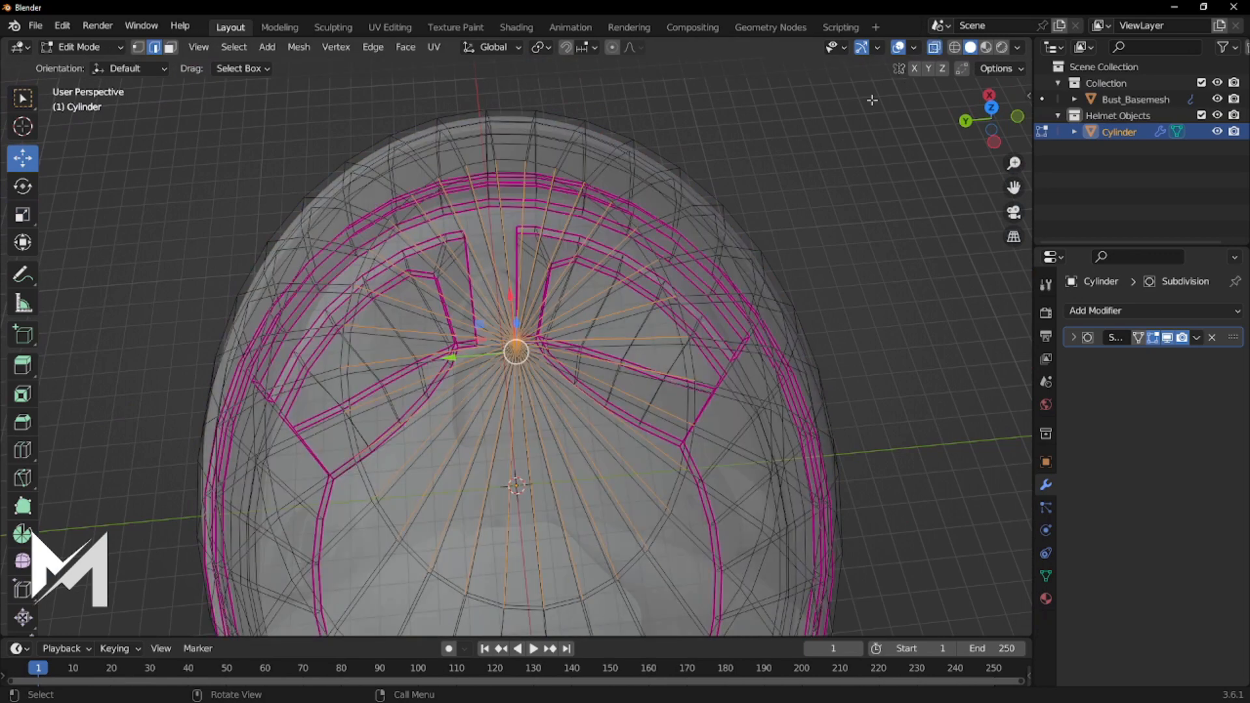
pyautogui.click(934, 47)
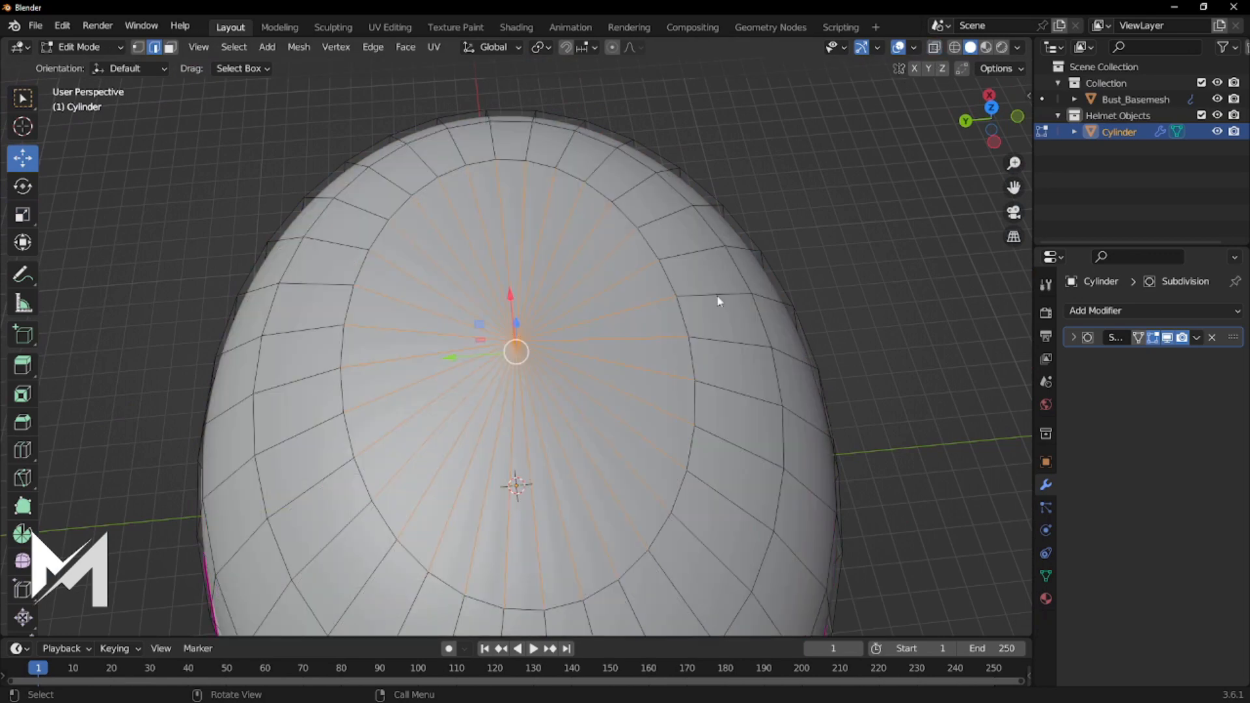
pyautogui.press('Tab')
pyautogui.moveTo(759, 279); pyautogui.dragTo(638, 432, button='middle')
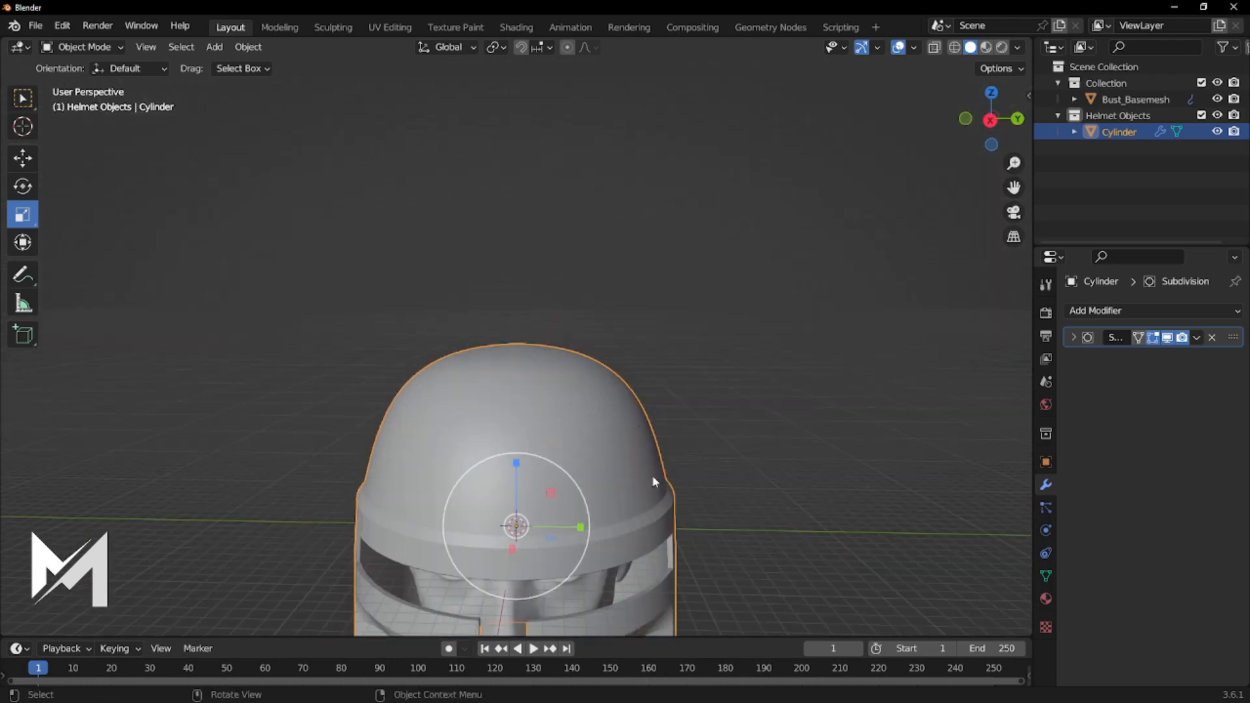
# Deselect the helmet and examine its dome, brow band, eye slot and cheek recesses from the front, below and the side.
pyautogui.scroll(-6, 654, 482)
pyautogui.moveTo(647, 453); pyautogui.dragTo(764, 432, button='middle')
pyautogui.click(735, 433)
pyautogui.moveTo(511, 426); pyautogui.dragTo(694, 388, button='middle')
pyautogui.scroll(2, 531, 387)
pyautogui.scroll(1, 531, 388)
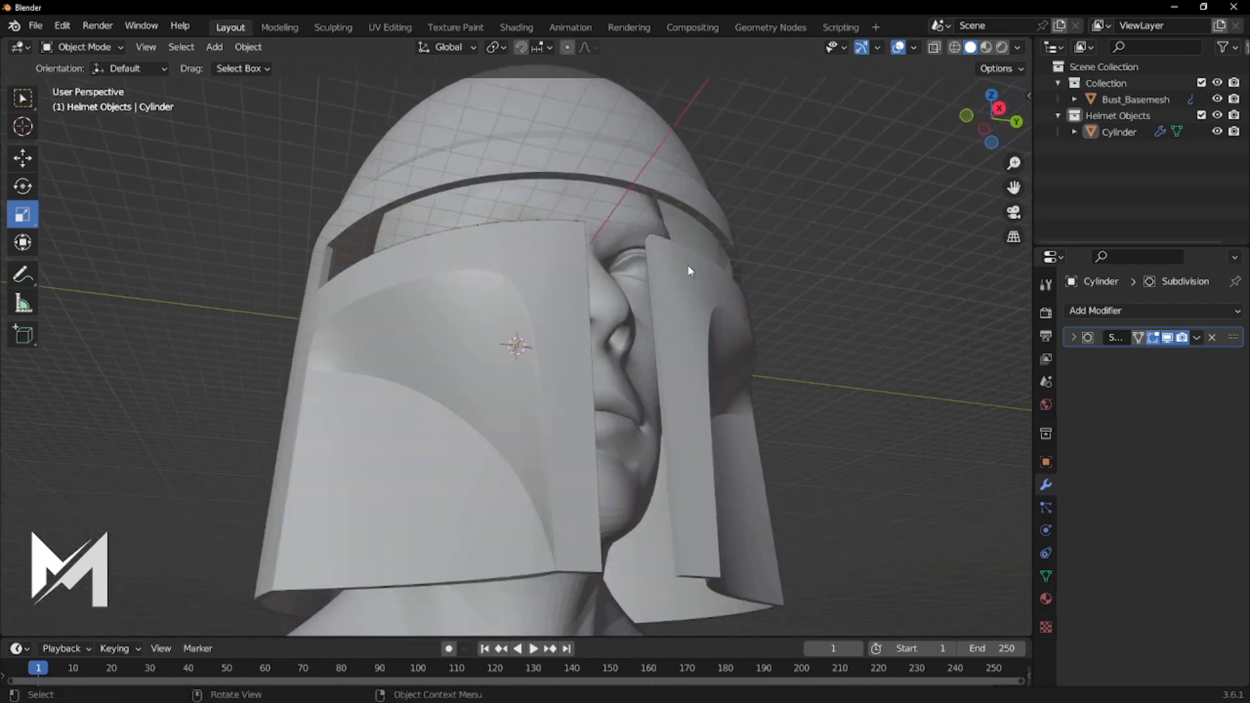
pyautogui.moveTo(739, 345); pyautogui.dragTo(778, 362, button='middle')
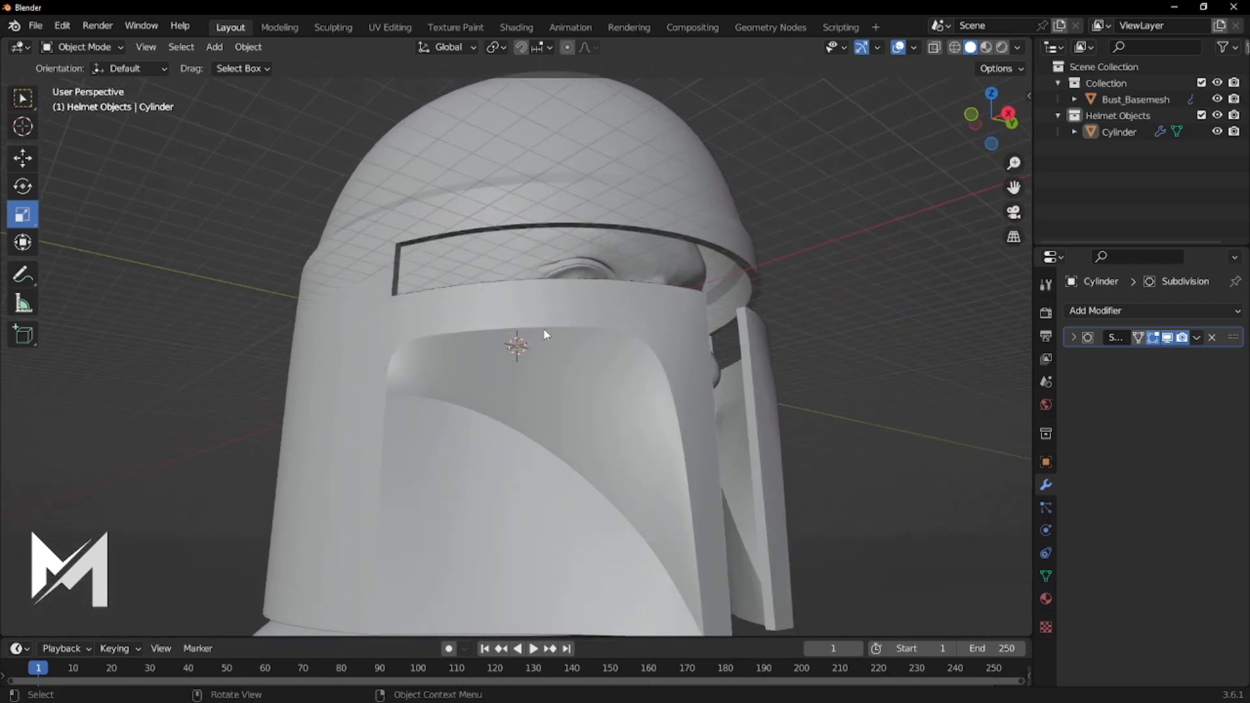
pyautogui.moveTo(460, 357); pyautogui.dragTo(568, 350, button='middle')
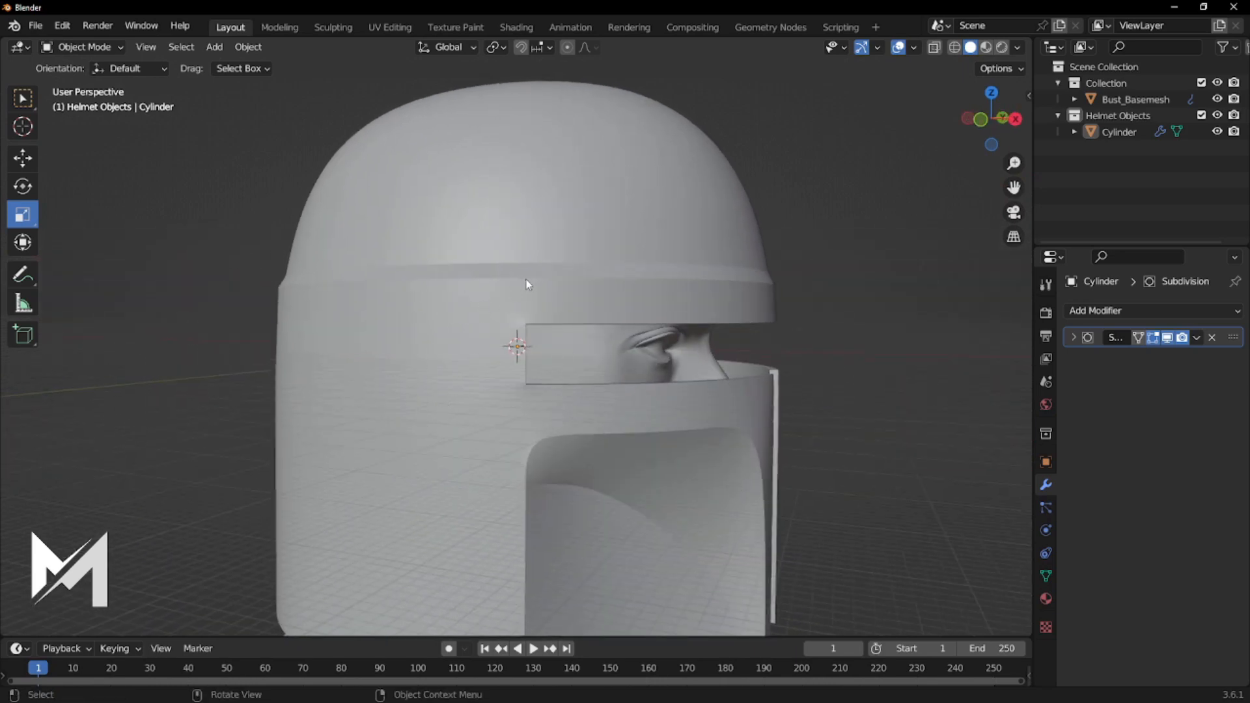
pyautogui.moveTo(633, 312); pyautogui.dragTo(529, 312, button='middle')
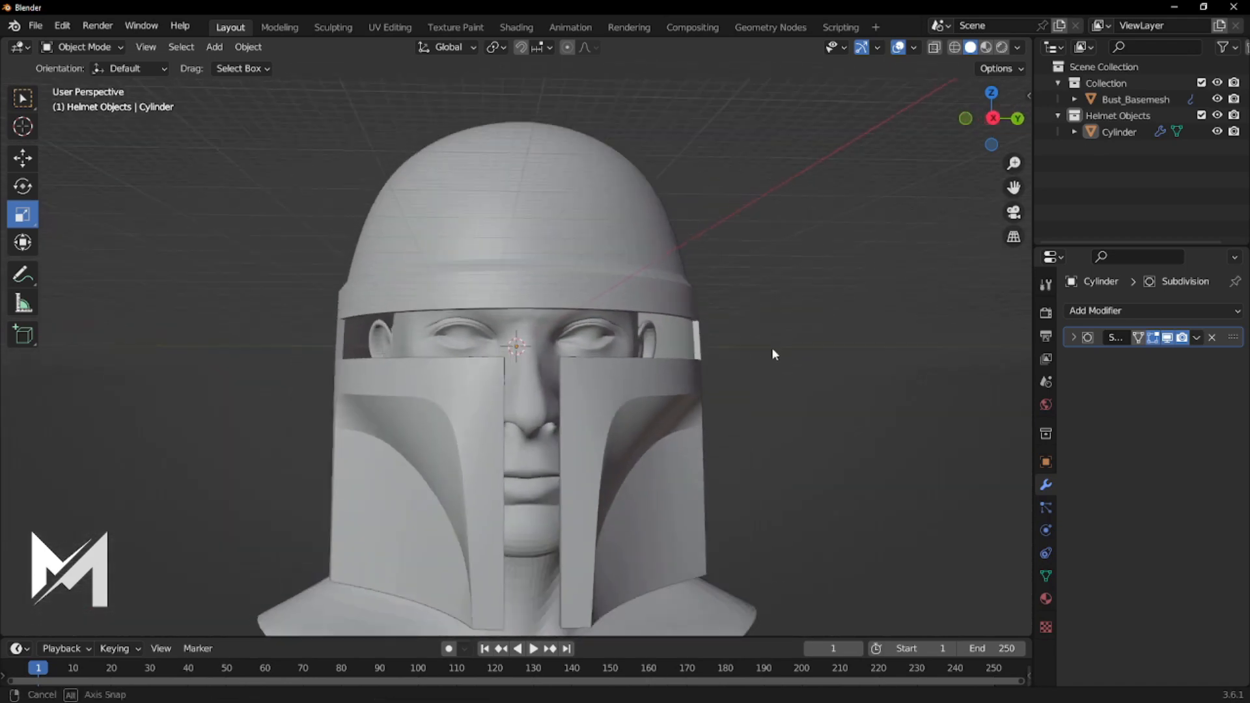